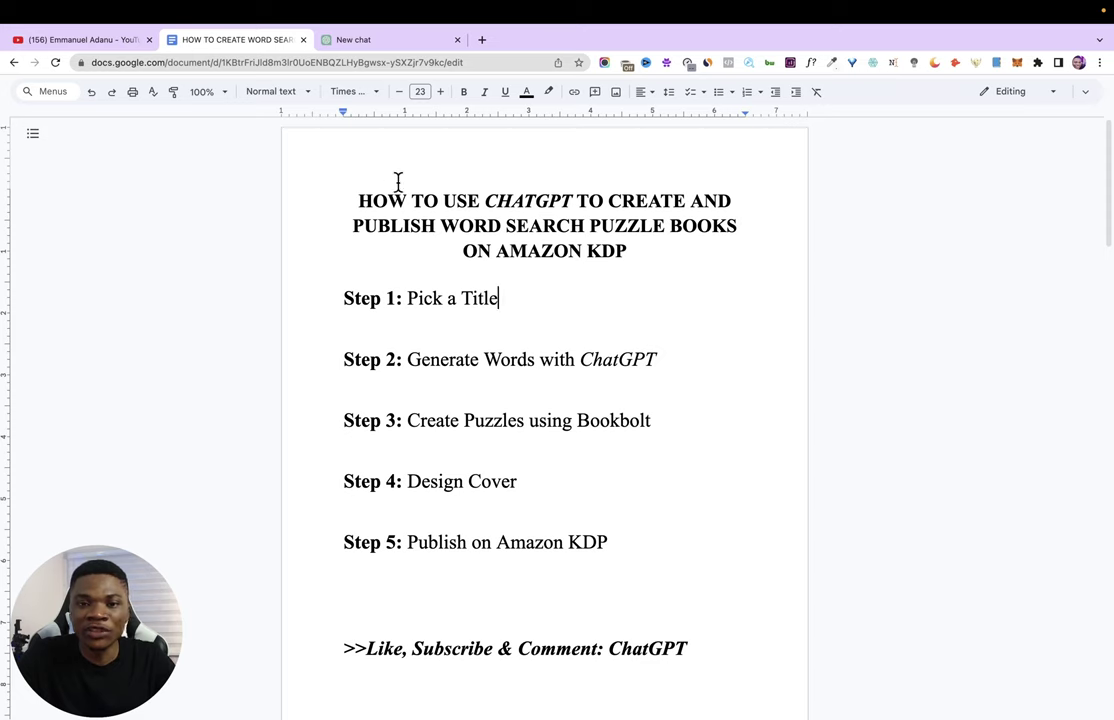
left_click(366, 40)
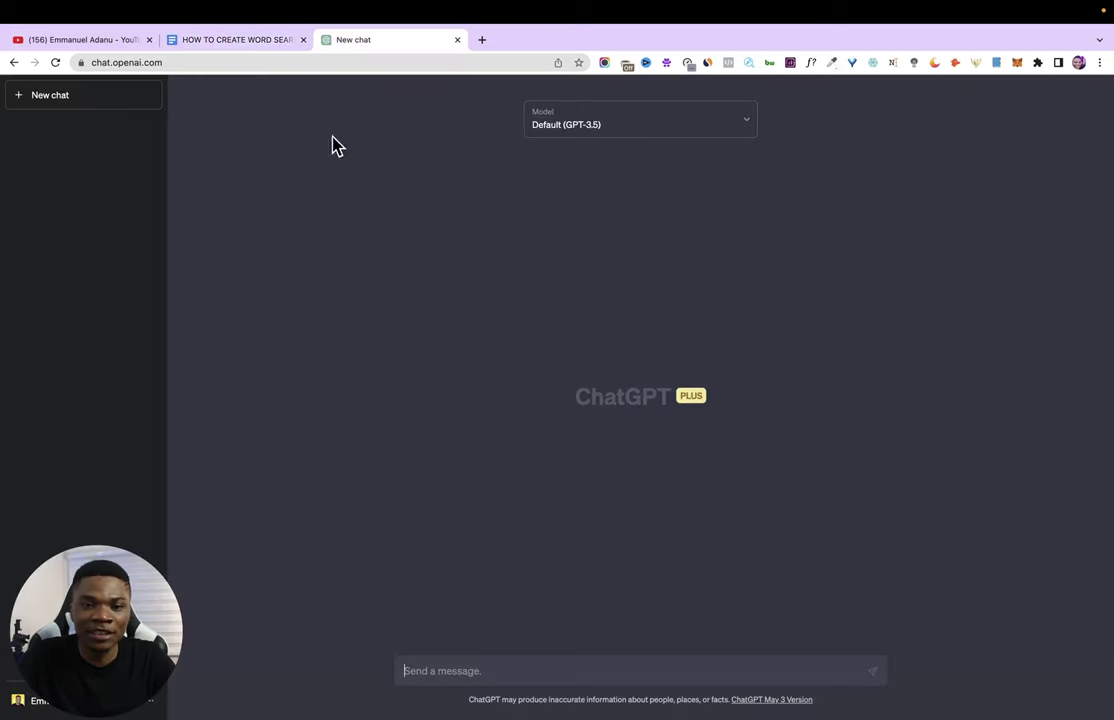
left_click(203, 40)
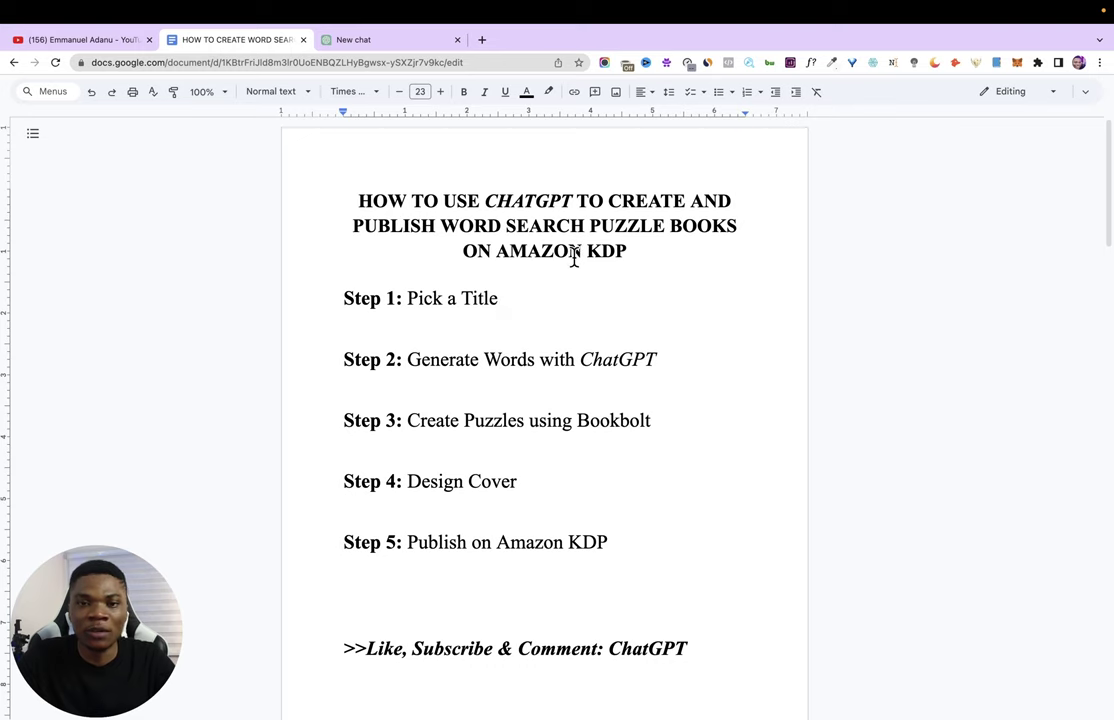
Step: Look through the pages of the sample dog word search puzzle PDF and return to its first page
left_click(957, 705)
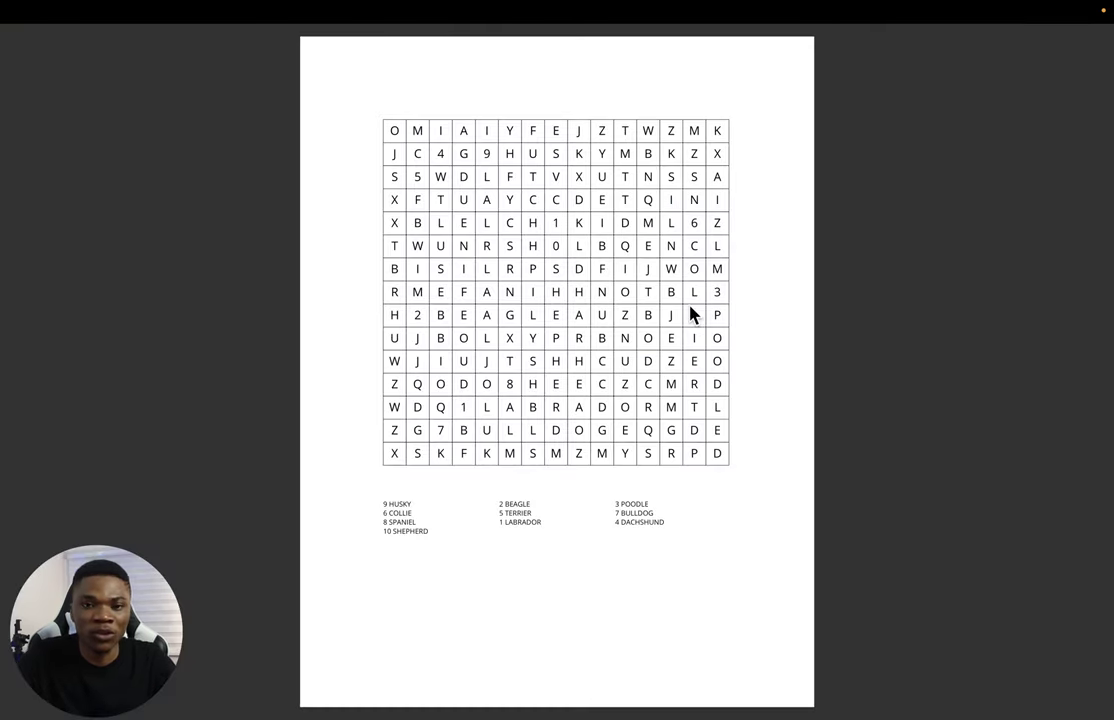
scroll(482, 378, "down", 15)
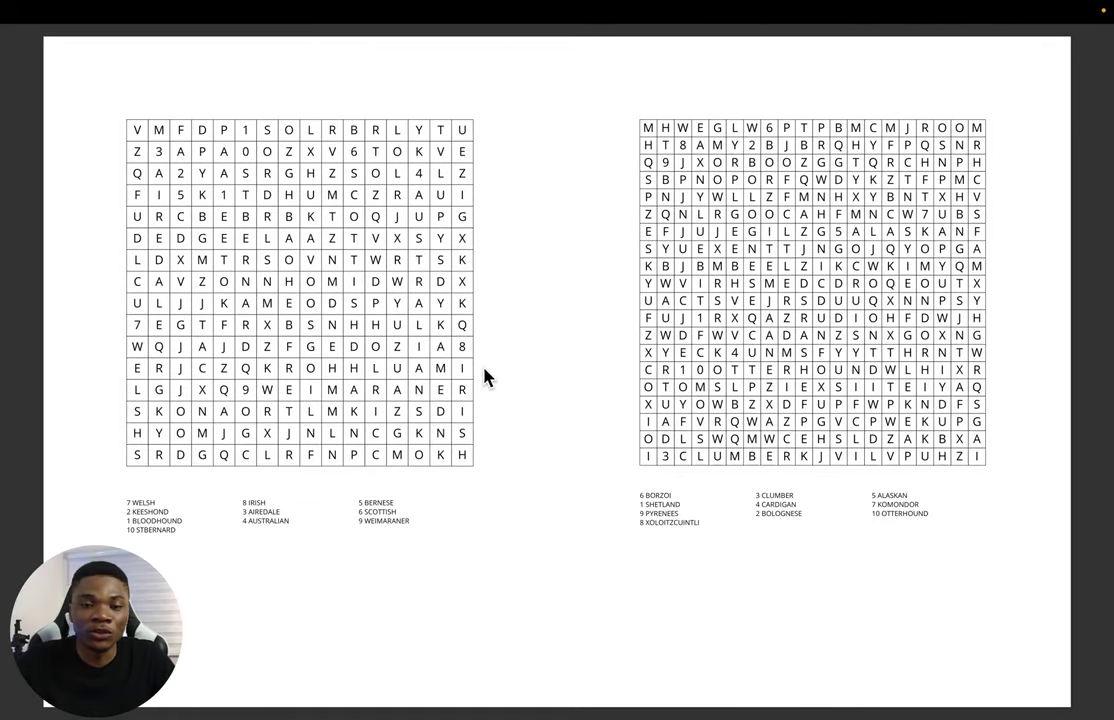
scroll(481, 375, "down", 3)
scroll(480, 372, "down", 15)
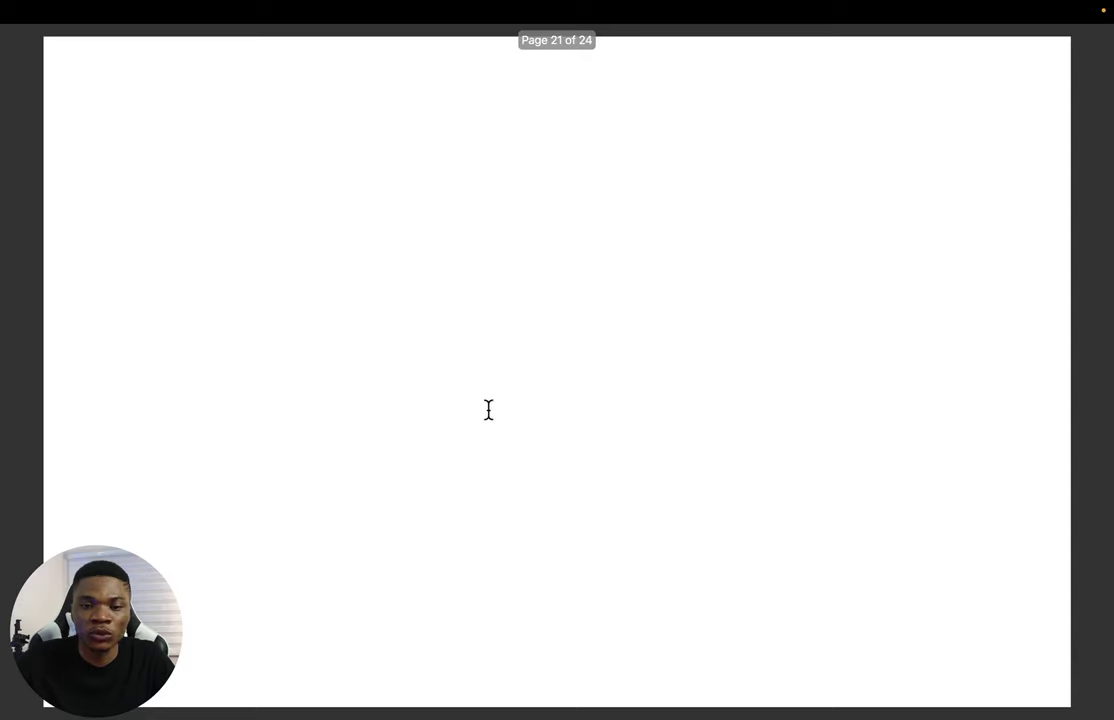
scroll(510, 380, "up", 20)
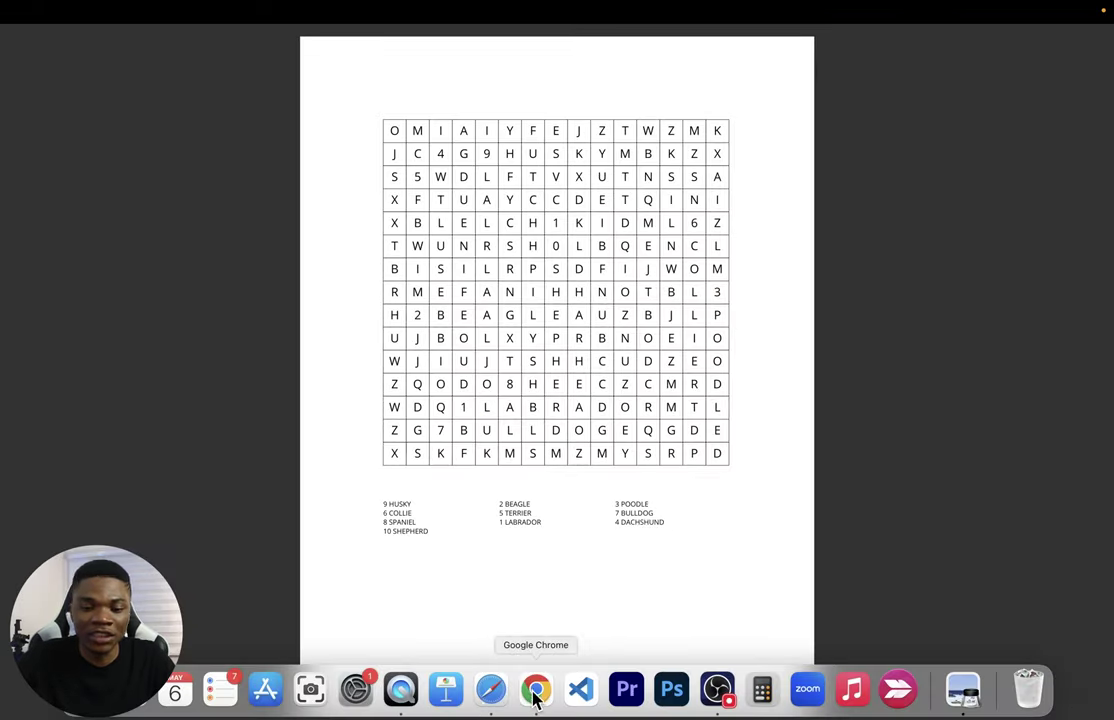
Step: Switch back to Google Chrome and highlight the "Step 1: Pick a Title" line in the outline document
left_click(535, 690)
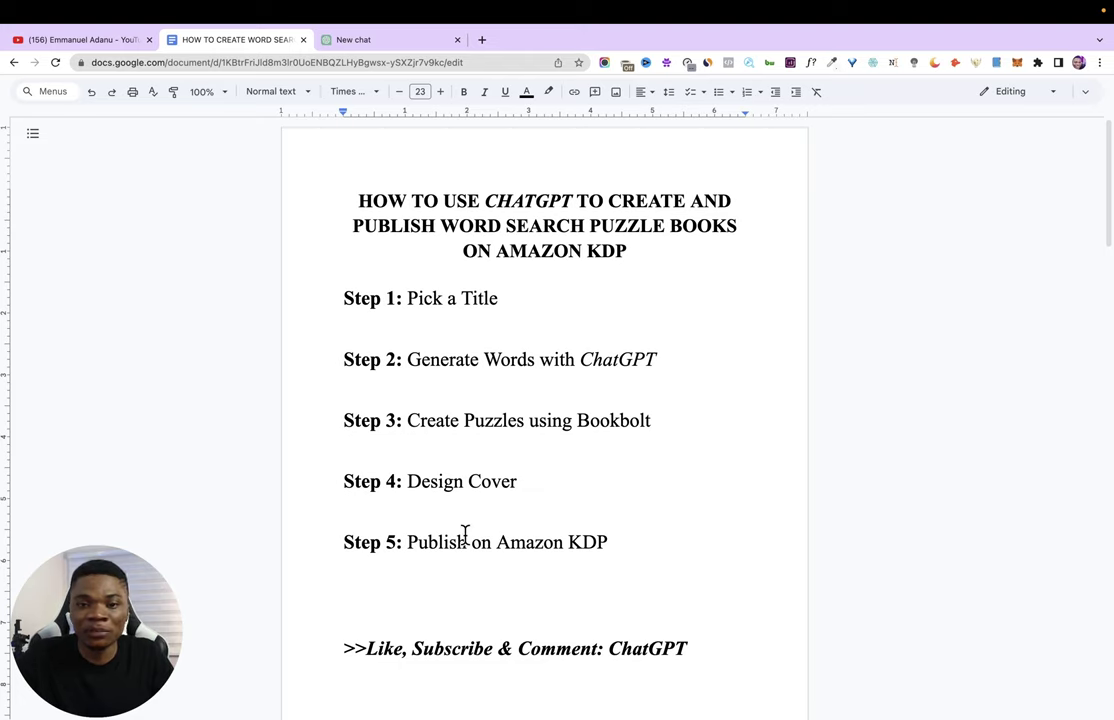
left_click_drag(318, 303, 522, 296)
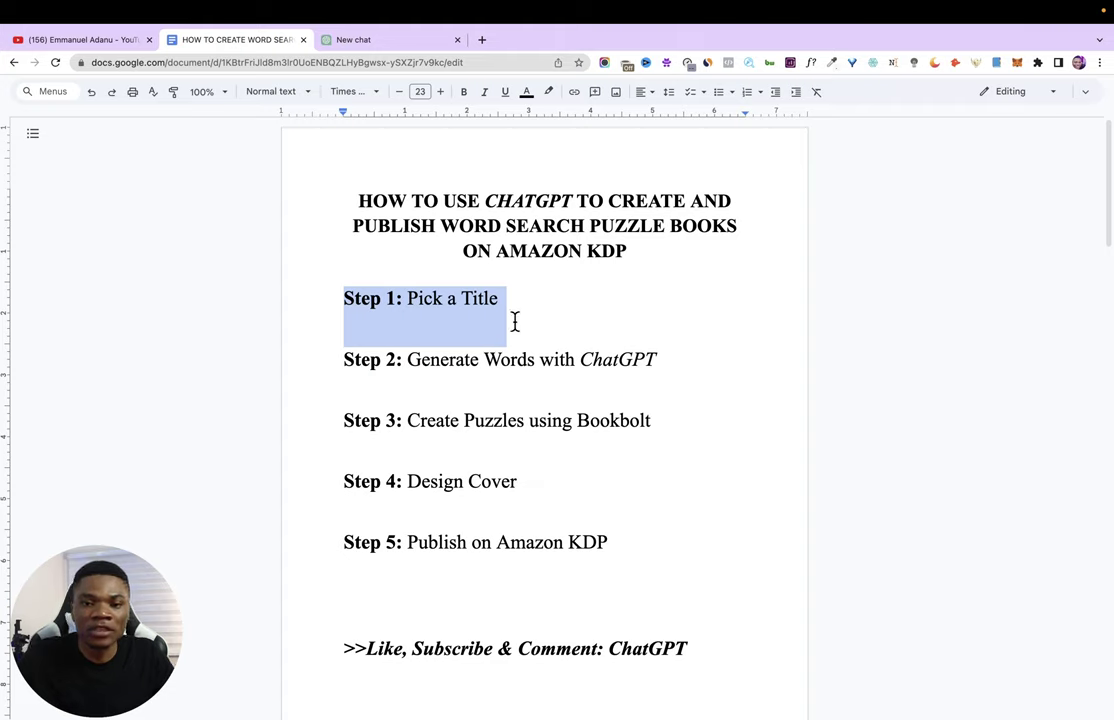
left_click_drag(518, 310, 336, 294)
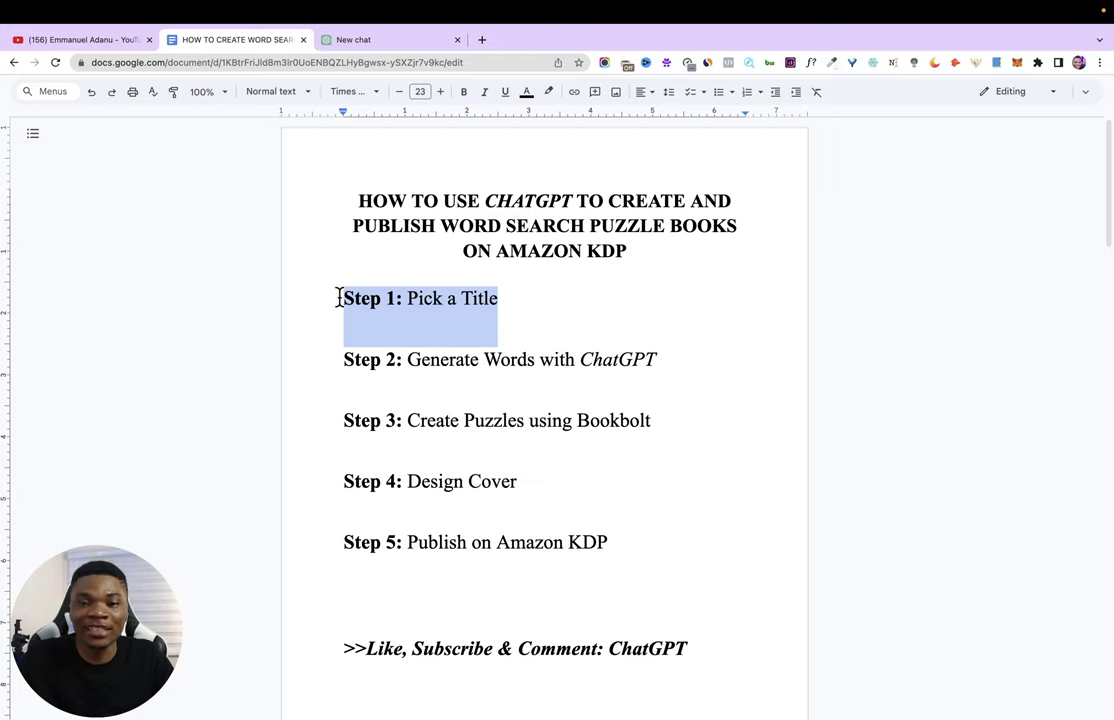
Step: Open Amazon.com in a new tab and search the Books department for "Engineering word search puzzles"
left_click(482, 40)
type("AMA")
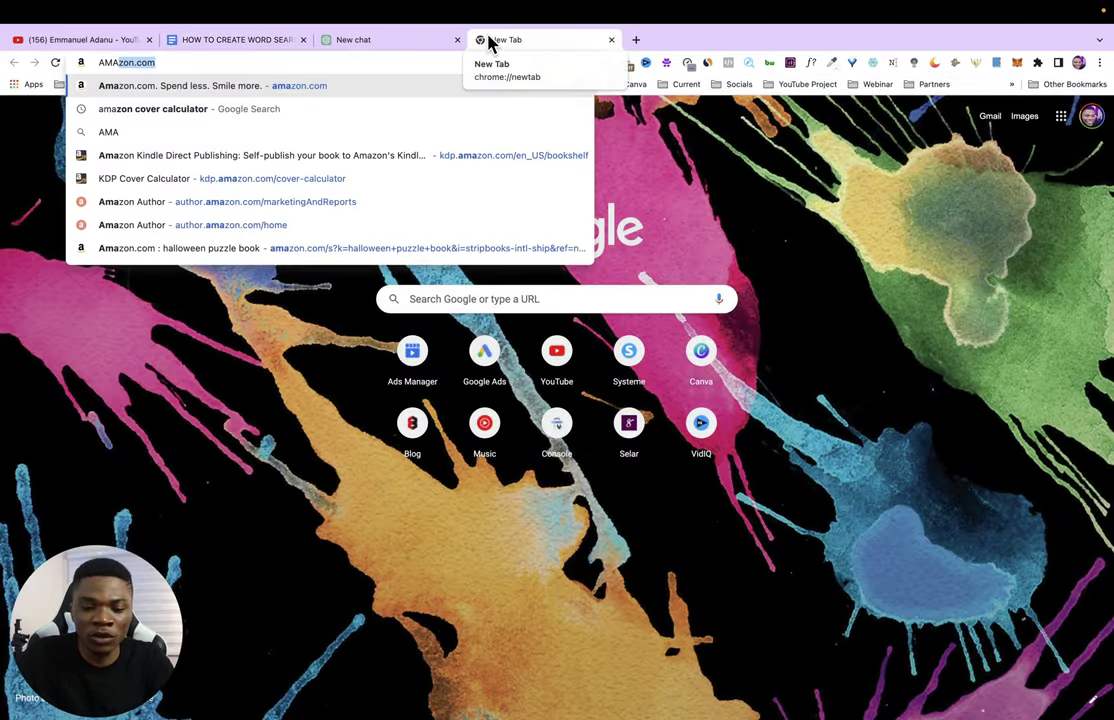
key("Return")
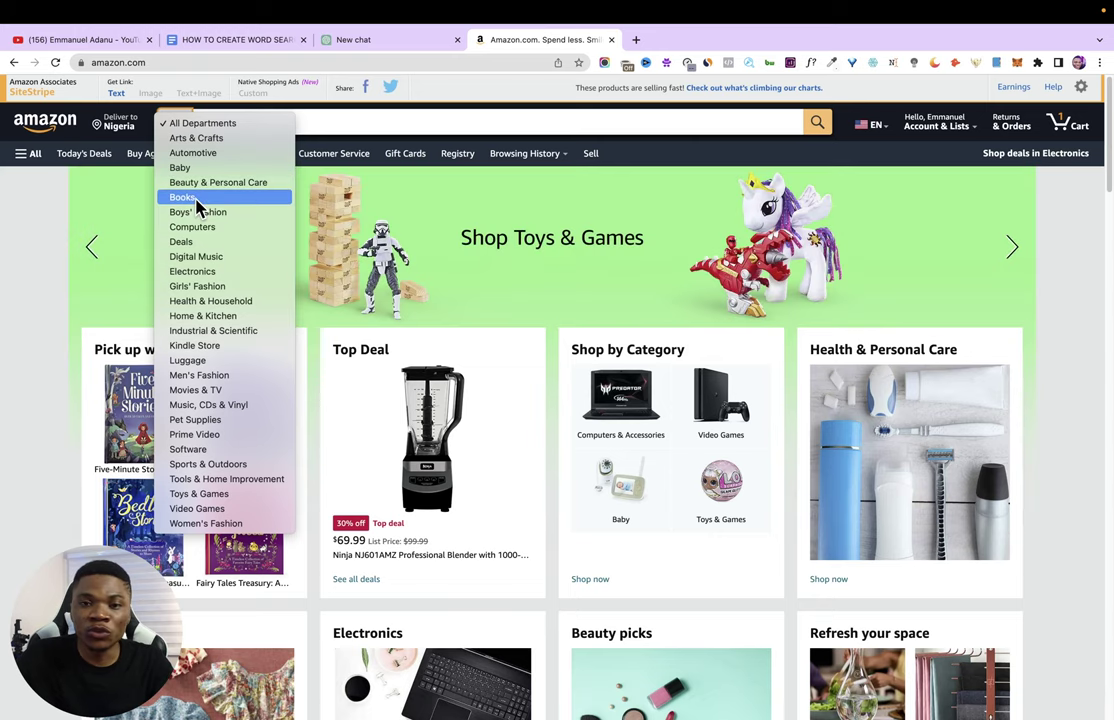
left_click(199, 209)
left_click(257, 122)
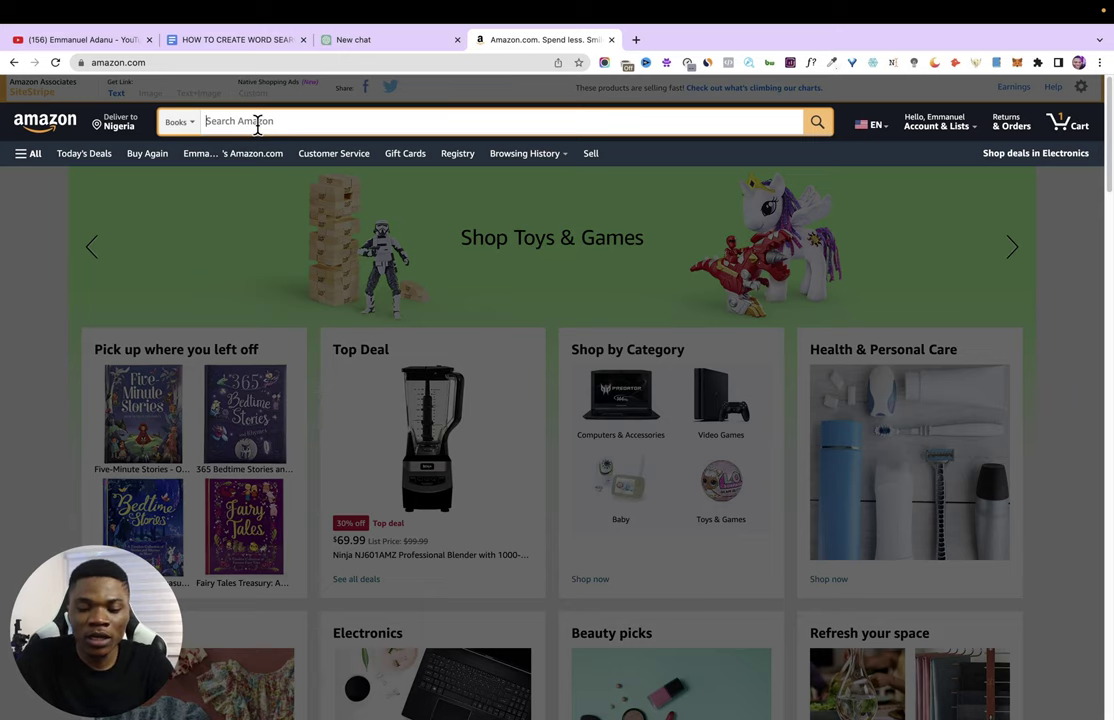
type("Engine")
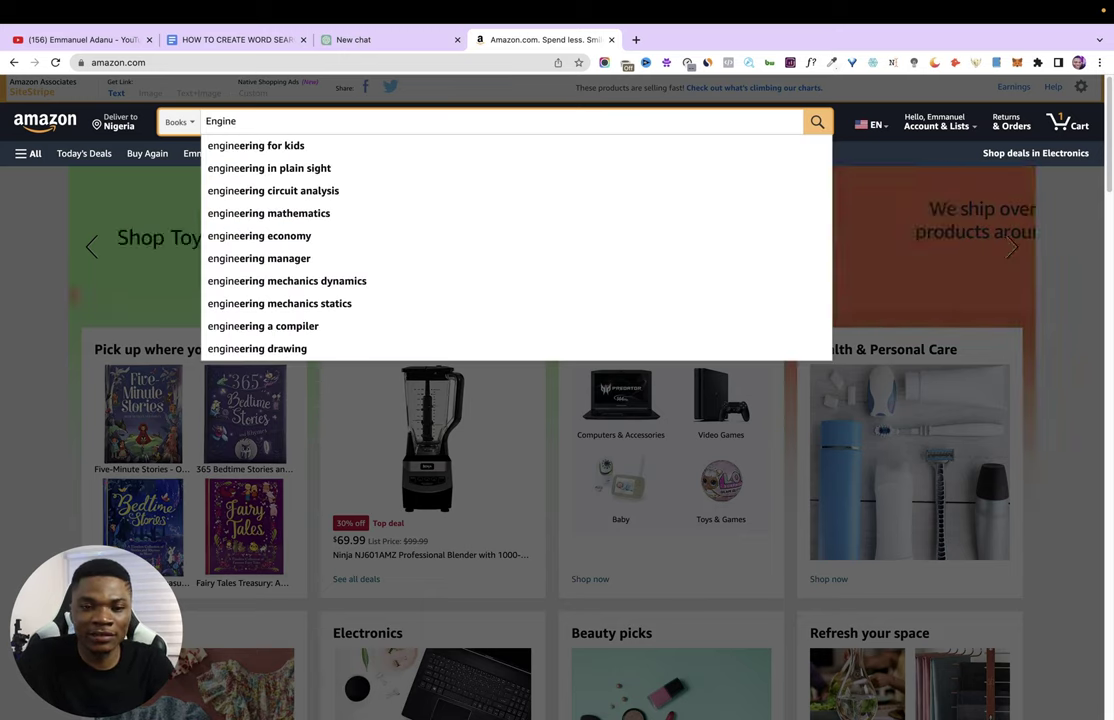
type("ering word search puzzles")
key("Return")
Step: Examine the engineering word search books in the results, including their titles, covers and best-seller ranks
scroll(368, 465, "down", 2)
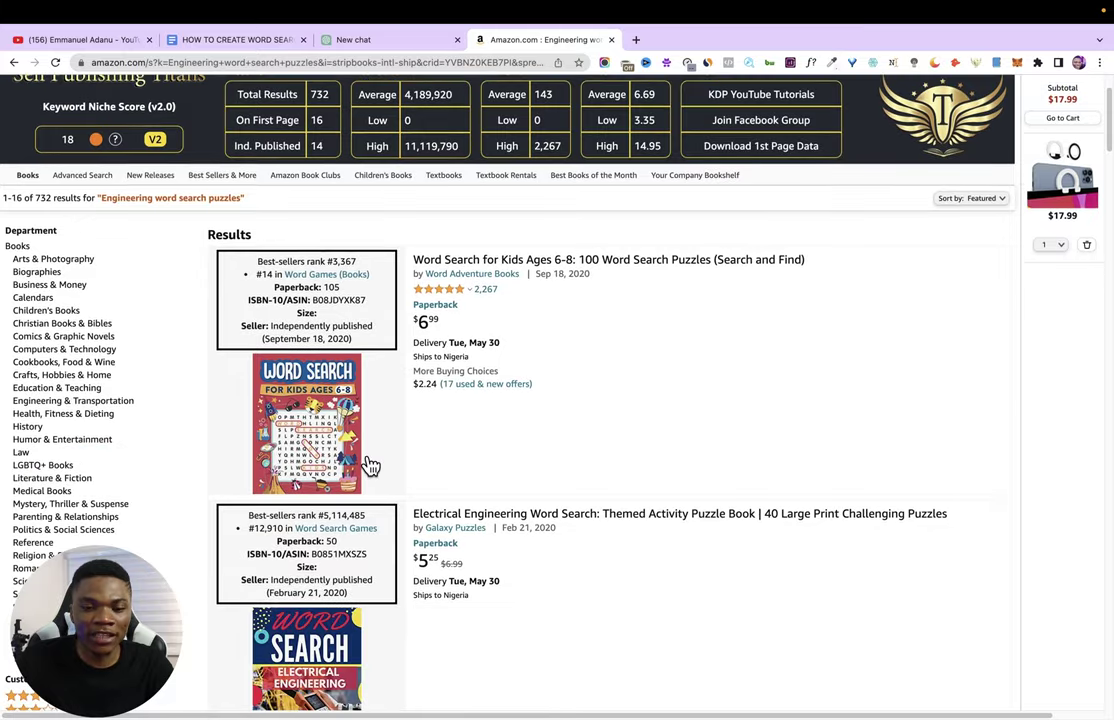
scroll(368, 465, "down", 3)
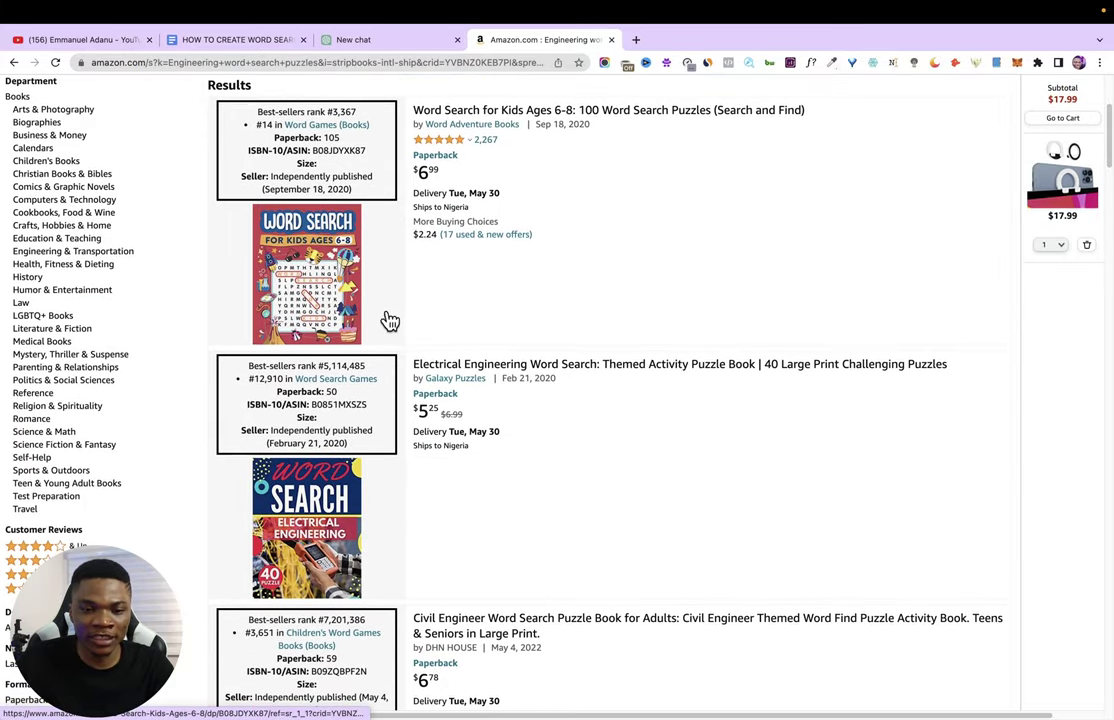
scroll(390, 320, "down", 3)
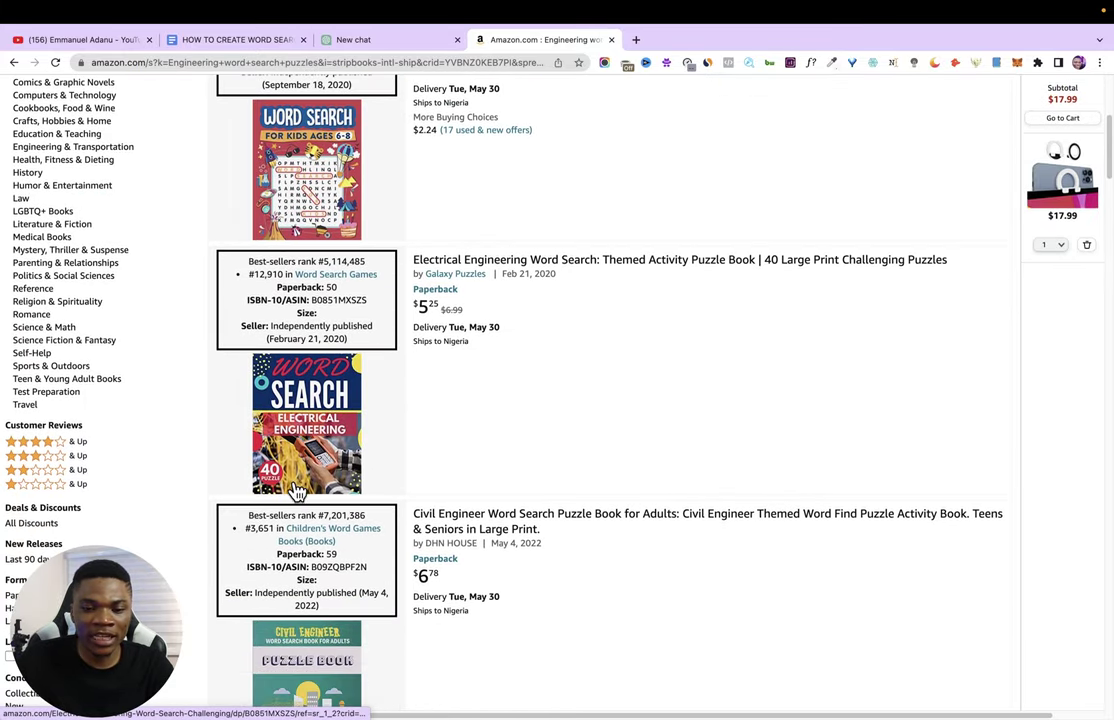
scroll(330, 450, "down", 1)
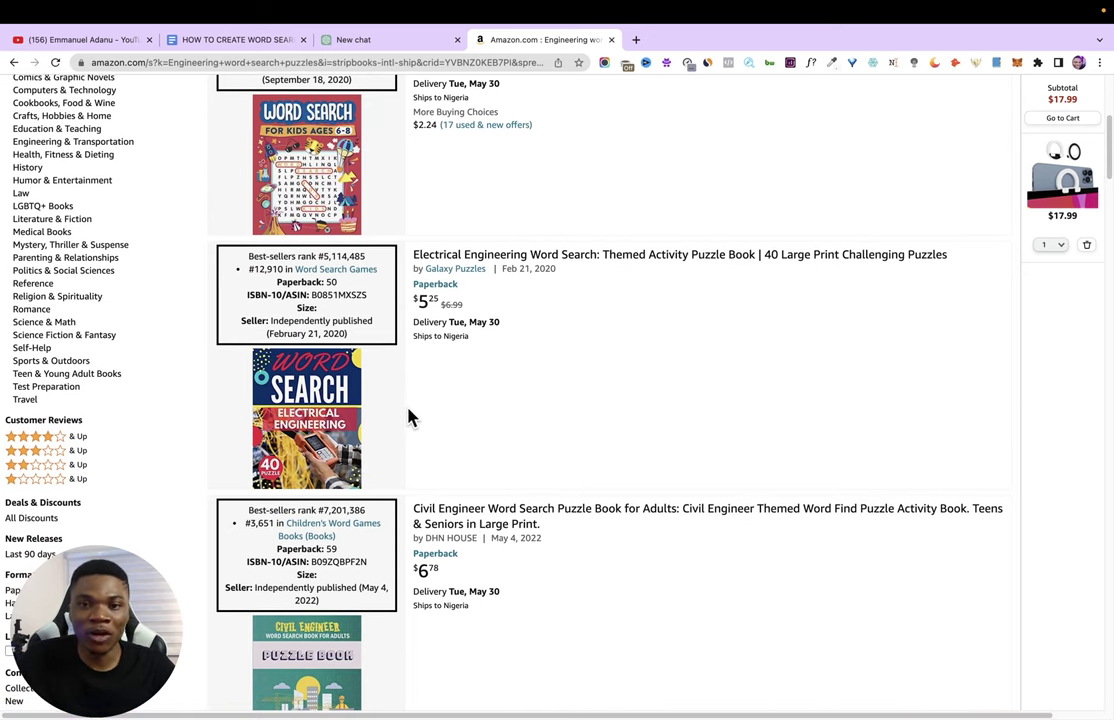
scroll(410, 435, "down", 4)
scroll(430, 480, "down", 6)
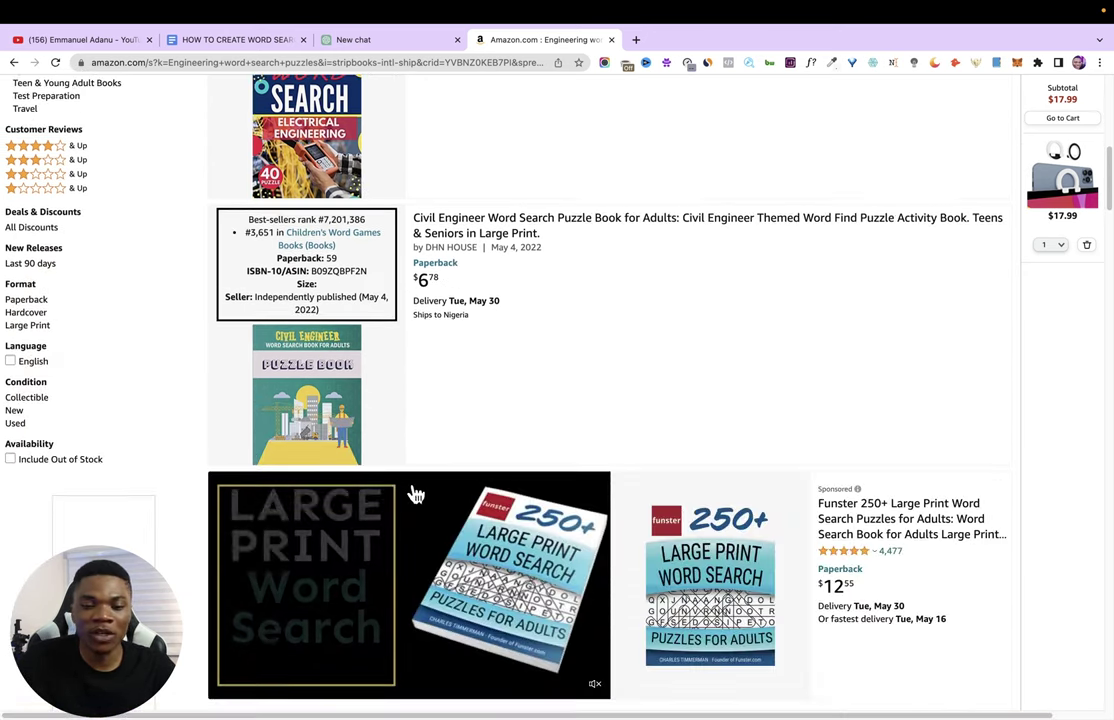
scroll(462, 480, "up", 15)
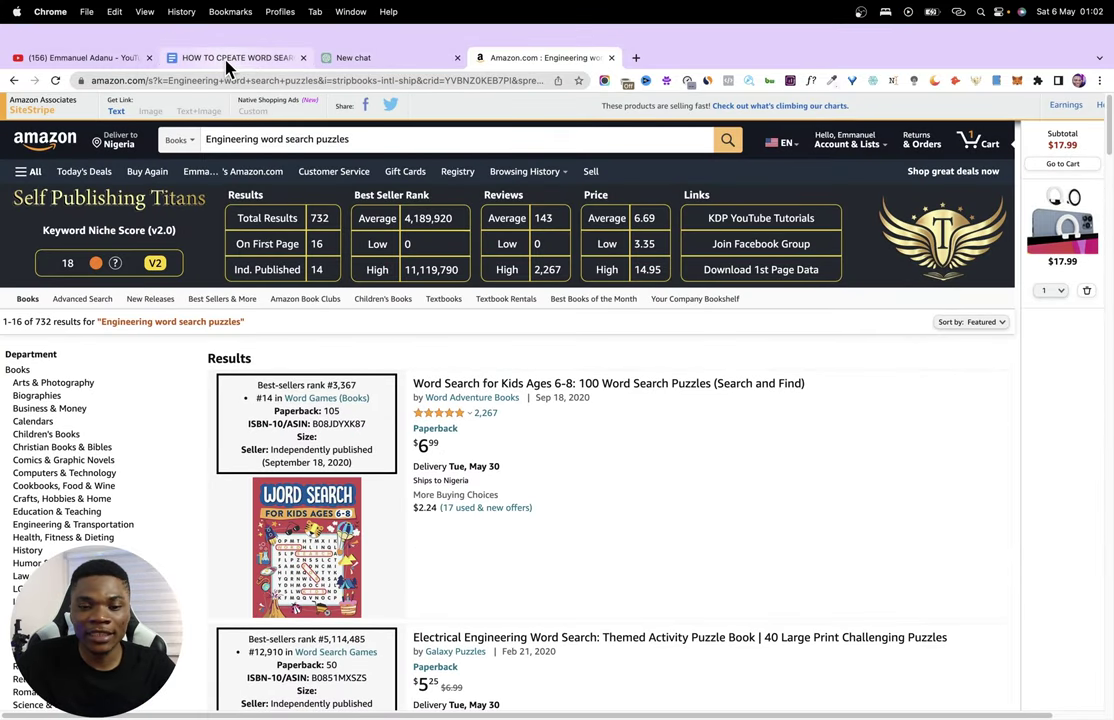
Step: Return to the outline document and highlight the lines for Step 2 through Step 5 one after another
left_click(227, 58)
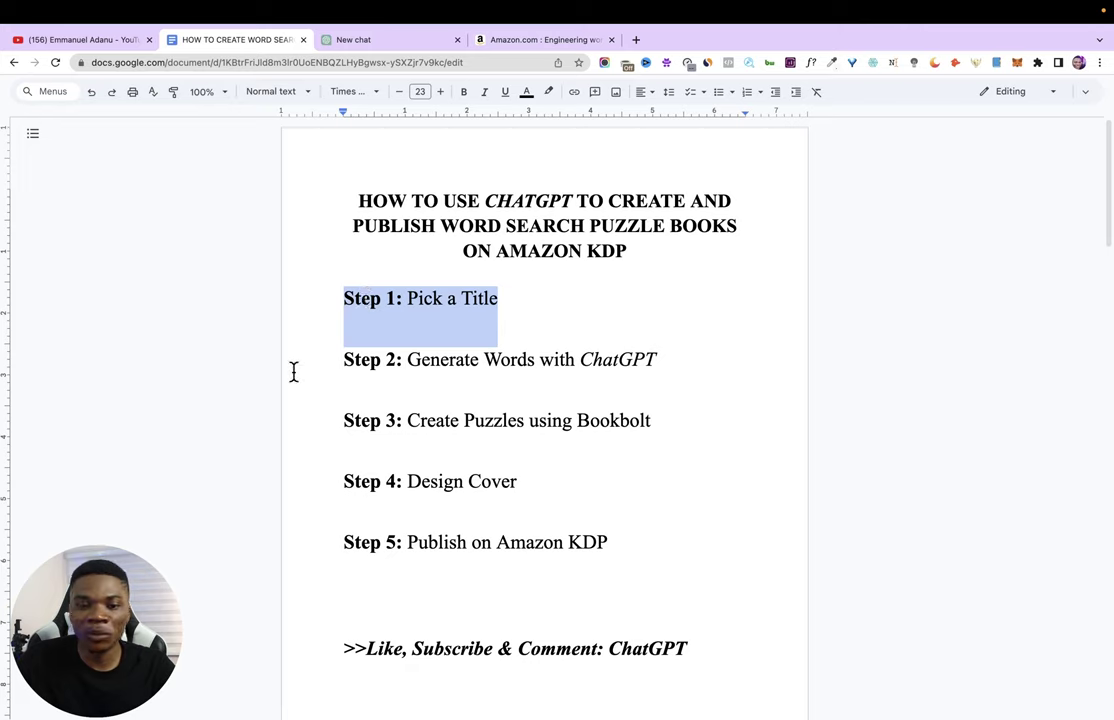
left_click(346, 360)
left_click(537, 296)
triple_click(649, 351)
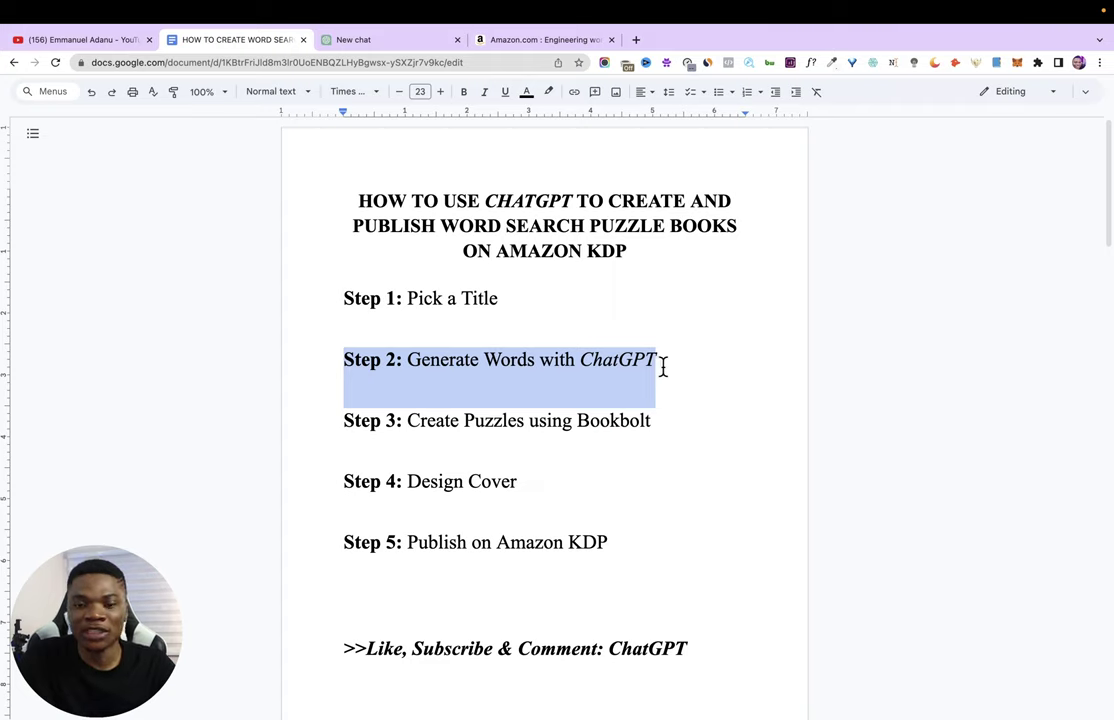
left_click_drag(313, 428, 657, 425)
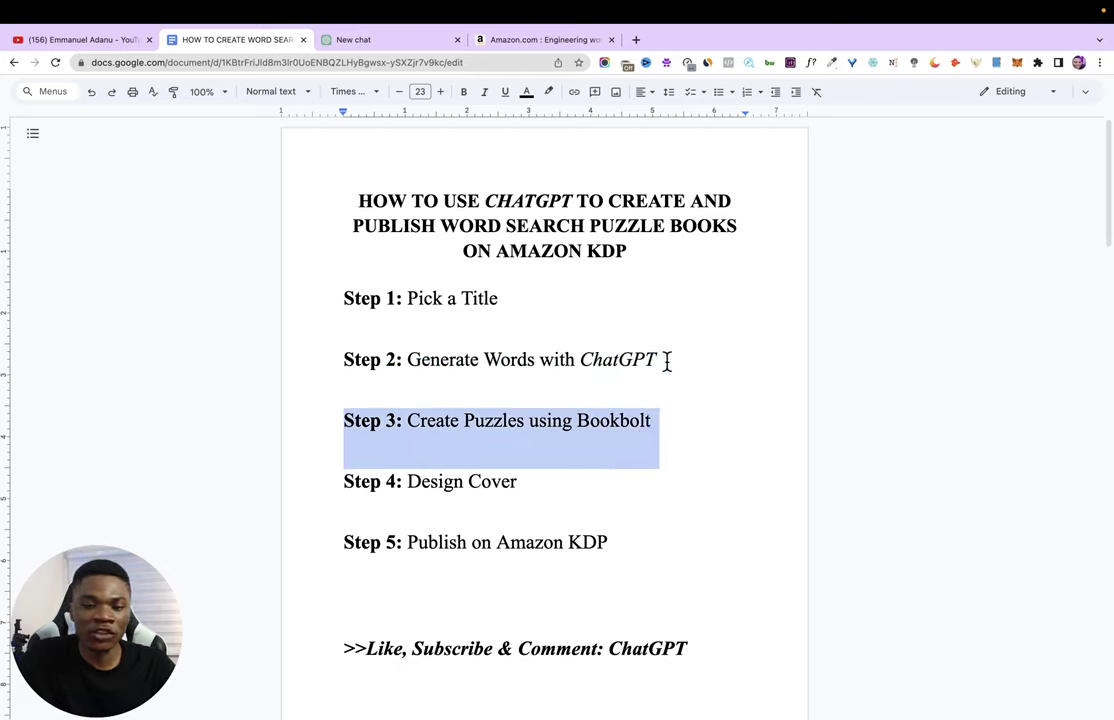
left_click_drag(667, 362, 341, 356)
left_click(325, 420)
left_click_drag(325, 420, 659, 410)
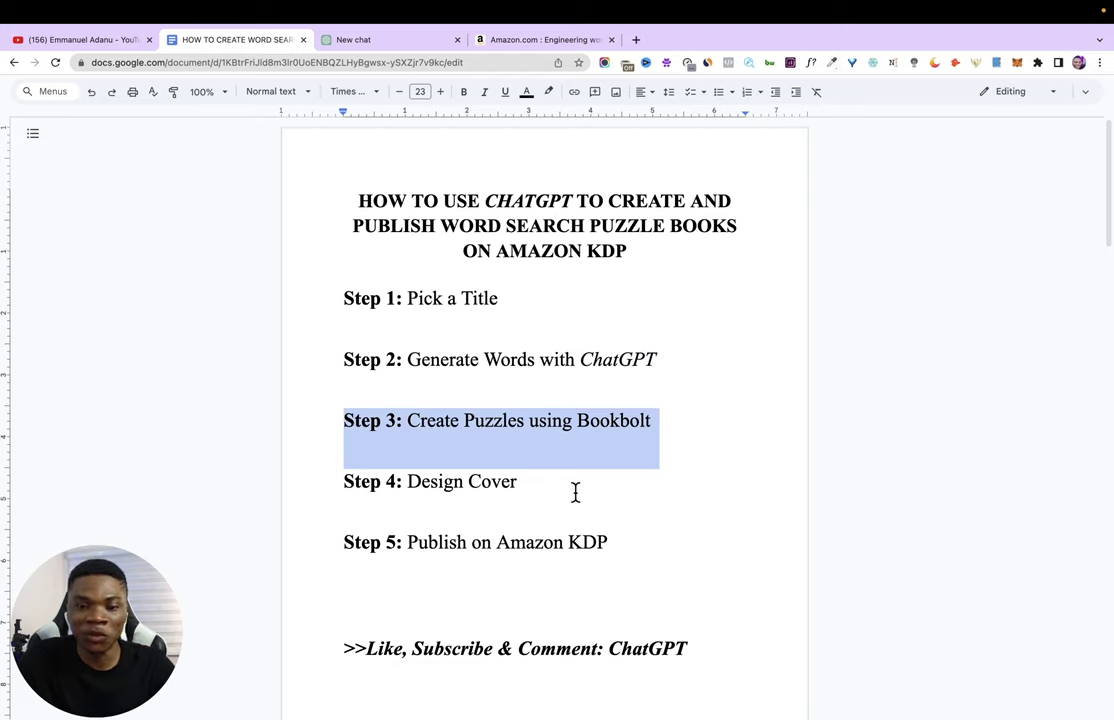
left_click_drag(326, 488, 531, 483)
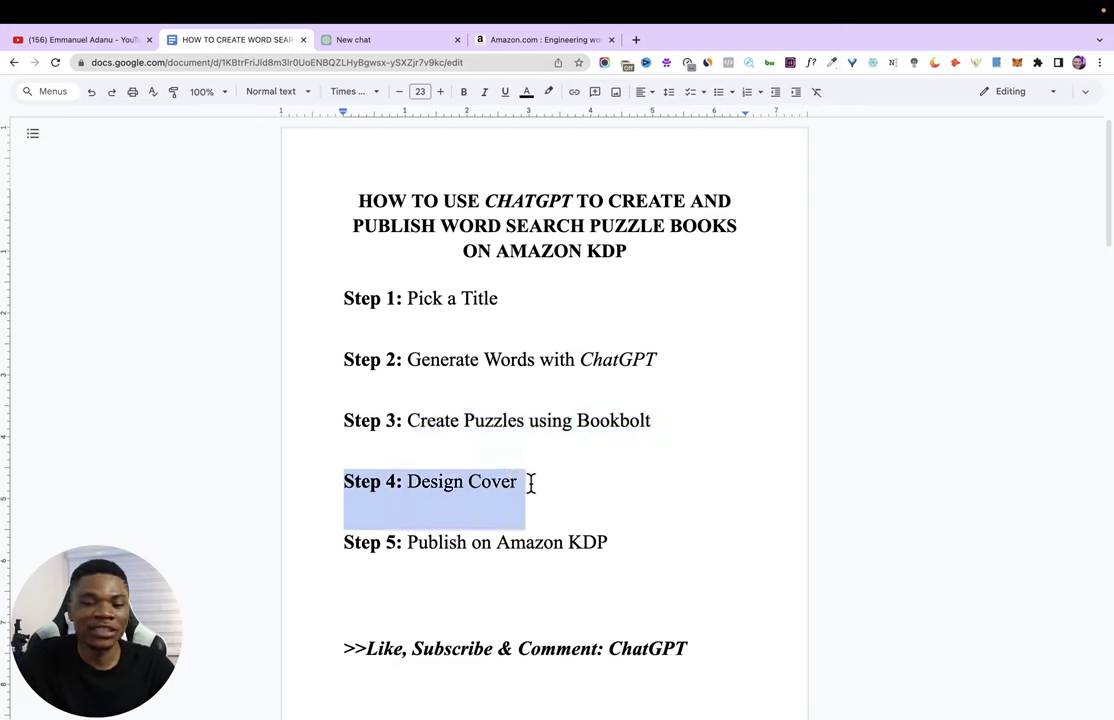
left_click_drag(333, 542, 611, 530)
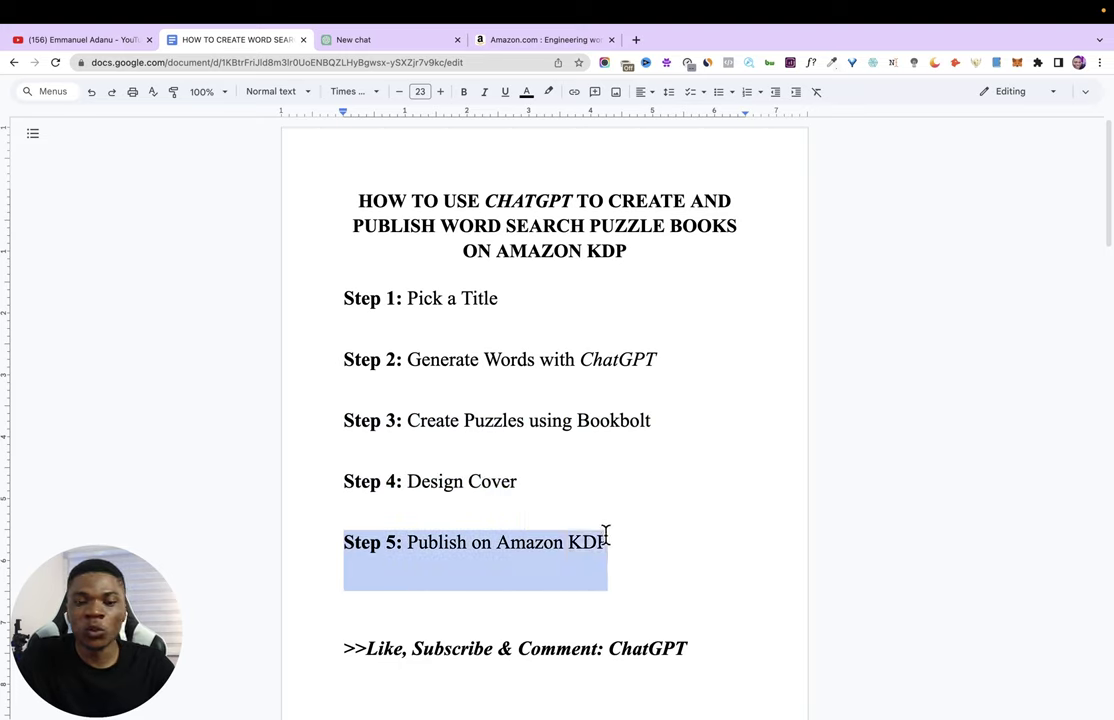
Step: Highlight words in the "Like, Subscribe & Comment: ChatGPT" line, including "Like" and "ChatGPT", and clear the selection
left_click(366, 601)
scroll(366, 603, "down", 1)
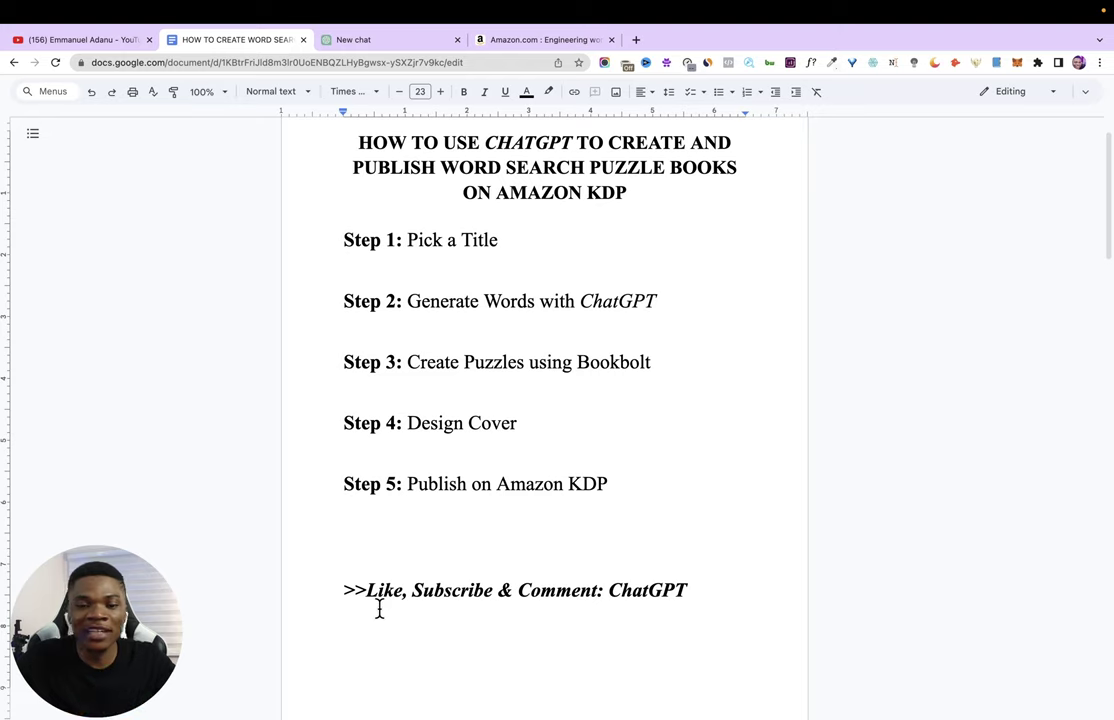
left_click_drag(368, 593, 410, 590)
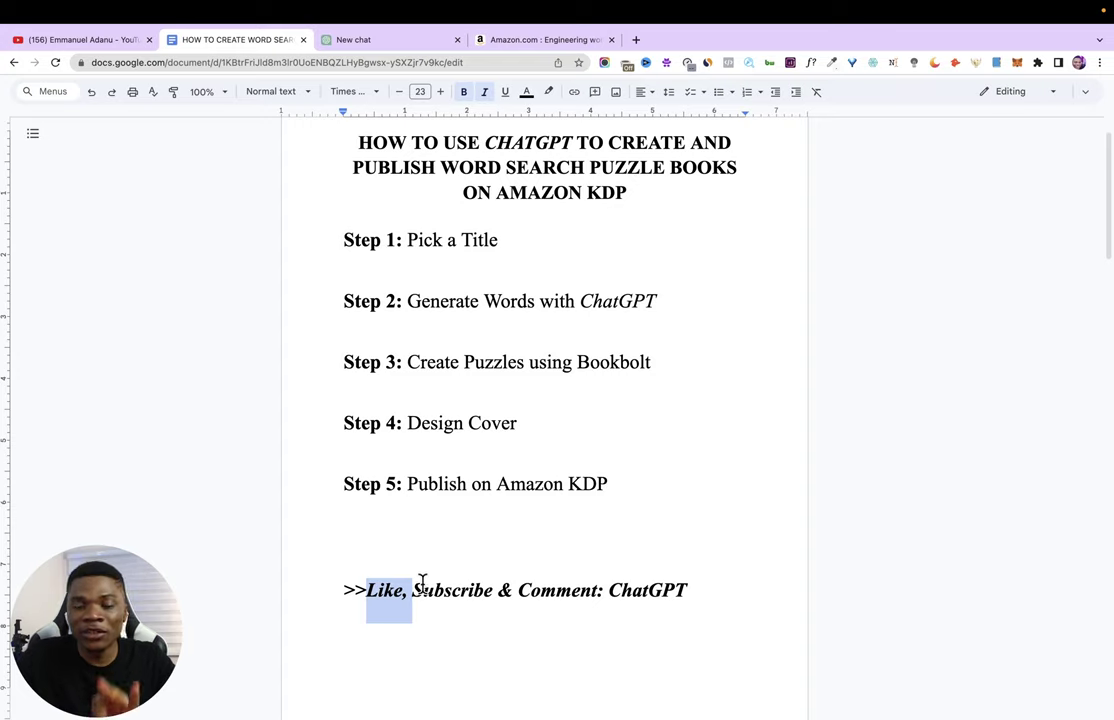
left_click_drag(422, 586, 431, 586)
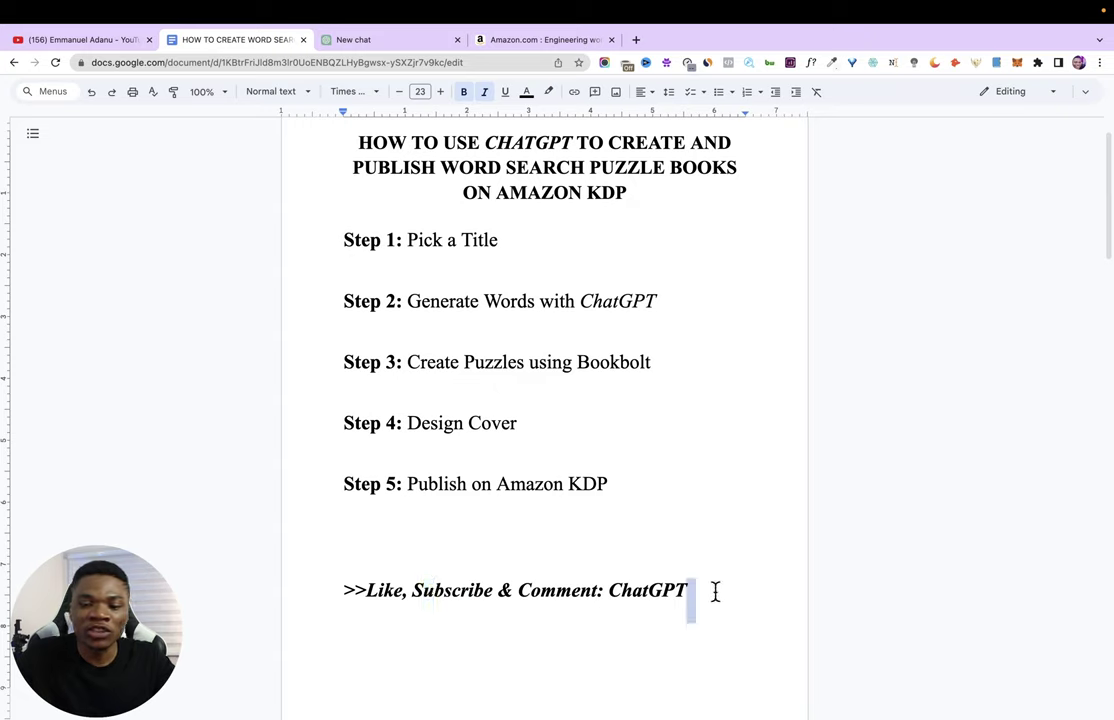
left_click_drag(714, 592, 615, 582)
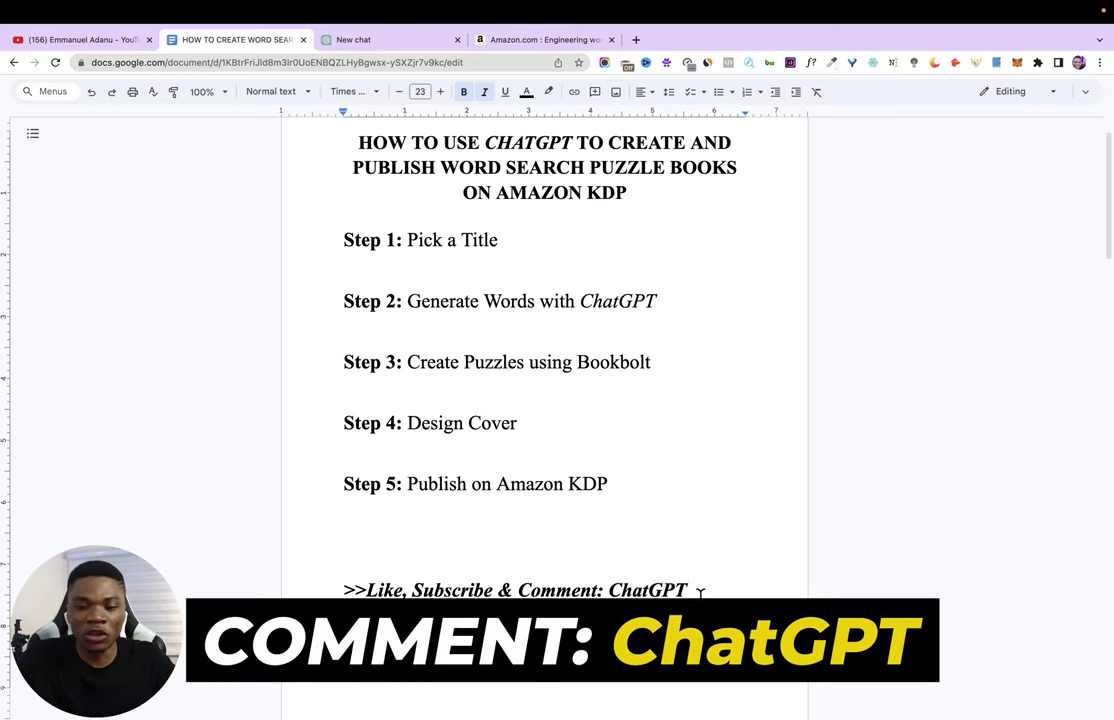
left_click_drag(700, 591, 525, 572)
left_click(495, 485)
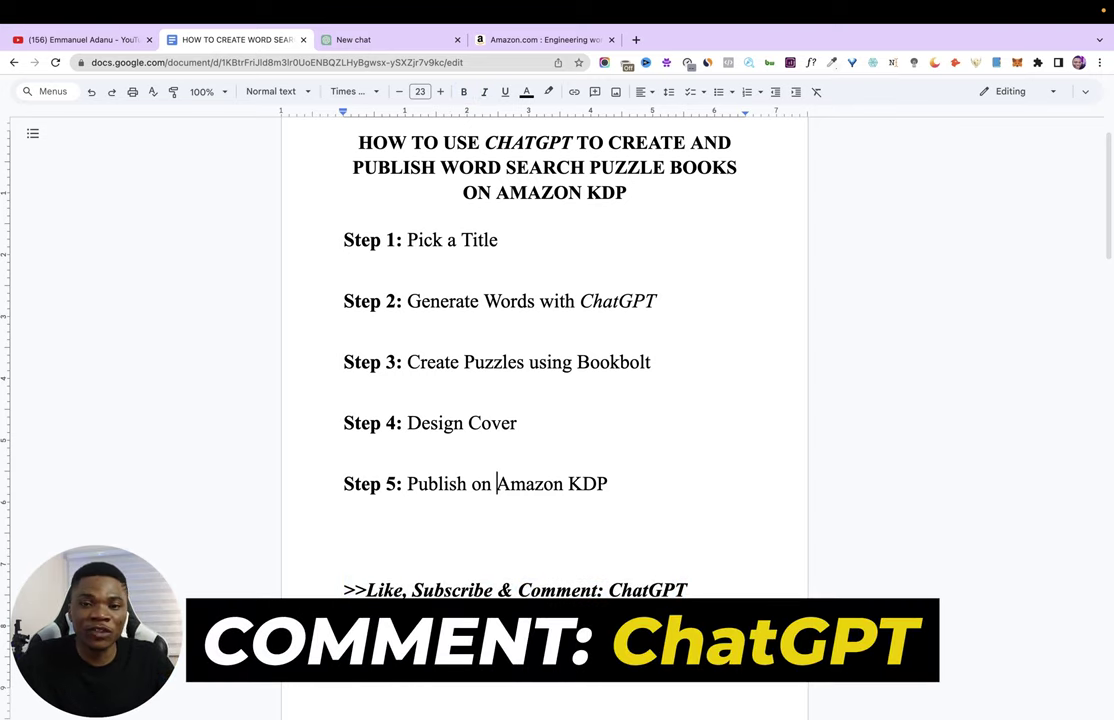
Step: Review the title "Dog Word Search Puzzles: Large Print Word Search Puzzles for Dog Lovers | 100 Dog Theme Puzzles" by highlighting it on the second page
scroll(321, 555, "down", 5)
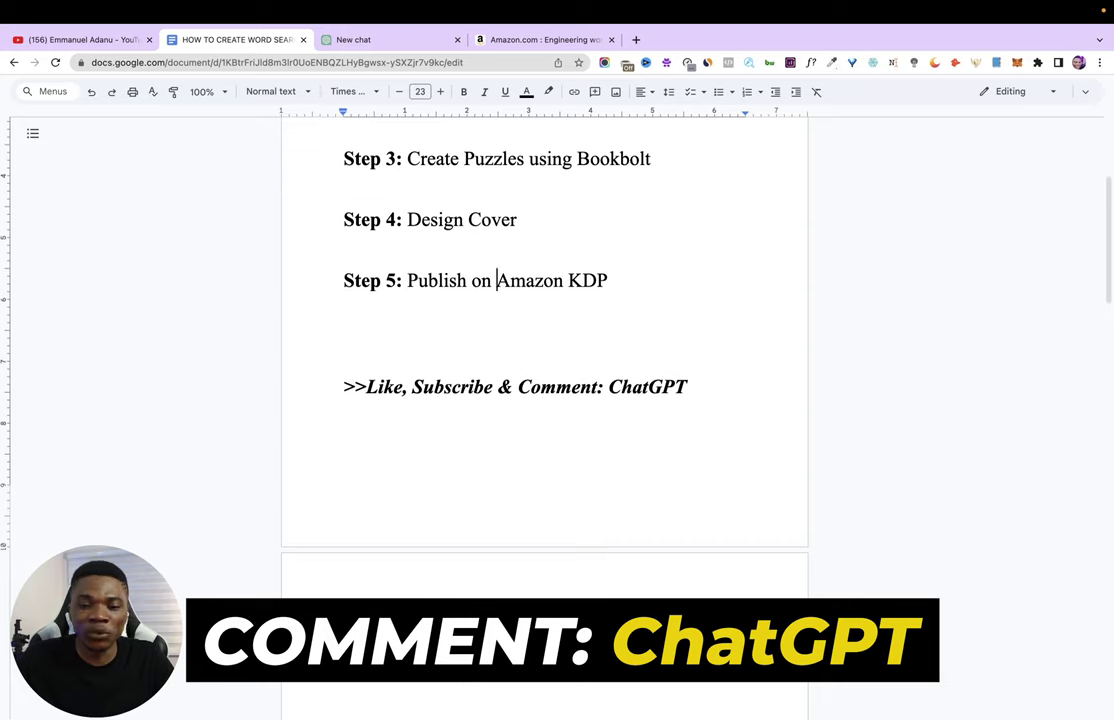
left_click_drag(321, 550, 521, 538)
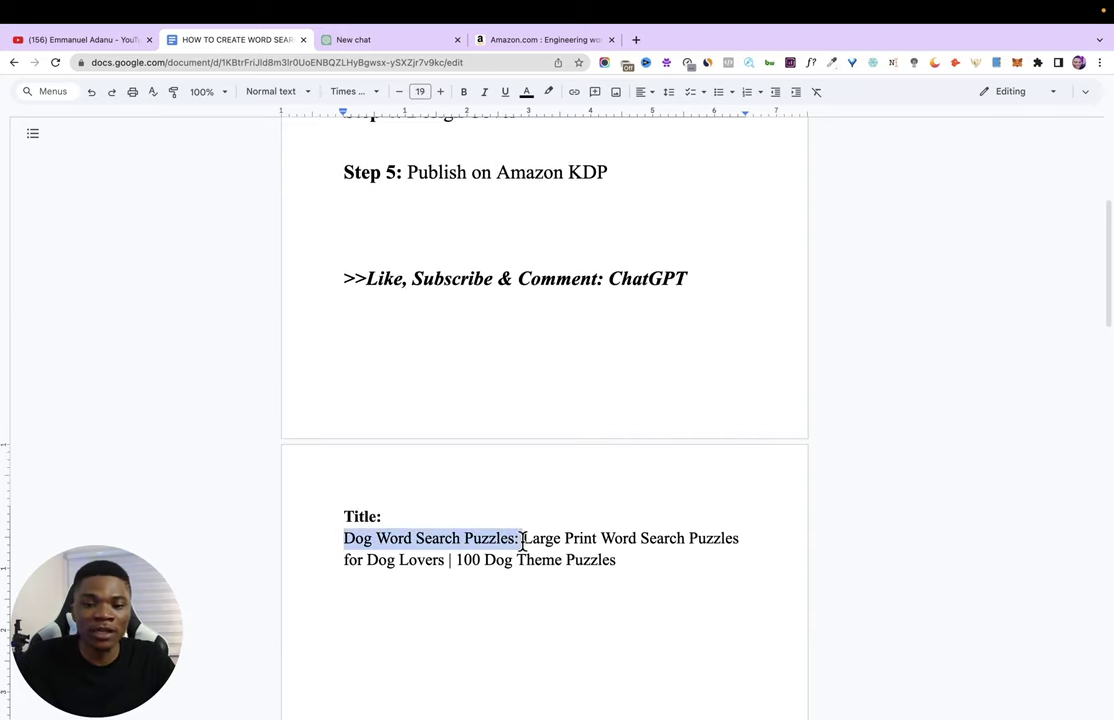
scroll(522, 537, "down", 1)
scroll(500, 514, "down", 3)
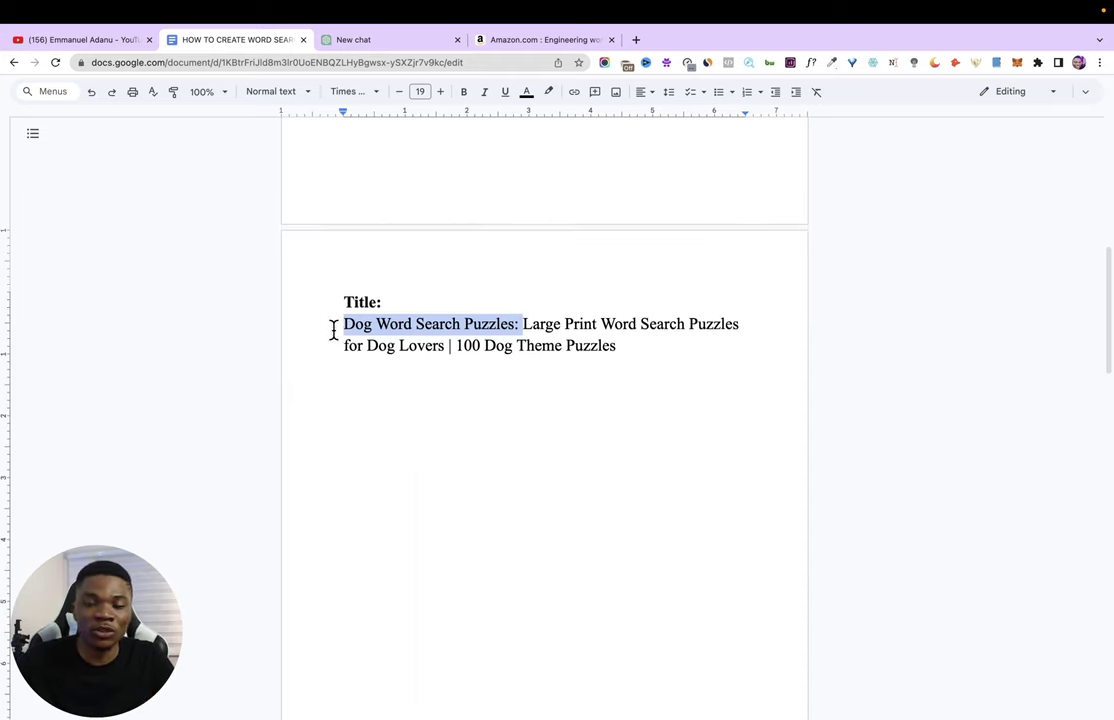
left_click_drag(335, 320, 641, 348)
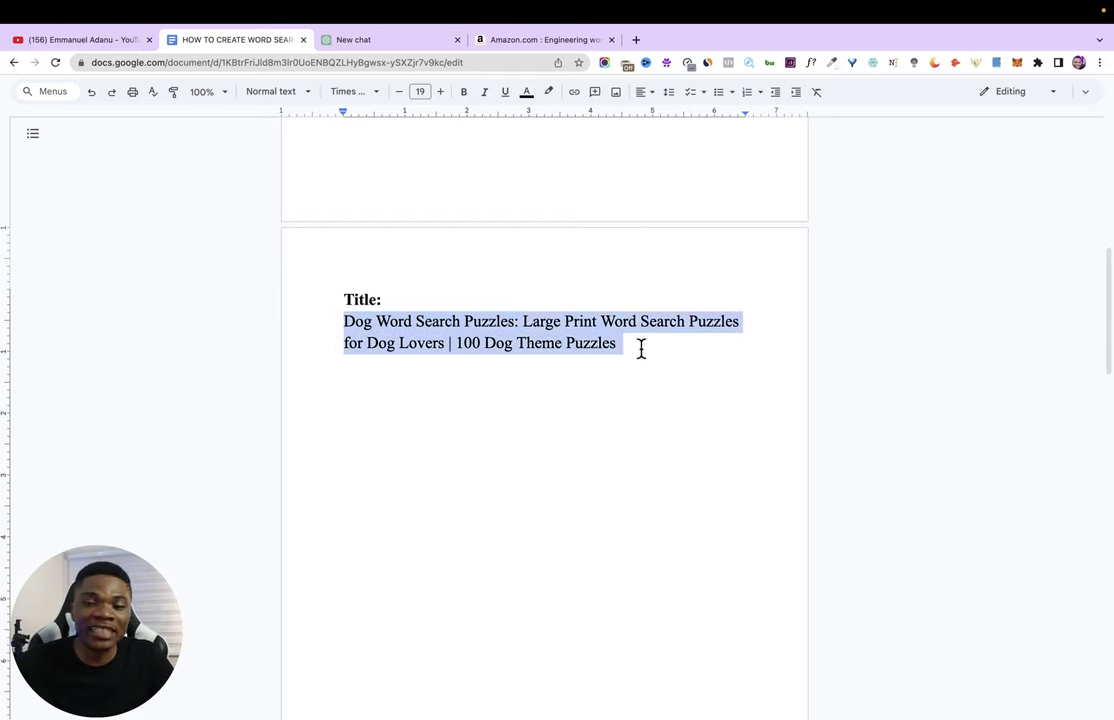
left_click(641, 360)
scroll(293, 211, "down", 2)
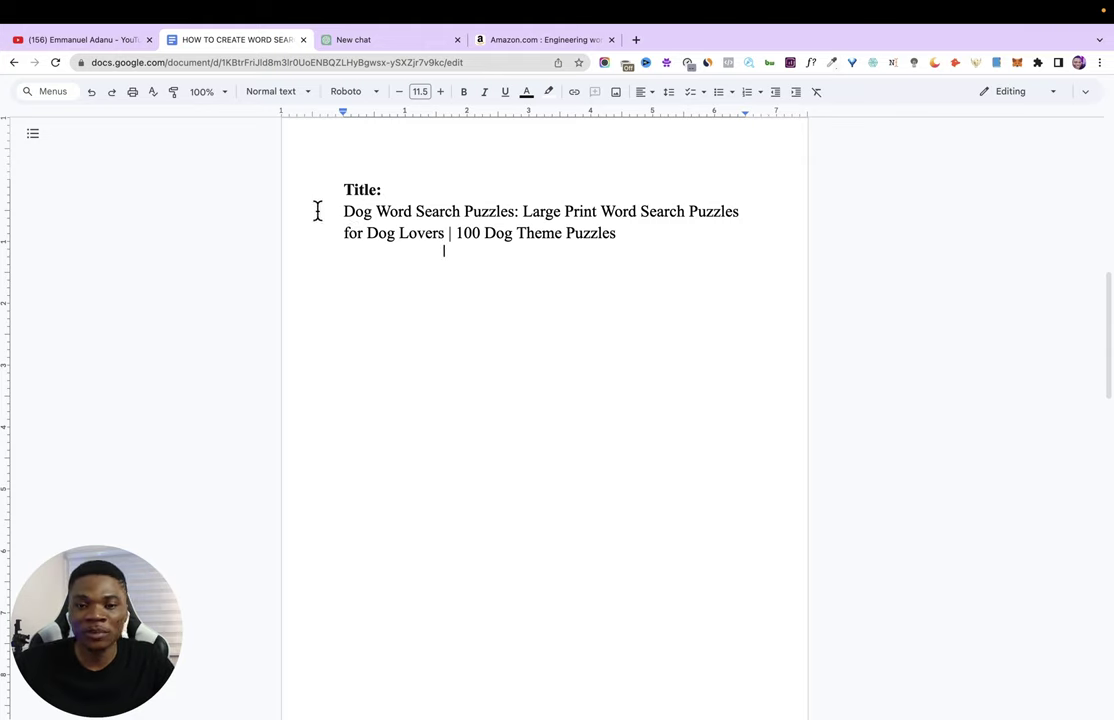
Step: Remove the extra space after the "Title:" heading on the document's second page
left_click(396, 190)
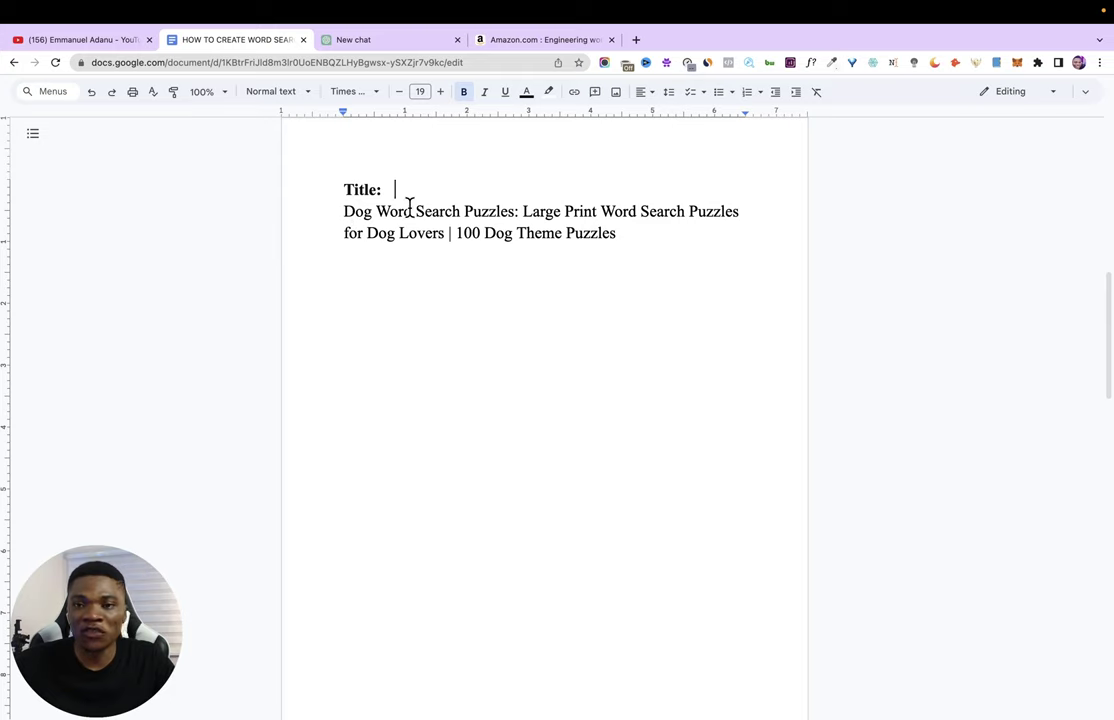
key("BackSpace")
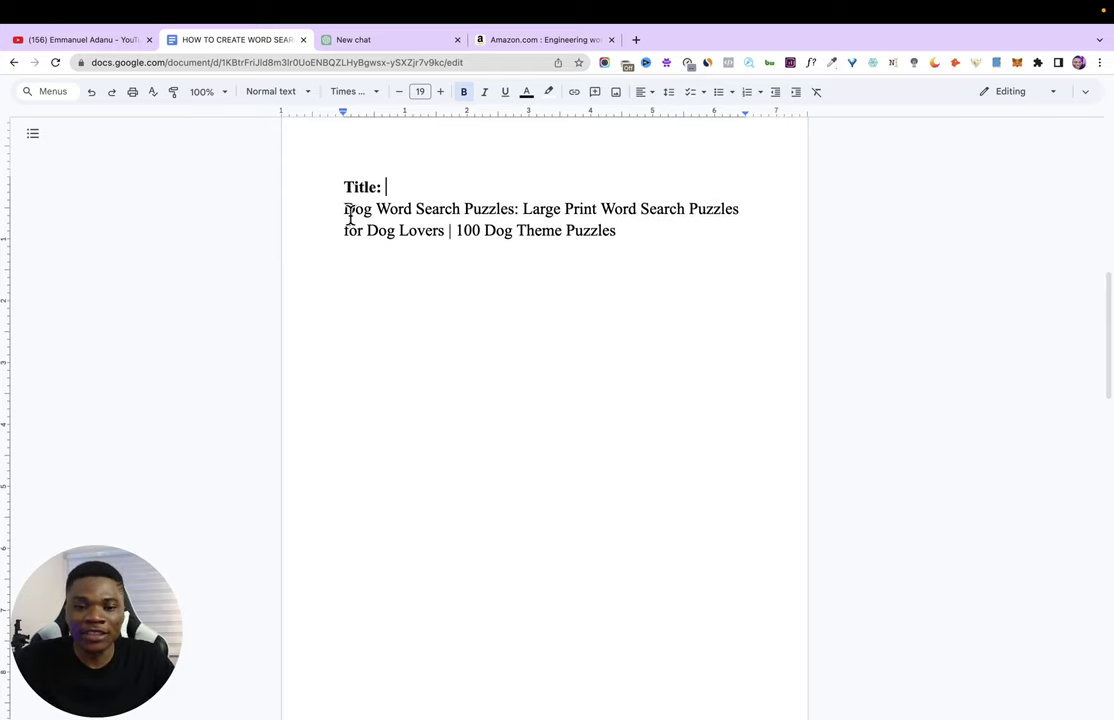
left_click(443, 279)
Step: Return to the outline page and highlight the line "Step 2: Generate Words with ChatGPT"
scroll(456, 271, "up", 10)
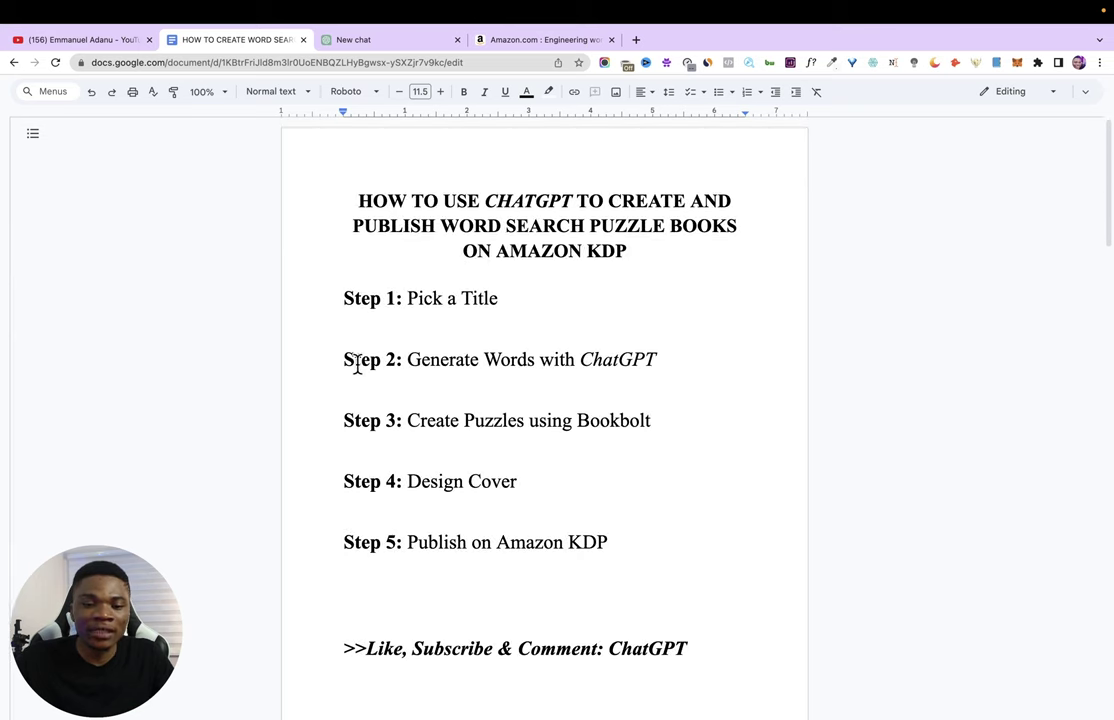
left_click_drag(335, 361, 435, 355)
left_click(652, 348)
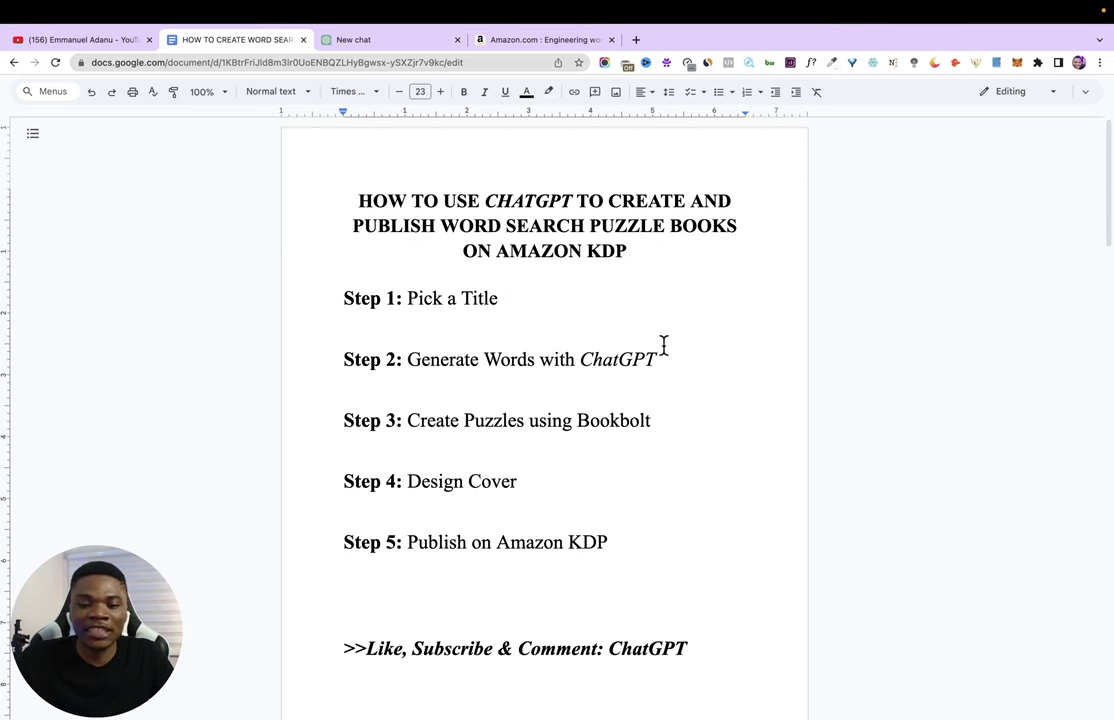
scroll(642, 380, "down", 1)
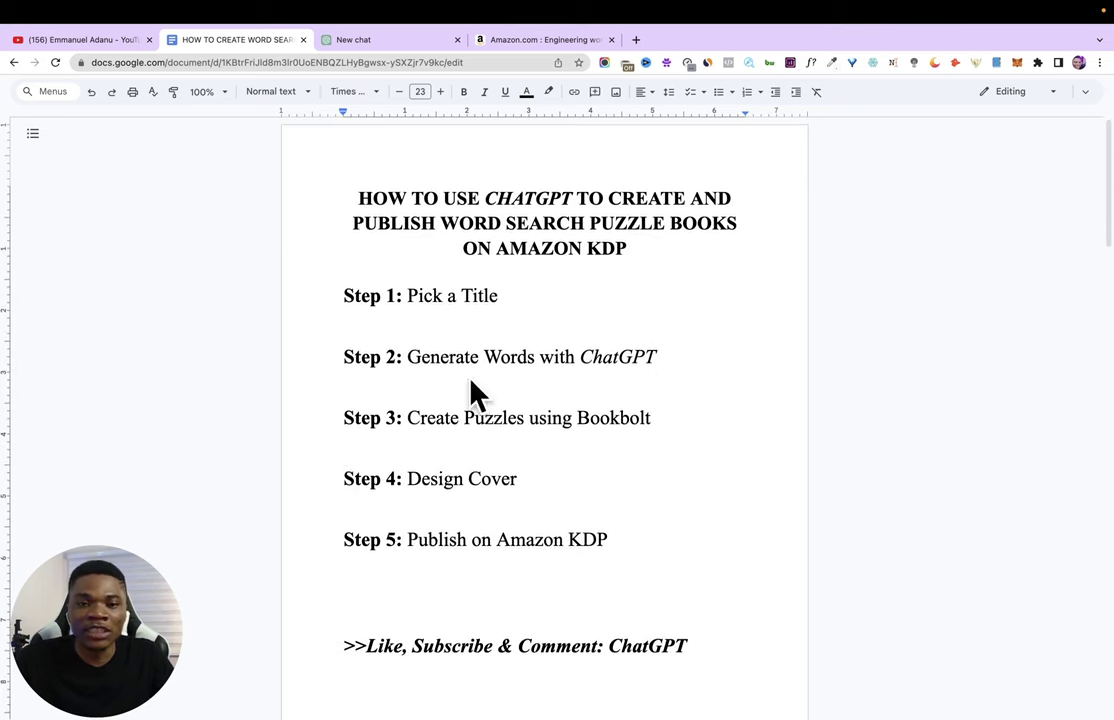
Step: Switch to the ChatGPT chat and choose GPT-4 as its model
left_click(386, 42)
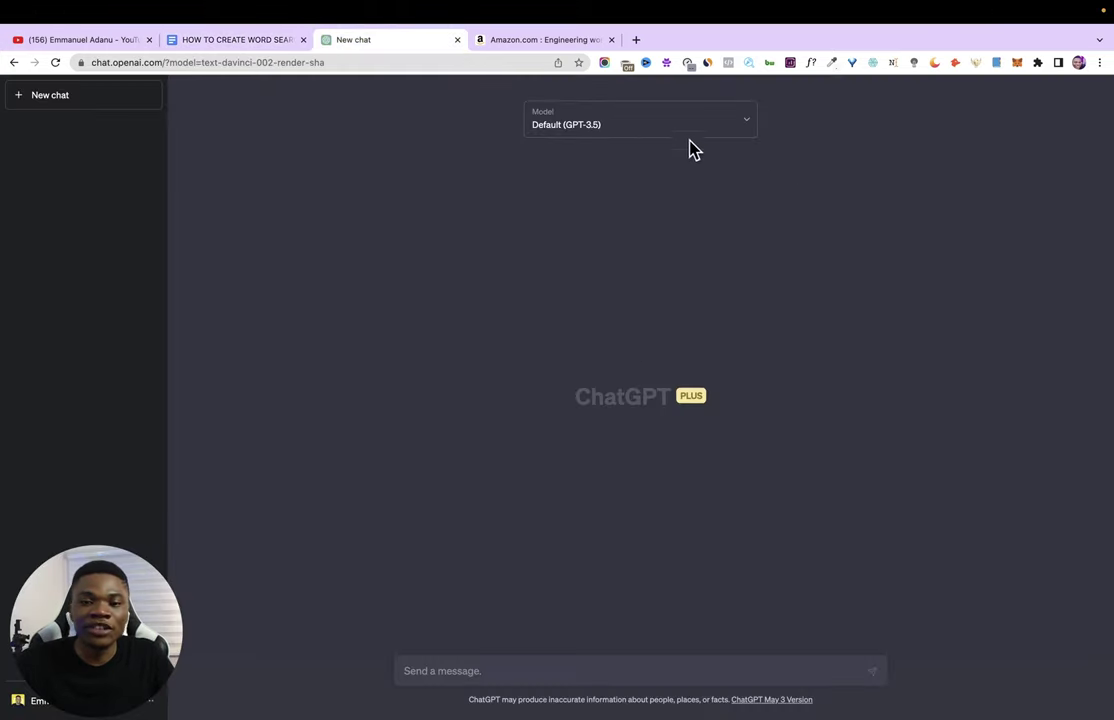
left_click(632, 137)
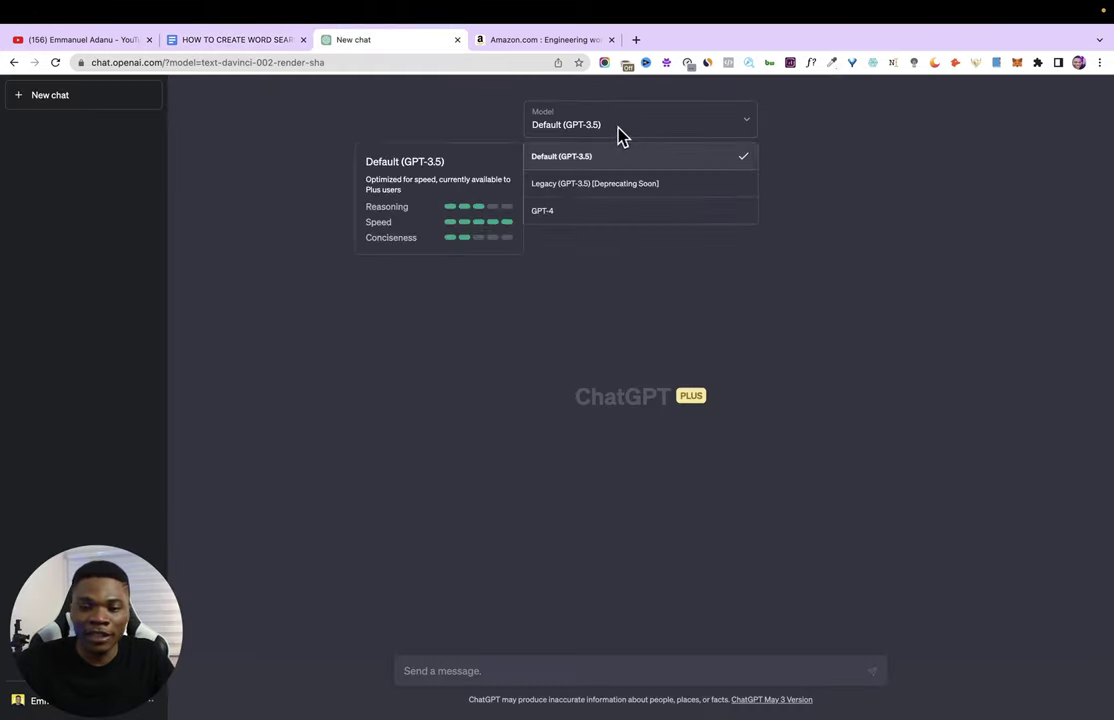
left_click(616, 212)
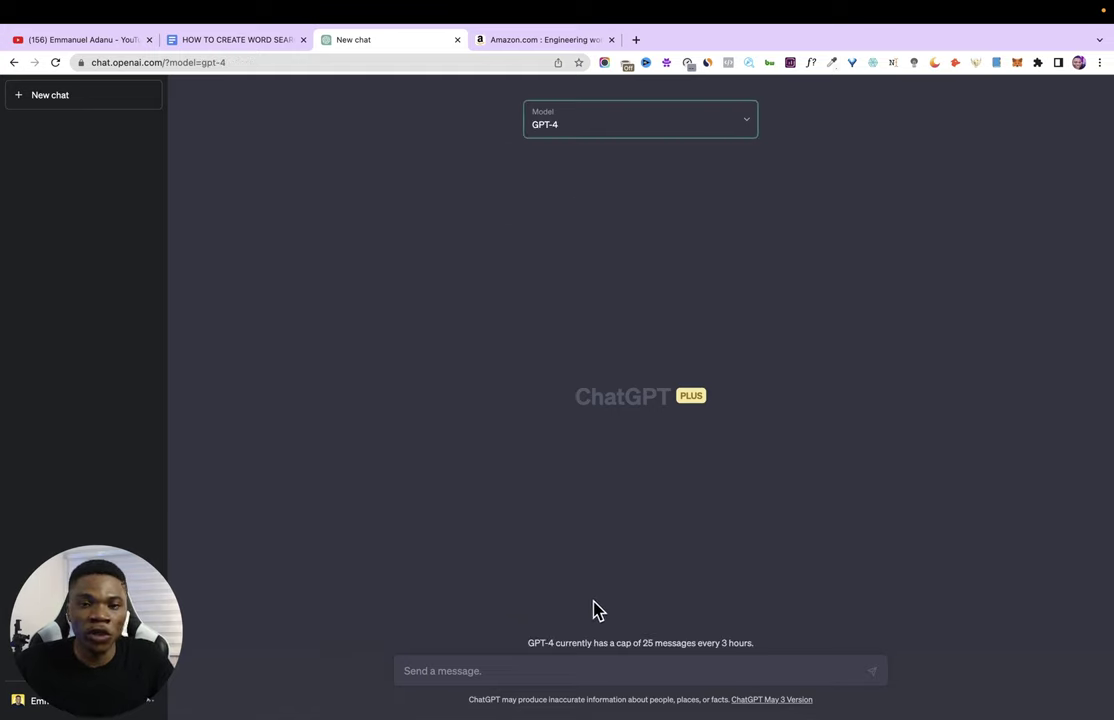
Step: Write a prompt for a 25-page dog word search book: 10 words per puzzle, numbered categories, each word under 20 characters, no numbers or bullets in lists
left_click(537, 672)
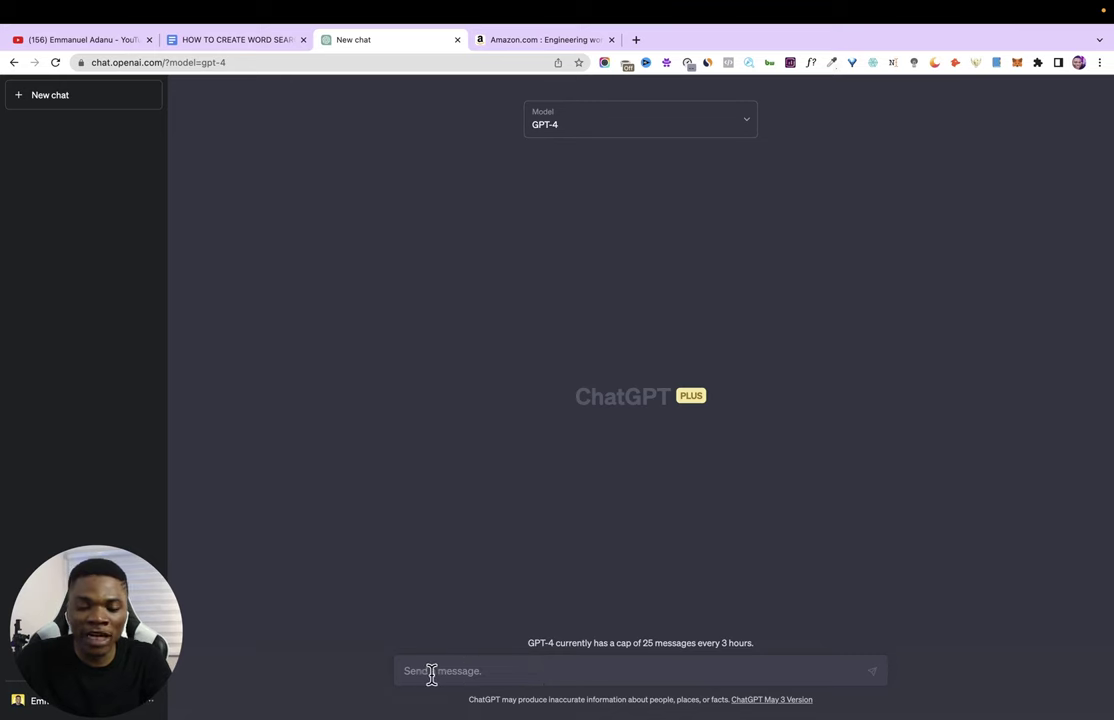
type("Let's create a dog word search puzzle book that I can publish on amazon kdp, each puzzle is going to have 10 words, and we will have a total of 25 pages. Generate dog related words for this word search puzzle book. The words should be separated into different categories (e.g: dog breeds, dog toys etc.). Each word must be less than 20 characters. Output should be in list format, do not add numbers or bullets to the list but you can number the categories.")
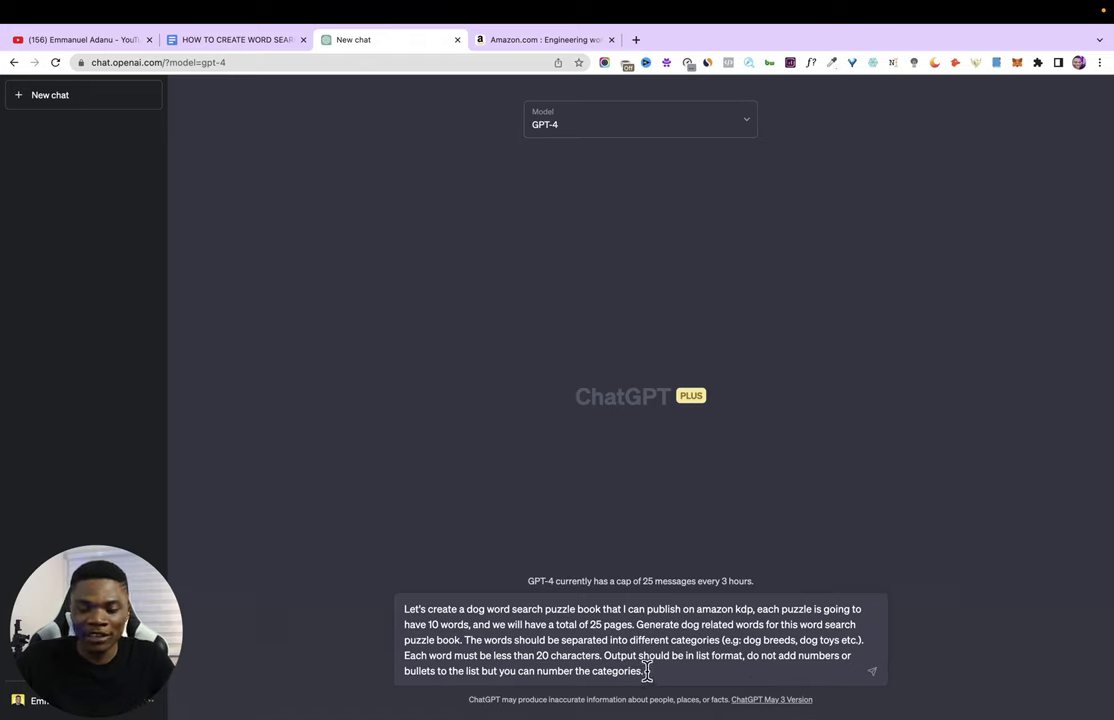
Step: Review the prompt by highlighting its dog topic, word and page counts and category examples, and send it
mouse_move(656, 670)
left_mouse_down()
mouse_move(405, 636)
mouse_move(669, 675)
left_mouse_up()
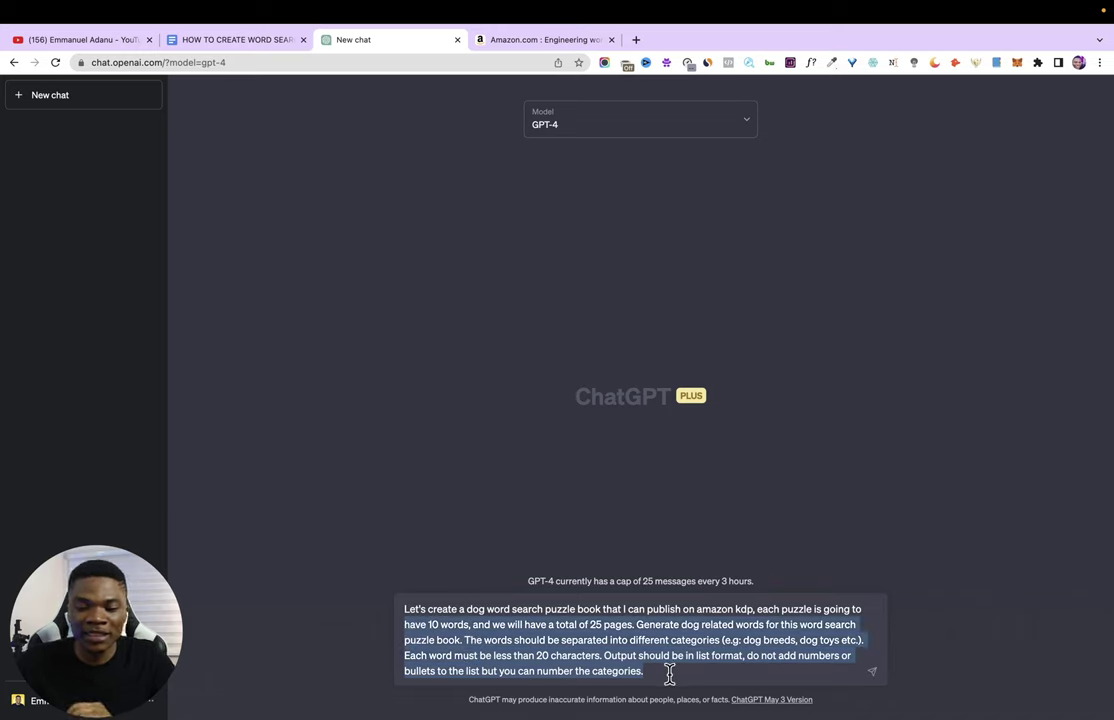
left_click(474, 609)
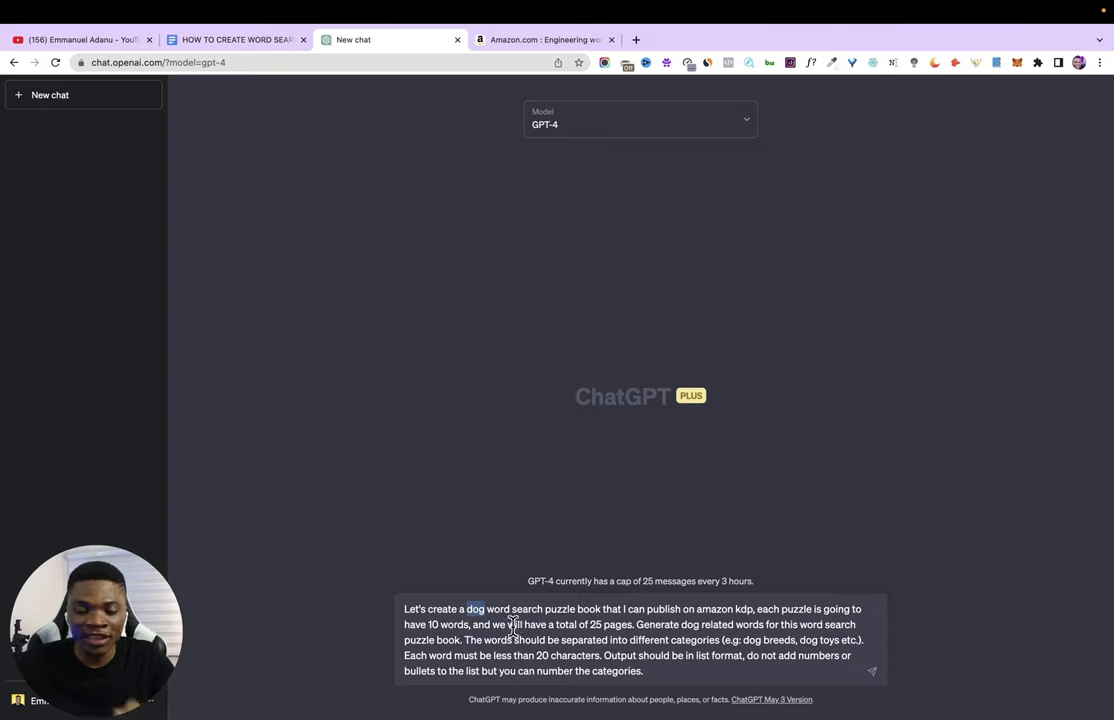
left_click(485, 607)
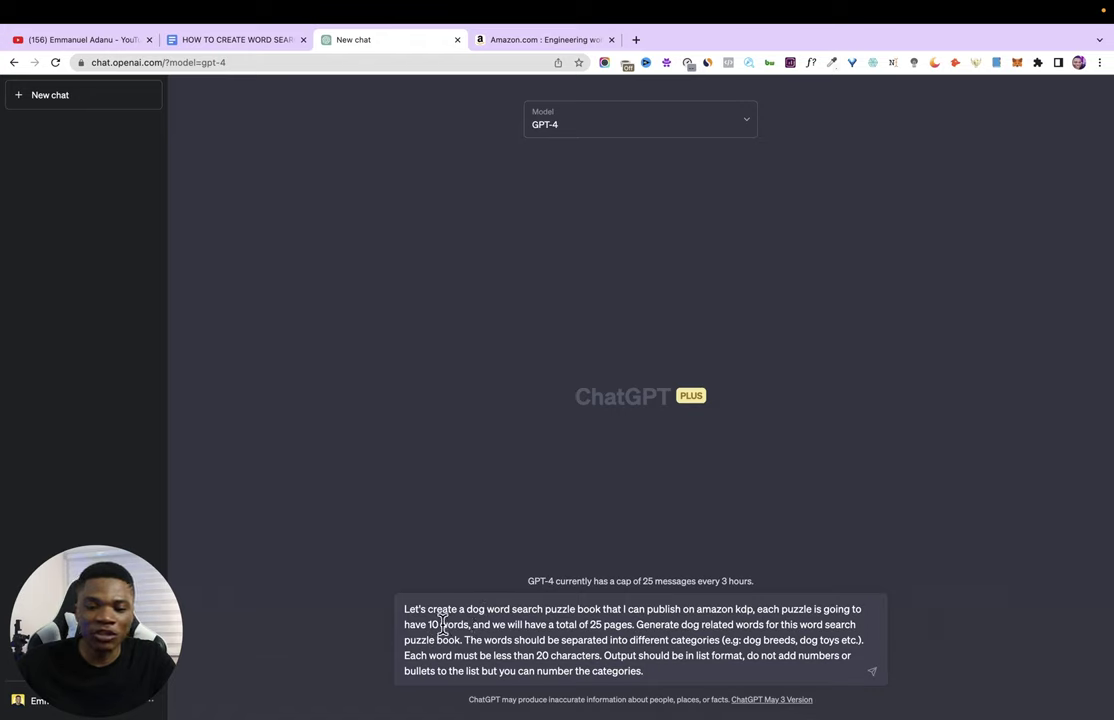
left_click_drag(428, 624, 631, 640)
left_click(626, 636)
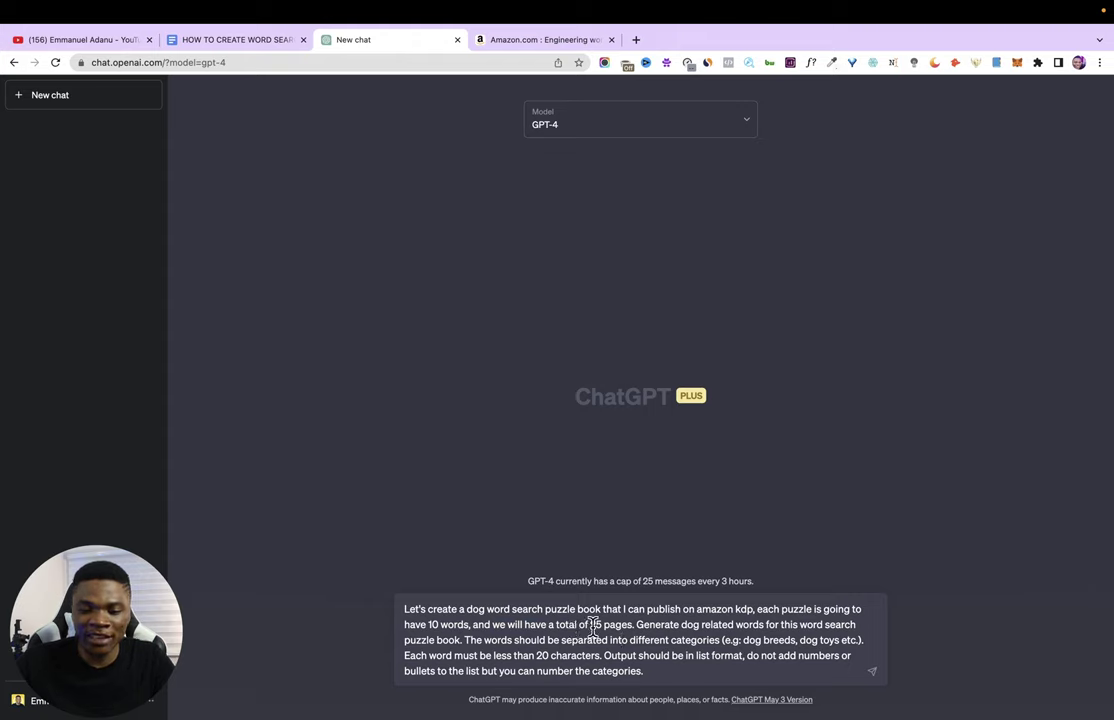
double_click(596, 624)
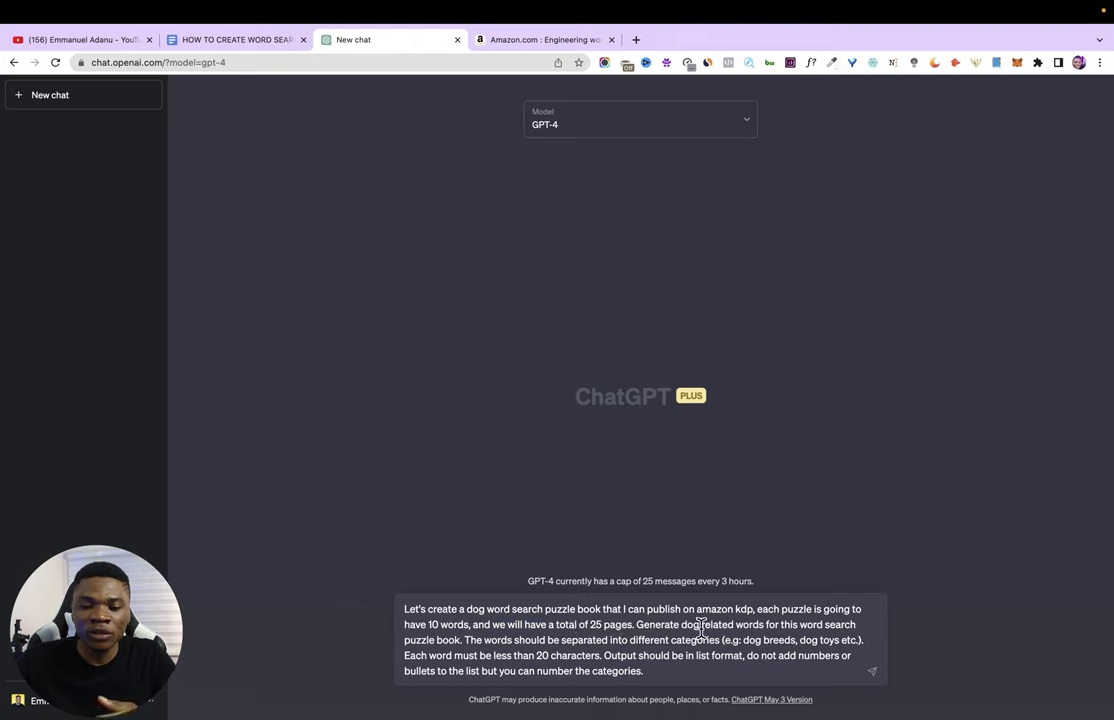
left_click(701, 628)
double_click(689, 625)
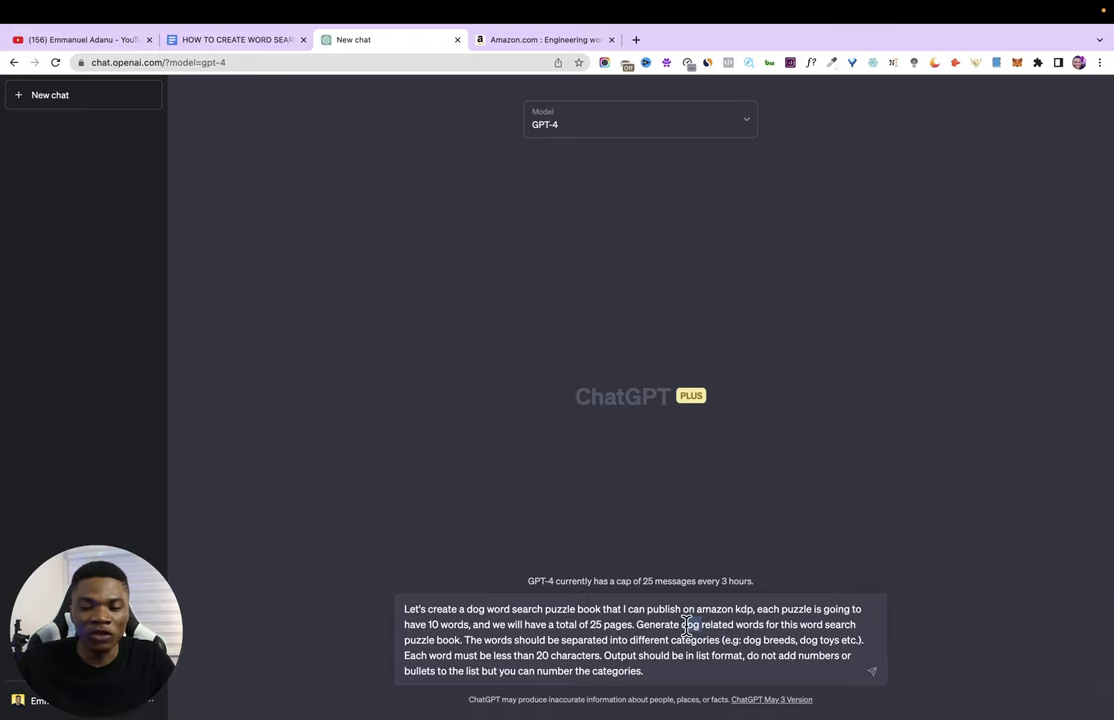
left_click_drag(721, 640, 863, 643)
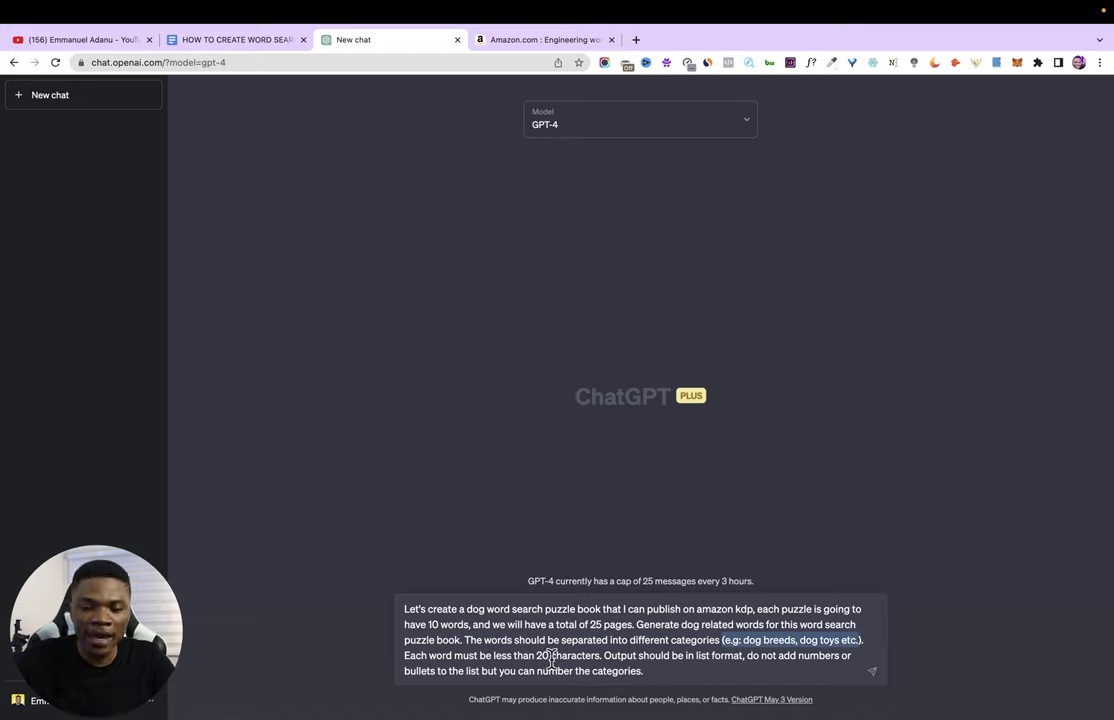
left_click(676, 675)
left_click(872, 671)
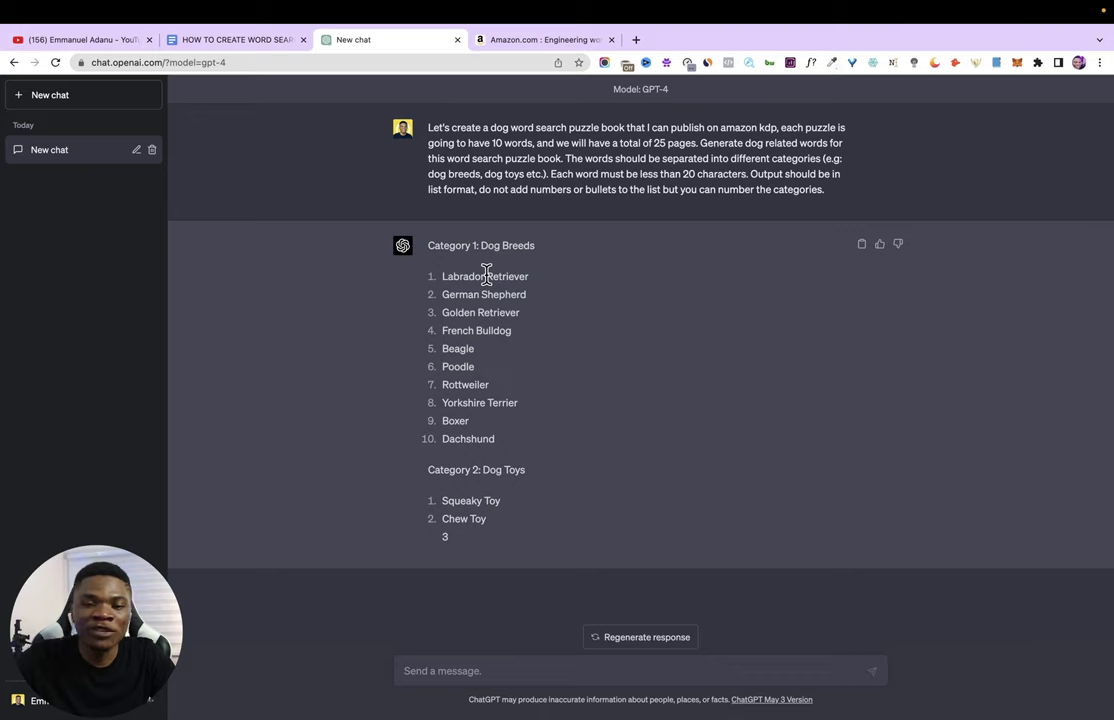
Step: Copy the Dog Breeds heading and its word list from the reply and paste them below the title in the Google document
left_click_drag(503, 275, 513, 444)
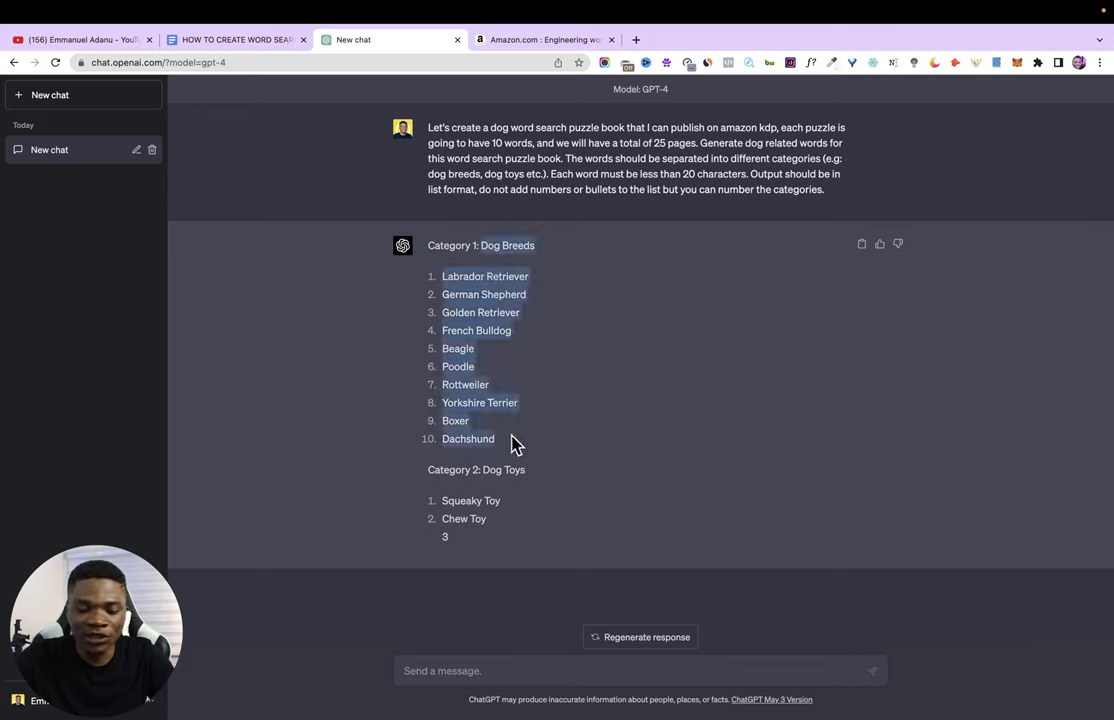
right_click(470, 336)
left_click(495, 371)
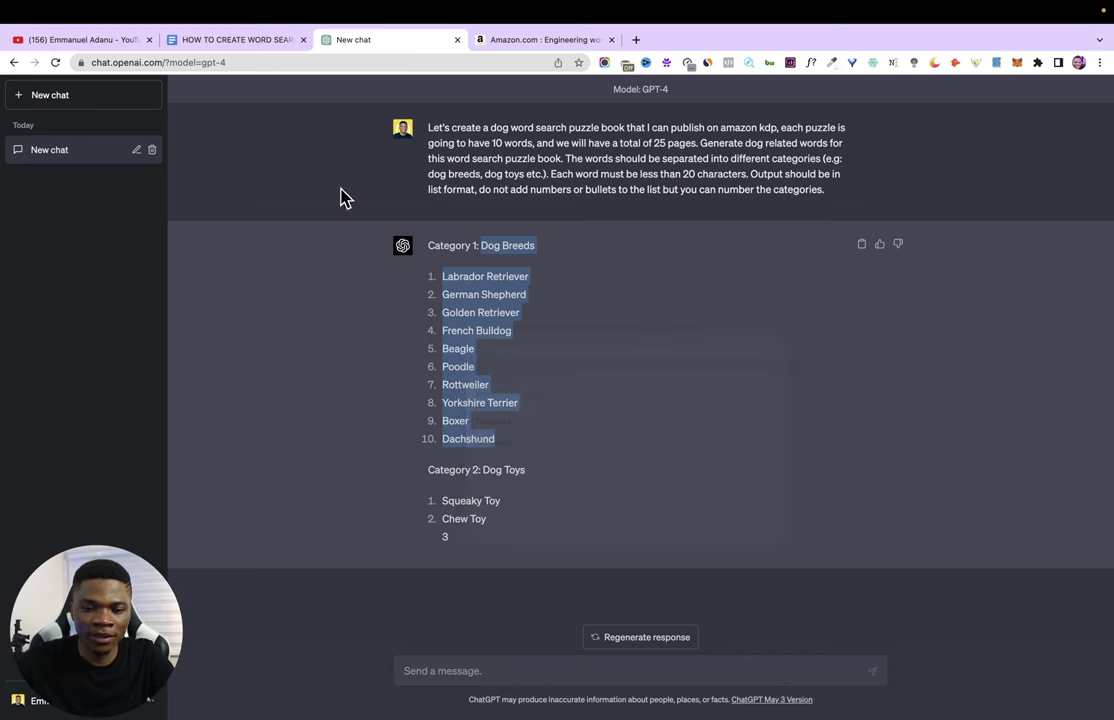
left_click(250, 40)
key("super+v")
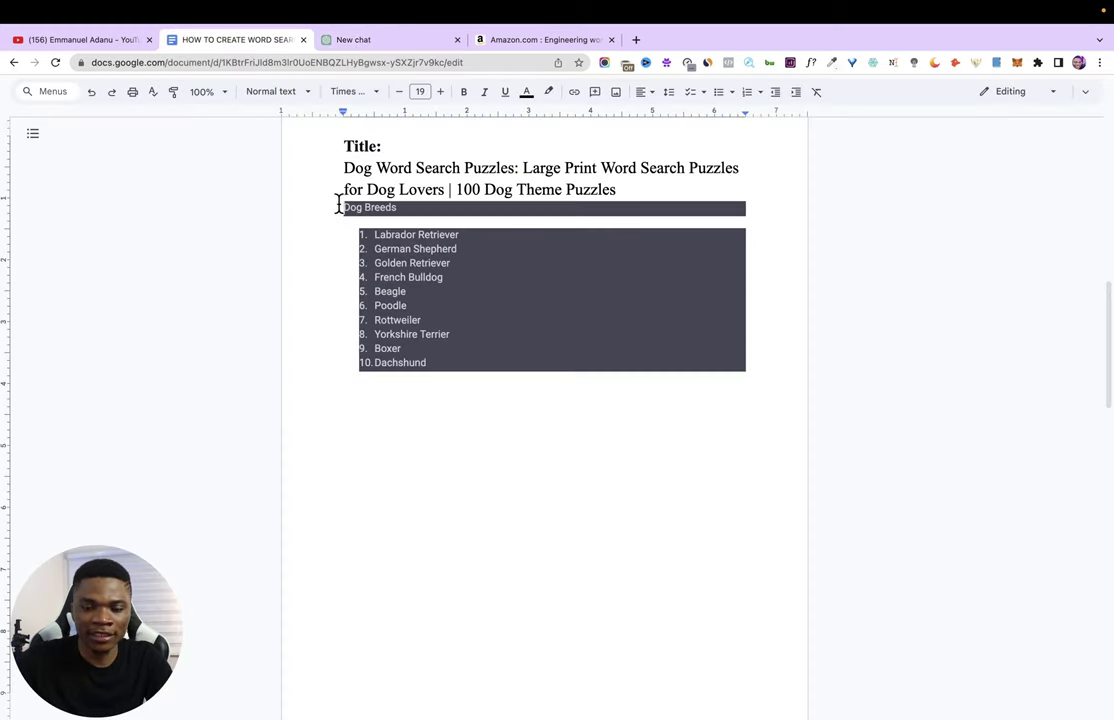
Step: Copy the document's instruction not to number or bullet words, with its Dog Breeds and Dog Toys example, and send it to ChatGPT
left_click_drag(338, 205, 550, 398)
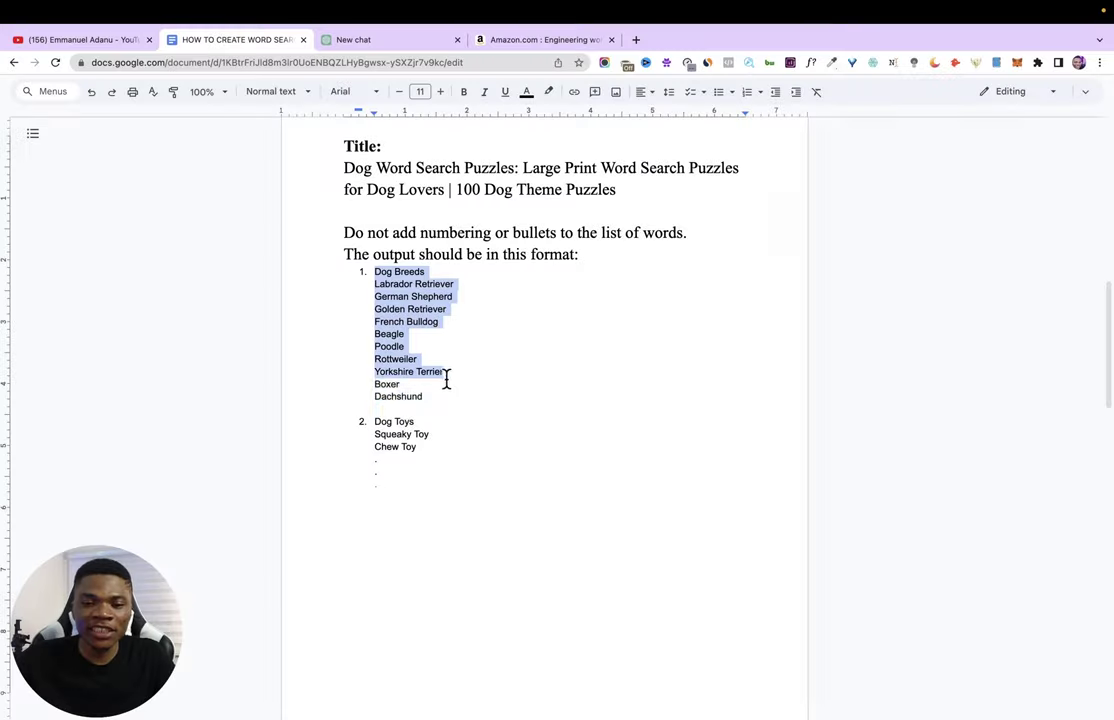
left_click_drag(448, 378, 469, 468)
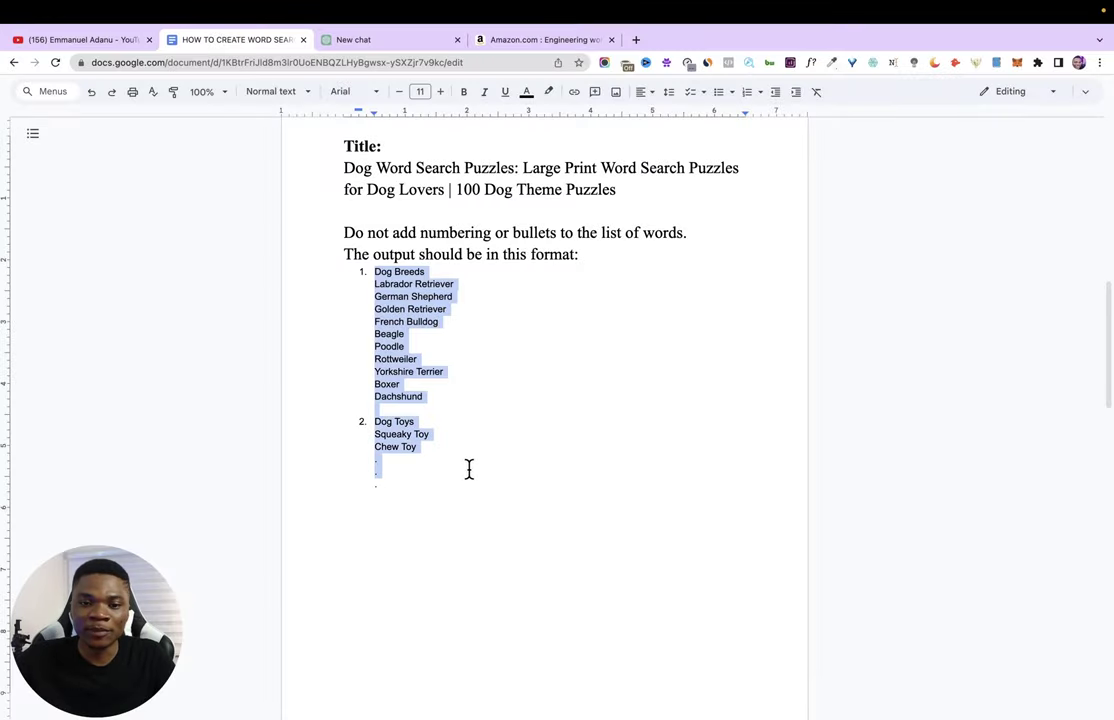
left_click_drag(347, 235, 450, 470)
left_click(382, 40)
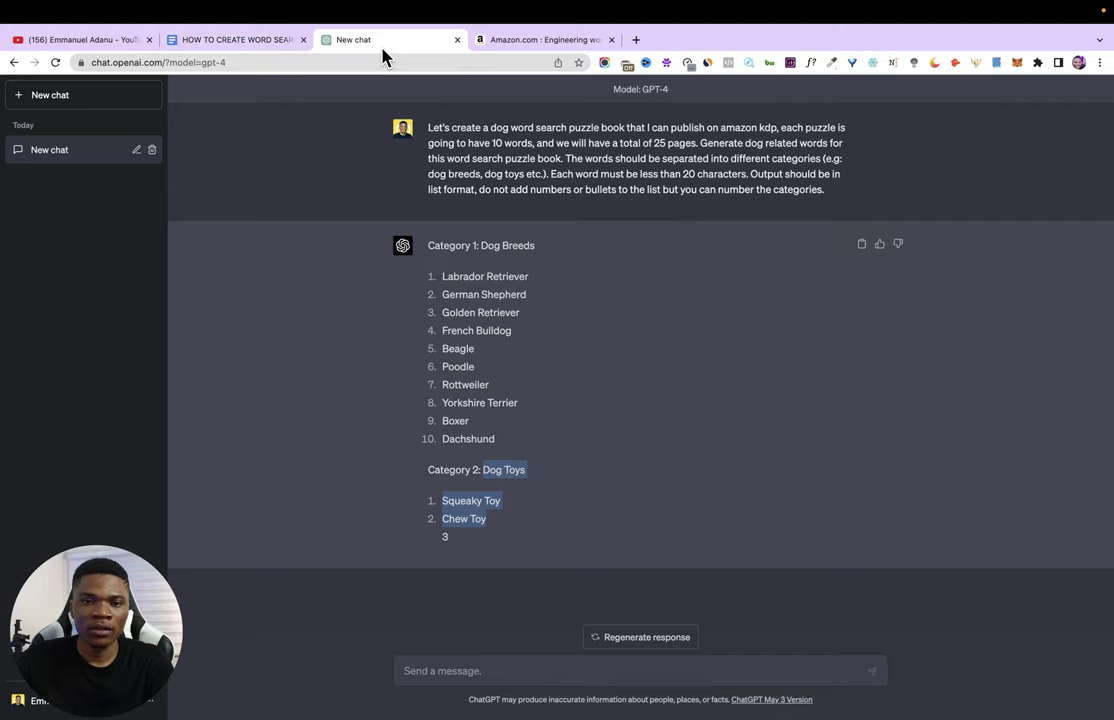
left_click(435, 671)
key("super+v")
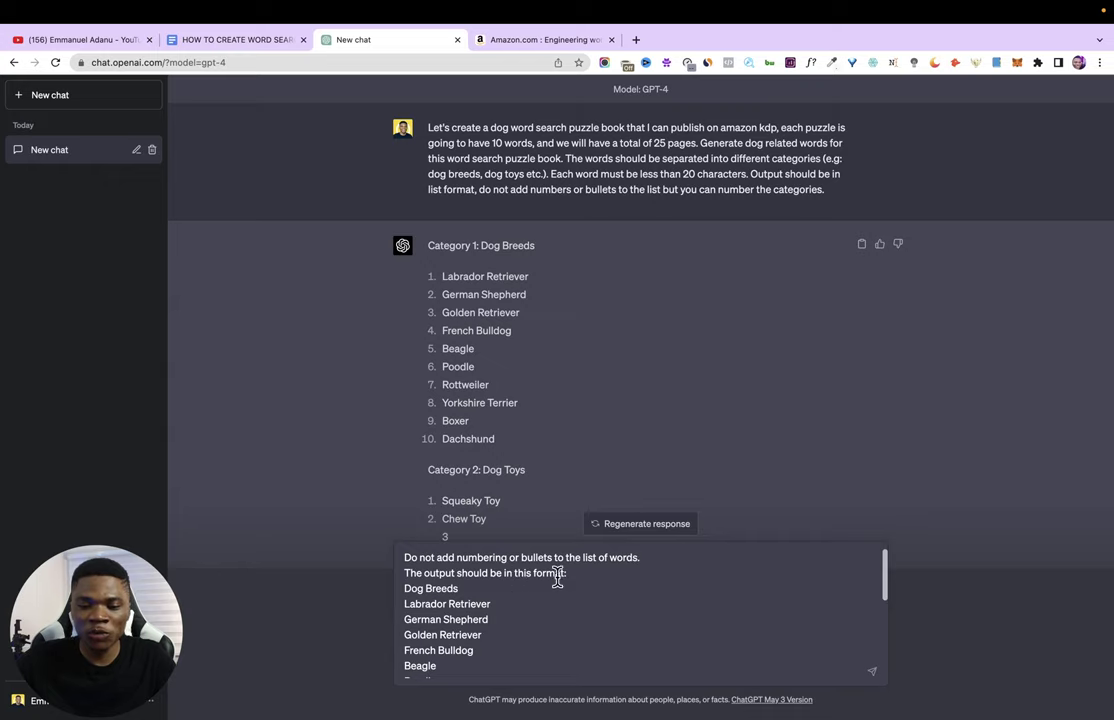
key("Return")
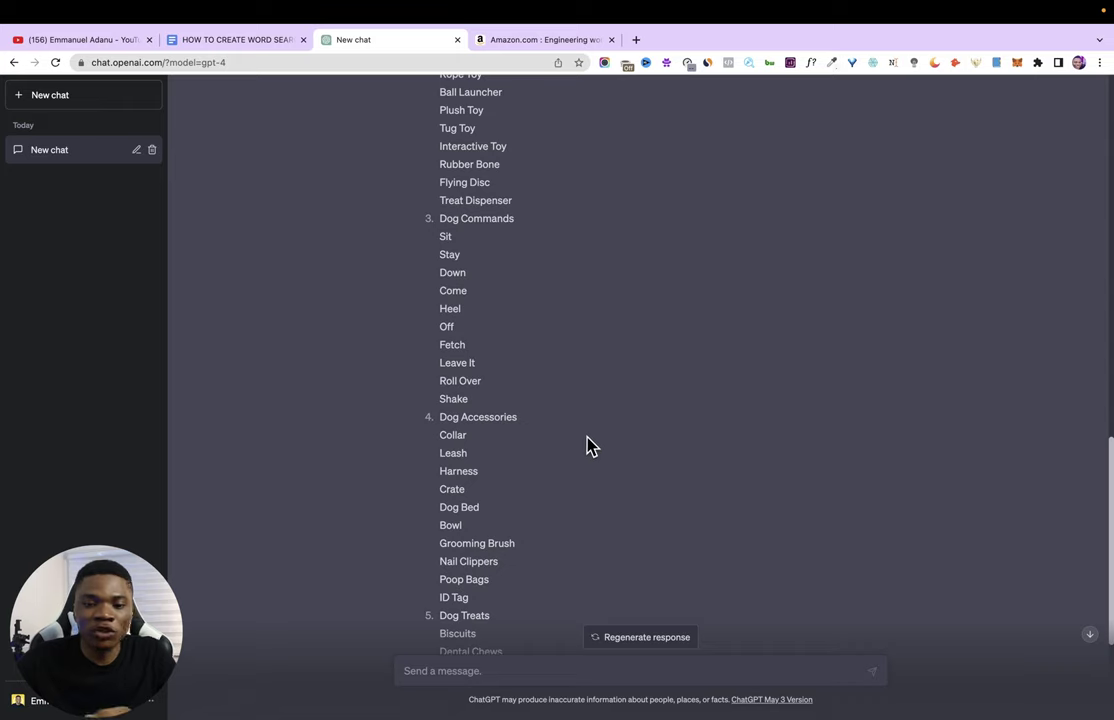
Step: Check the reply down to the Dog Treats category and enter "continue" as the next message without sending it
scroll(587, 438, "down", 5)
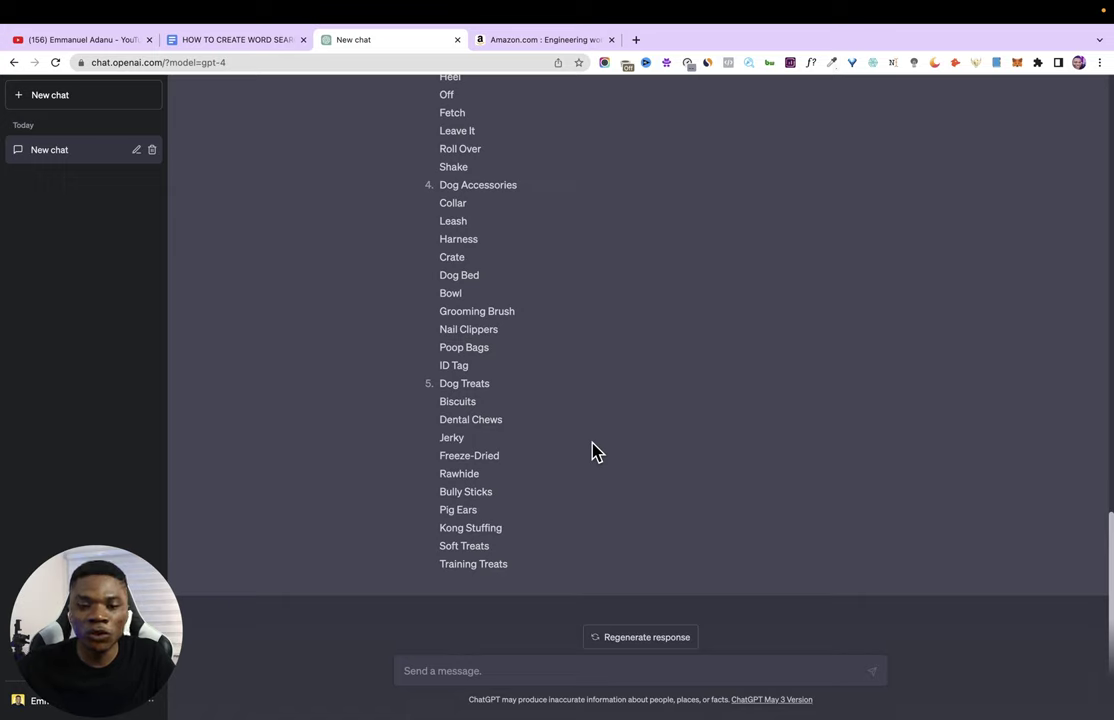
scroll(452, 395, "up", 3)
scroll(462, 412, "down", 3)
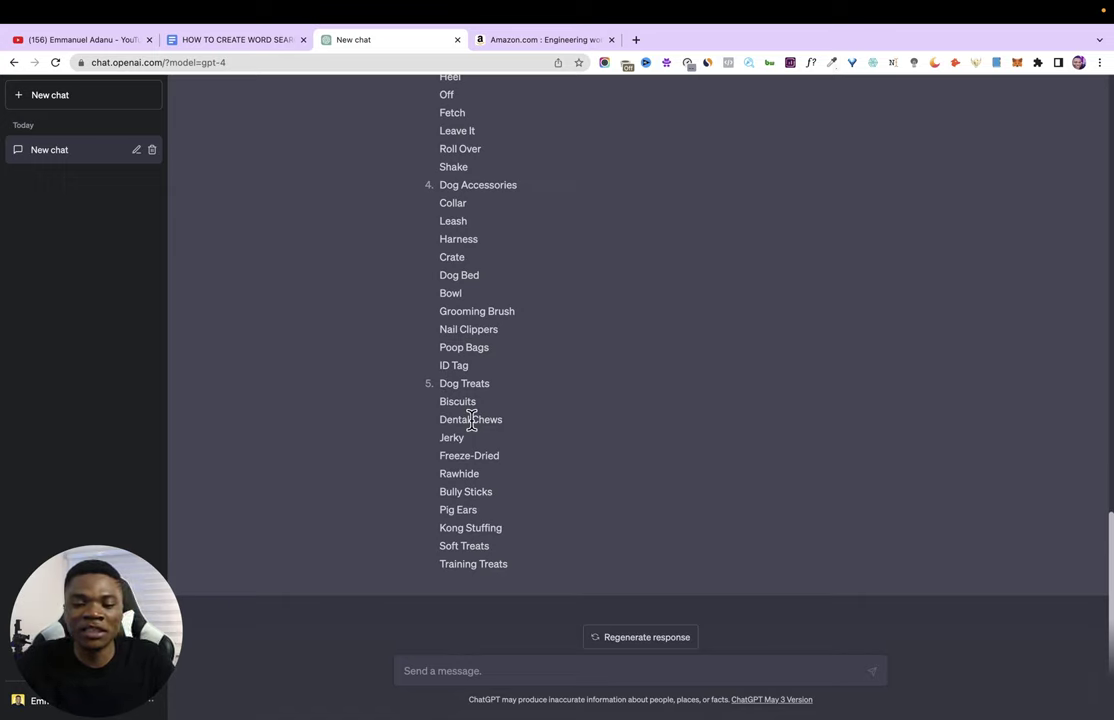
left_click(451, 667)
type("con")
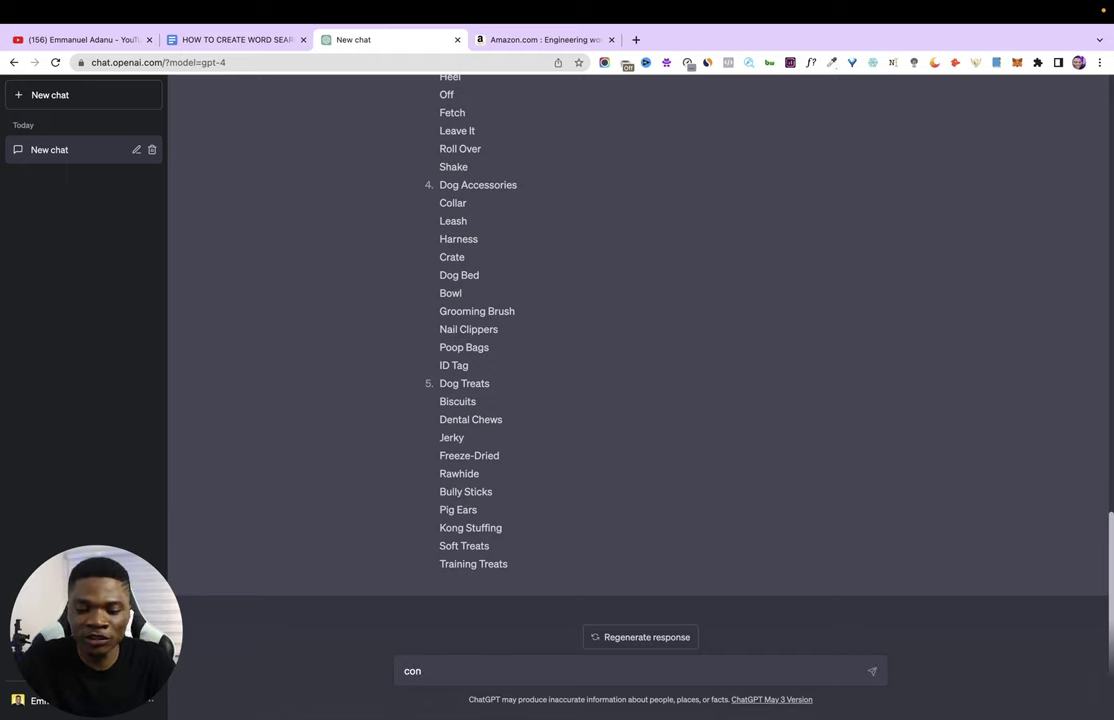
type("tinue")
Step: Examine the conversation from the original prompt through the reformatted word categories, Dog Breeds to Dog Treats
scroll(503, 465, "up", 5)
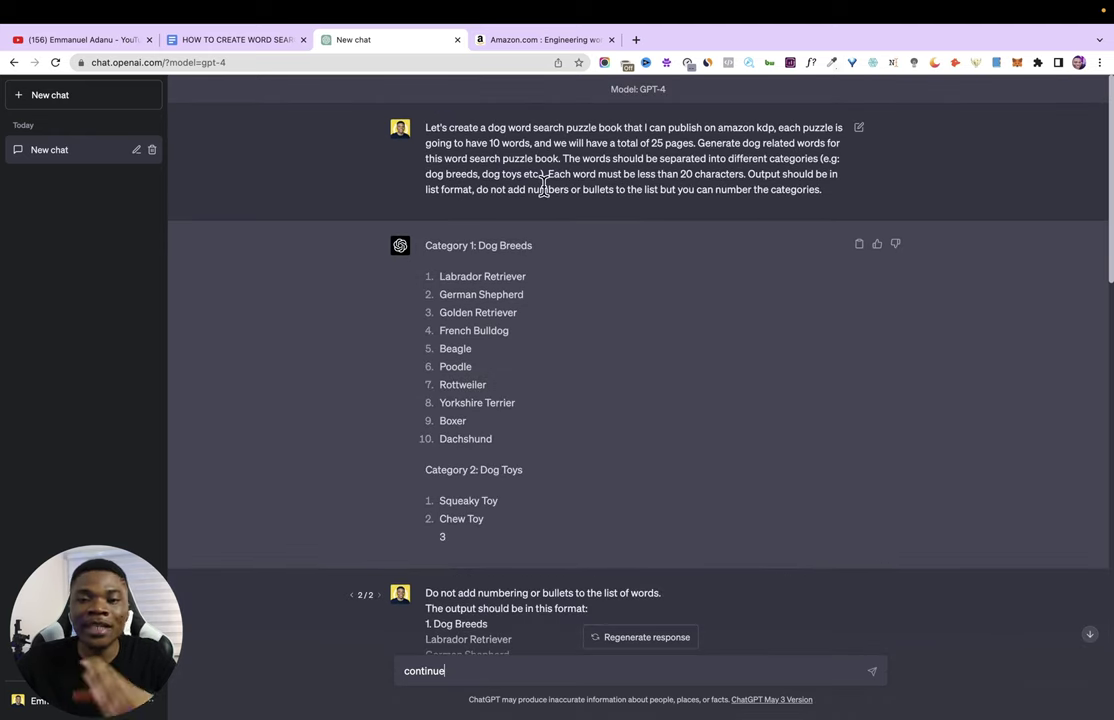
scroll(545, 300, "down", 6)
scroll(520, 400, "down", 8)
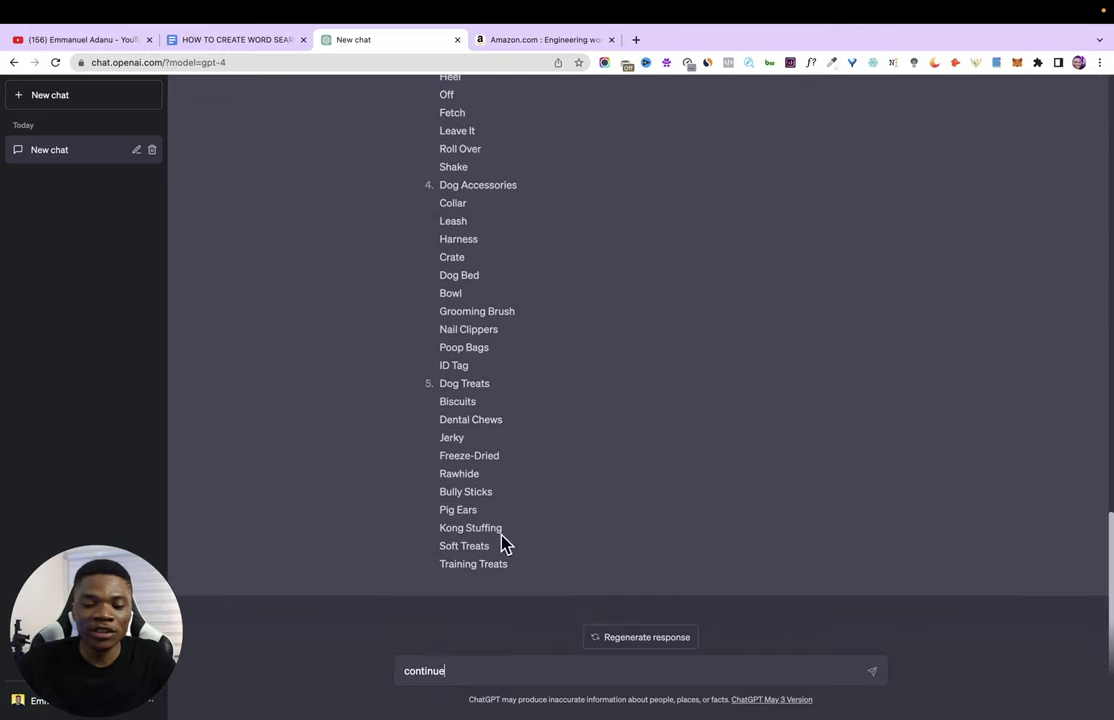
scroll(572, 275, "up", 6)
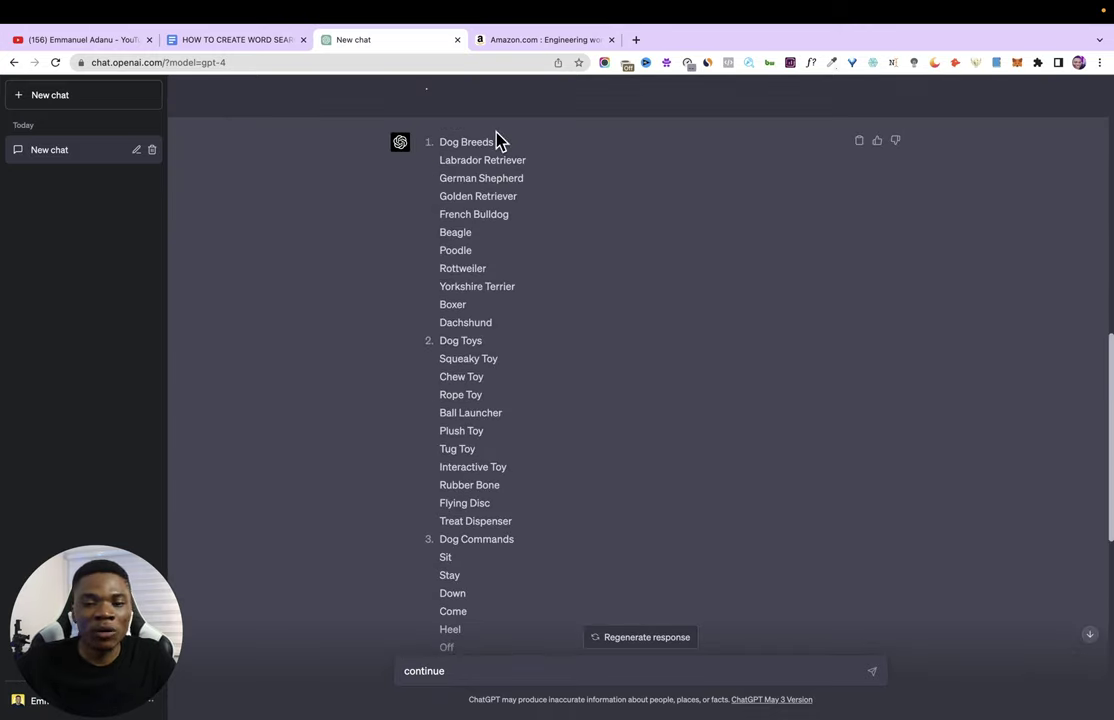
scroll(550, 291, "down", 2)
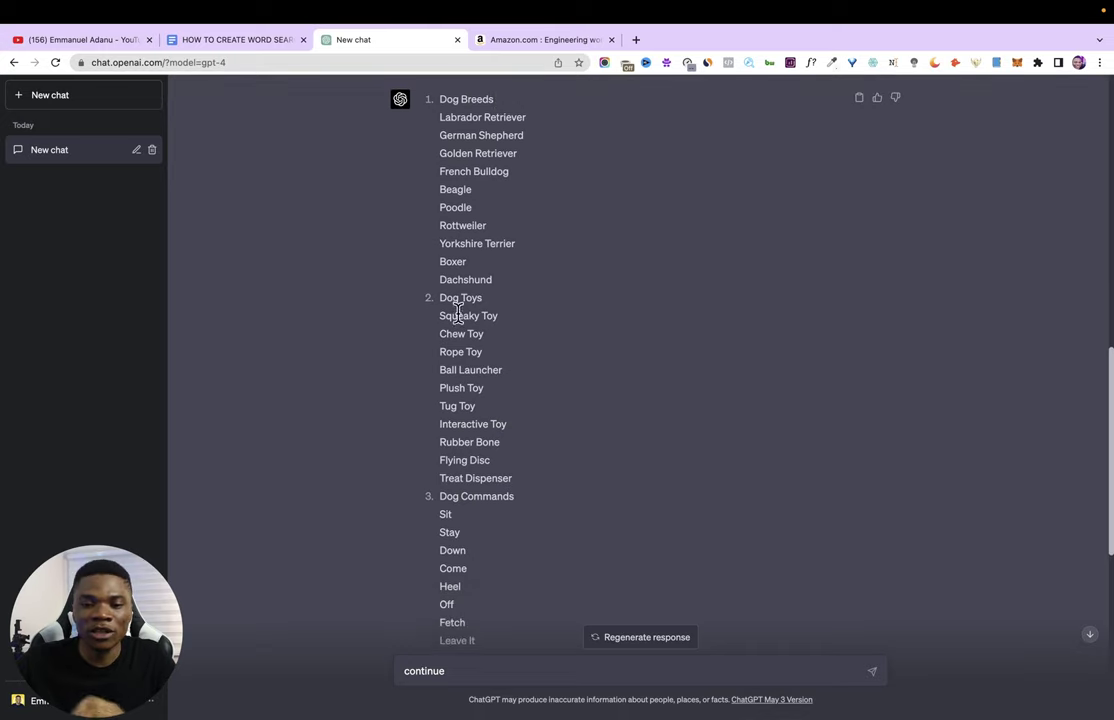
scroll(500, 350, "down", 3)
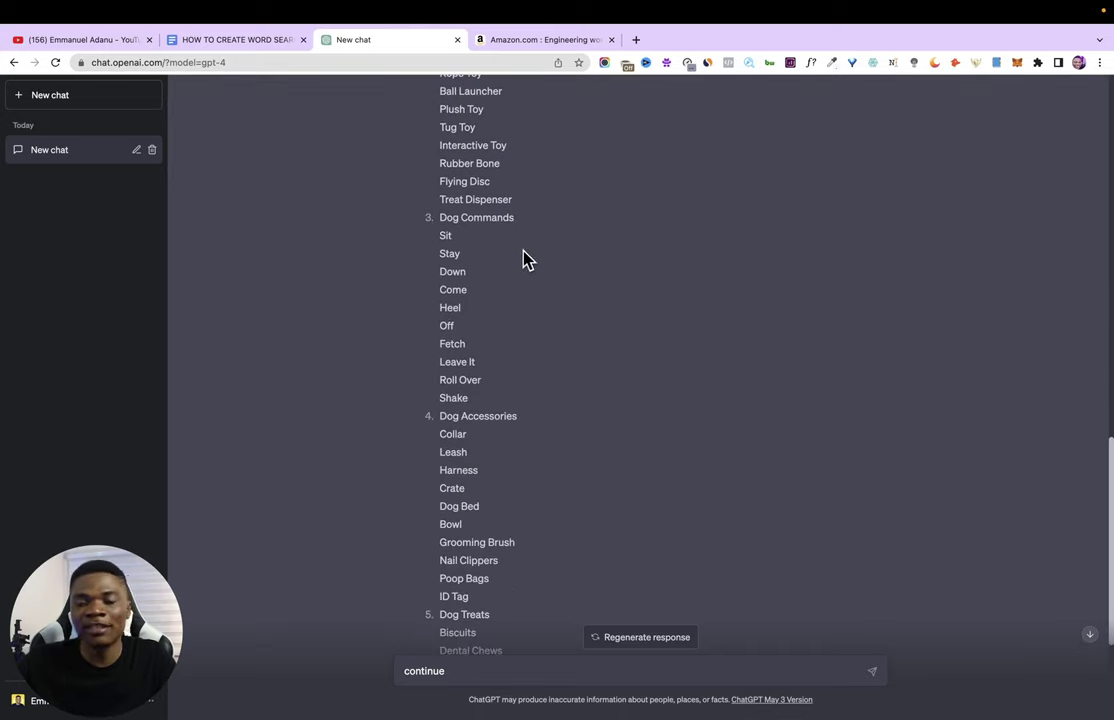
scroll(556, 297, "down", 4)
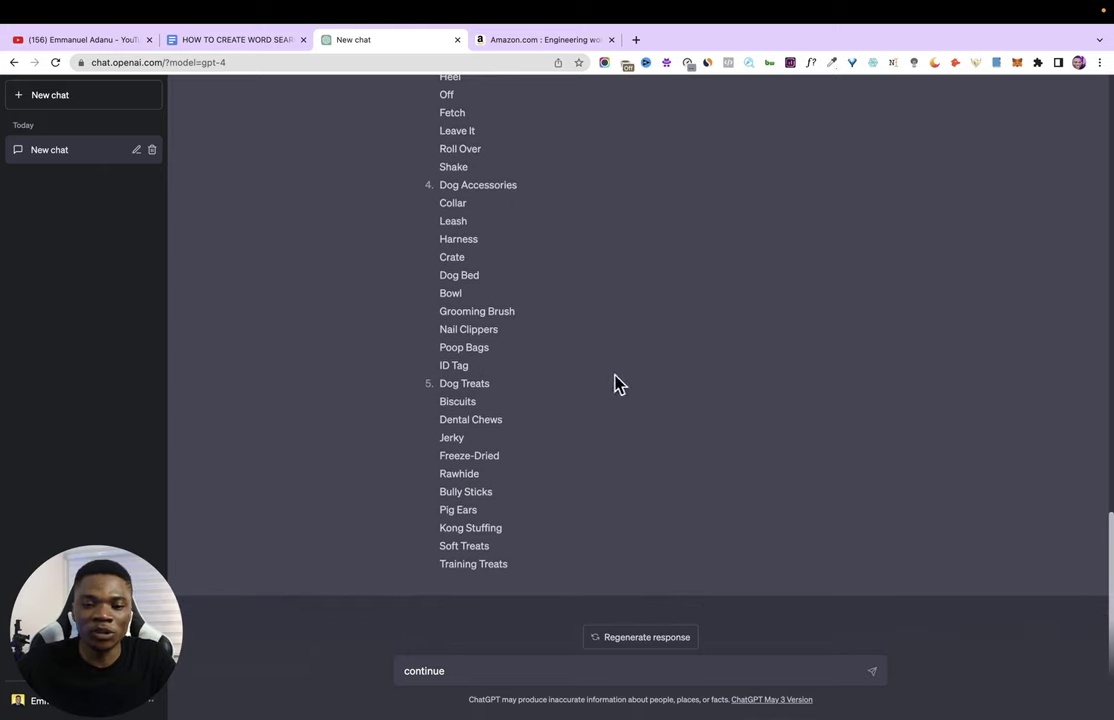
Step: Send "continue" to ChatGPT four times, waiting for each reply, to extend the word lists through category 25, Dog Anatomy
key("Return")
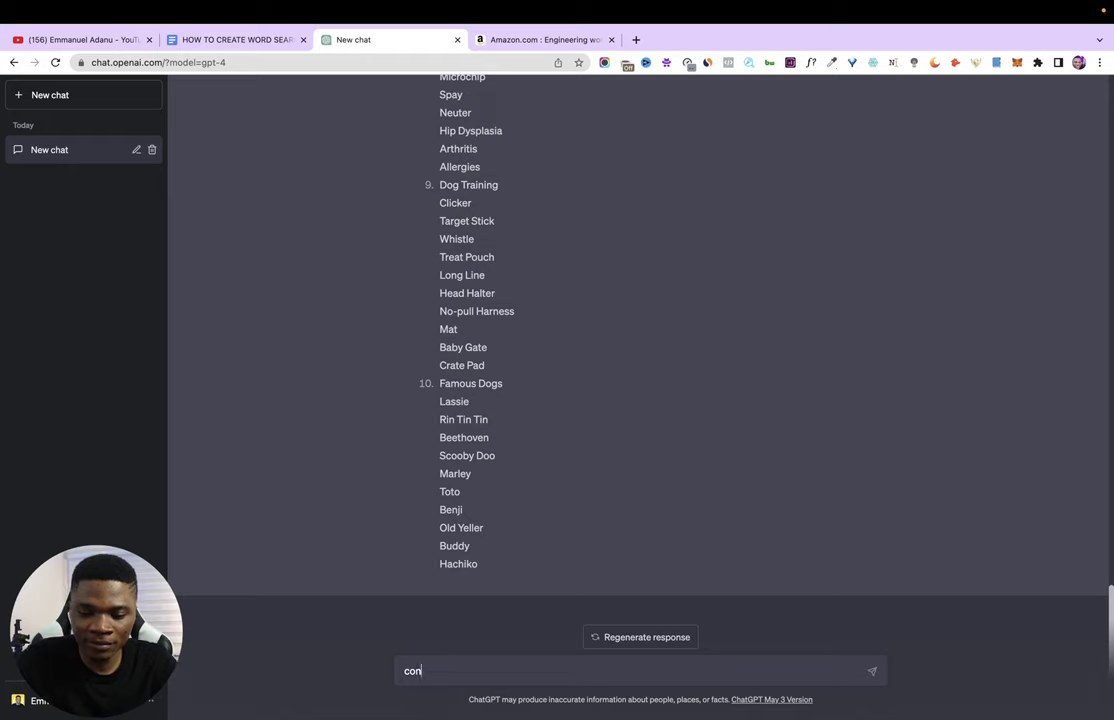
key("Return")
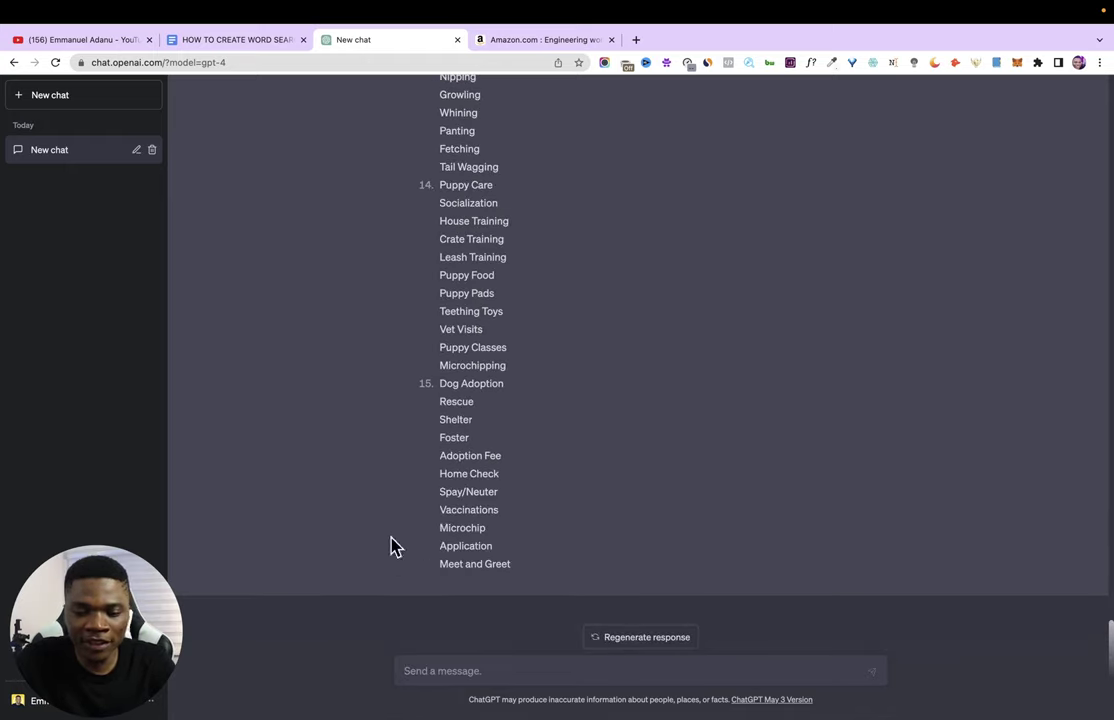
left_click(427, 670)
type("continue")
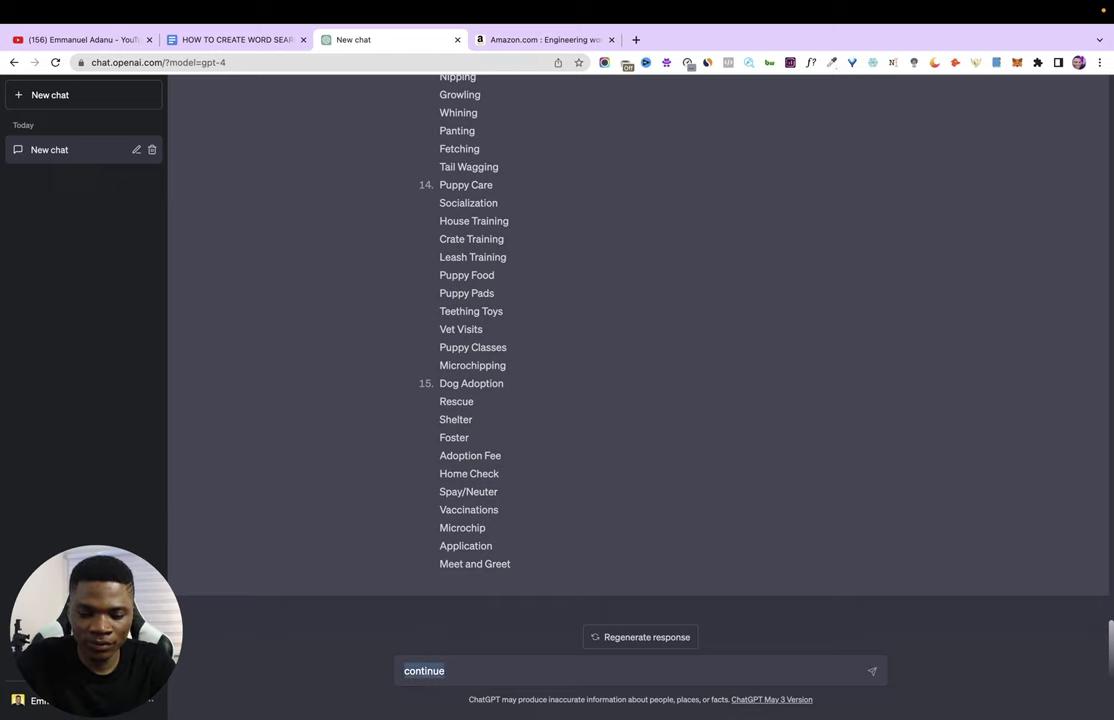
key("Return")
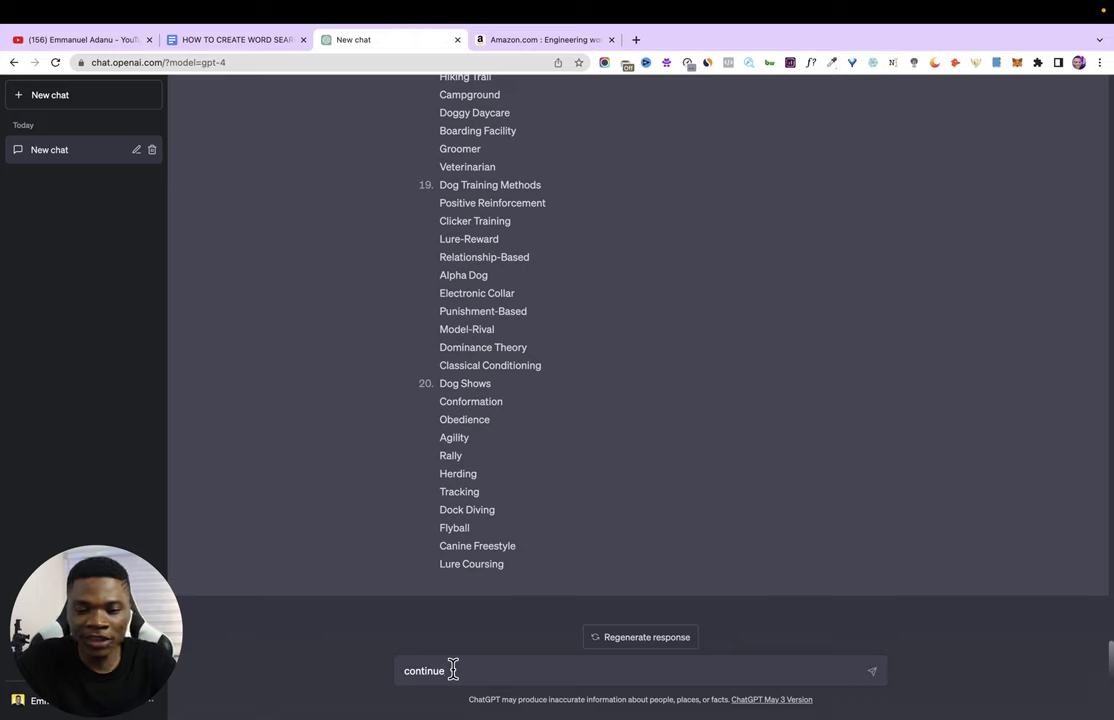
key("Return")
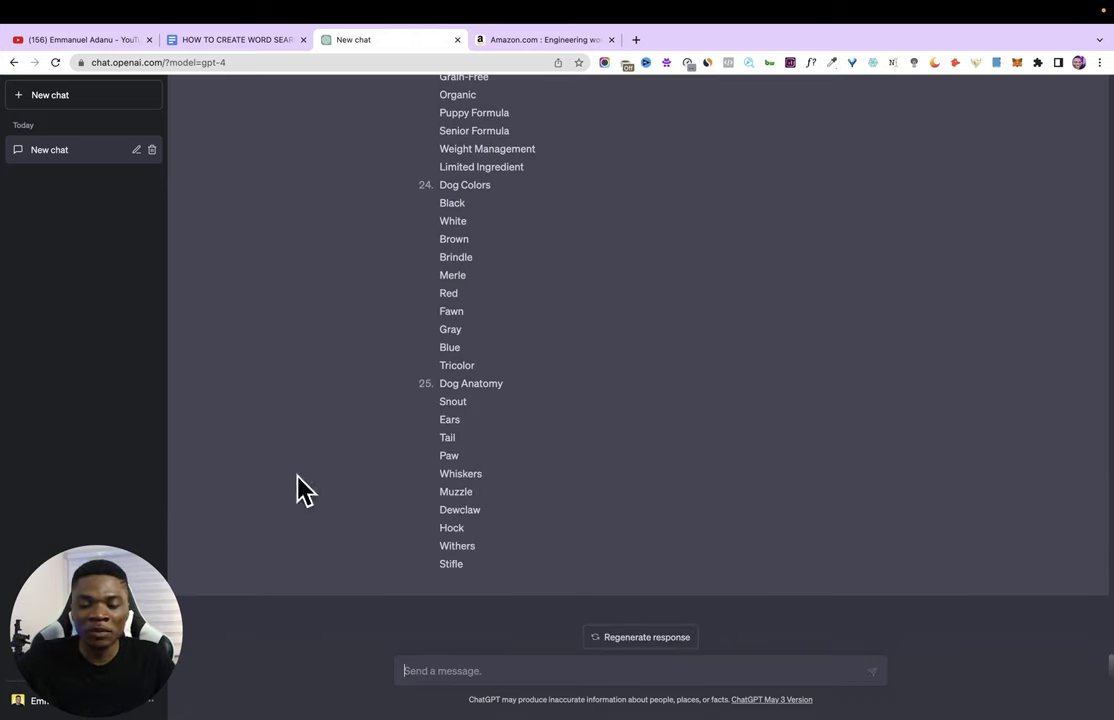
Step: Copy ChatGPT's reply containing the first five categories, Dog Breeds to Dog Treats
scroll(465, 386, "up", 20)
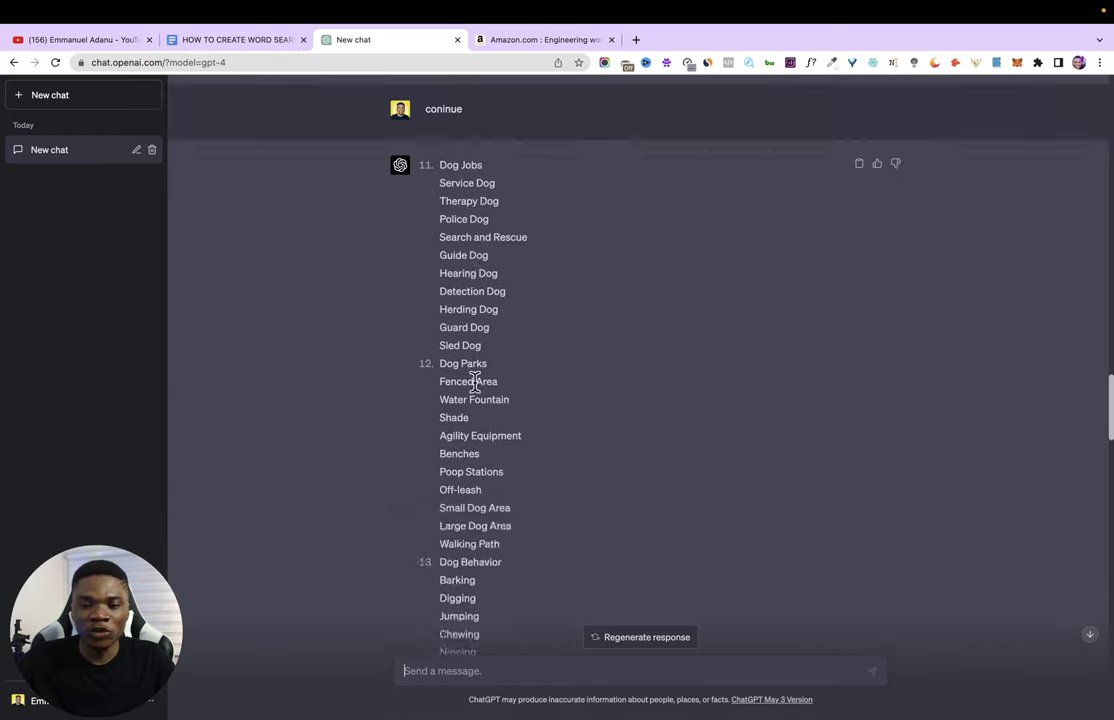
scroll(475, 383, "up", 15)
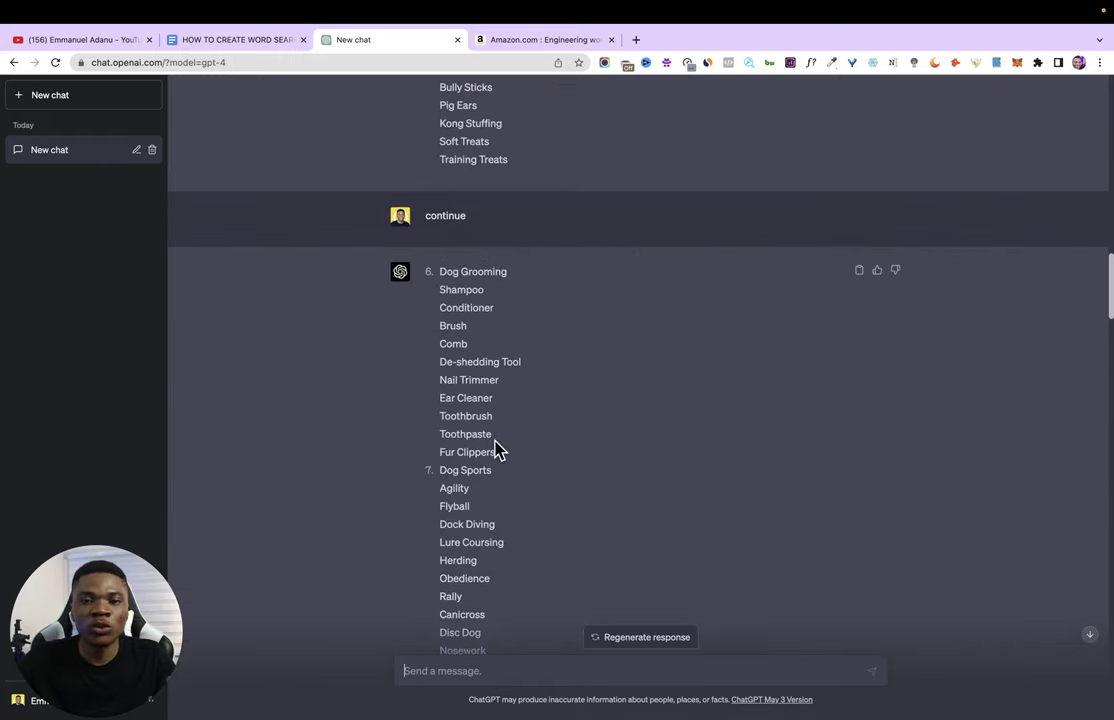
scroll(507, 440, "up", 15)
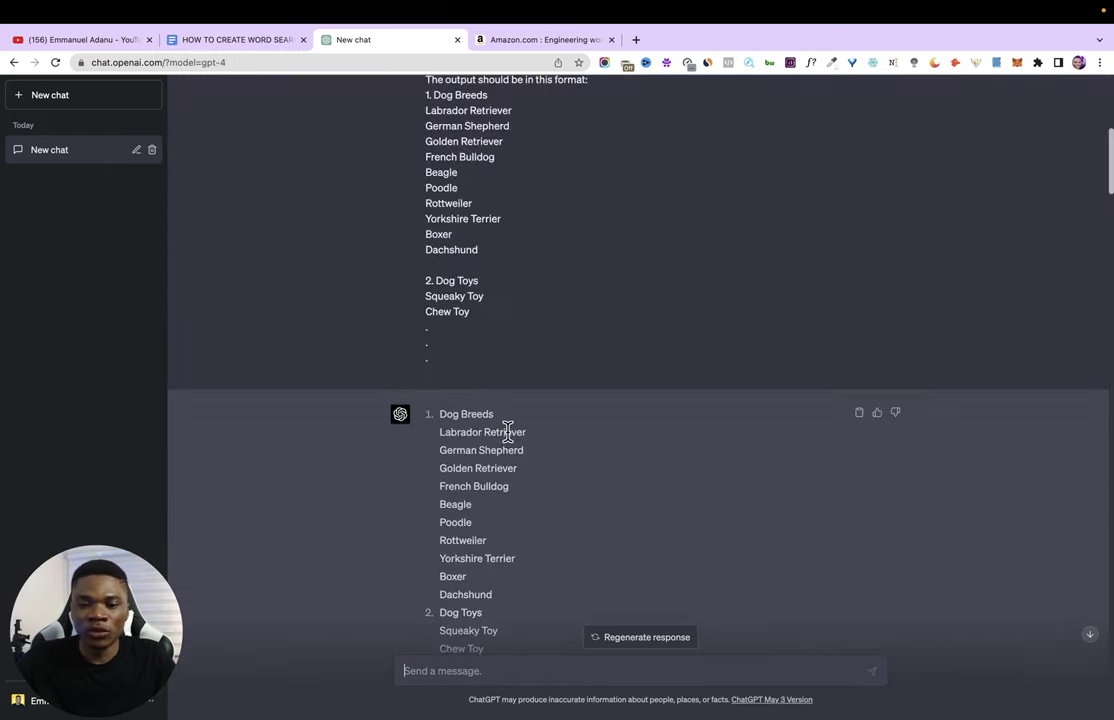
scroll(405, 438, "down", 5)
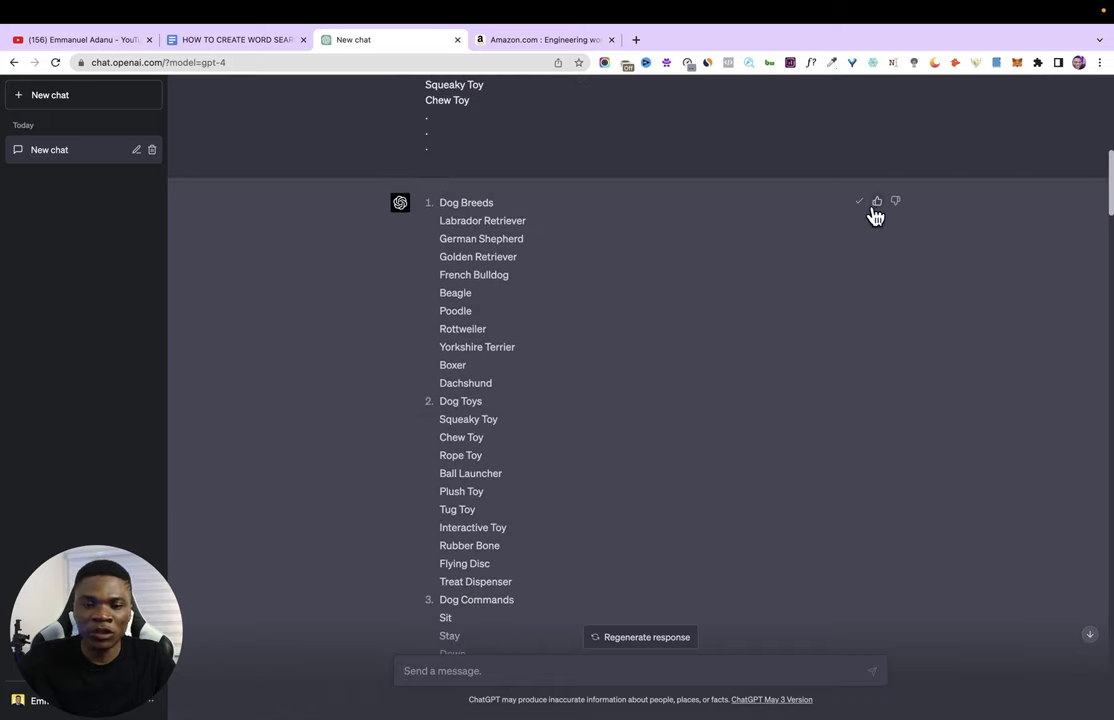
scroll(574, 216, "down", 1)
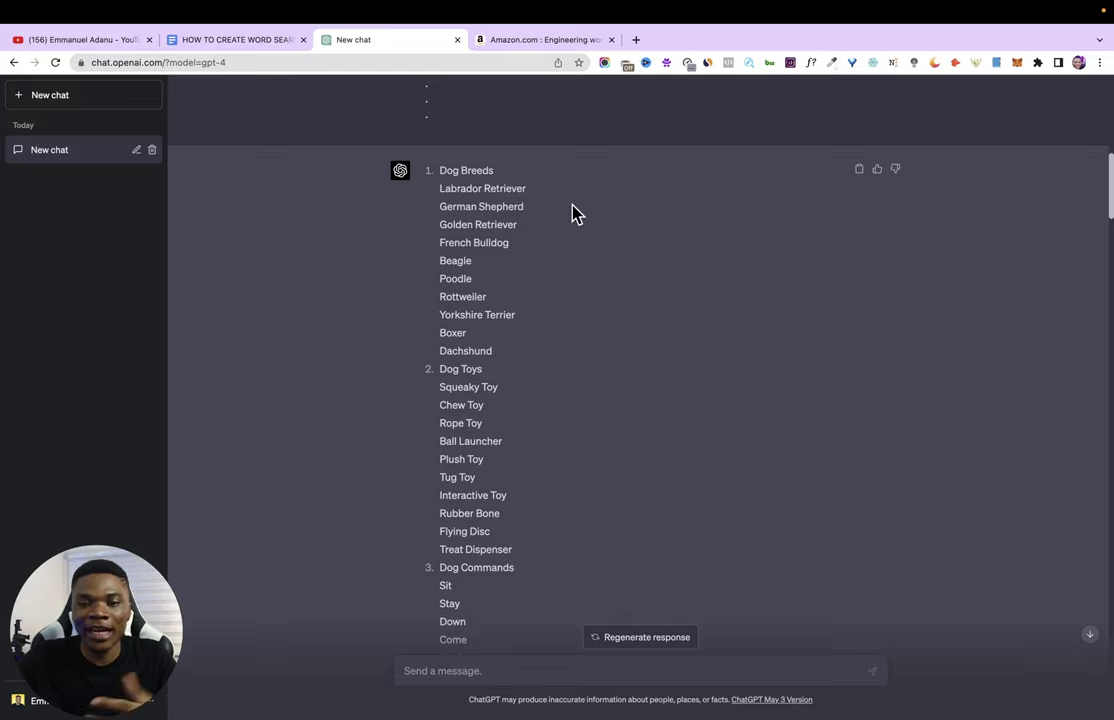
Step: Open Google Sheets in a new browser tab and create a blank spreadsheet
mouse_move(616, 22)
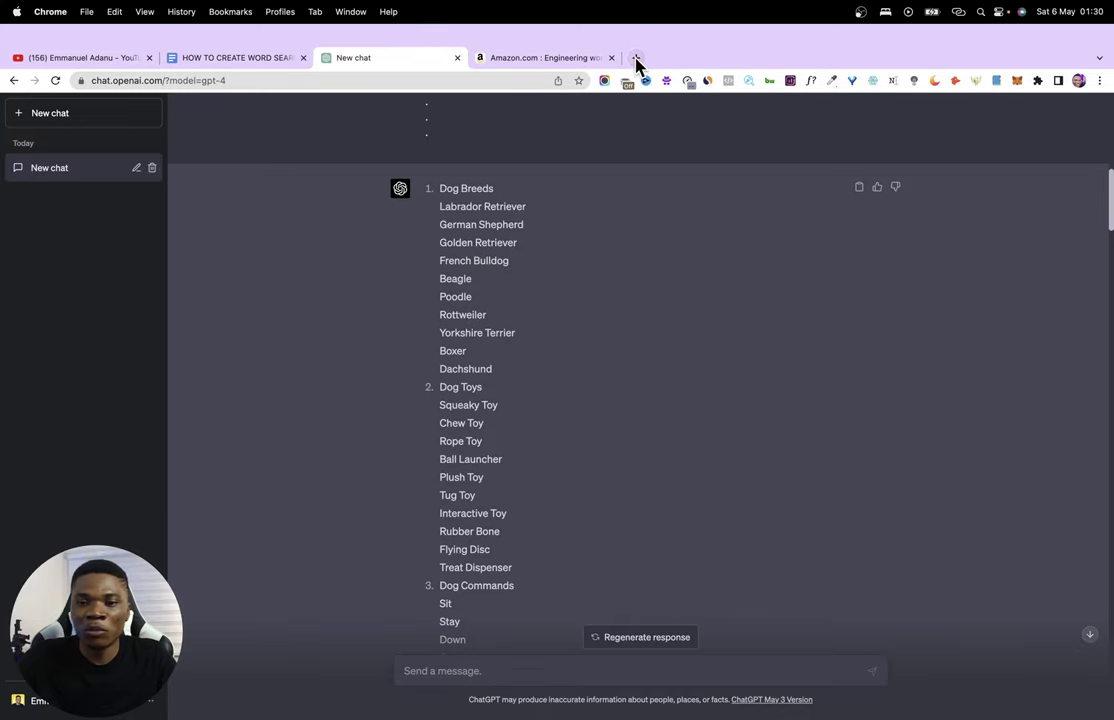
left_click(636, 57)
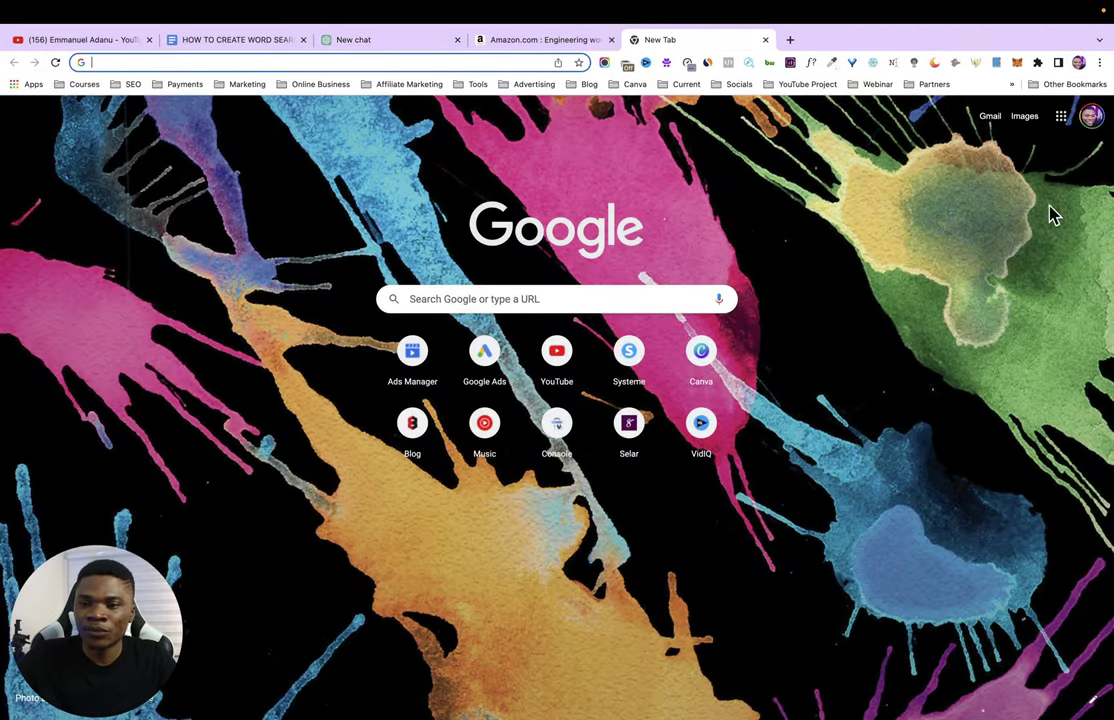
left_click(1061, 116)
scroll(1015, 291, "down", 3)
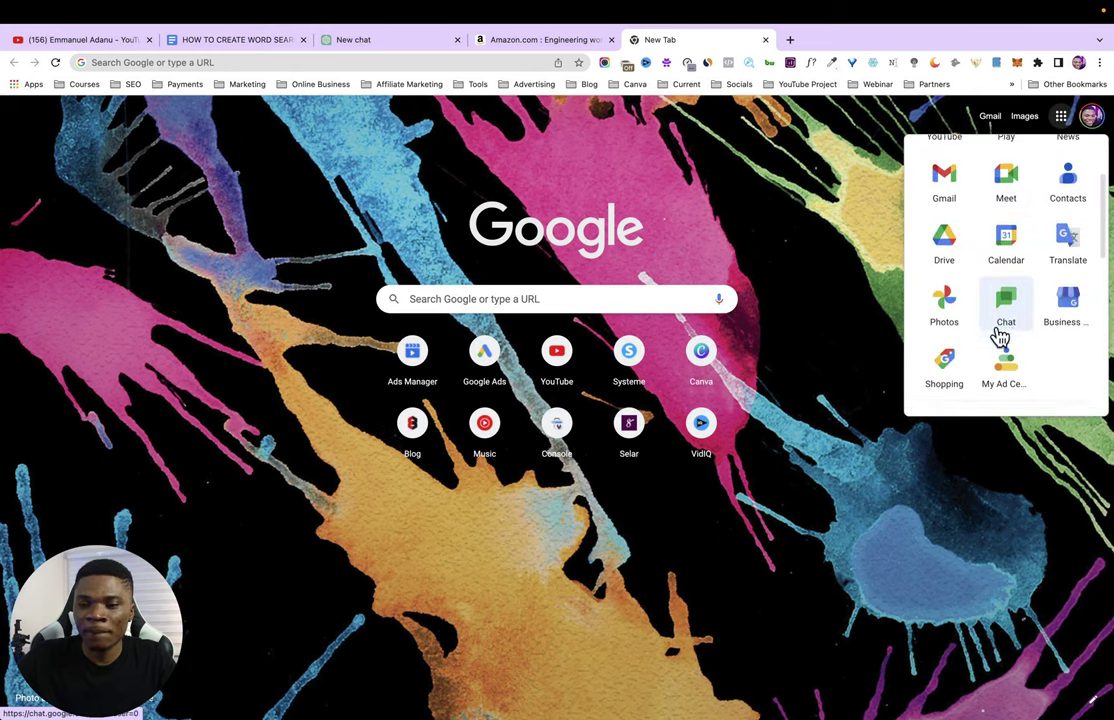
scroll(1003, 300, "down", 3)
left_click(1007, 258)
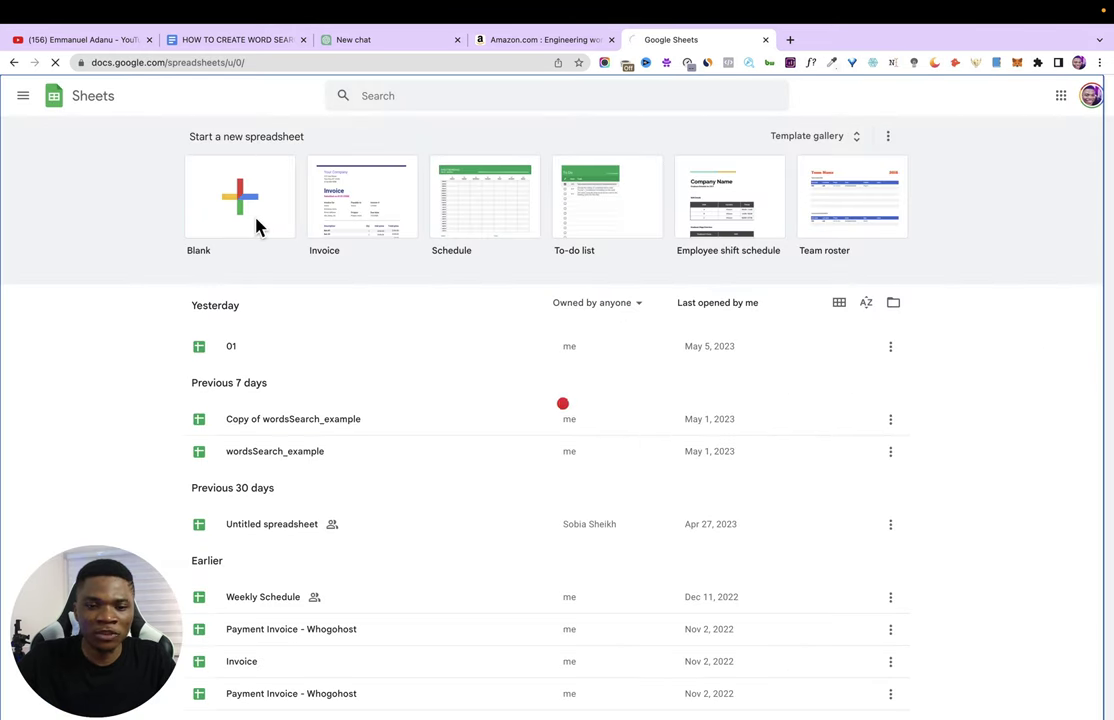
left_click(256, 226)
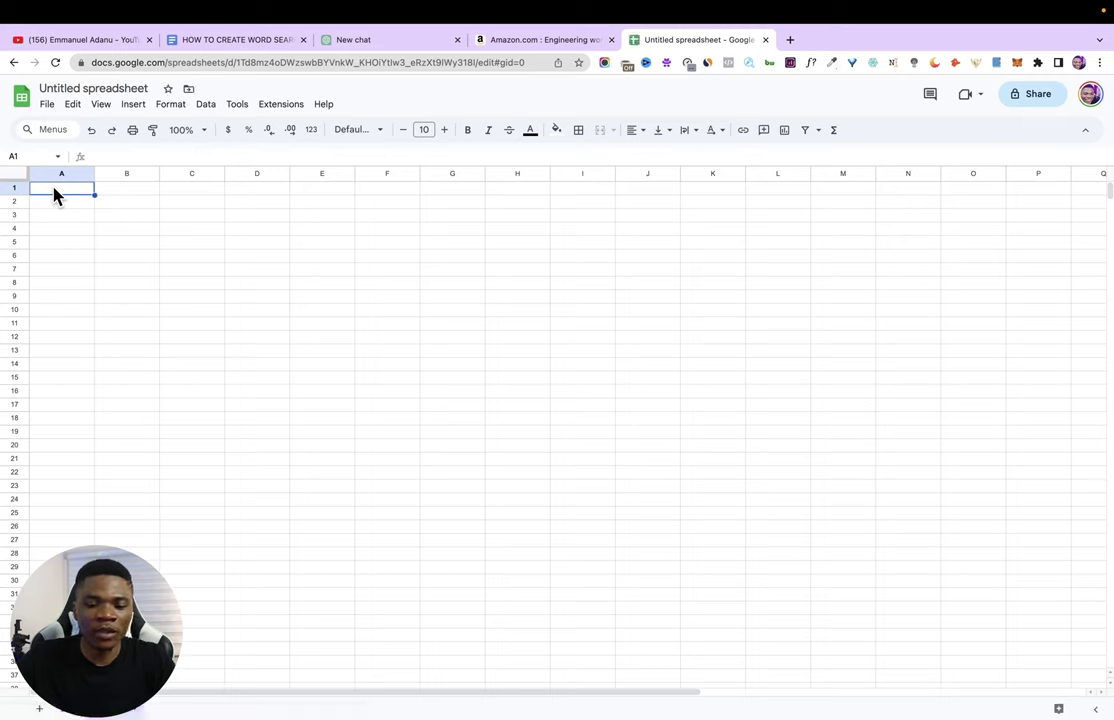
Step: Paste the copied word lists into column A starting at cell A1 and look through the pasted rows
key("super+v")
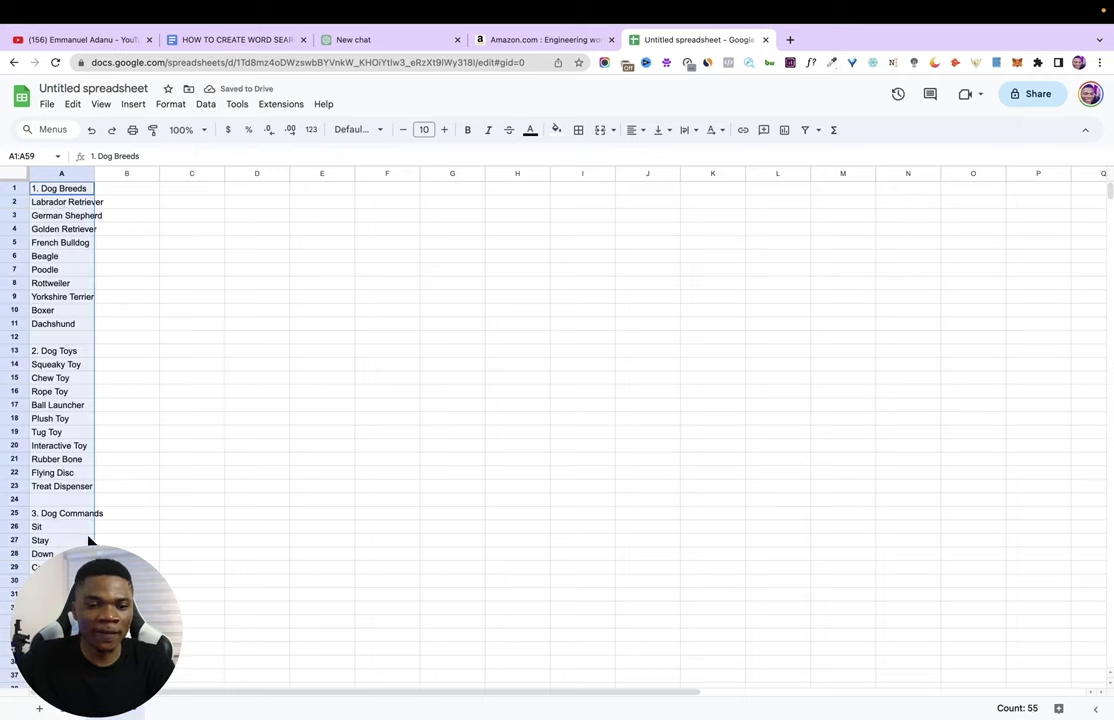
scroll(105, 440, "down", 2)
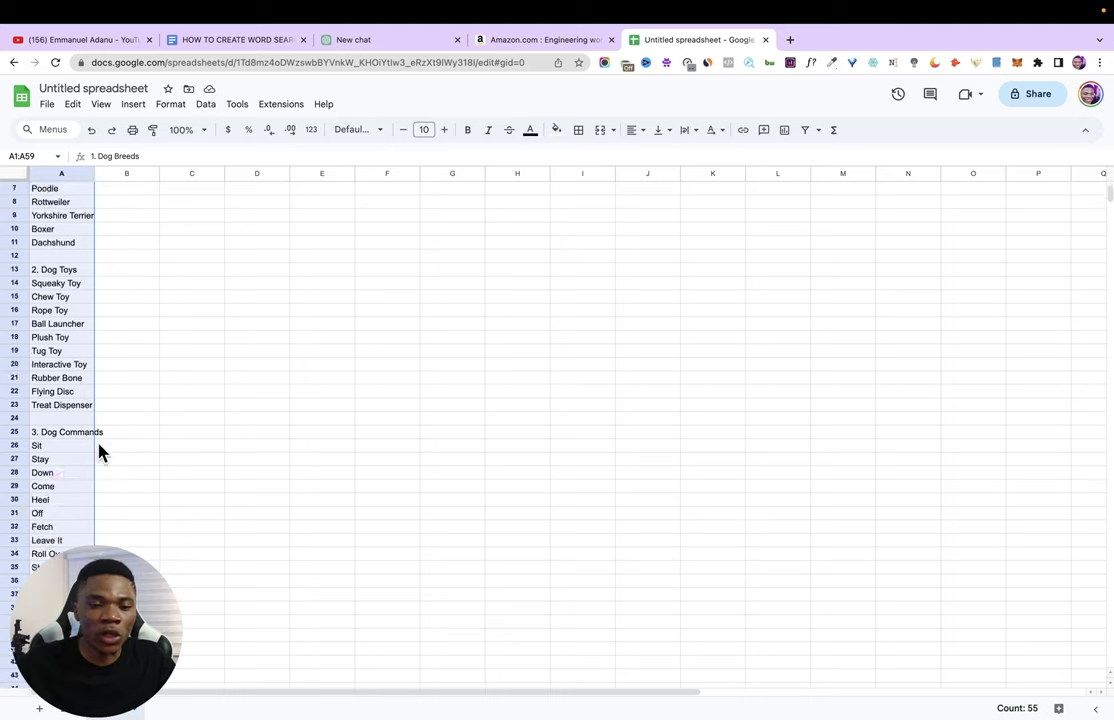
scroll(90, 440, "down", 10)
scroll(80, 423, "up", 15)
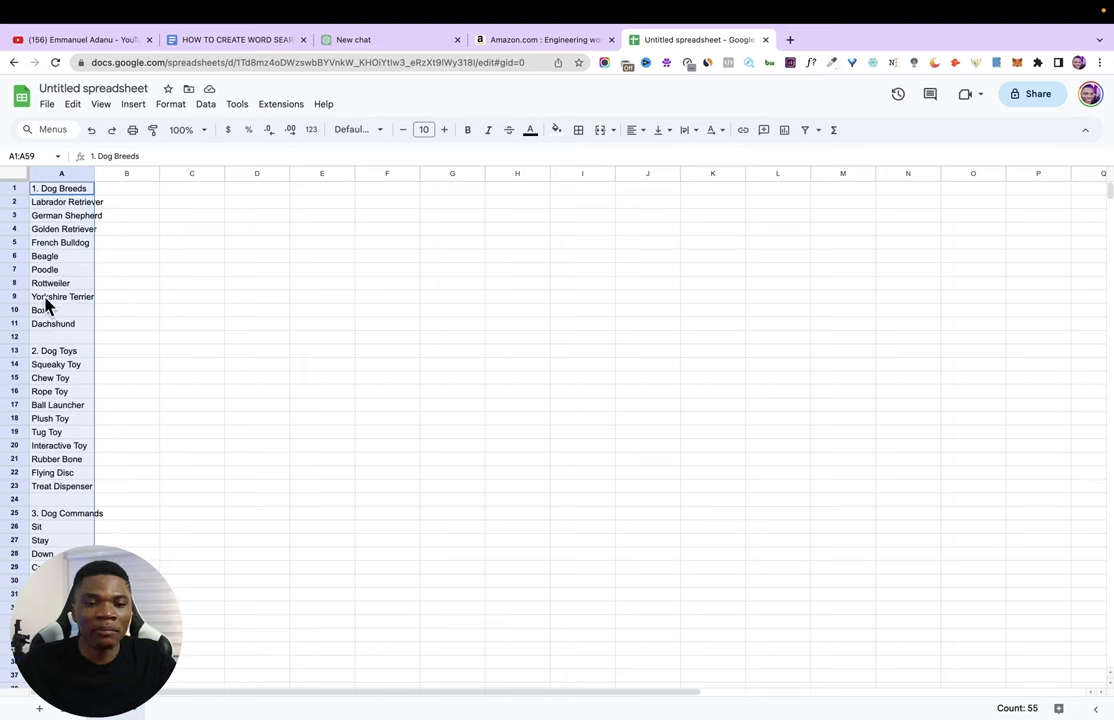
left_click(112, 339)
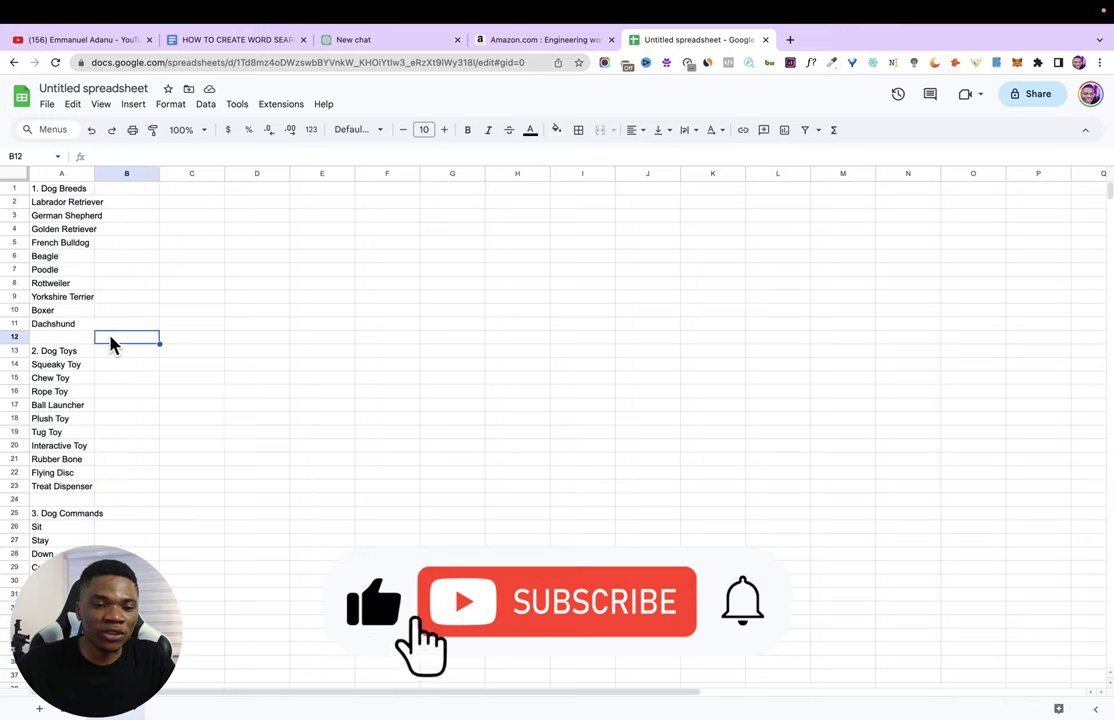
Step: Delete the numbered category heading rows from column A: Dog Breeds, Dog Toys, Dog Commands, Dog Accessories and Dog Treats
left_click(68, 189)
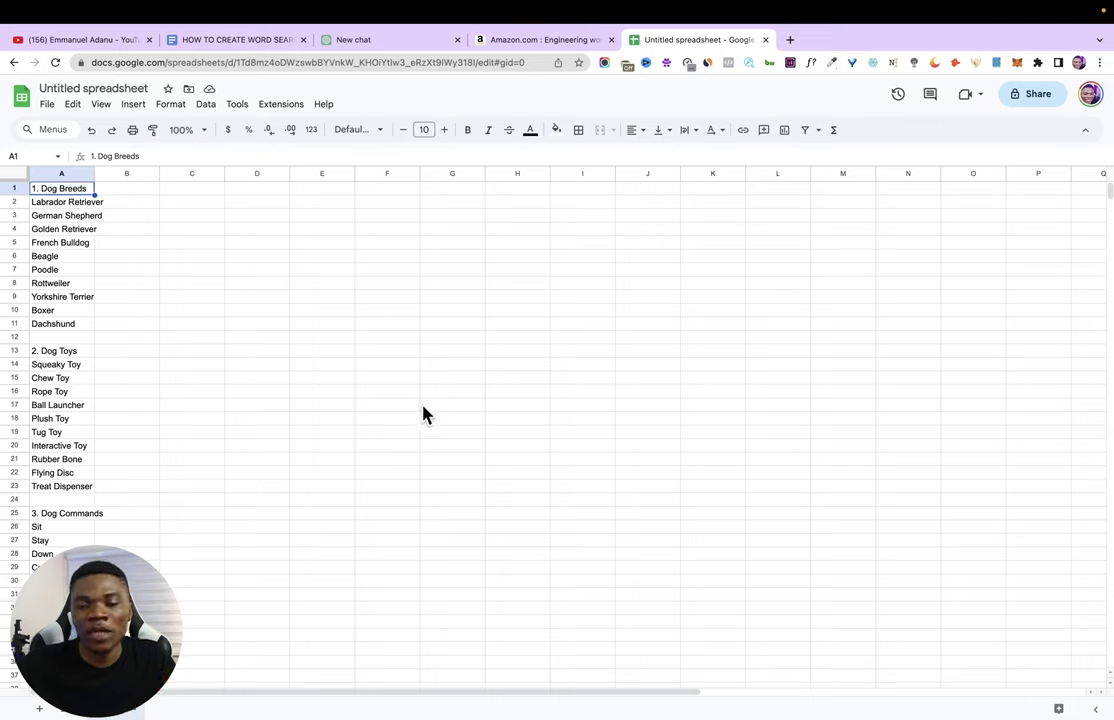
right_click(59, 196)
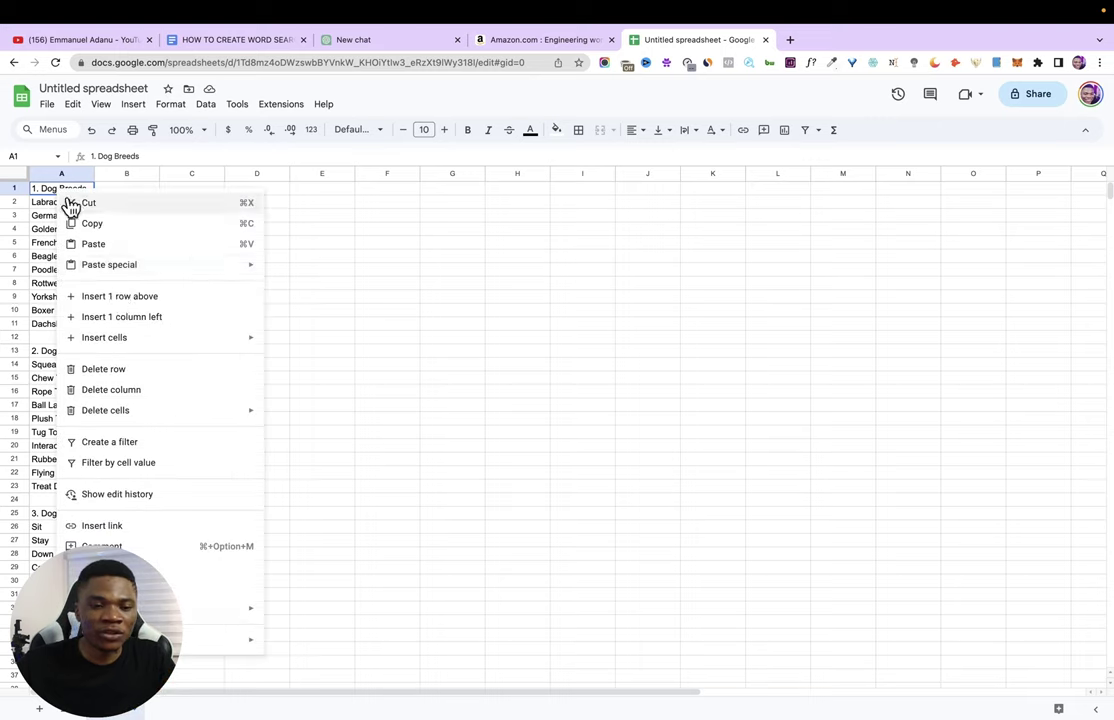
left_click(104, 369)
left_click(65, 340)
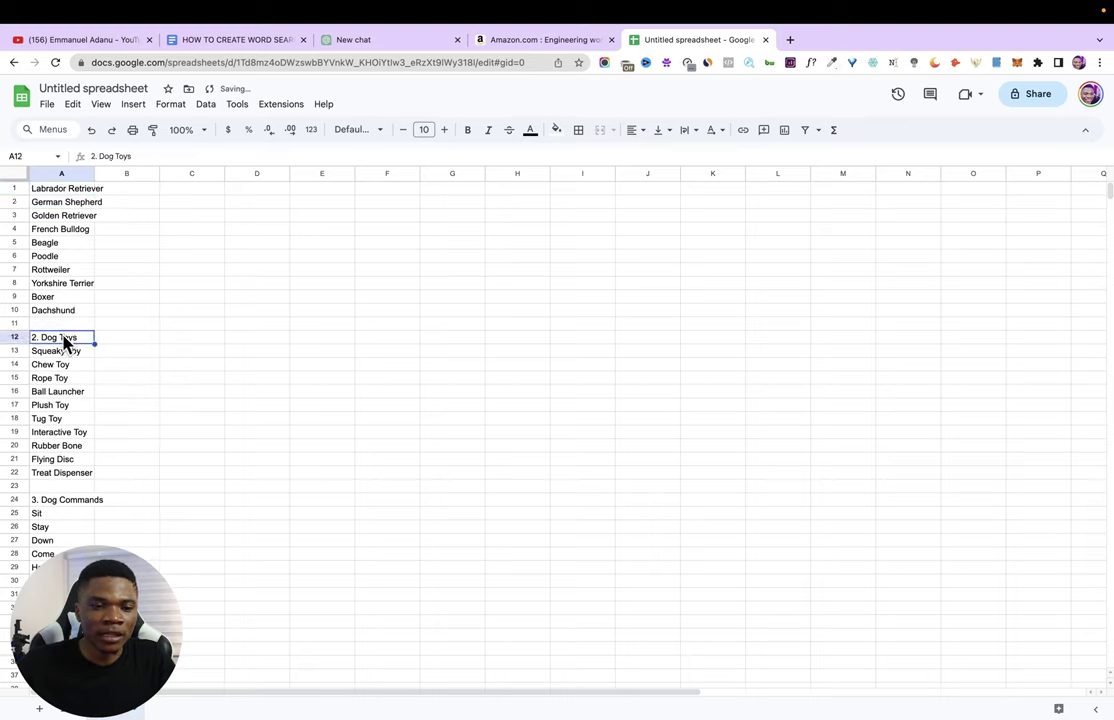
right_click(65, 342)
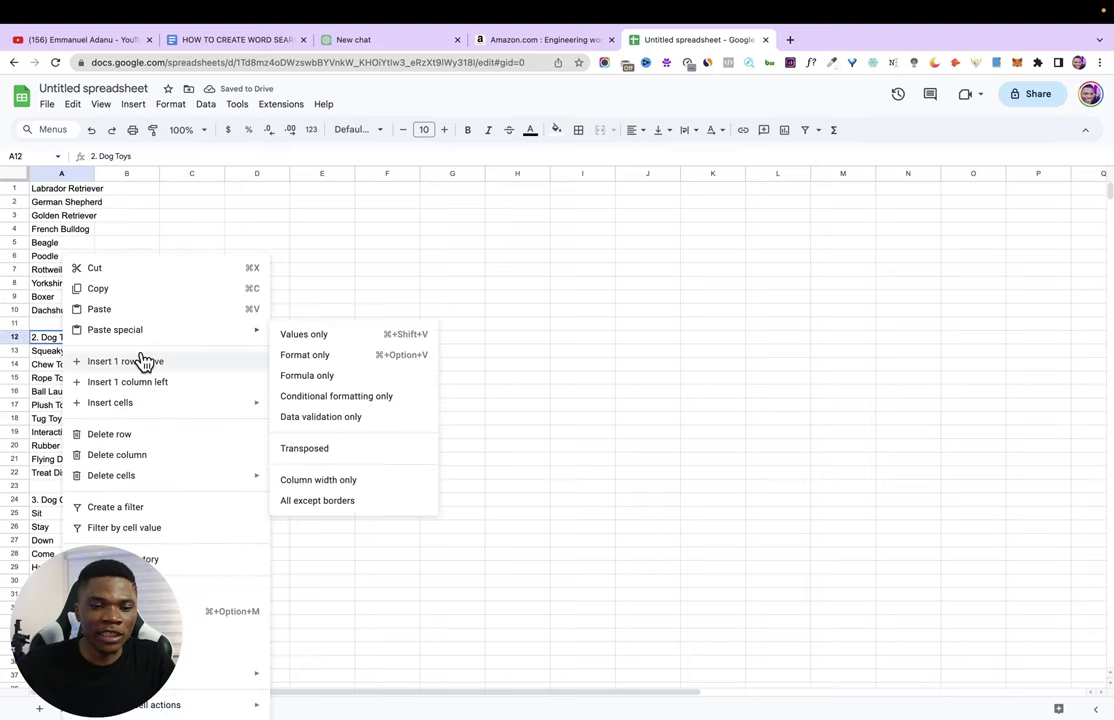
left_click(130, 437)
scroll(82, 497, "down", 1)
left_click(56, 474)
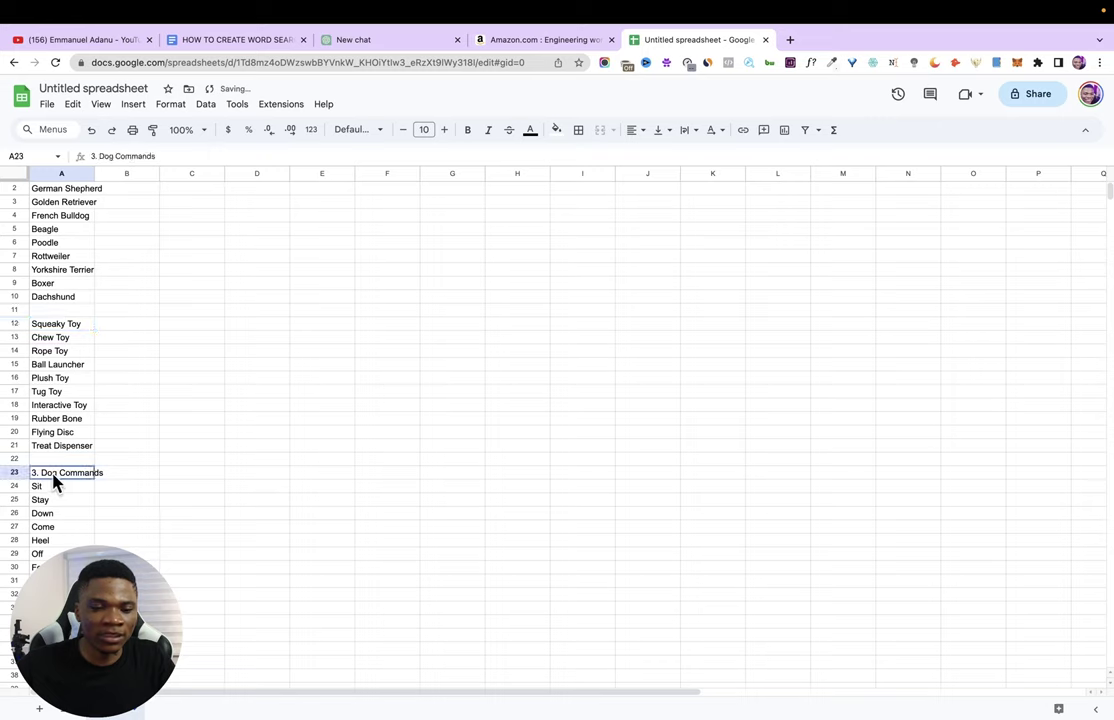
right_click(56, 478)
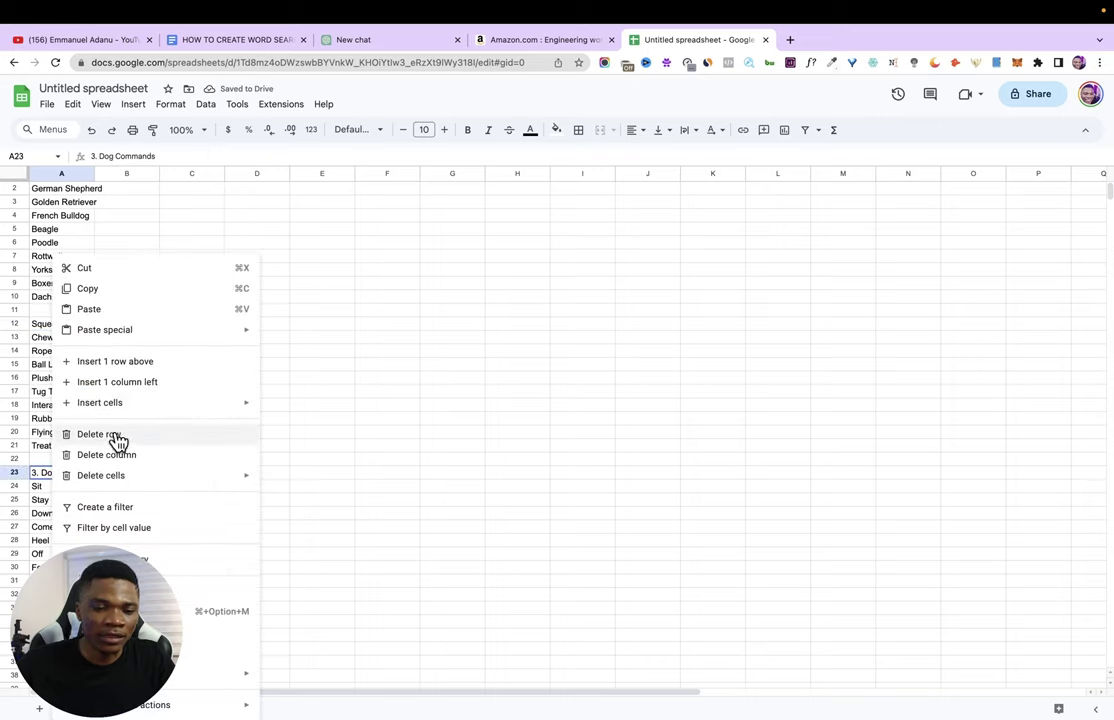
left_click(113, 440)
scroll(116, 443, "down", 5)
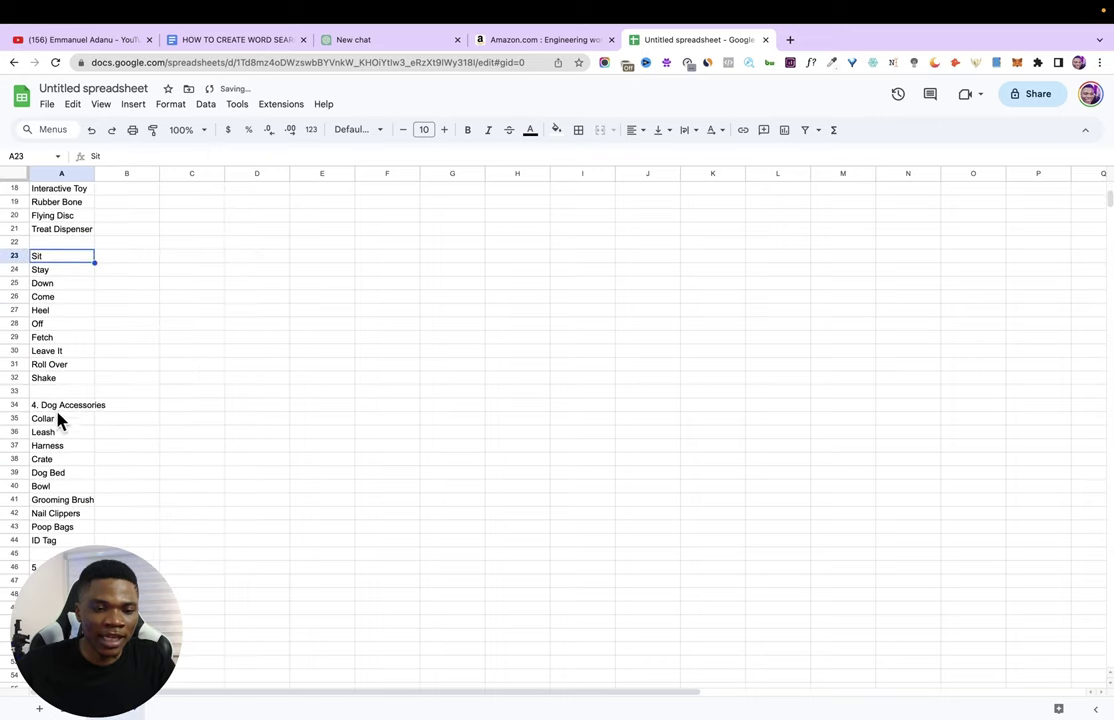
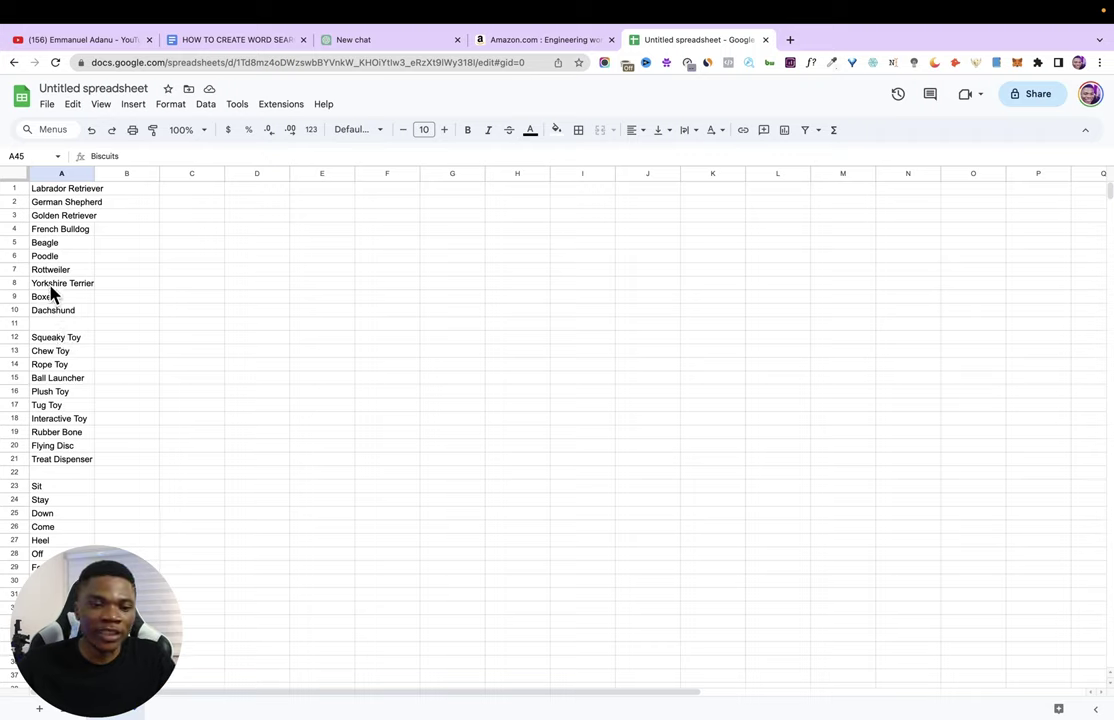
Step: Examine the cleaned word groups in column A, from Labrador Retriever down to Training Treats, and the blank rows separating them
scroll(60, 305, "down", 1)
scroll(95, 500, "down", 7)
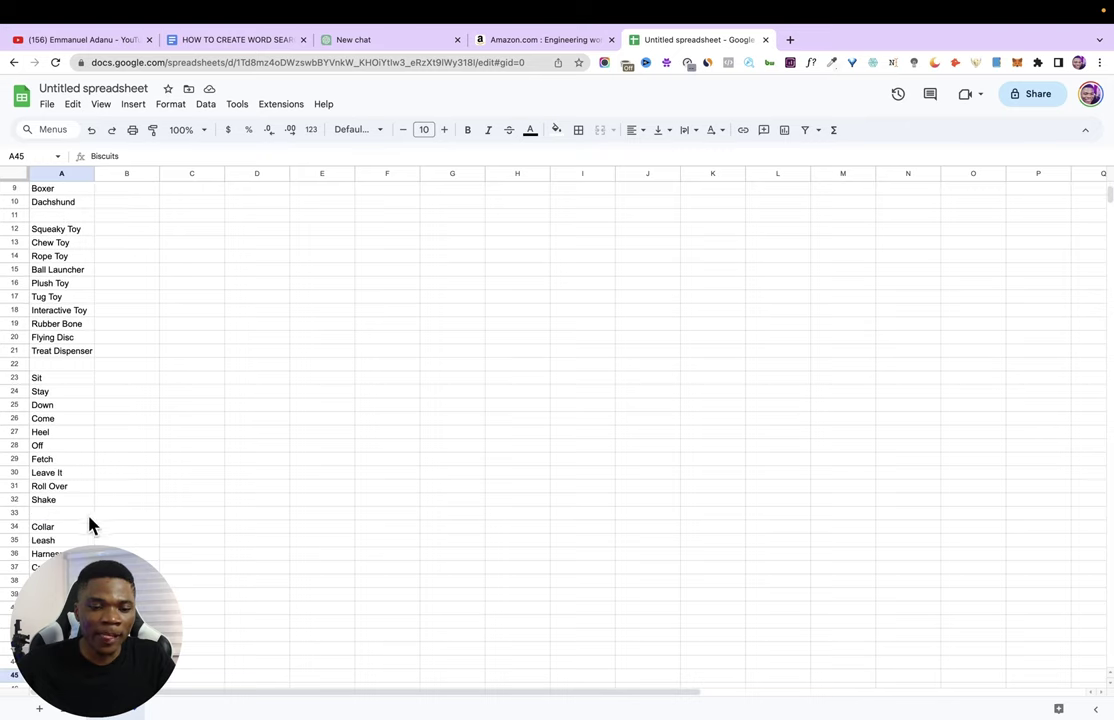
scroll(80, 535, "down", 2)
scroll(80, 520, "down", 10)
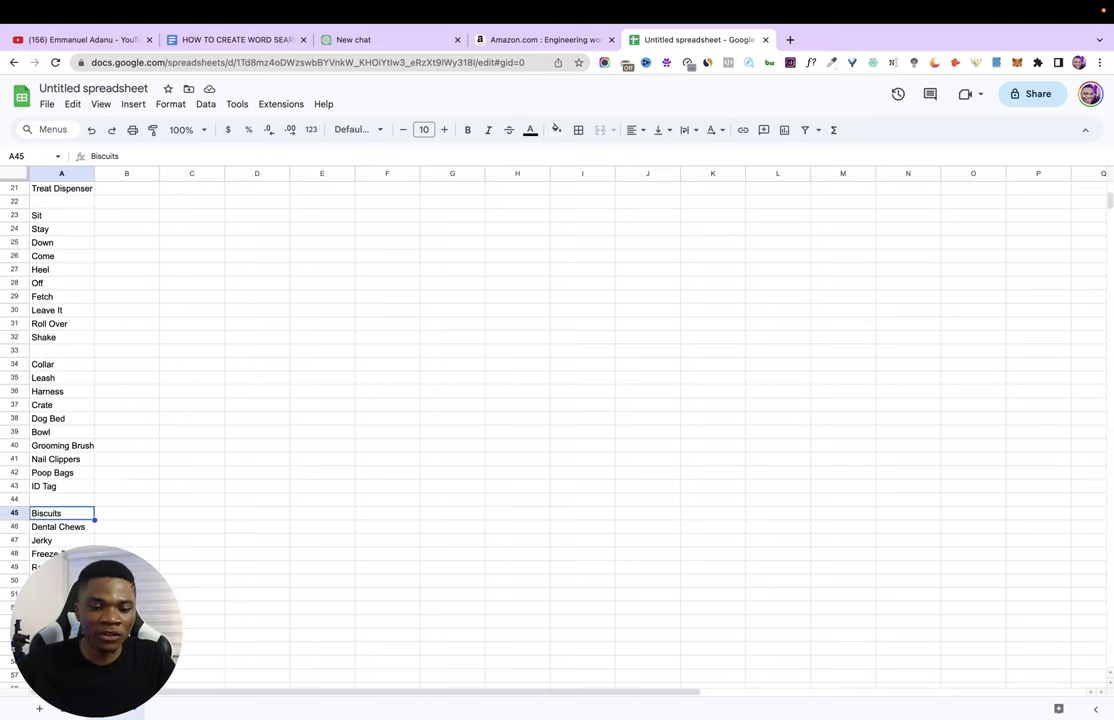
scroll(72, 505, "down", 1)
scroll(72, 510, "down", 8)
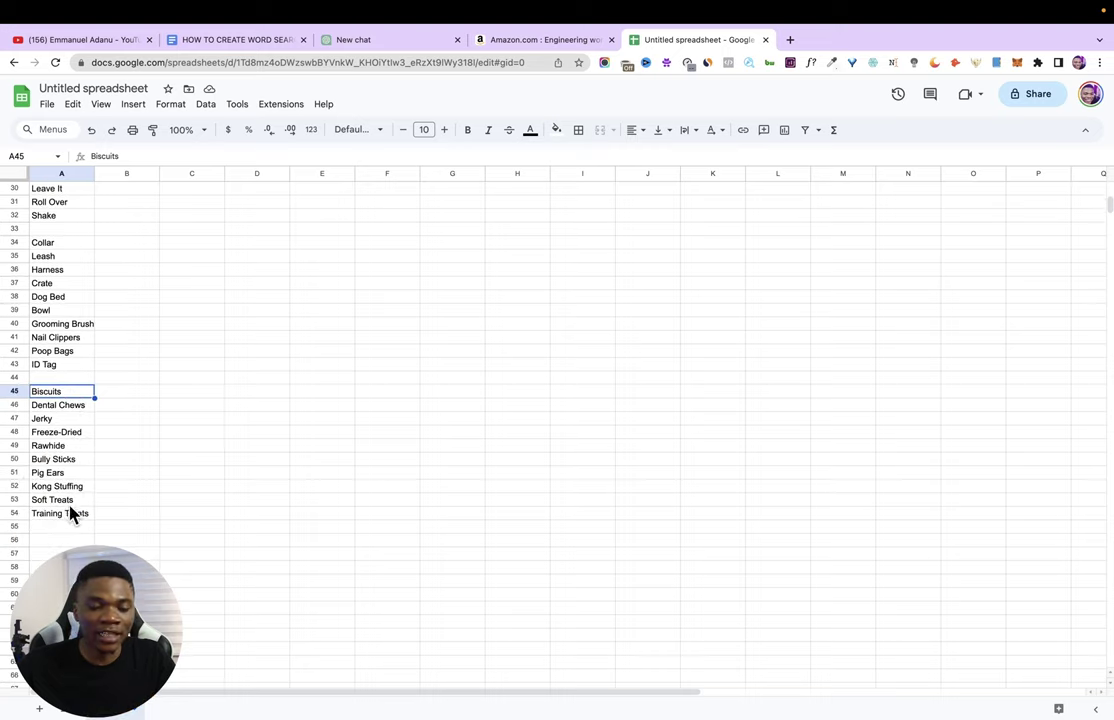
scroll(70, 450, "up", 20)
scroll(50, 500, "down", 20)
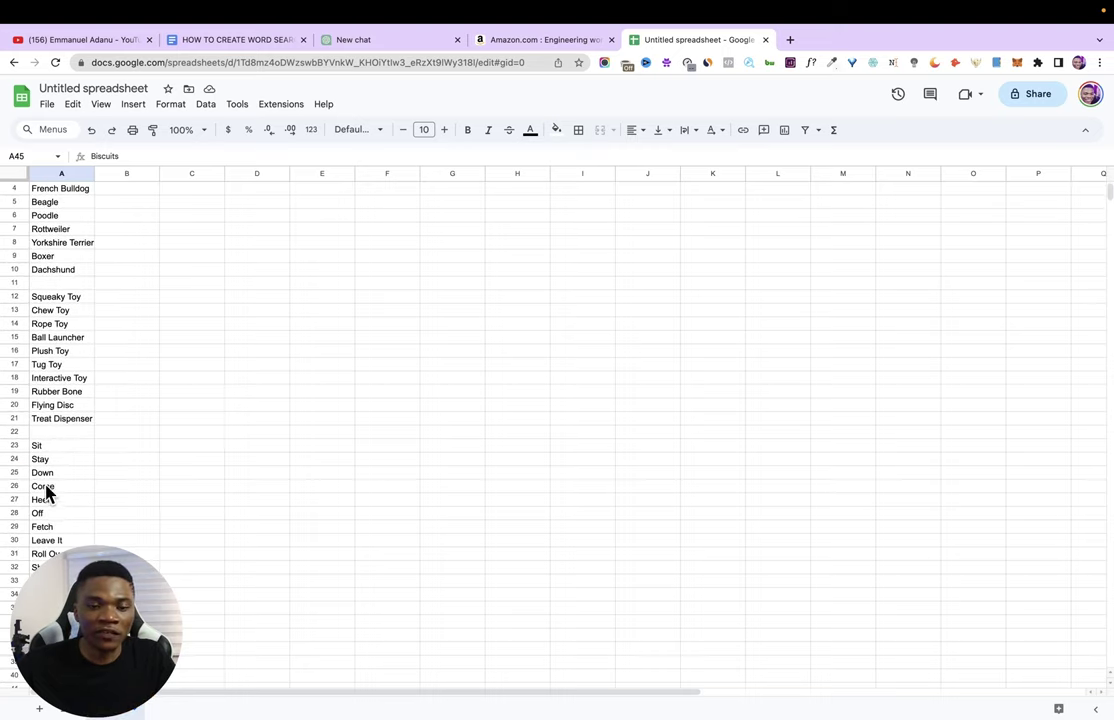
Step: Copy the ChatGPT response with categories 6 to 10 and paste it into column A of the spreadsheet from cell A56
left_click(405, 42)
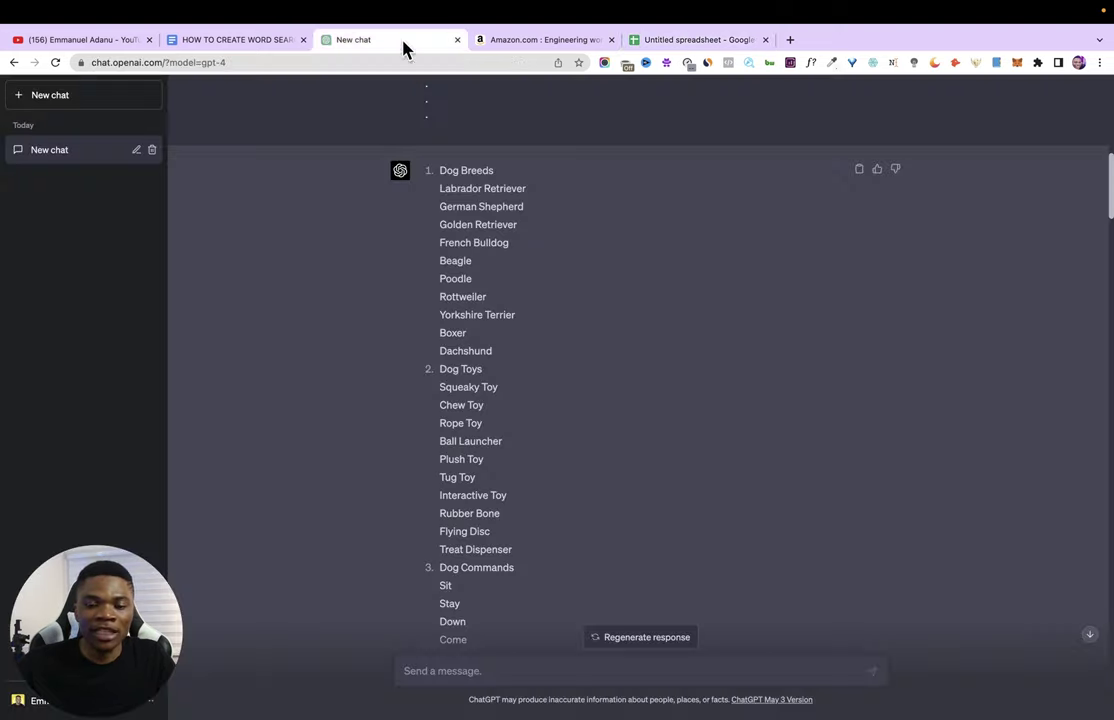
scroll(605, 442, "down", 10)
scroll(610, 443, "down", 3)
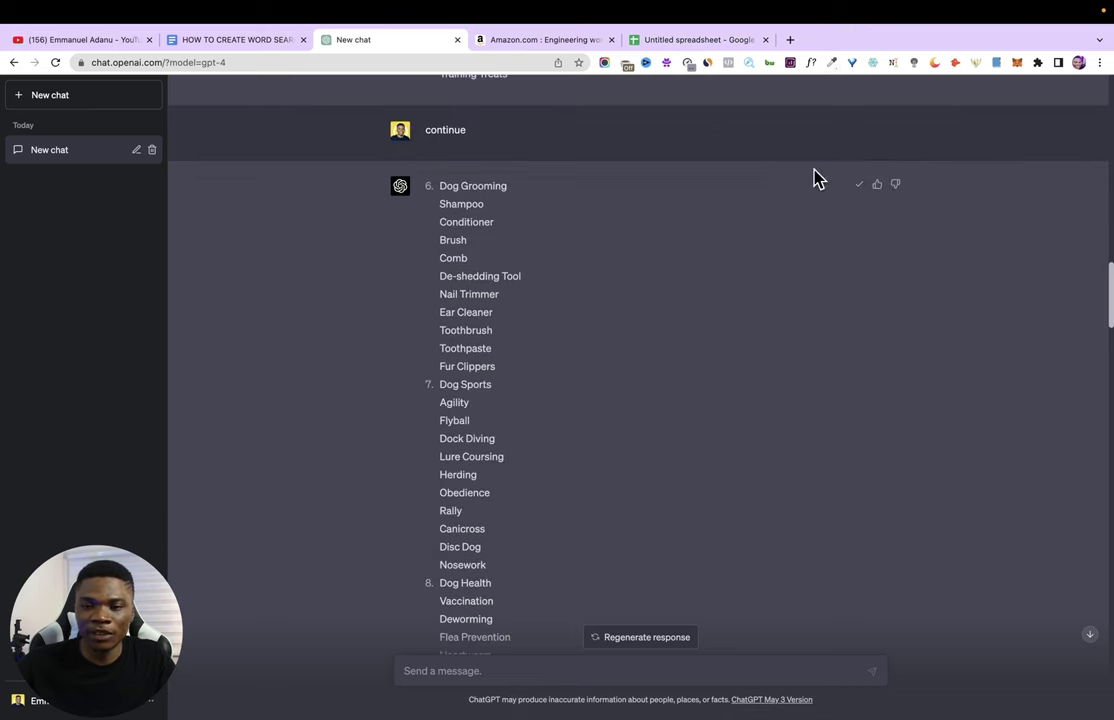
left_click(690, 40)
scroll(62, 346, "up", 5)
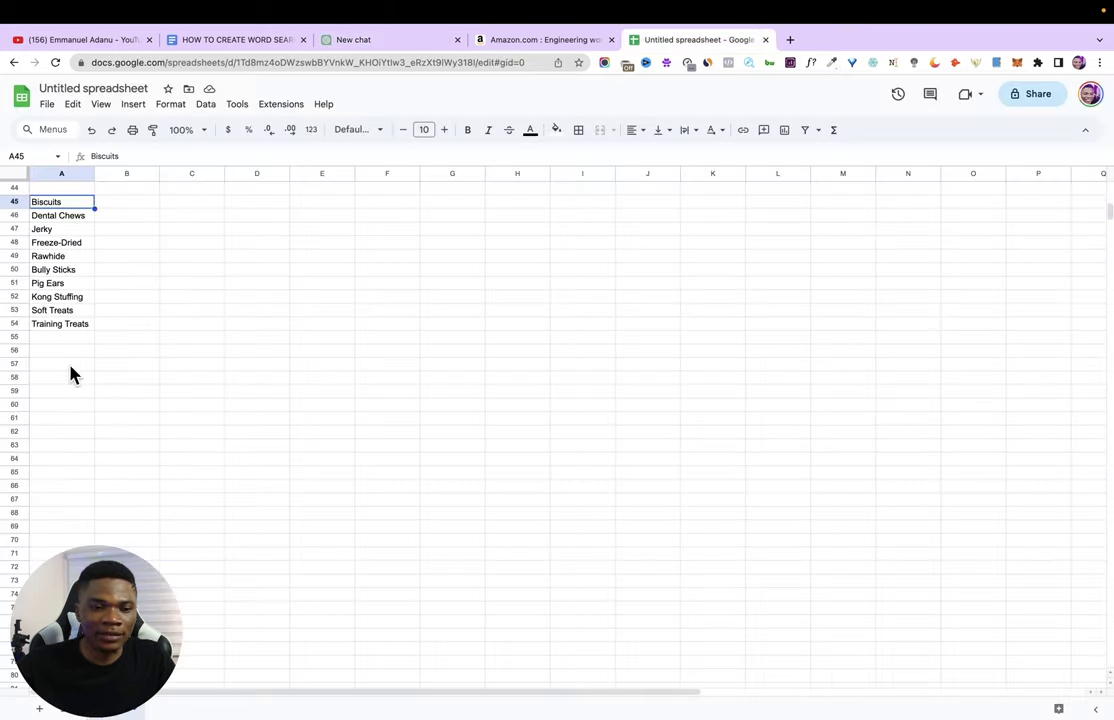
left_click(58, 352)
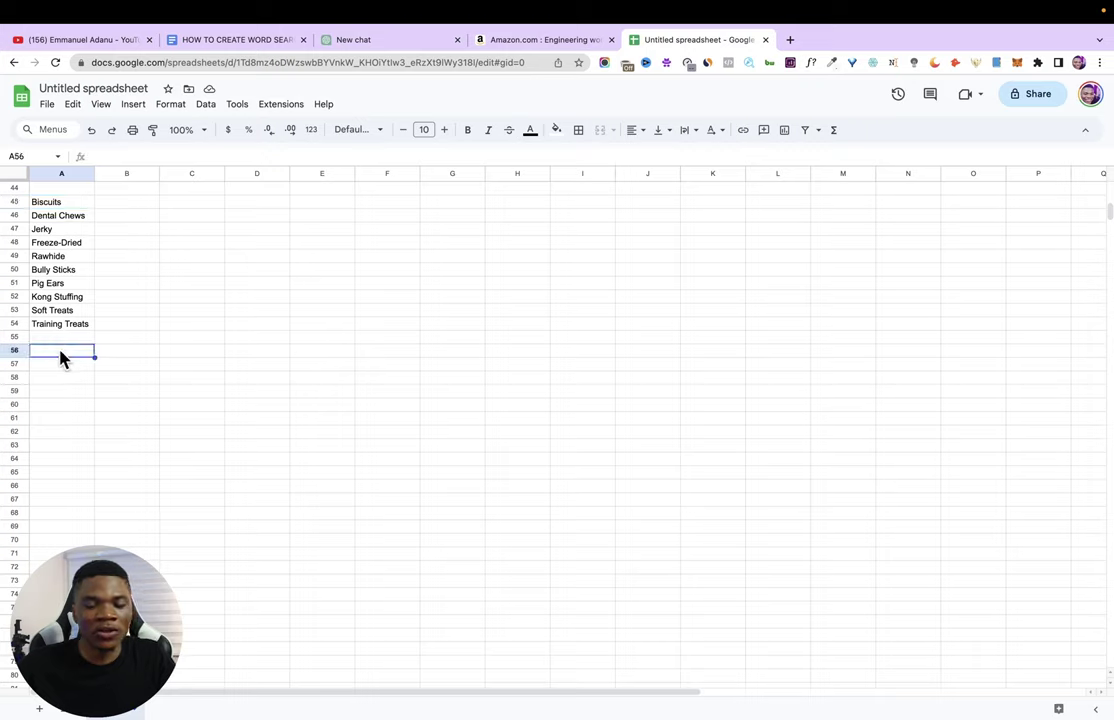
key("super+v")
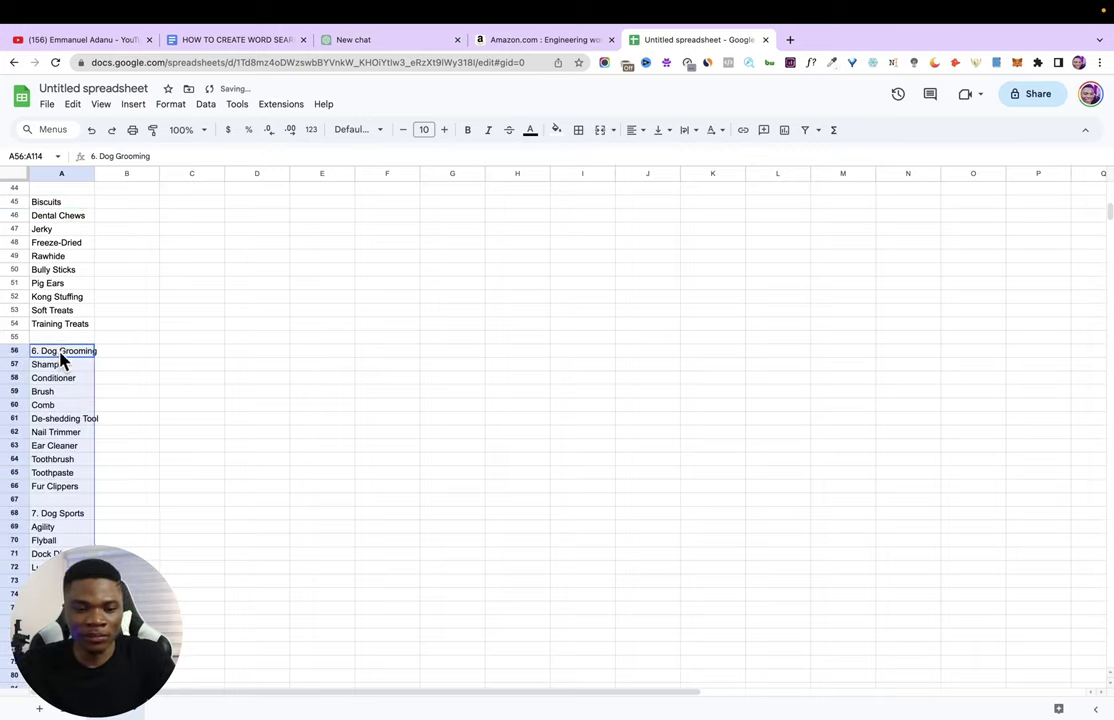
Step: Delete the heading rows 6. Dog Grooming and 7. Dog Sports from the newly pasted word lists
right_click(62, 356)
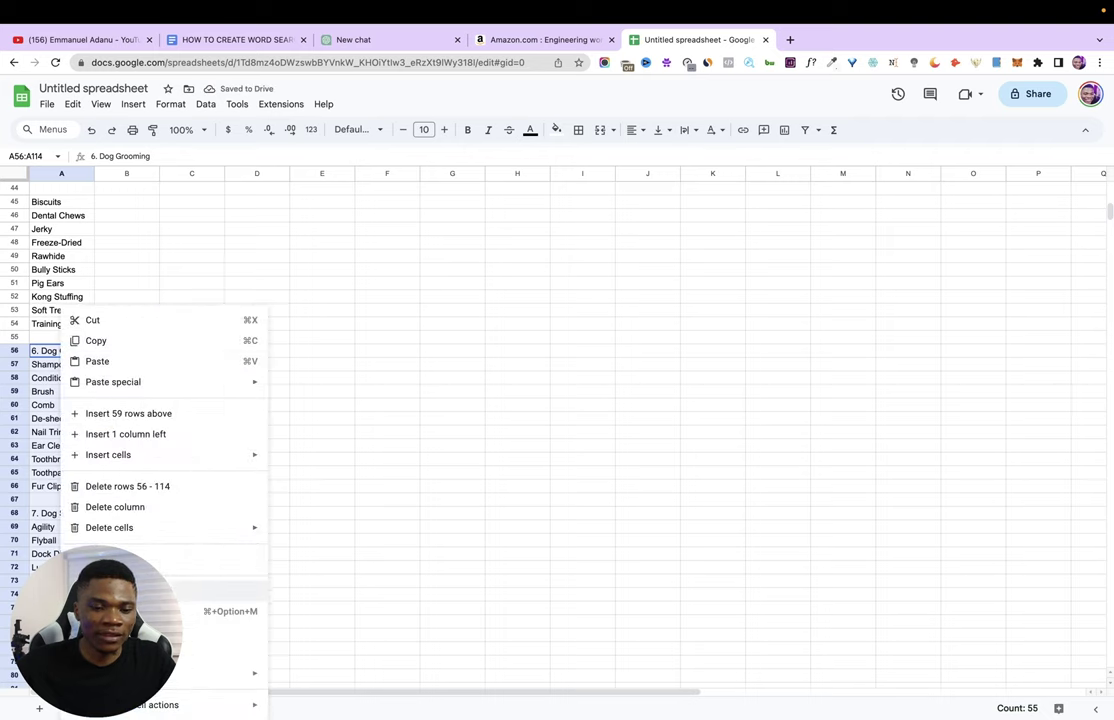
left_click(283, 460)
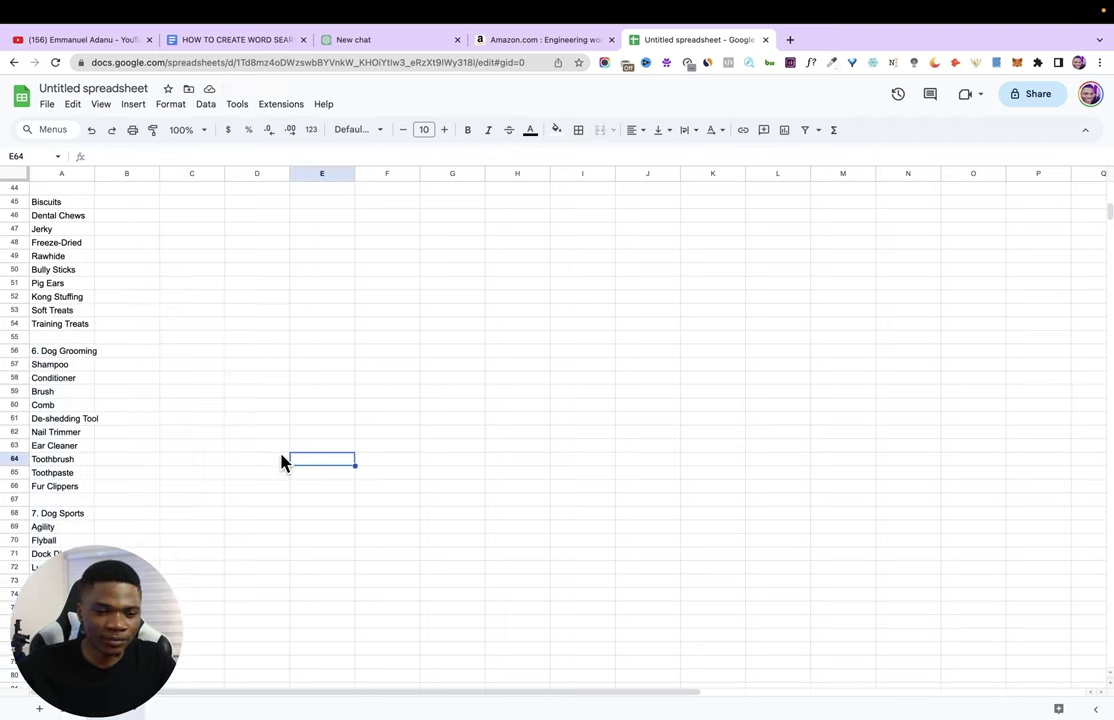
left_click(44, 354)
right_click(45, 360)
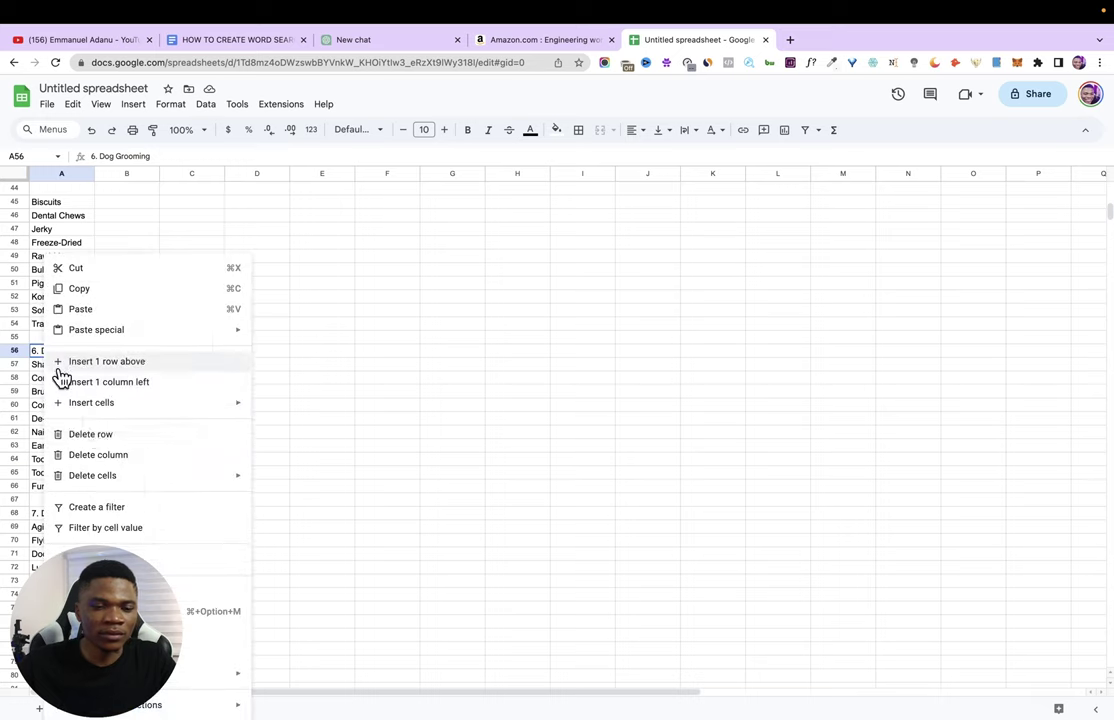
left_click(95, 436)
scroll(81, 503, "down", 1)
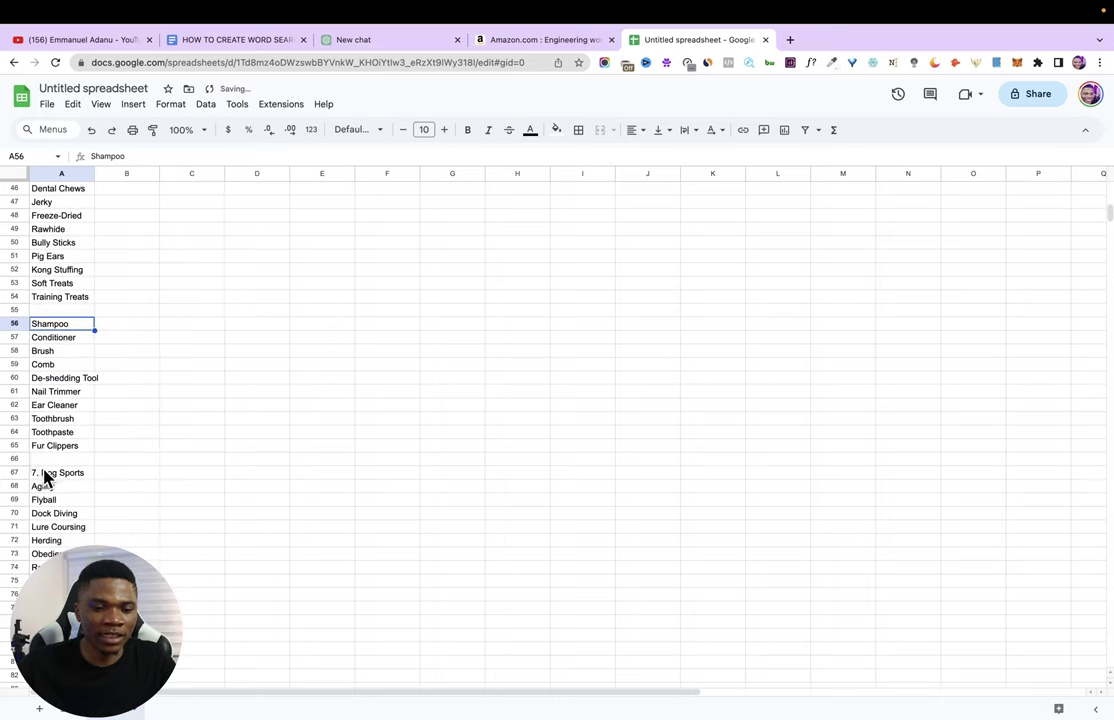
left_click(44, 476)
right_click(45, 478)
left_click(90, 438)
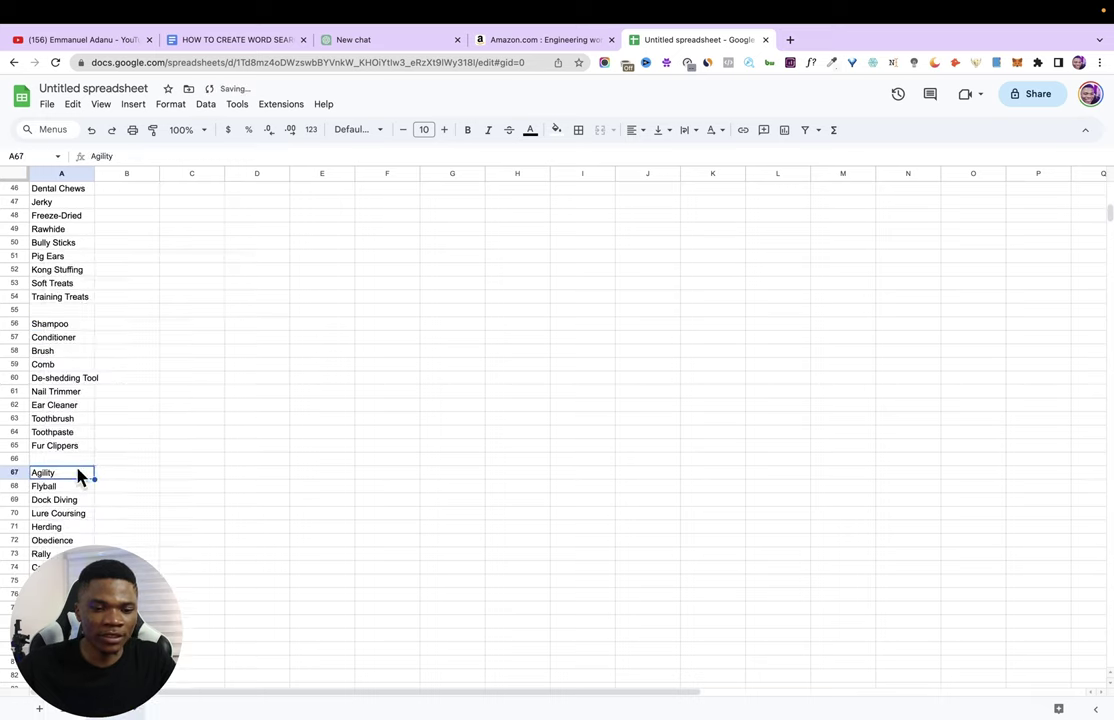
Step: Delete the remaining heading rows for categories 8 to 10: Dog Health, Dog Training and Famous Dogs
scroll(75, 488, "down", 4)
left_click(55, 447)
right_click(55, 449)
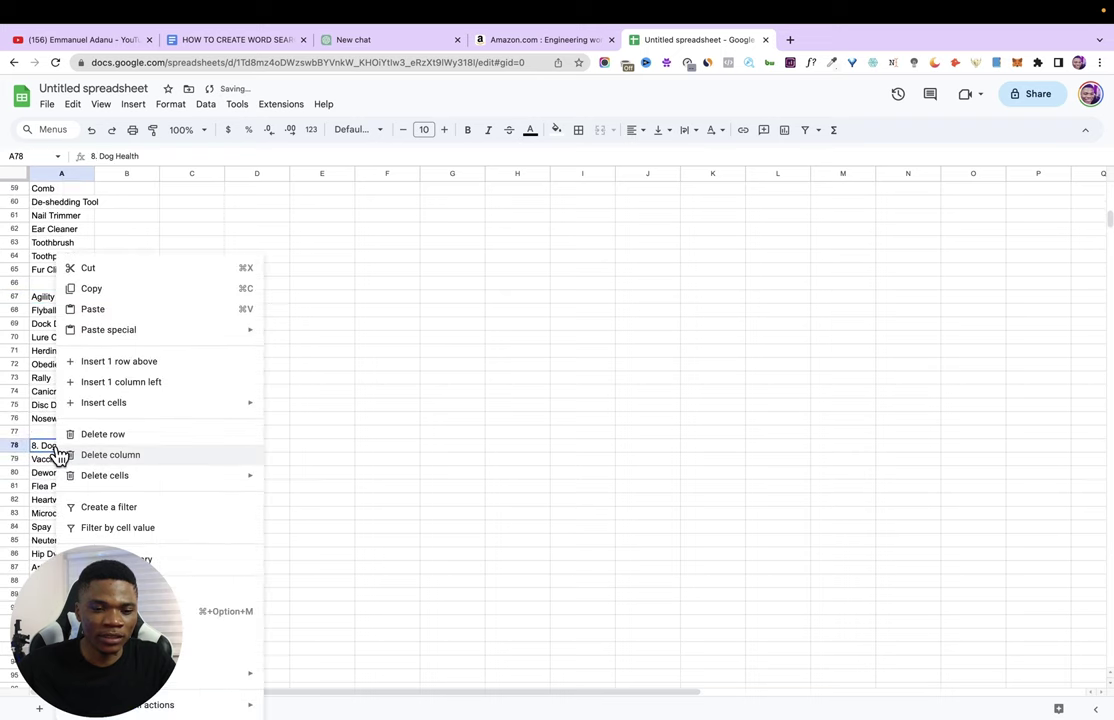
left_click(90, 438)
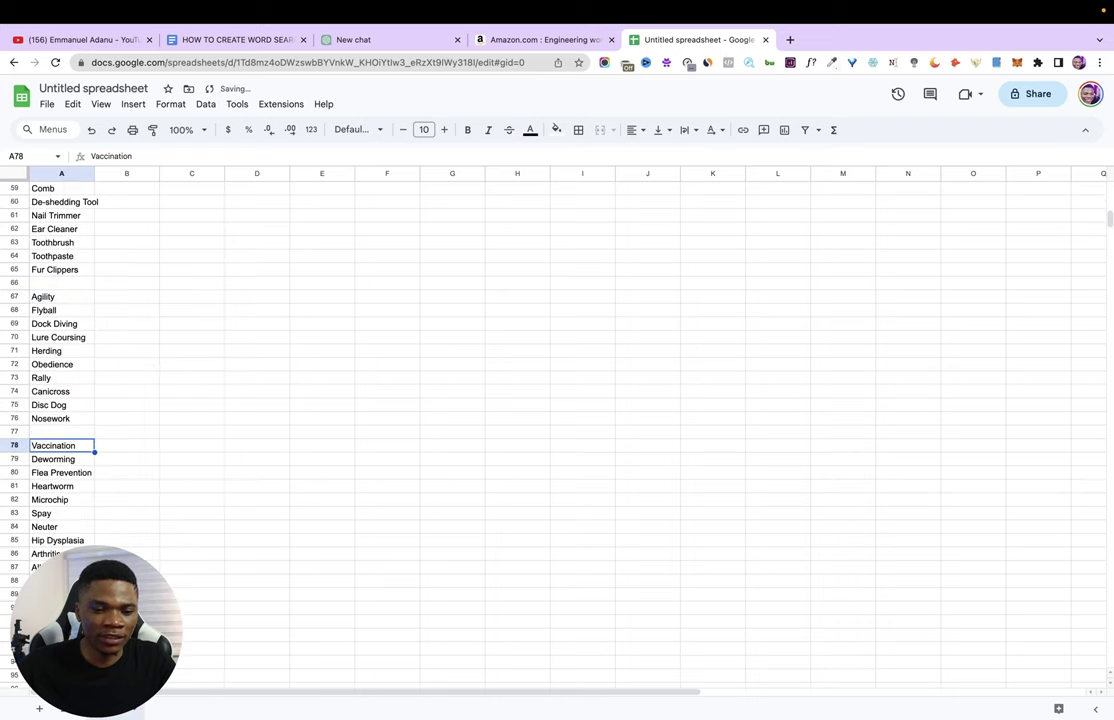
left_click(60, 593)
right_click(60, 593)
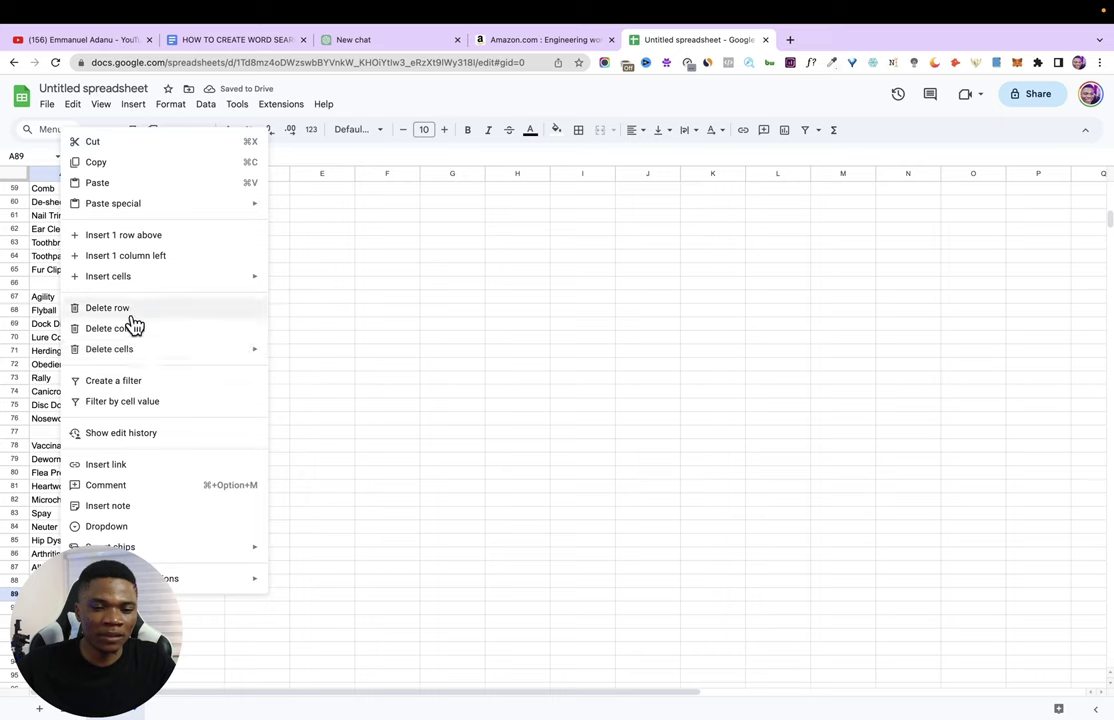
left_click(130, 318)
scroll(70, 480, "down", 6)
left_click(45, 500)
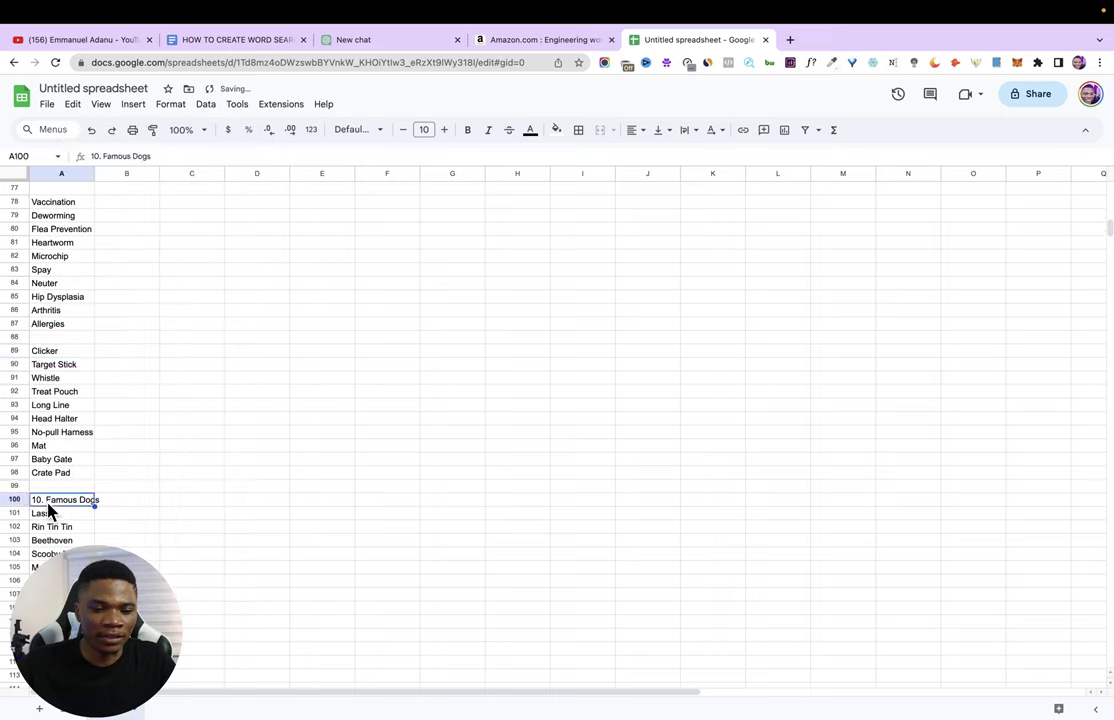
right_click(45, 502)
left_click(96, 434)
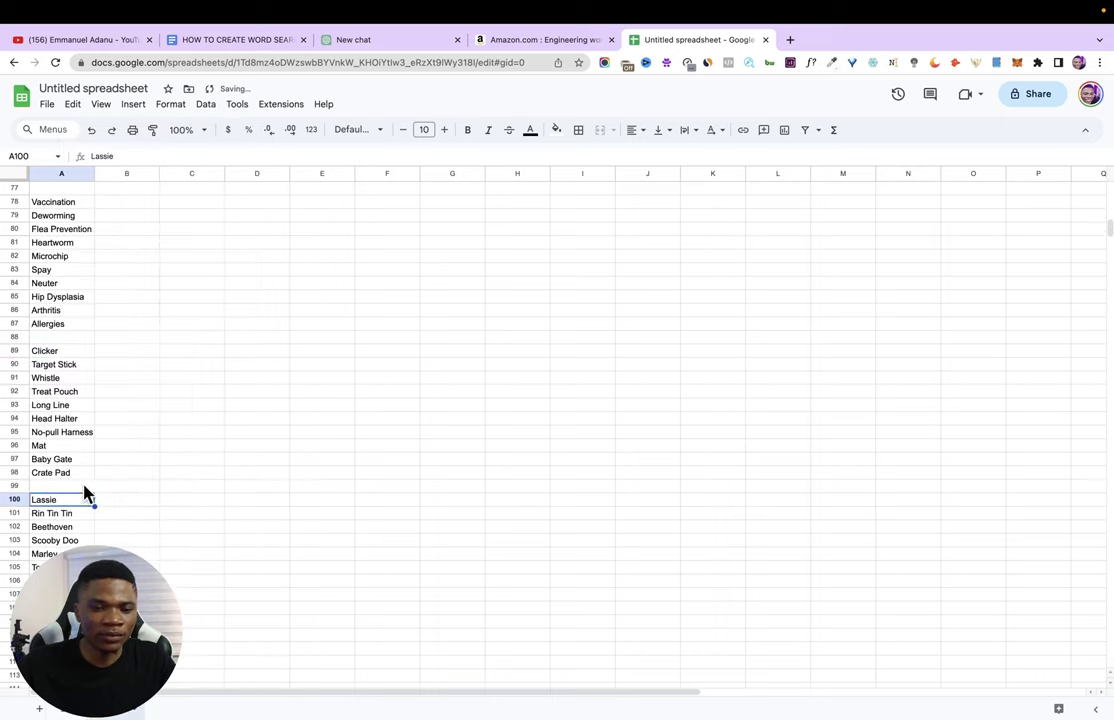
Step: Copy the ChatGPT response that starts with category 11, Dog Jobs, and return to the spreadsheet
scroll(70, 320, "up", 1)
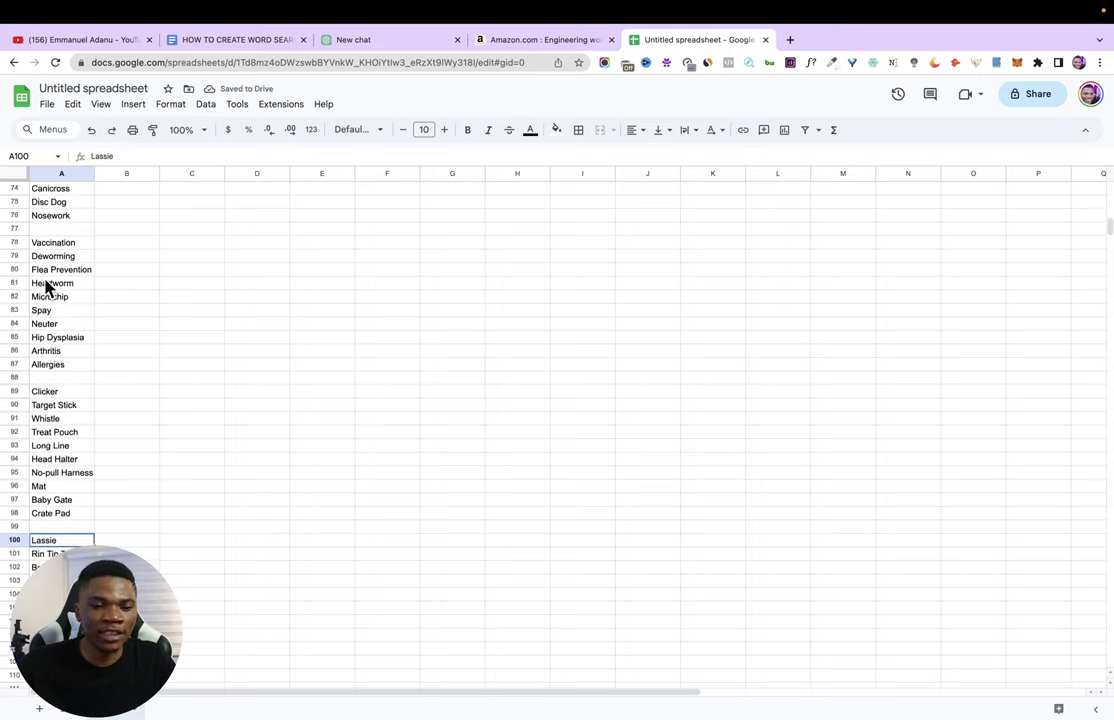
scroll(78, 297, "up", 5)
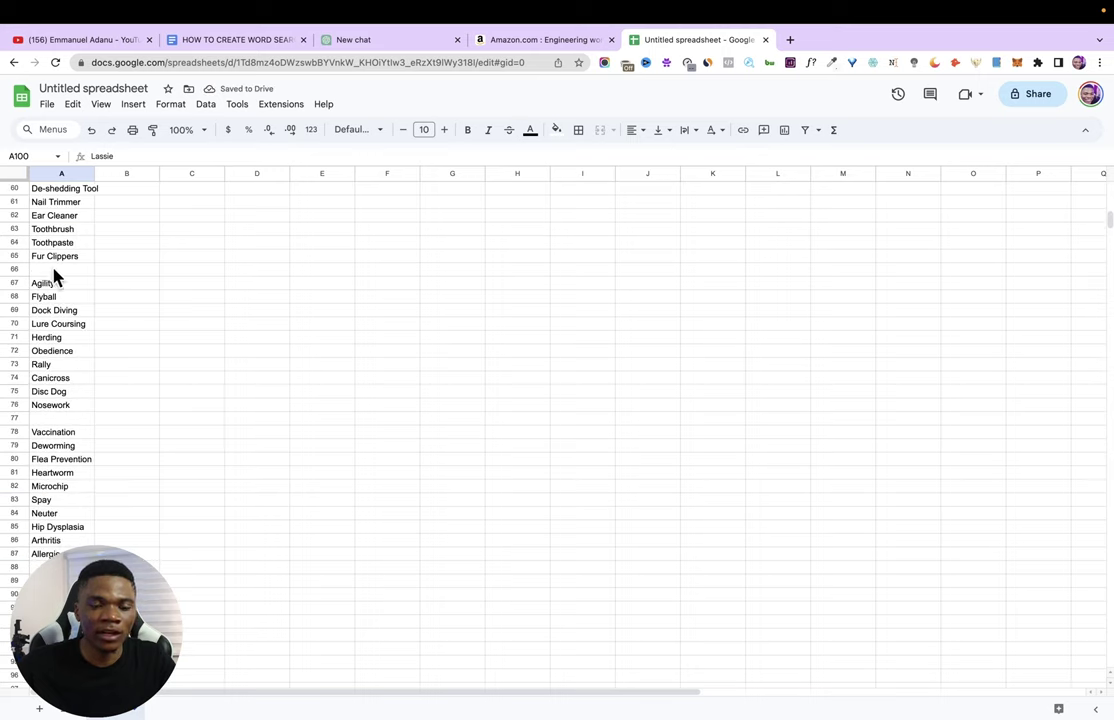
left_click(373, 42)
scroll(565, 412, "down", 10)
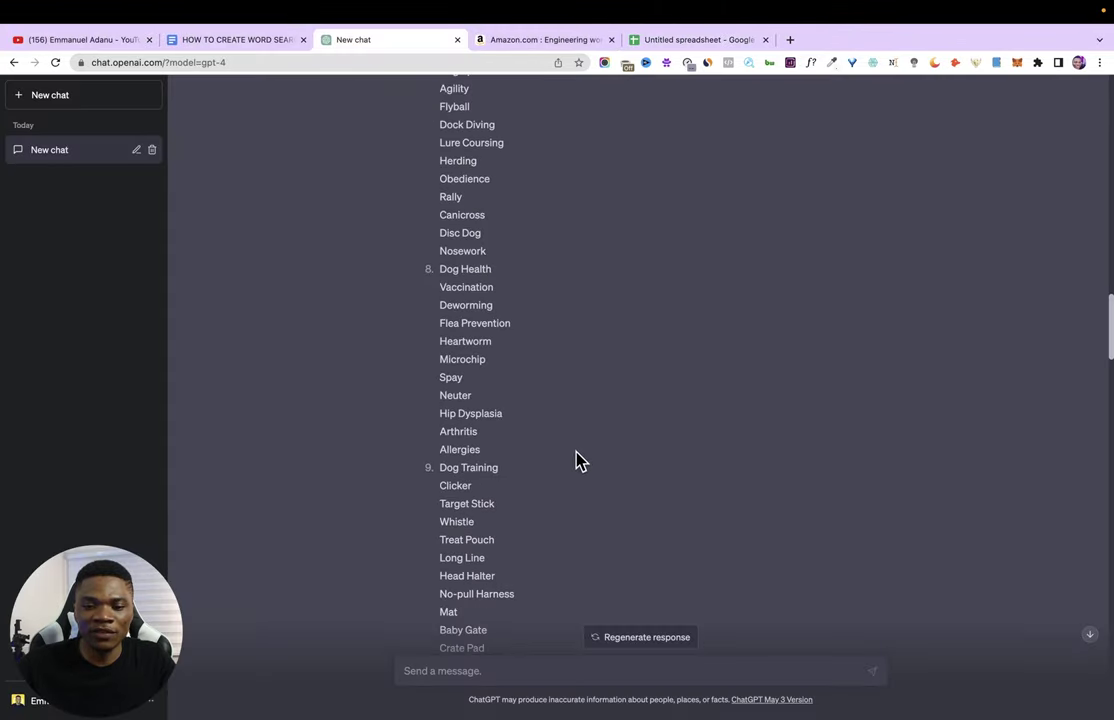
scroll(578, 467, "down", 10)
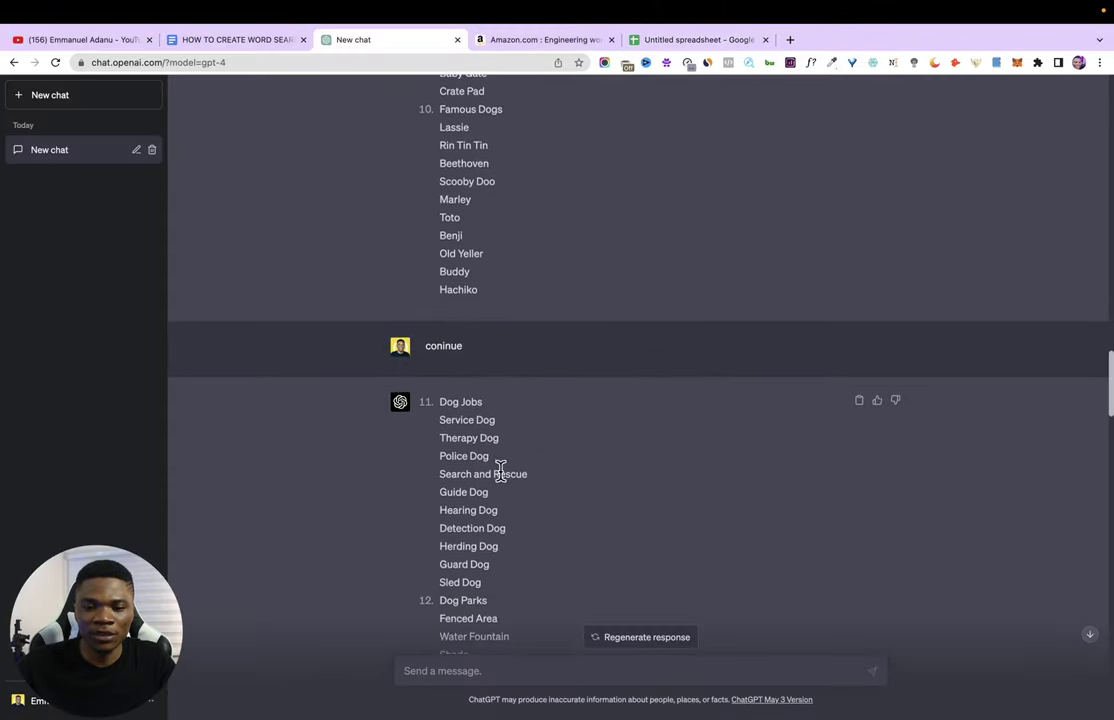
scroll(835, 168, "up", 1)
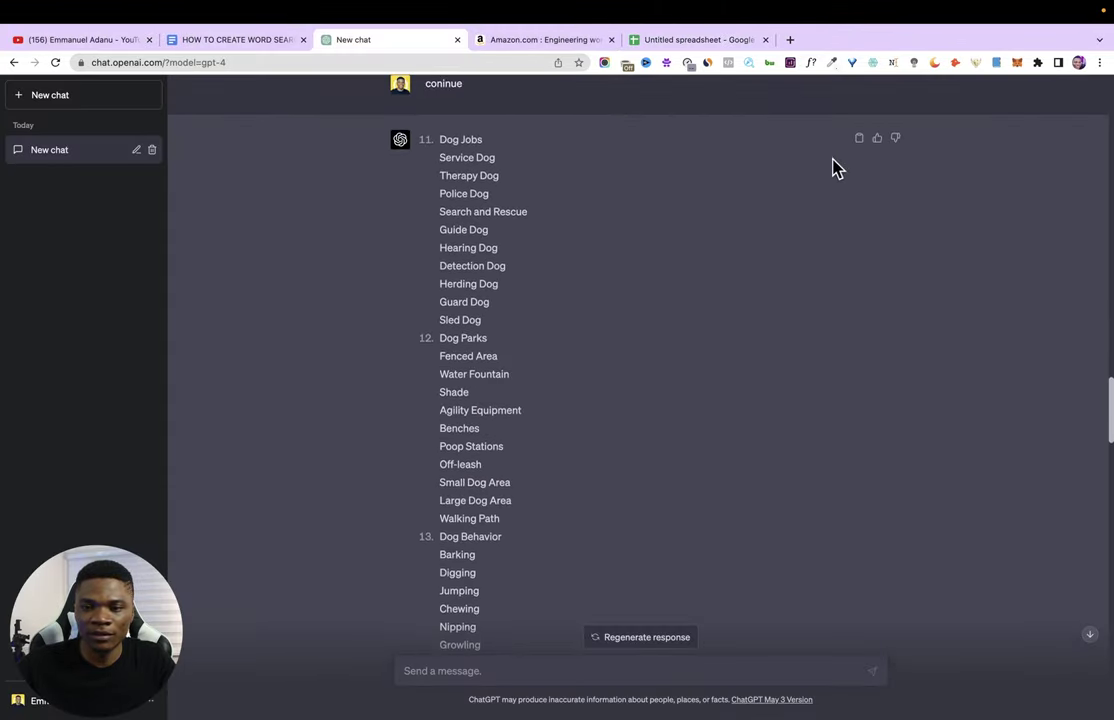
left_click(695, 40)
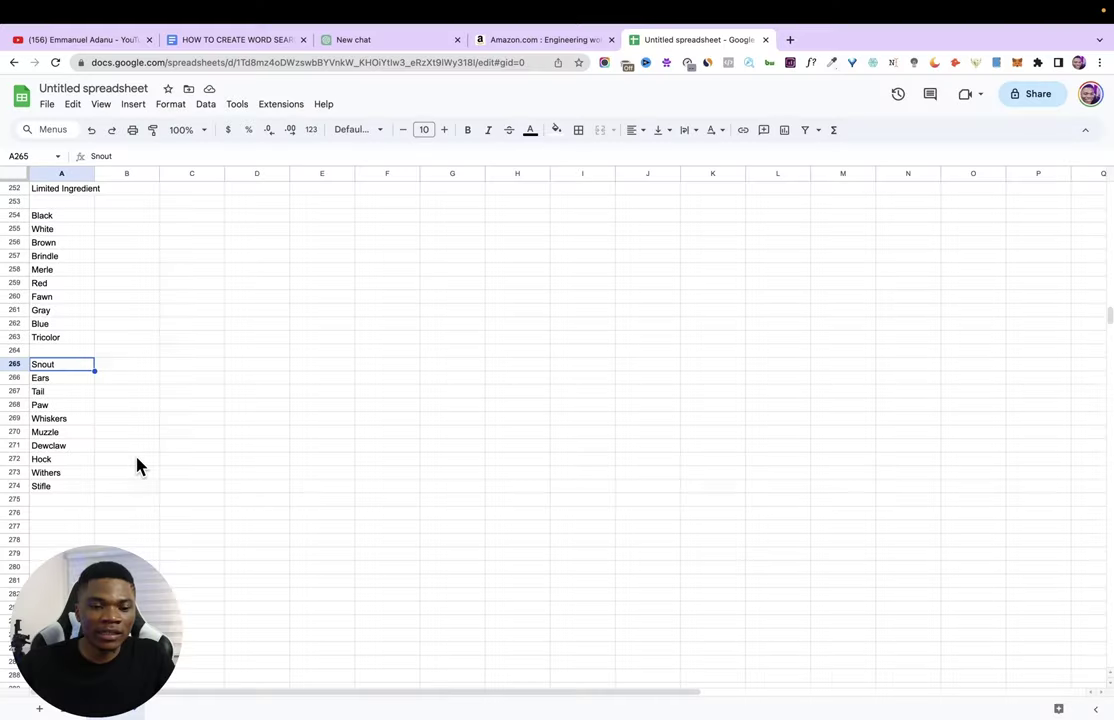
Step: Rename the spreadsheet as Dog Word Search Puzzles
scroll(137, 465, "up", 10)
scroll(137, 465, "up", 20)
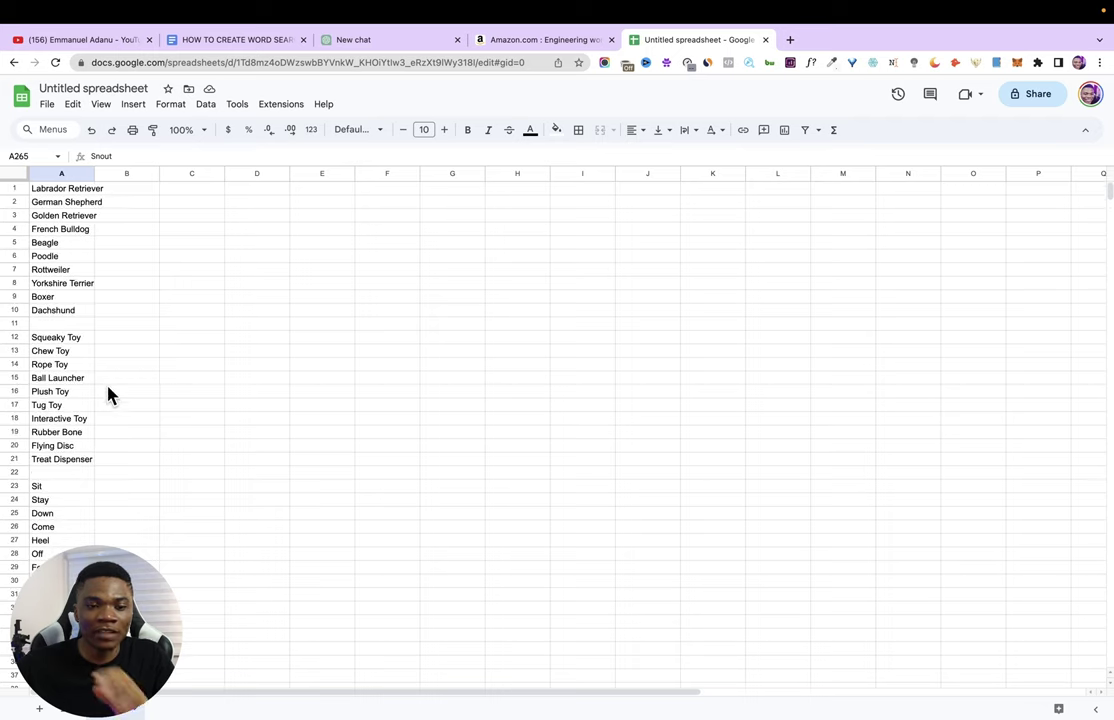
left_click(87, 87)
type("Dog")
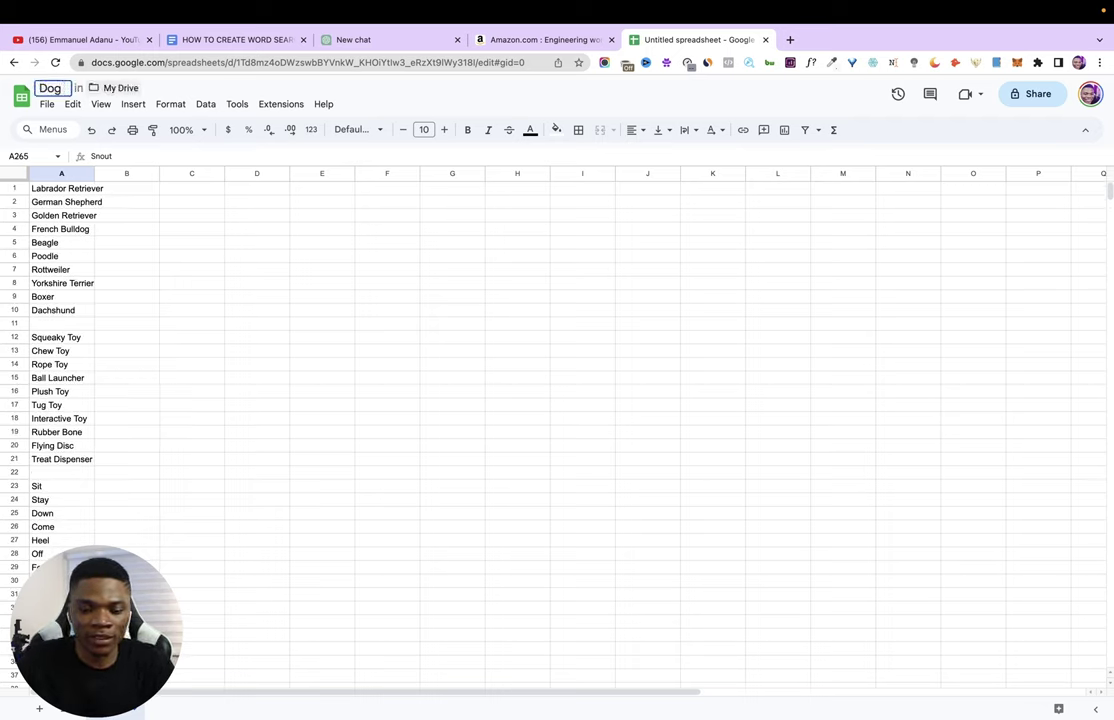
type(" Word Seas")
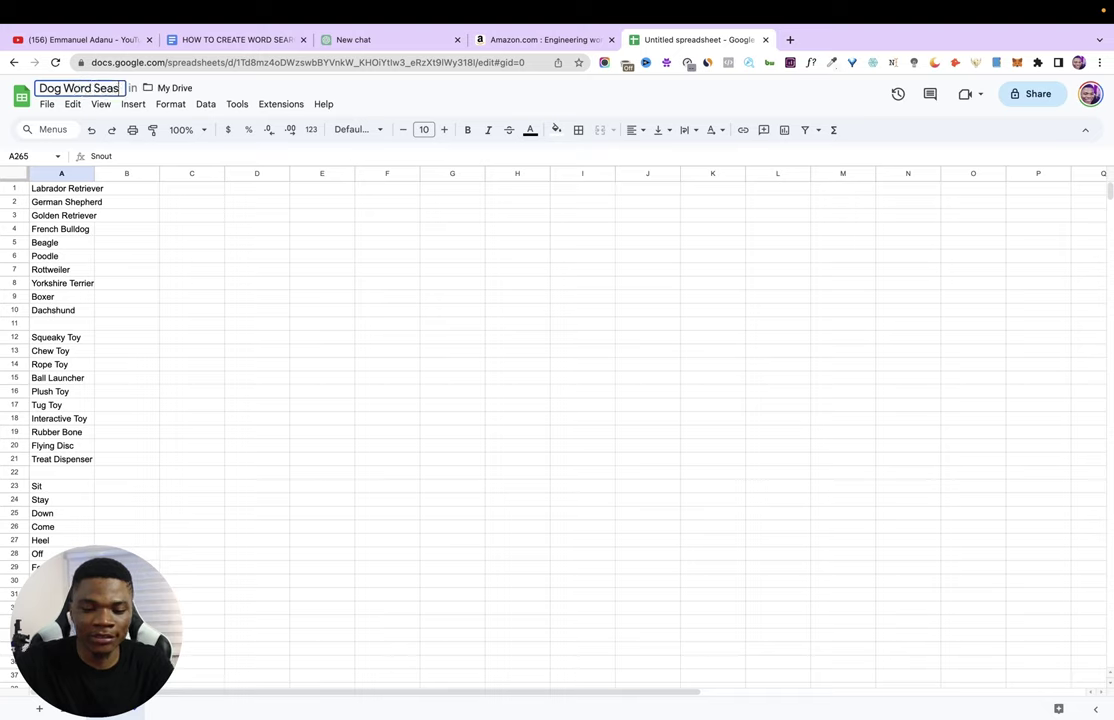
key("BackSpace")
type("rch Puzzles")
key("Return")
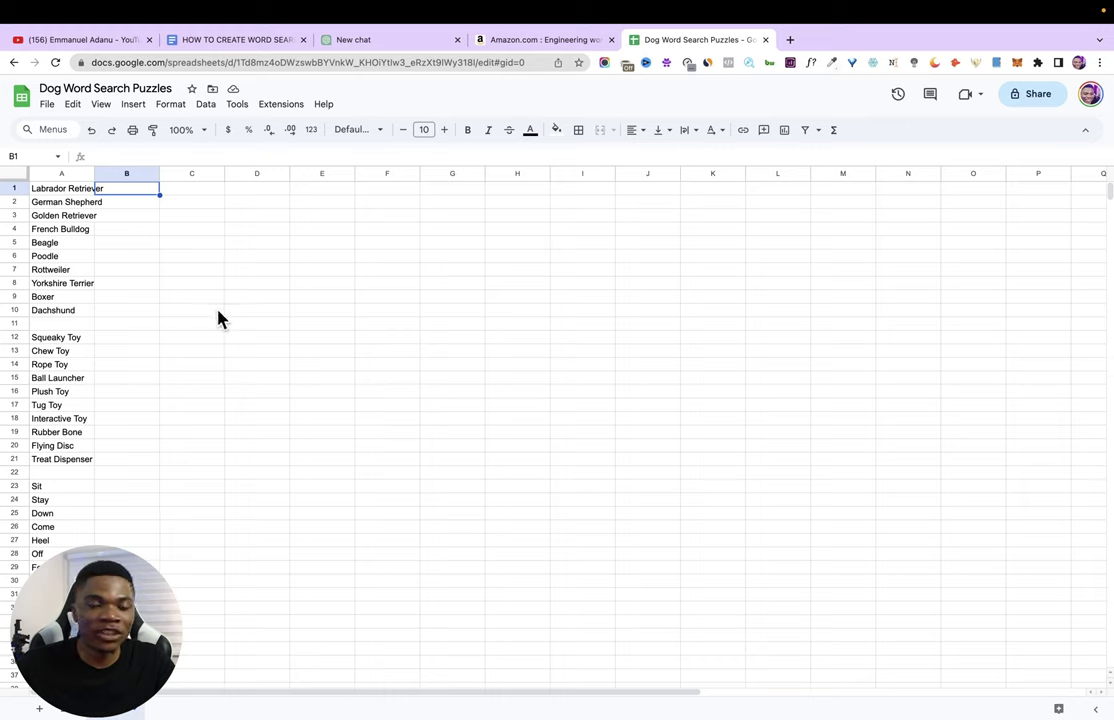
Step: Download the word list sheet as a Comma Separated Values (.csv) file
left_click(47, 108)
mouse_move(79, 265)
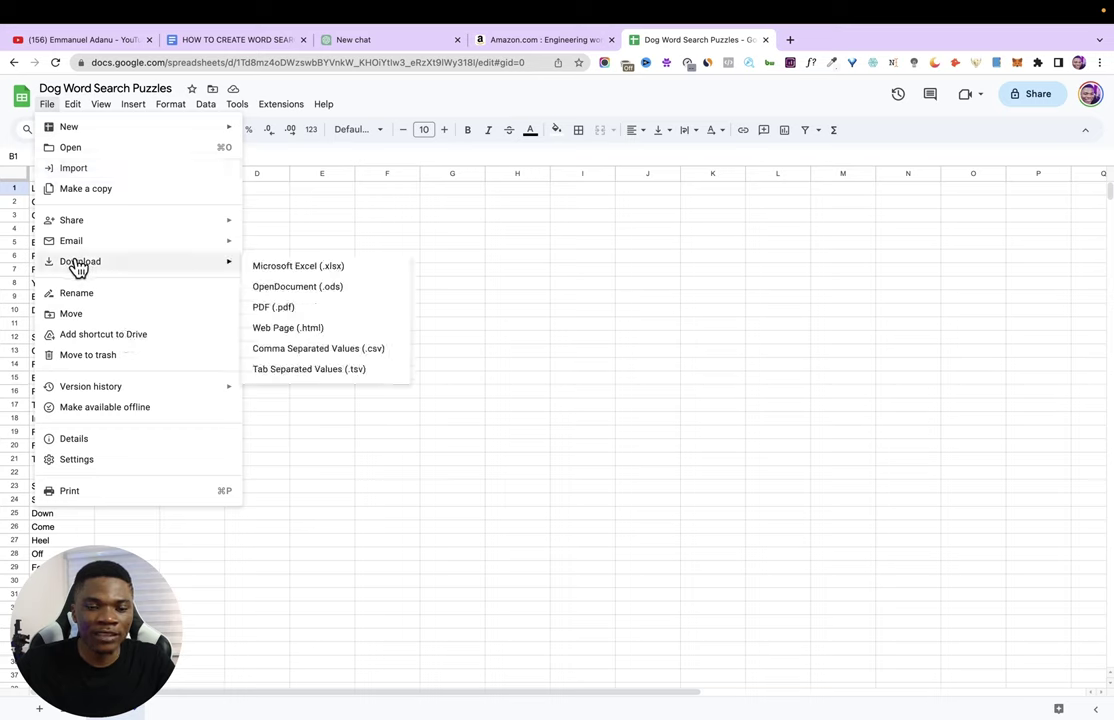
left_click(357, 352)
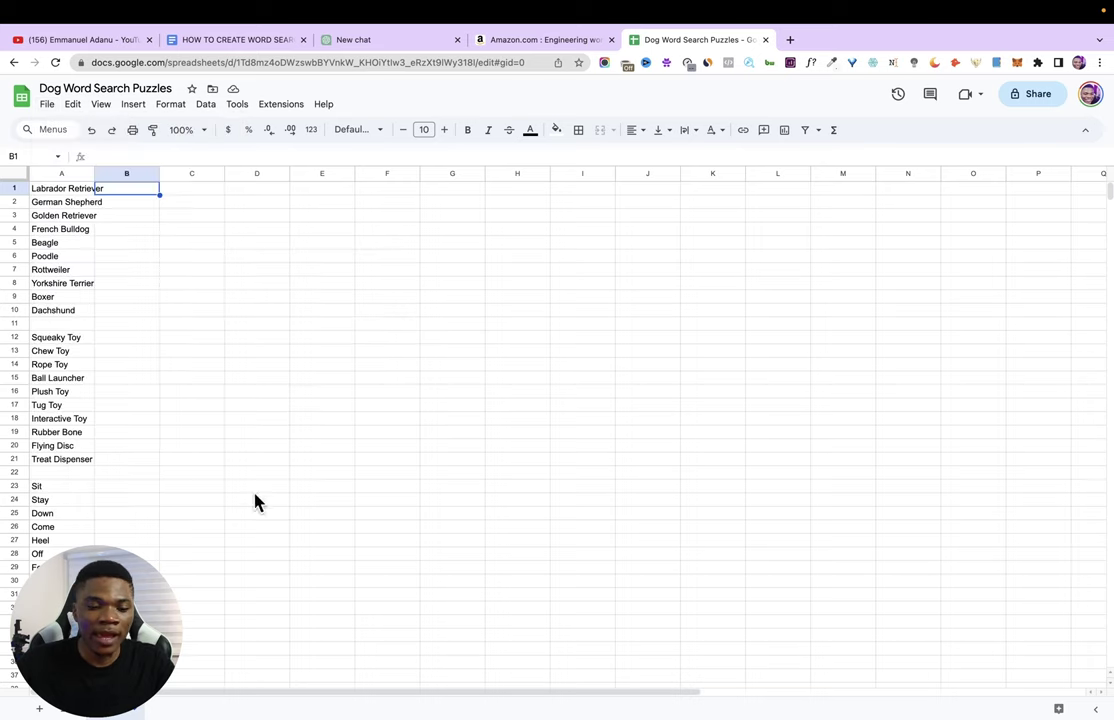
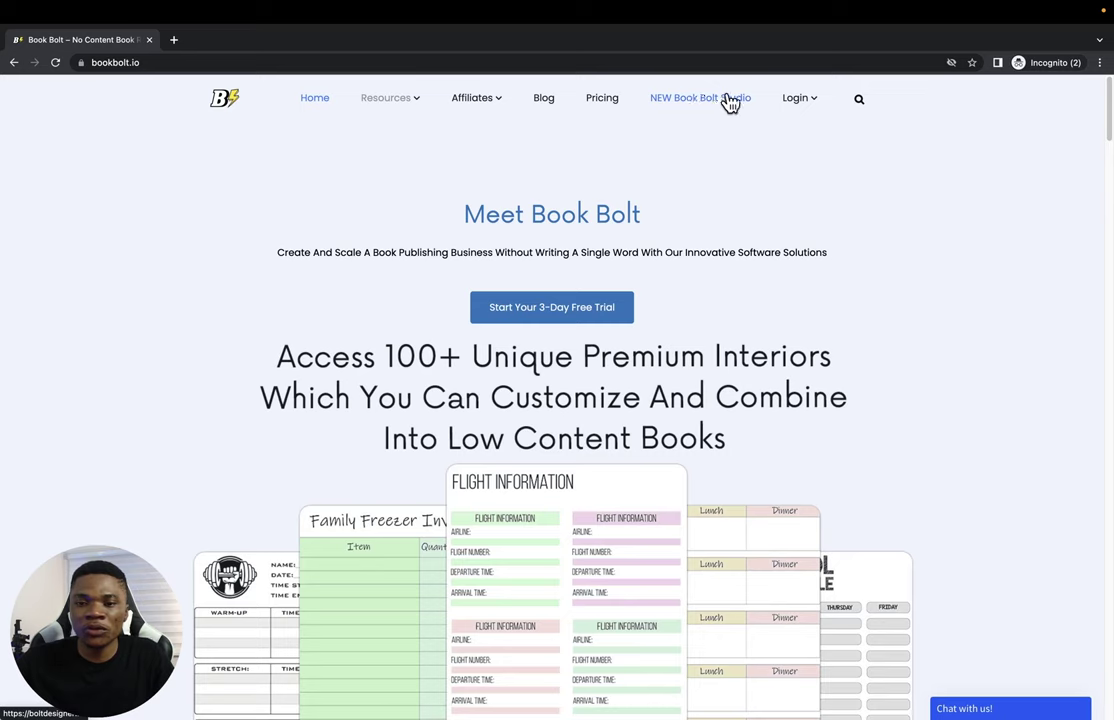
Step: Open the Book Bolt Studio page from the Book Bolt site and examine the Monthly and Monthly Pro prices and free trial terms
left_click(726, 100)
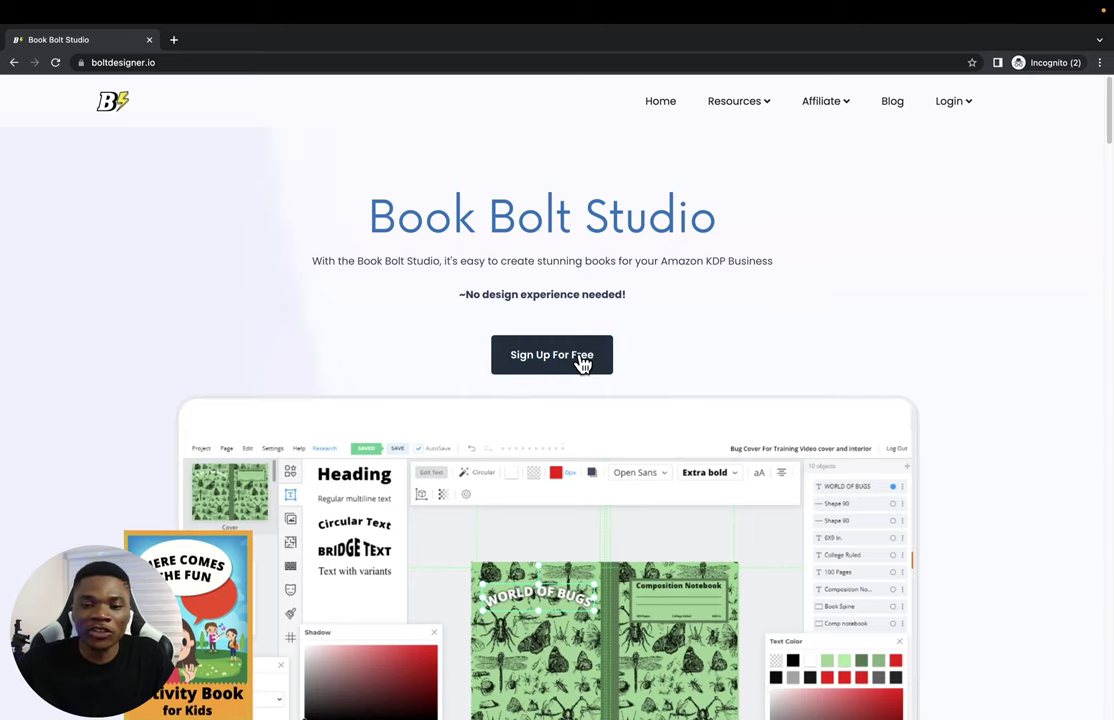
scroll(582, 362, "down", 15)
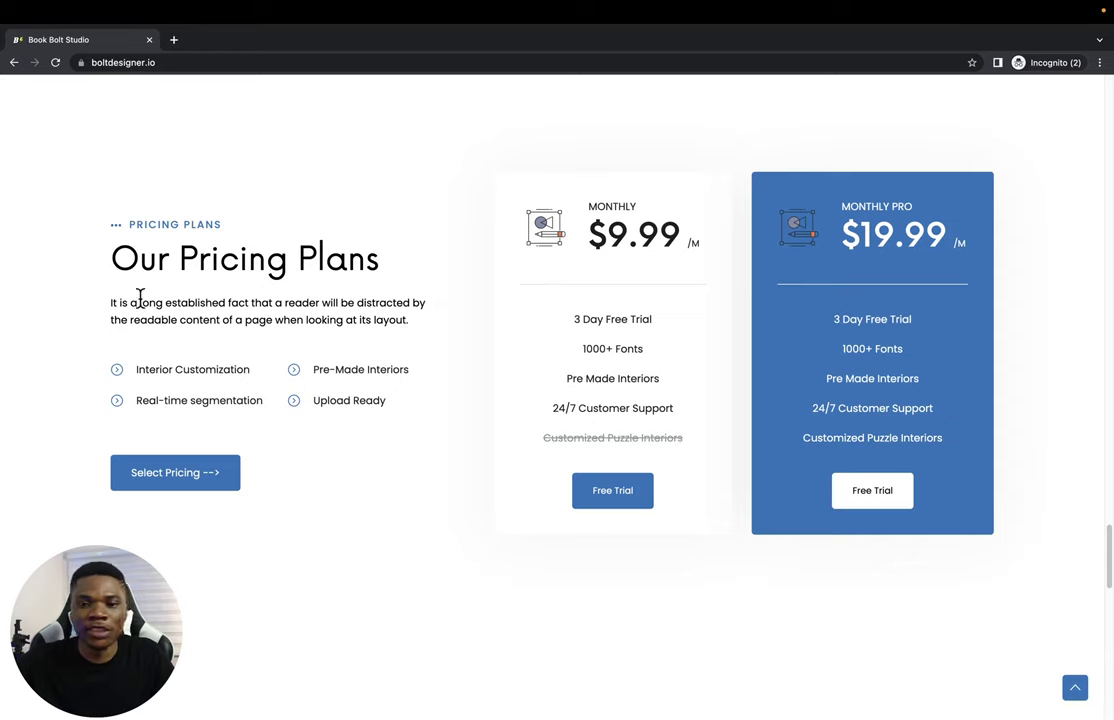
left_click_drag(590, 234, 703, 256)
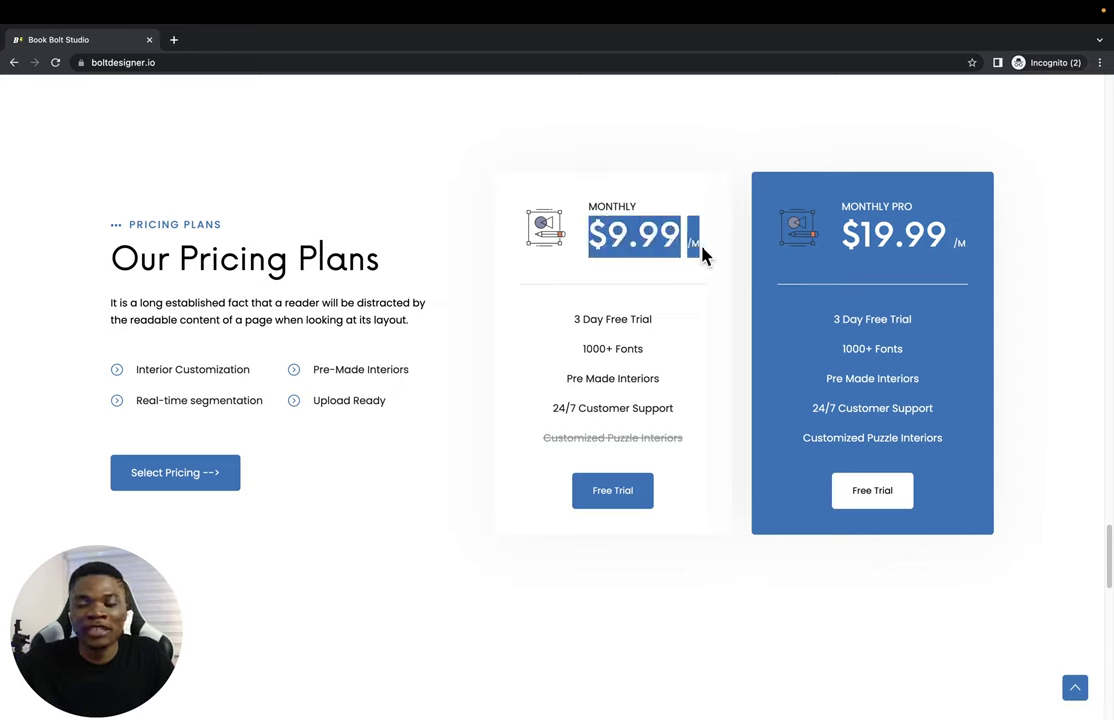
left_click(850, 234)
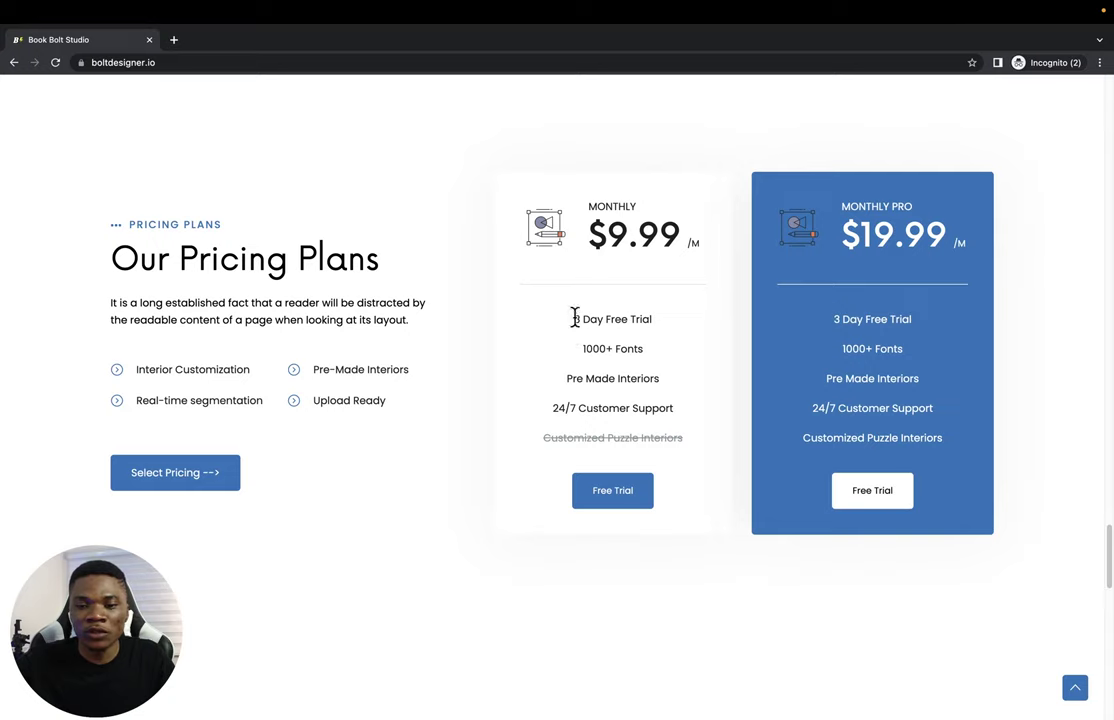
left_click_drag(575, 318, 676, 345)
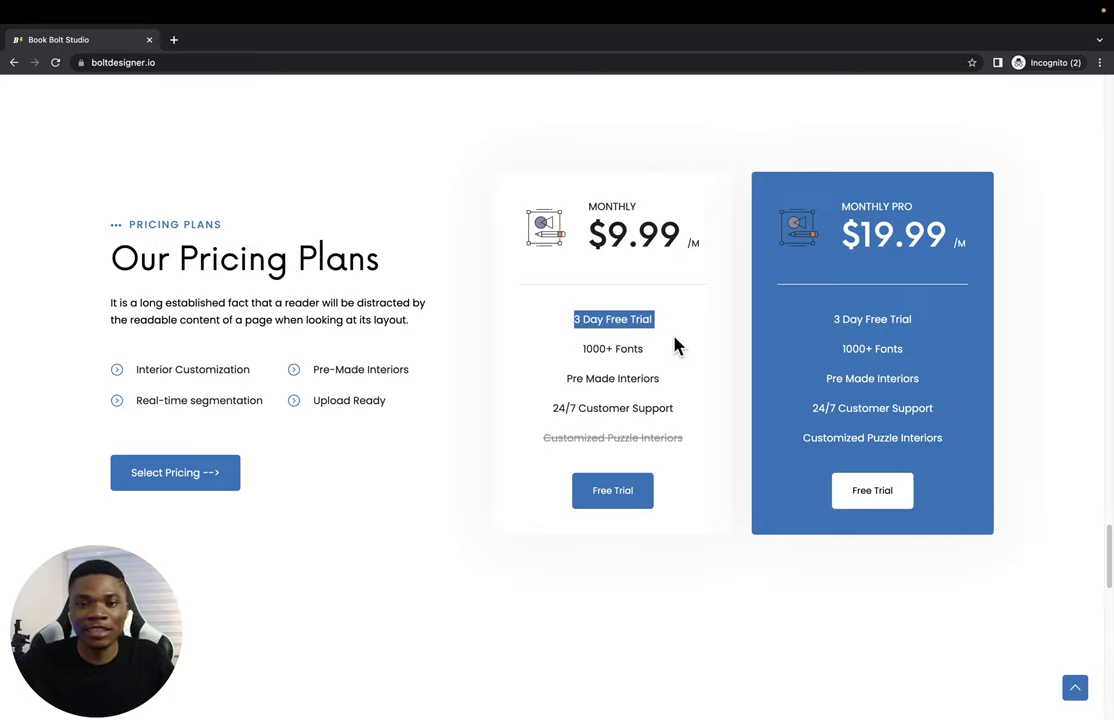
left_click(724, 271)
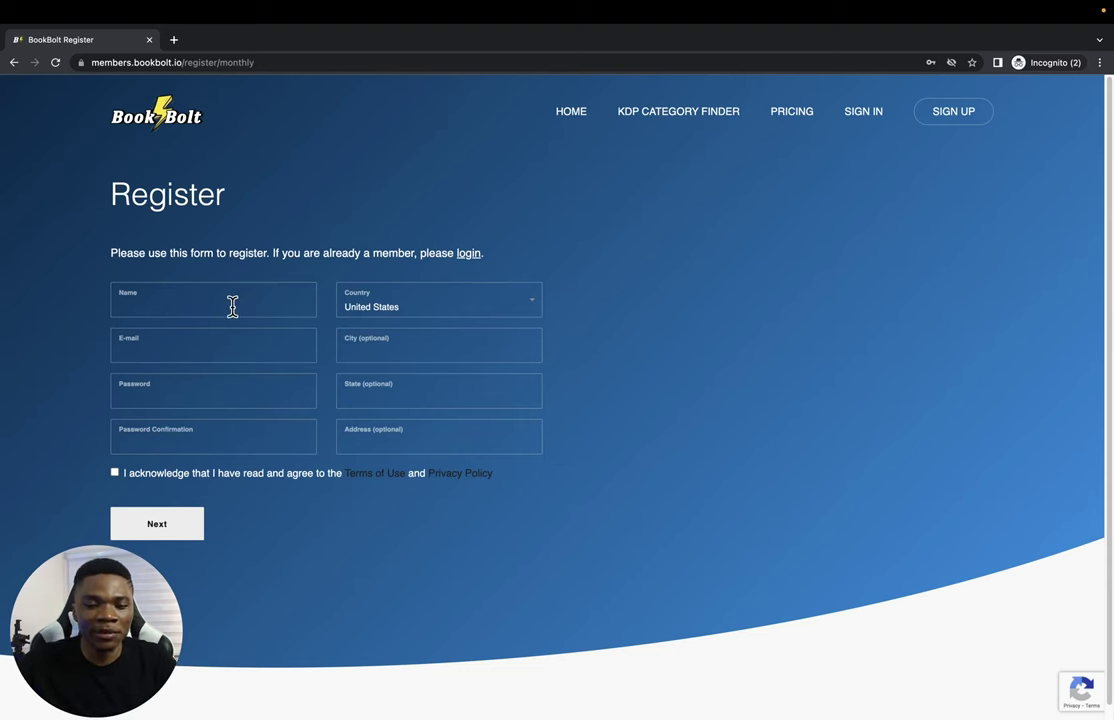
Step: Fill in the registration form with the full name, e-mail, country Nigeria and confirmed password, accept the terms, and continue to payment
left_click(207, 305)
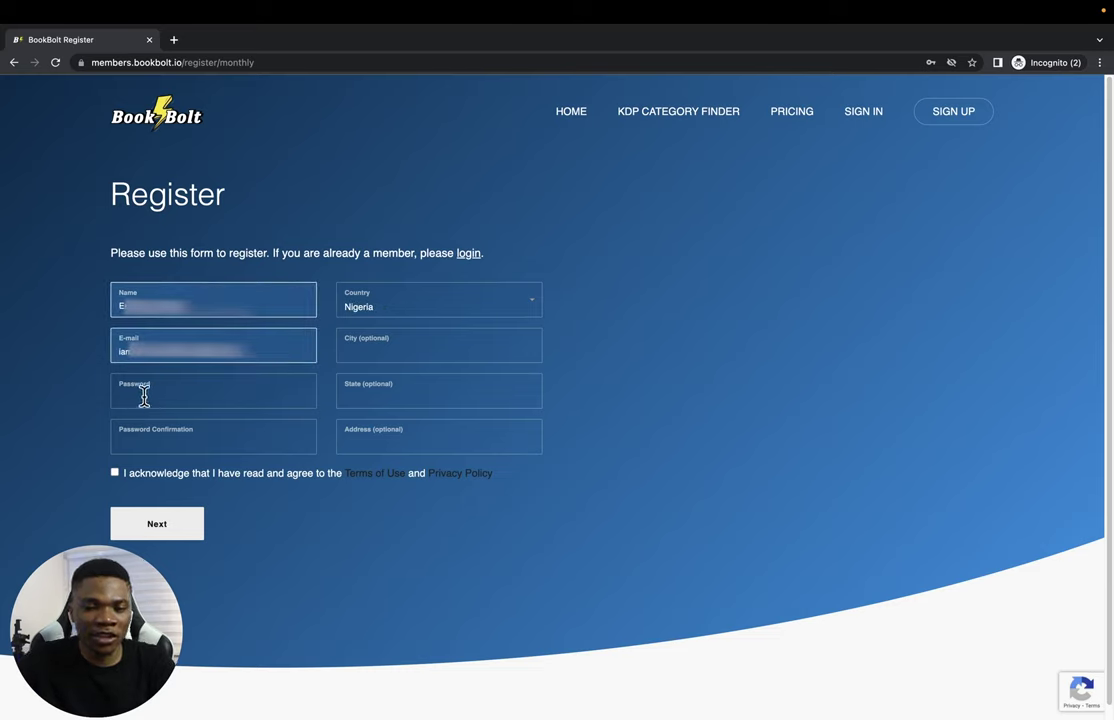
left_click(143, 394)
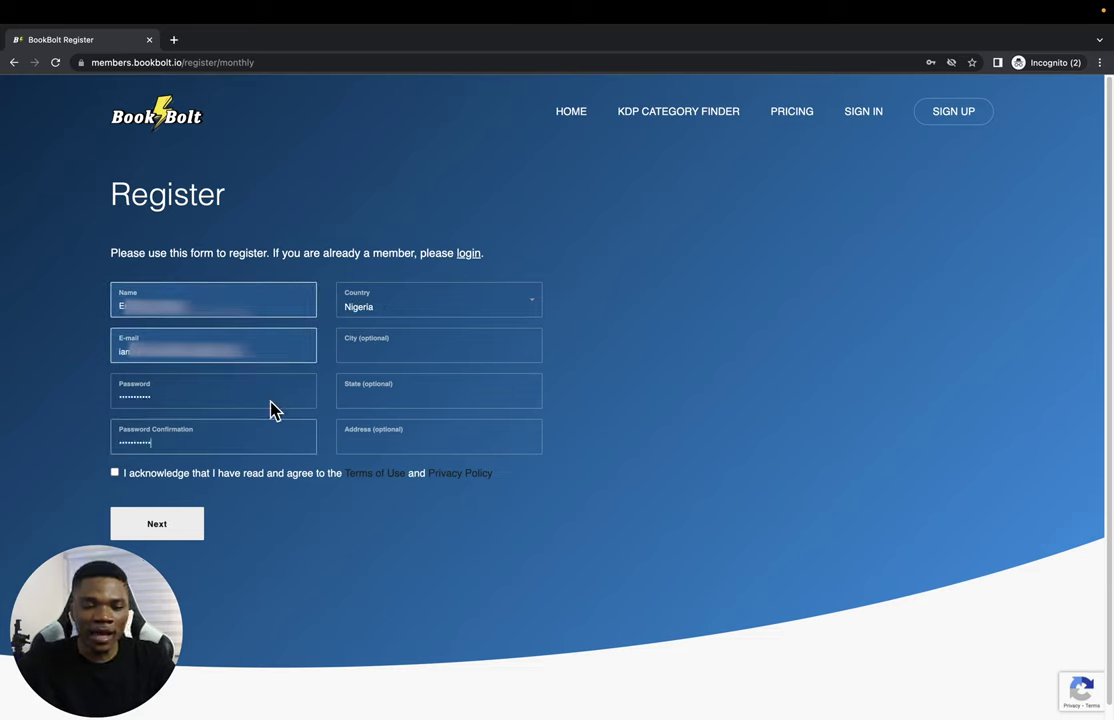
left_click(115, 475)
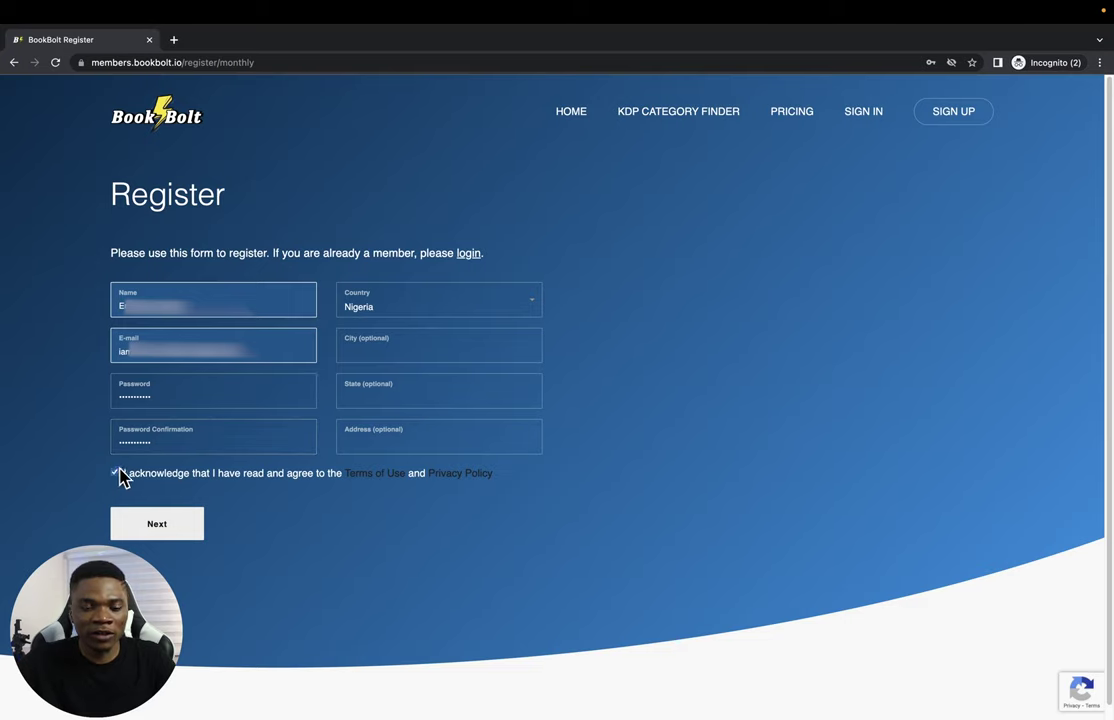
left_click(160, 535)
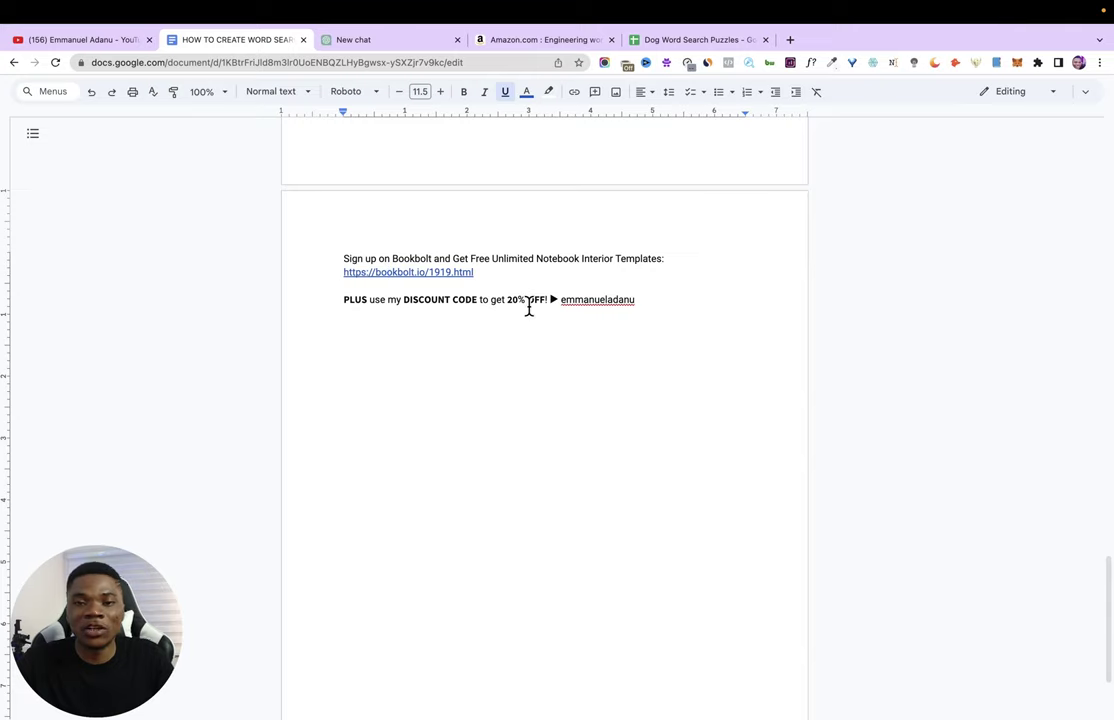
Step: Copy the 20% discount code from the document and paste it as the coupon code on the Book Bolt registration page
double_click(651, 301)
key("super+c")
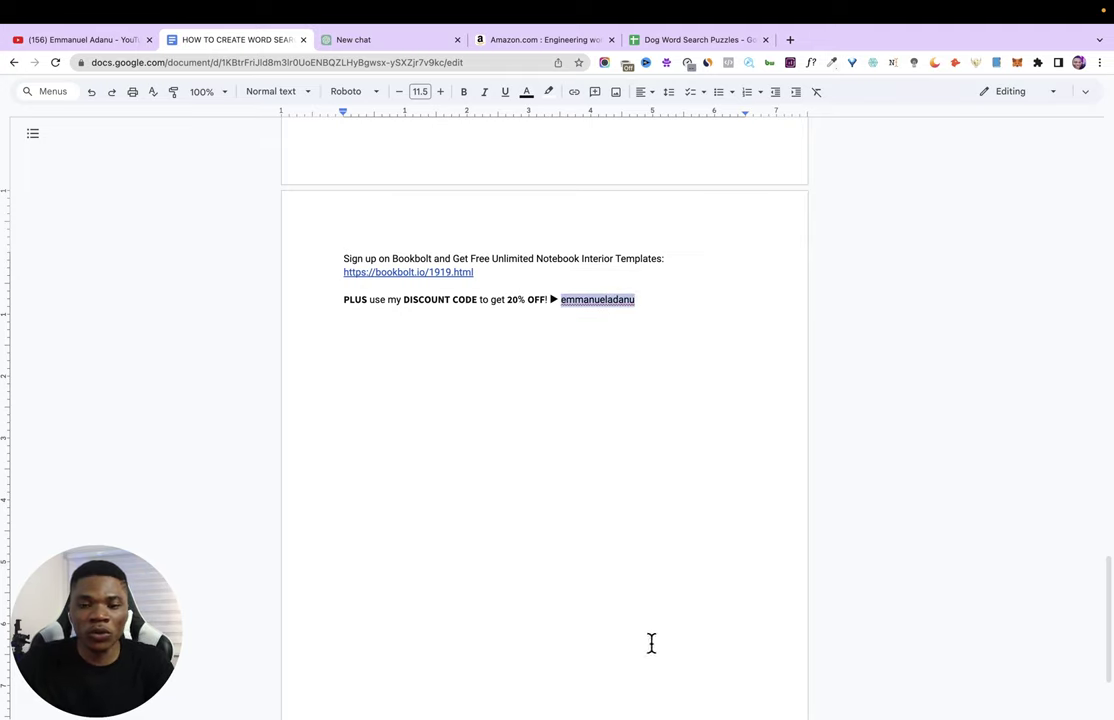
mouse_move(566, 712)
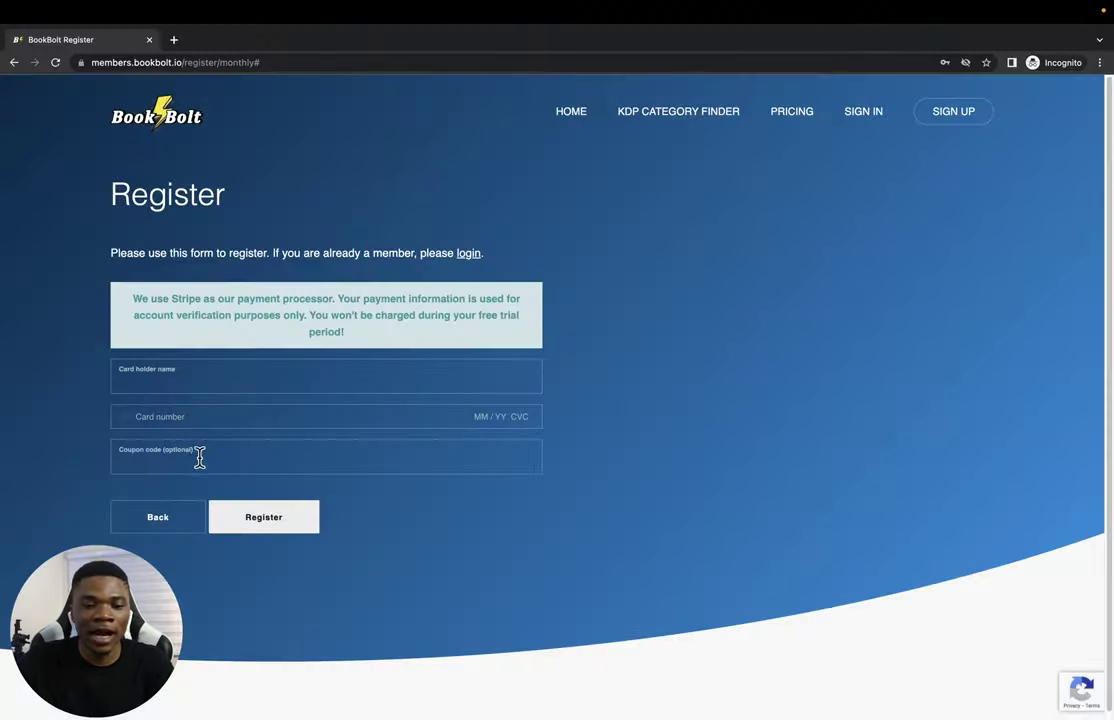
left_click(196, 460)
key("super+v")
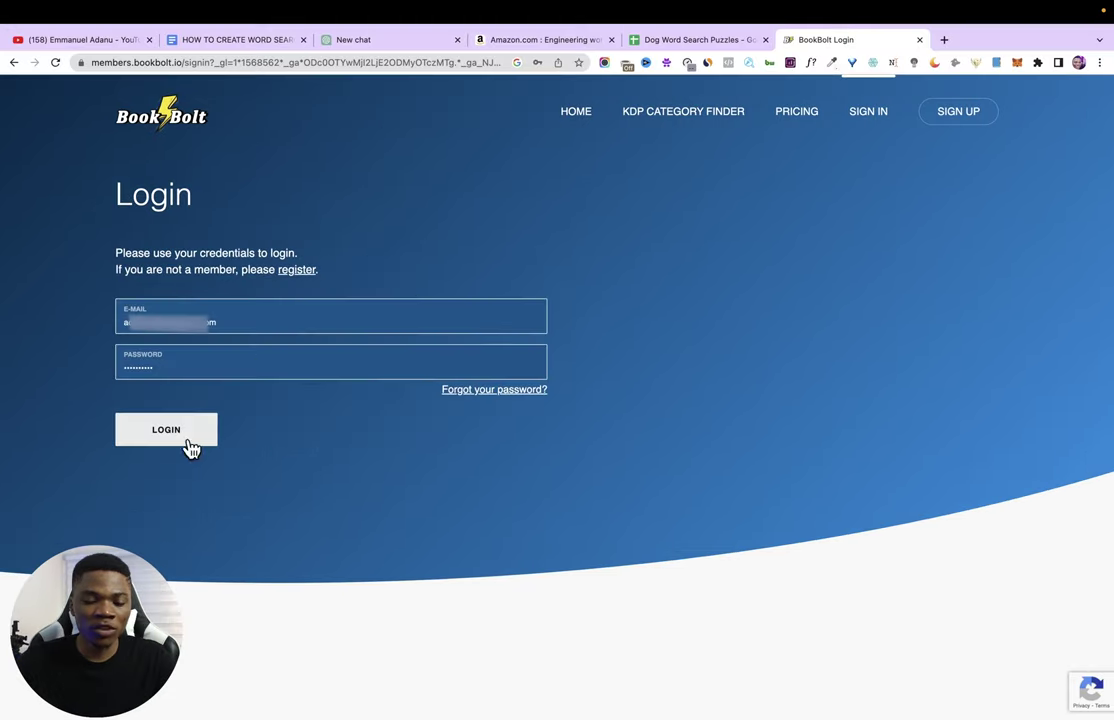
Step: Log in to Book Bolt with the filled-in credentials and dismiss the KDP Fundamentals course offer
left_click(160, 441)
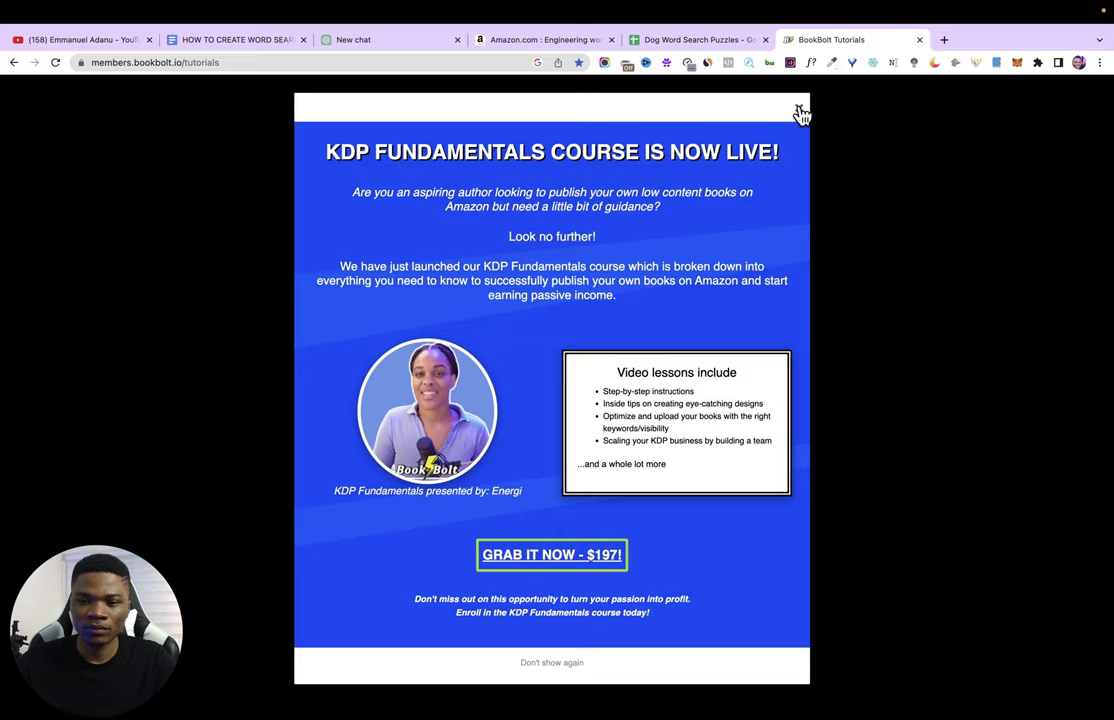
left_click(800, 110)
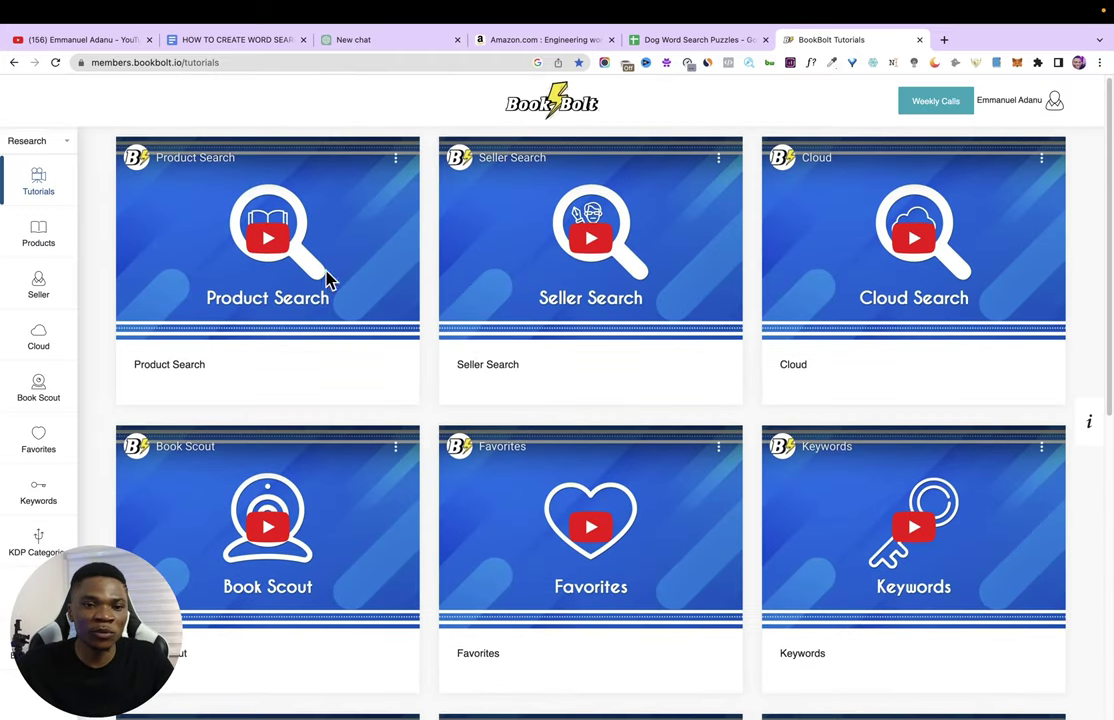
scroll(326, 281, "down", 1)
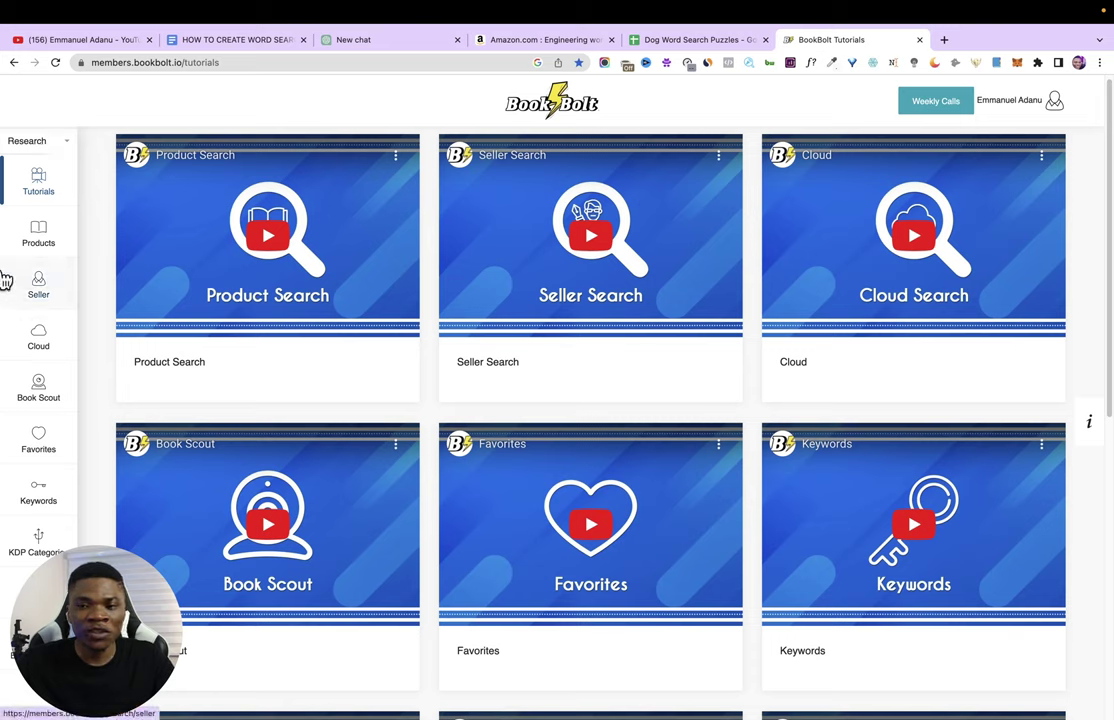
Step: Switch the members area from Research to Create and open Book Bolt Studio
left_click(48, 143)
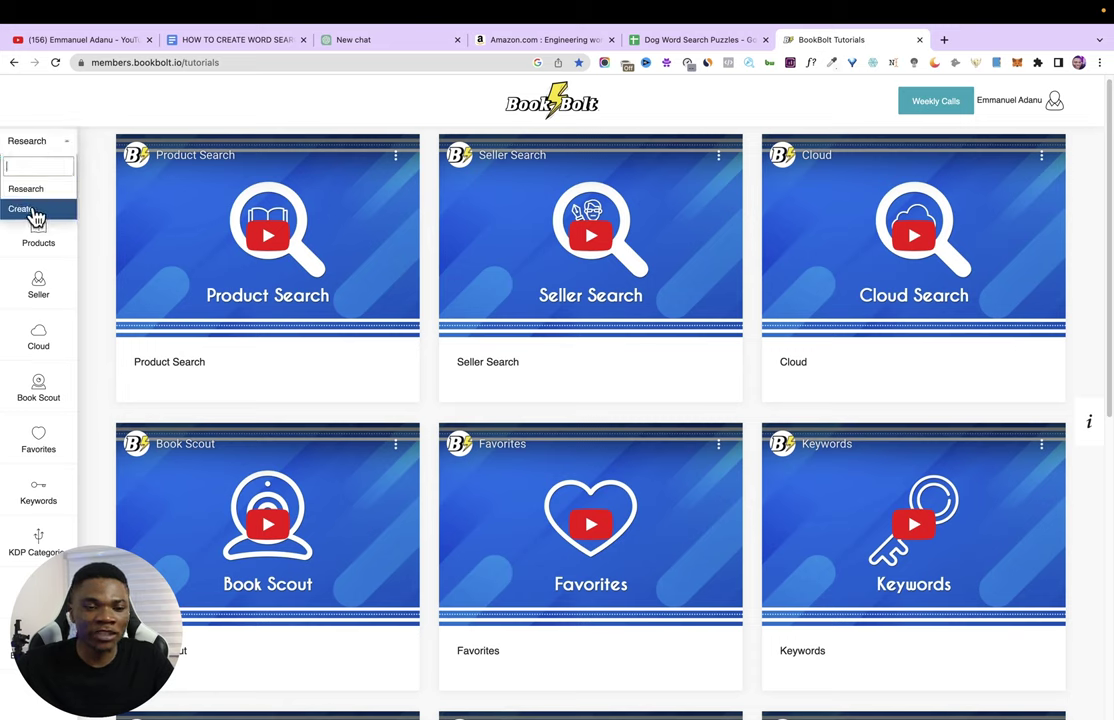
left_click(35, 213)
left_click(37, 184)
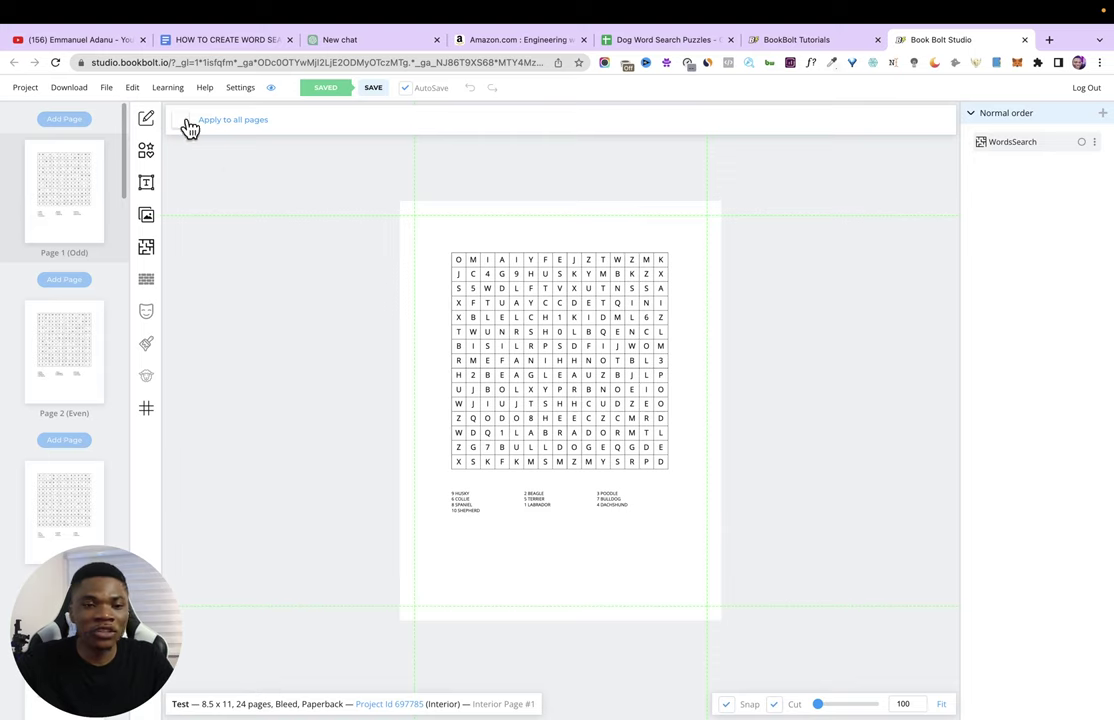
Step: Delete the current Test project
left_click(30, 90)
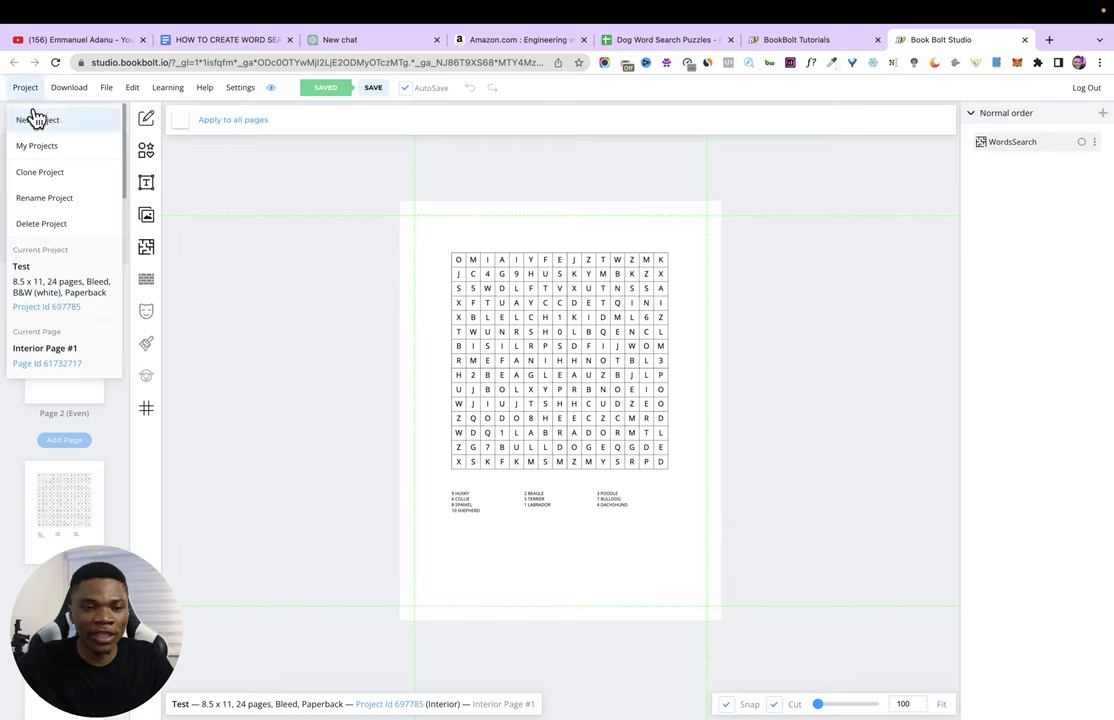
left_click(30, 223)
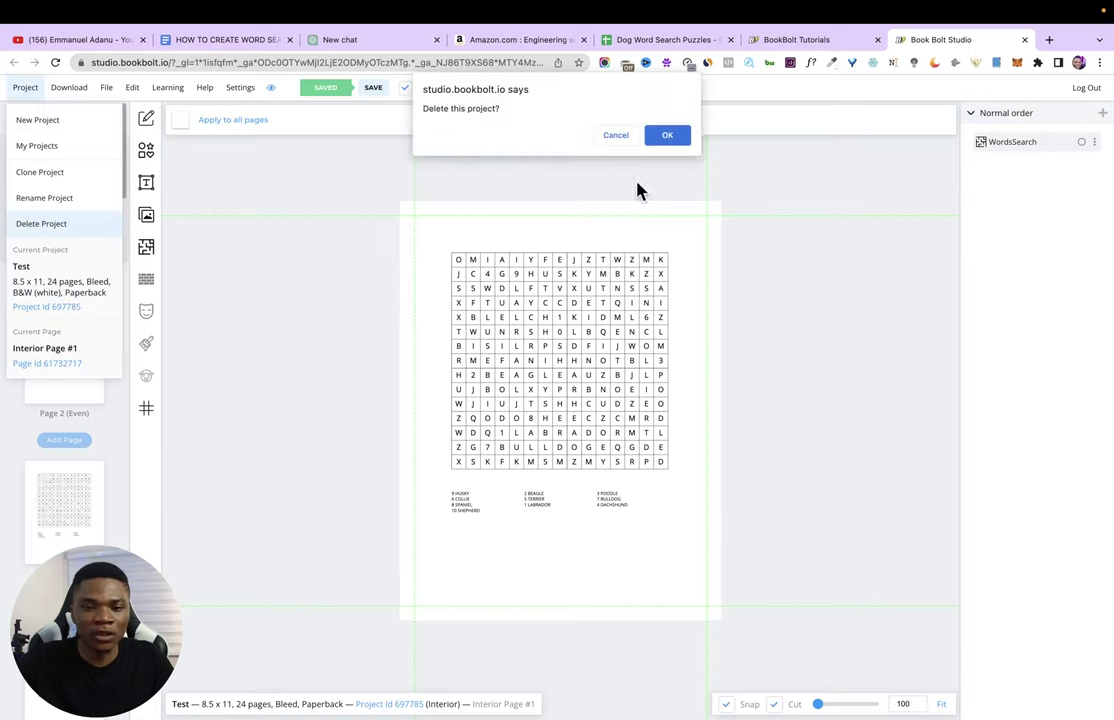
left_click(670, 138)
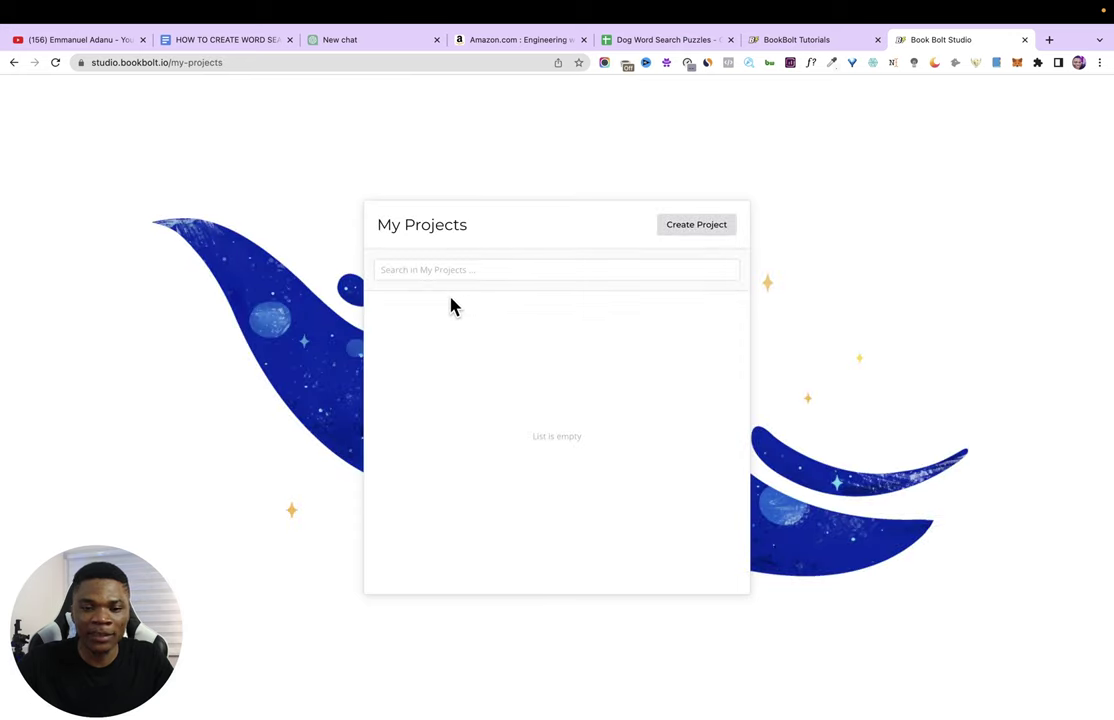
Step: Start a new project of the type Paperback: Interior
left_click(697, 226)
left_click(545, 299)
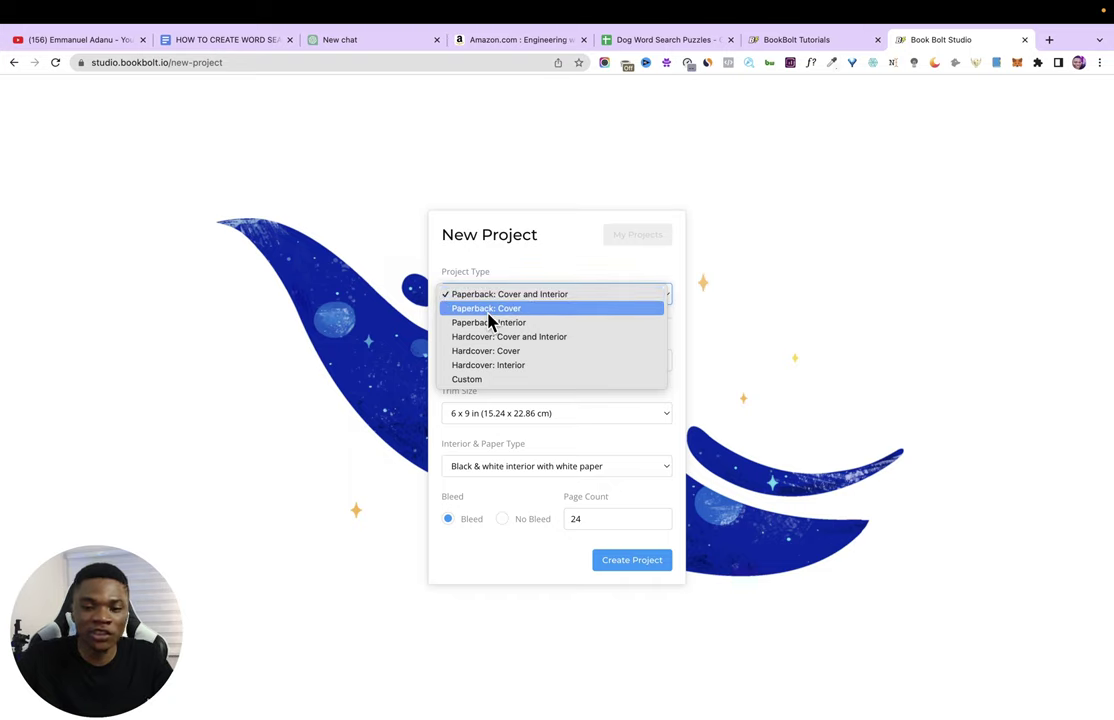
left_click(540, 323)
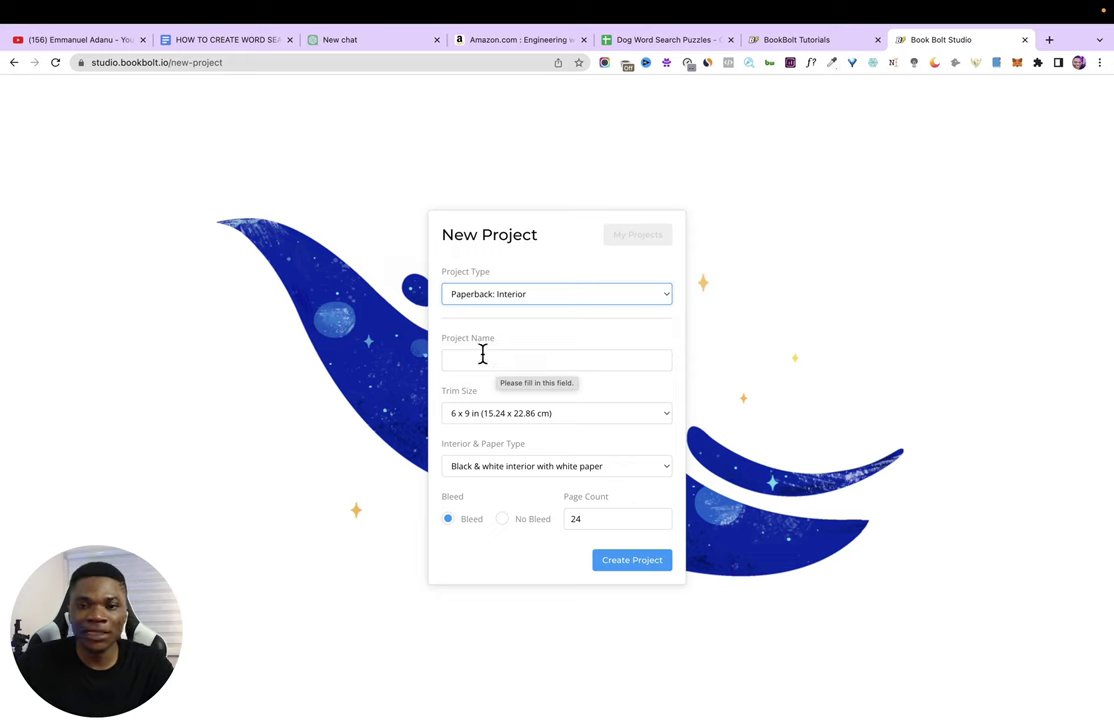
Step: Copy "Dog Word Search Puzzles" from the title in the Google Docs document and paste it as the new project's name
left_click(238, 40)
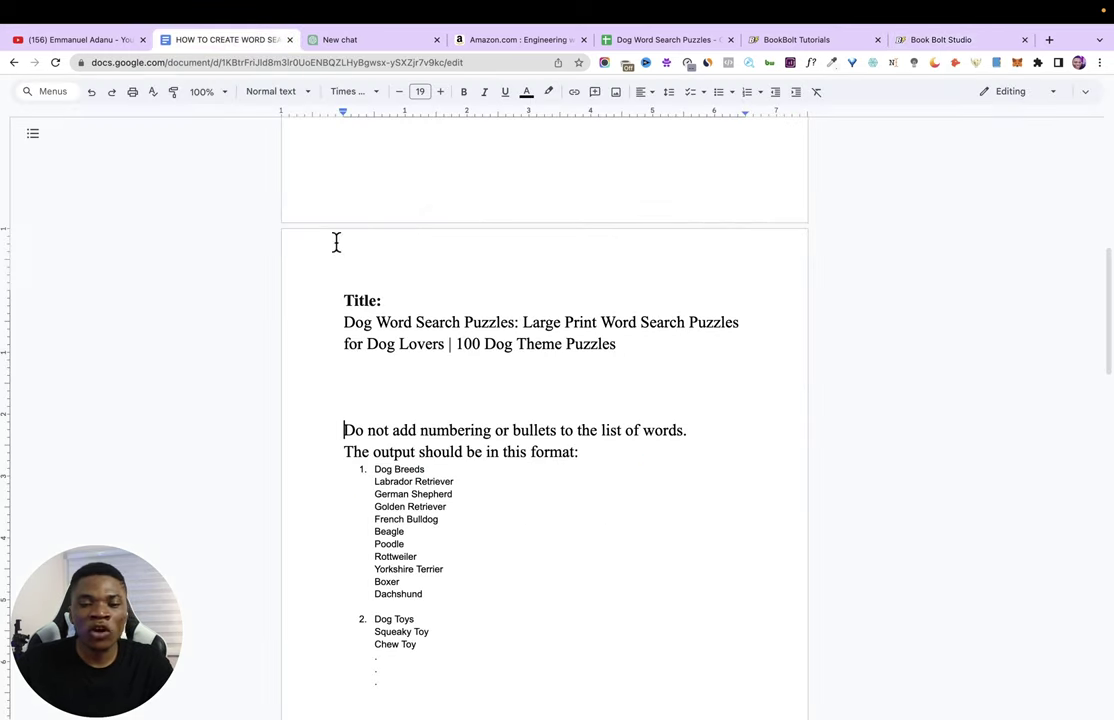
left_click_drag(341, 321, 513, 320)
key("super+c")
key("super+9")
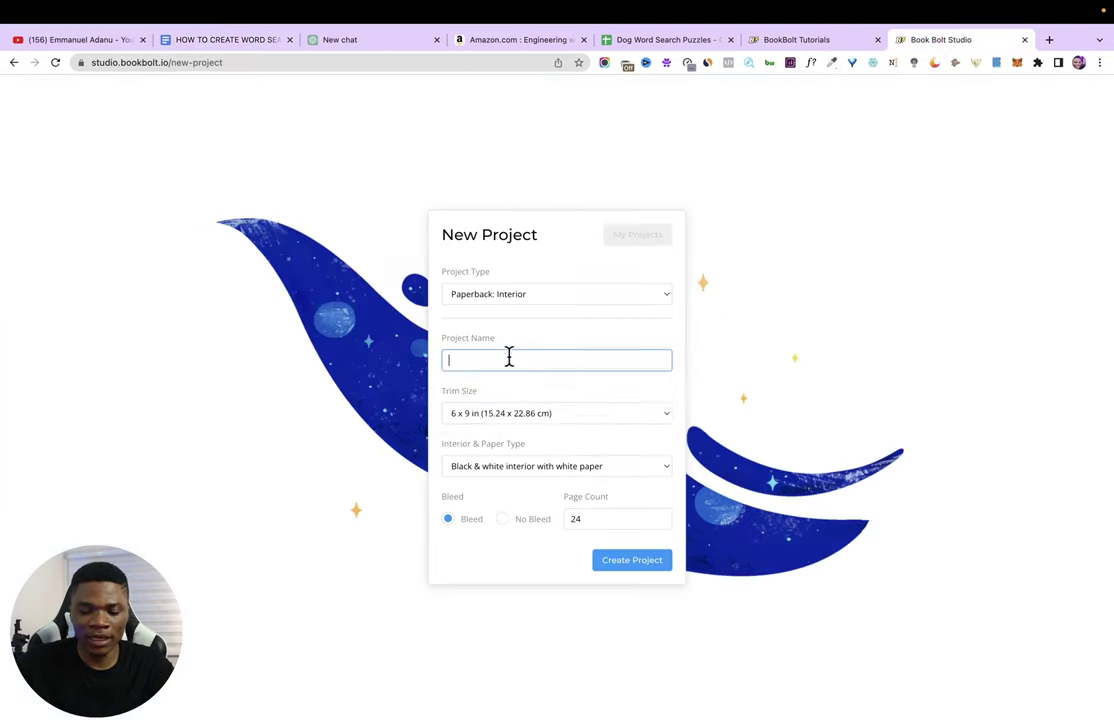
key("super+v")
left_click(620, 332)
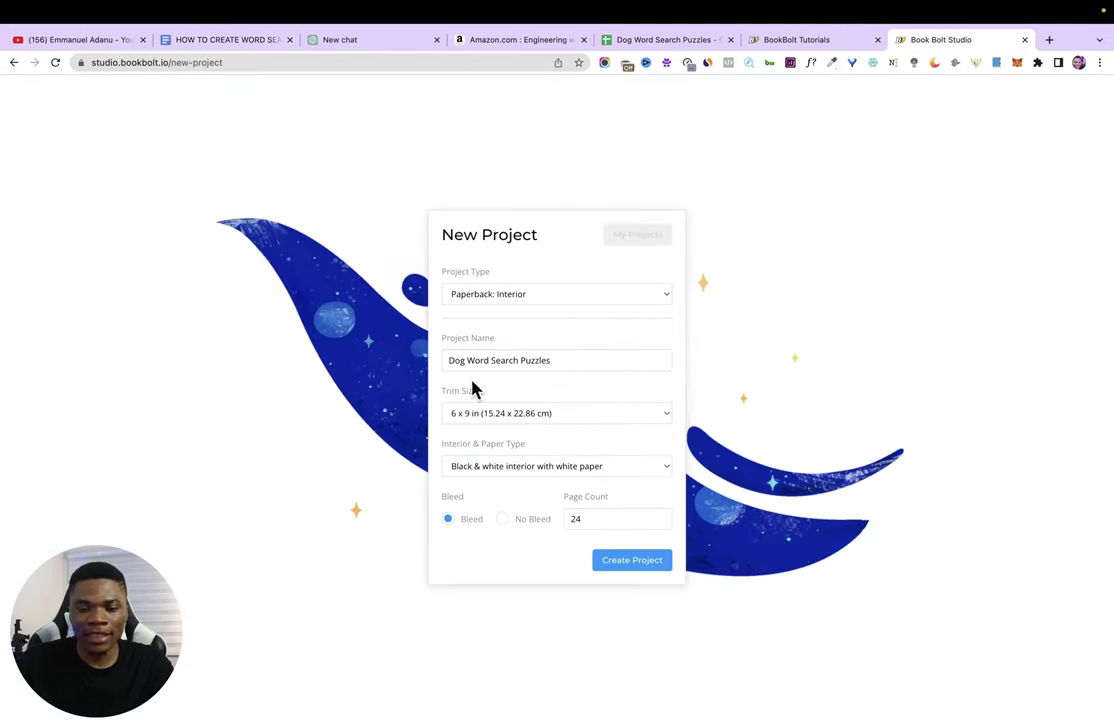
Step: Create the project with an 8.5 x 11 in trim size, black & white interior with white paper, and 54 pages
left_click(561, 416)
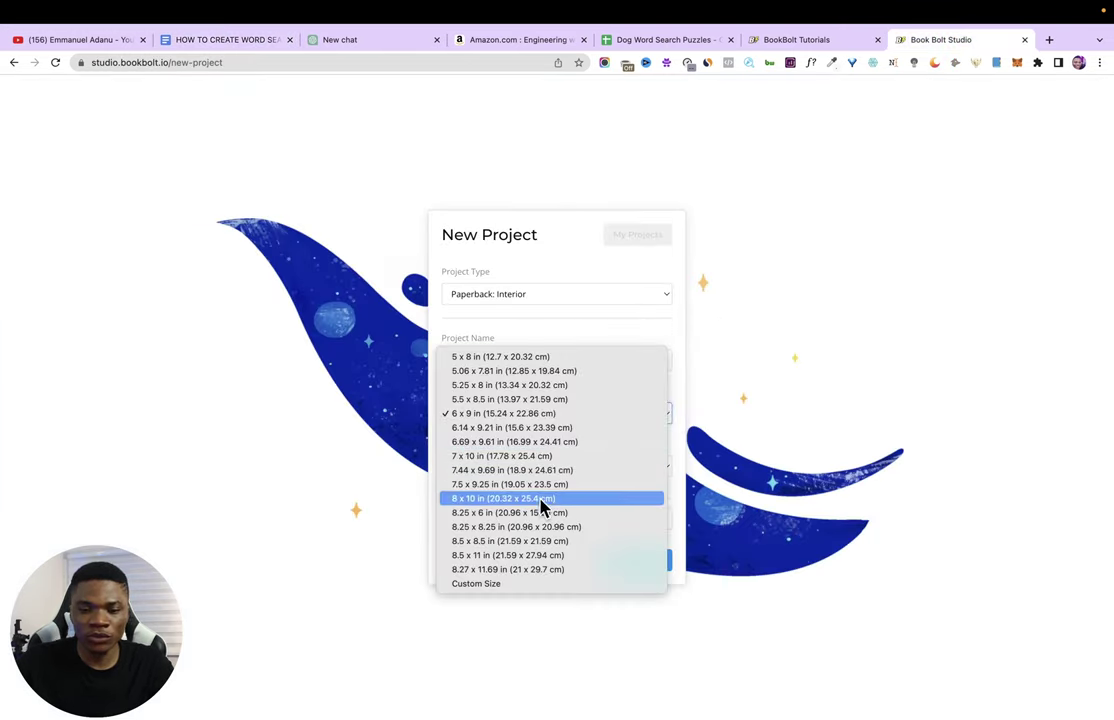
left_click(518, 560)
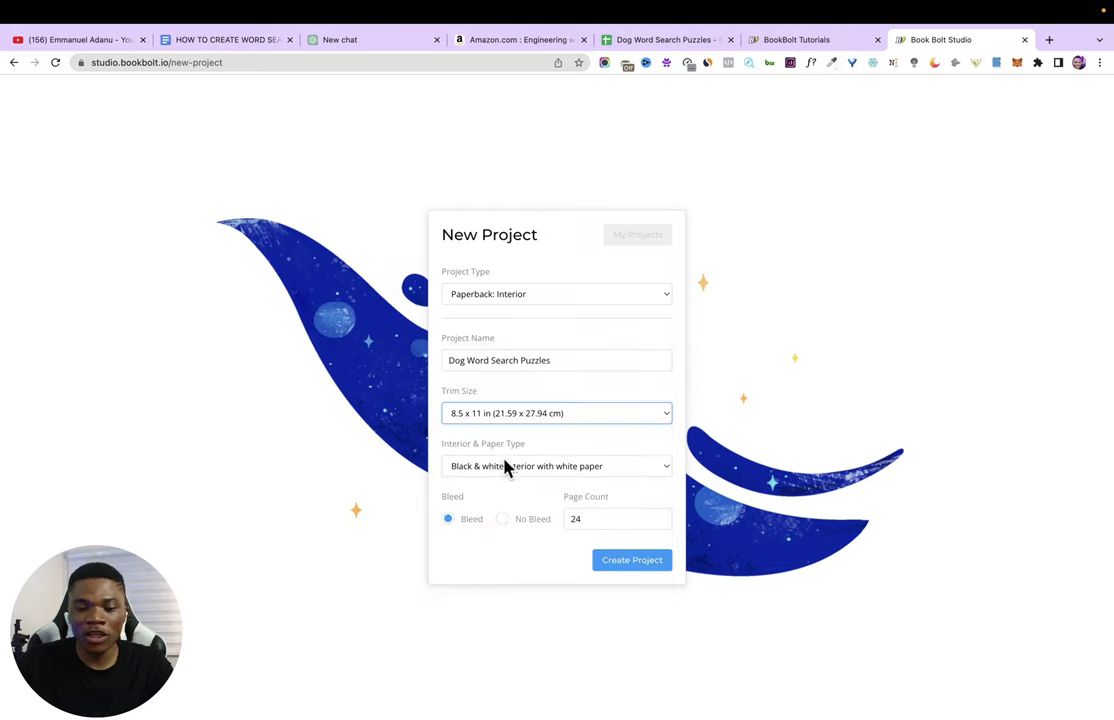
left_click(503, 470)
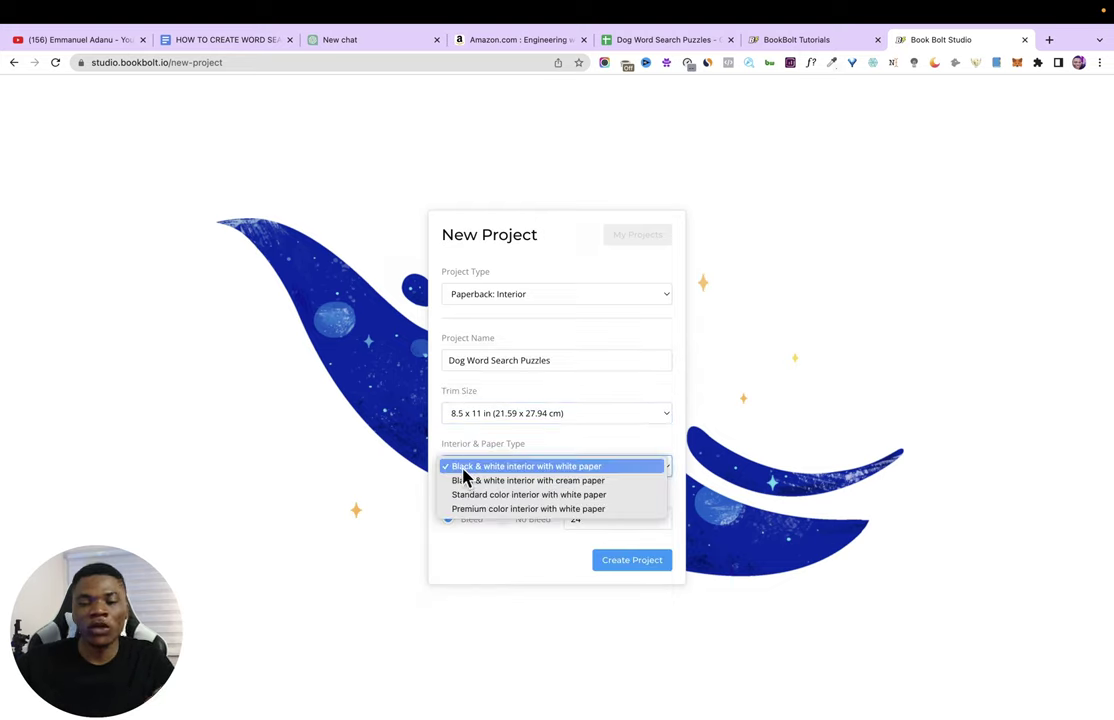
left_click(338, 489)
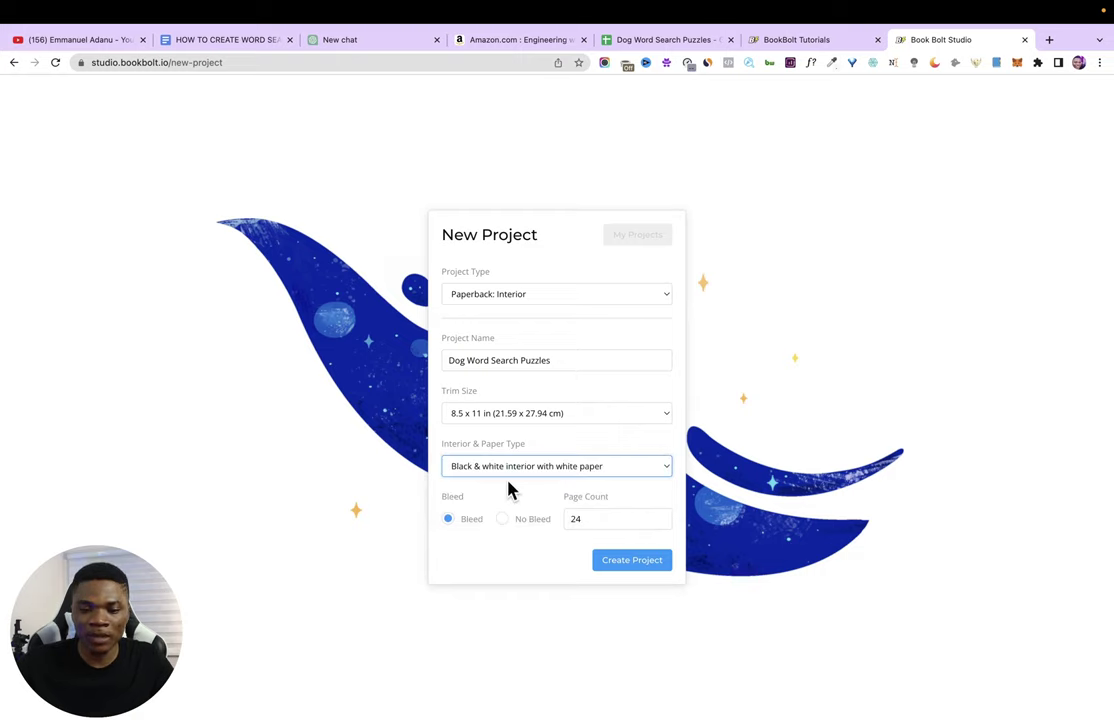
left_click(598, 518)
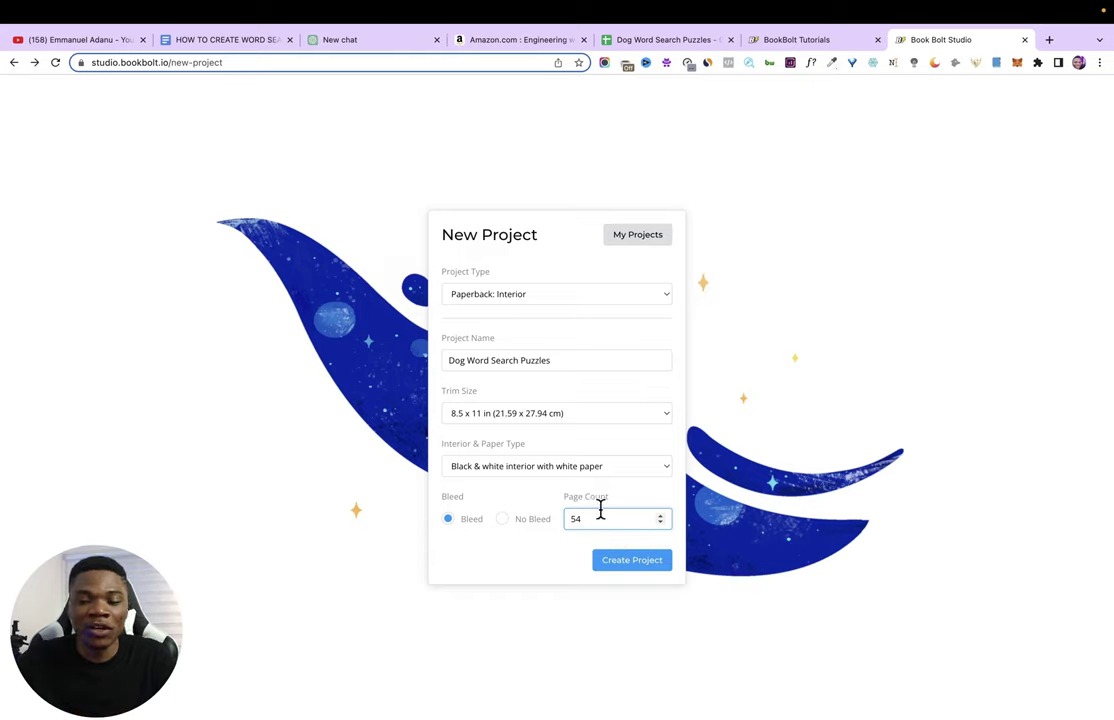
left_click(638, 569)
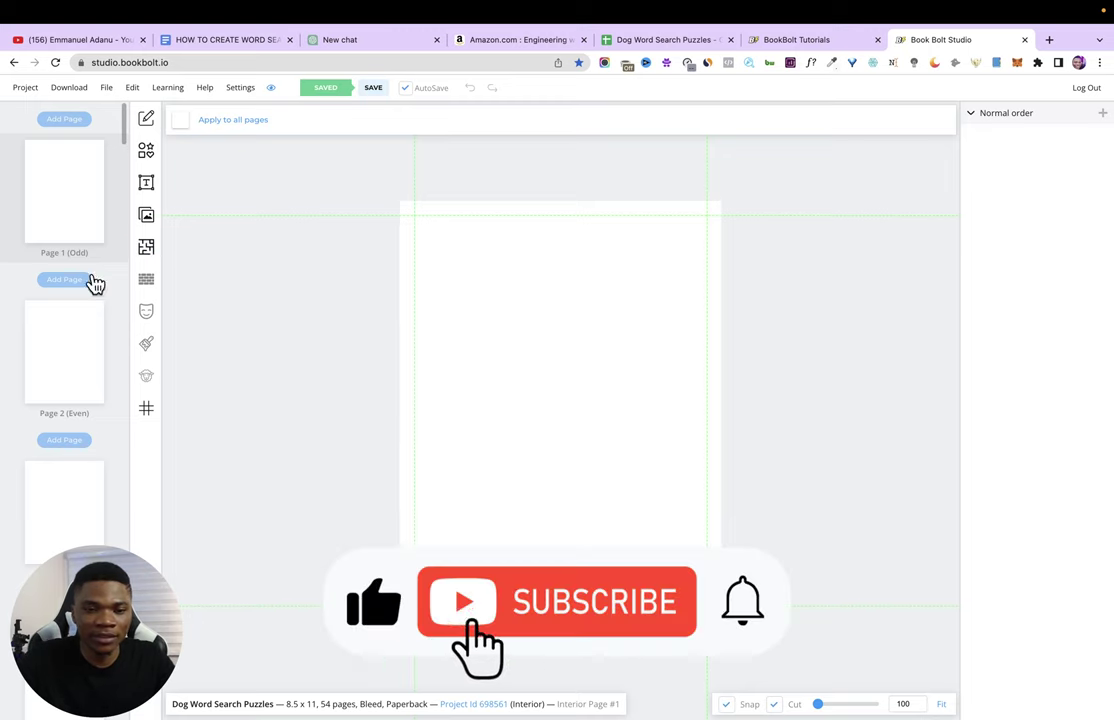
Step: Filter the Interior Templates Library by Word Puzzle and choose the WordsSearch template
left_click(147, 254)
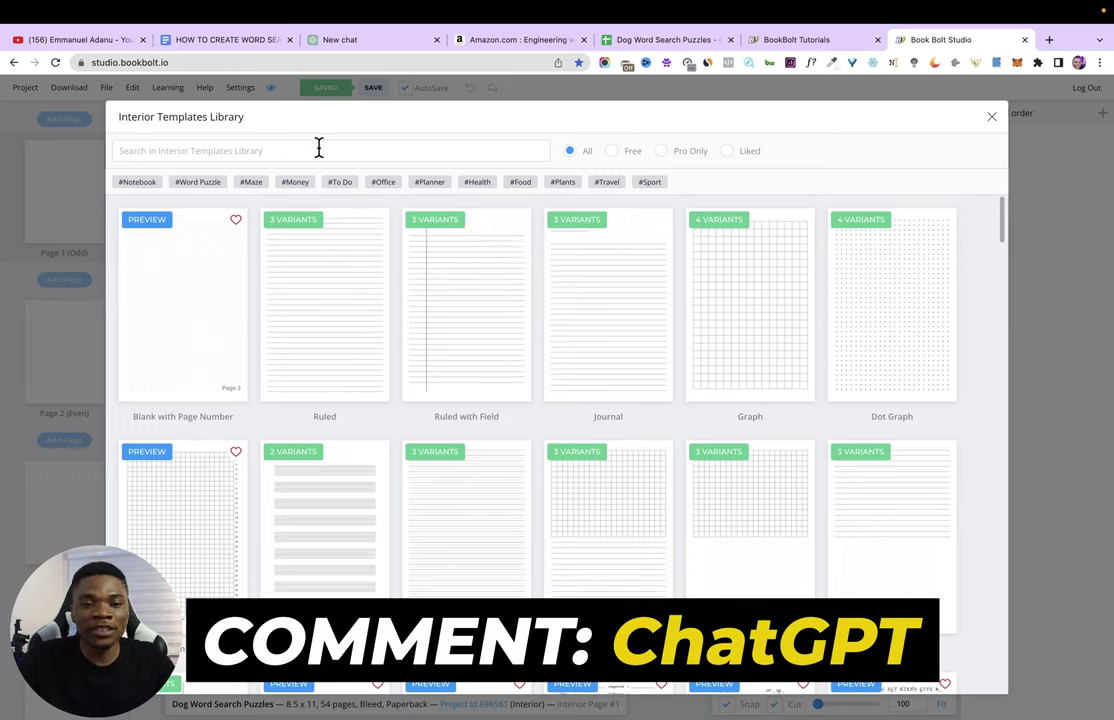
left_click(196, 184)
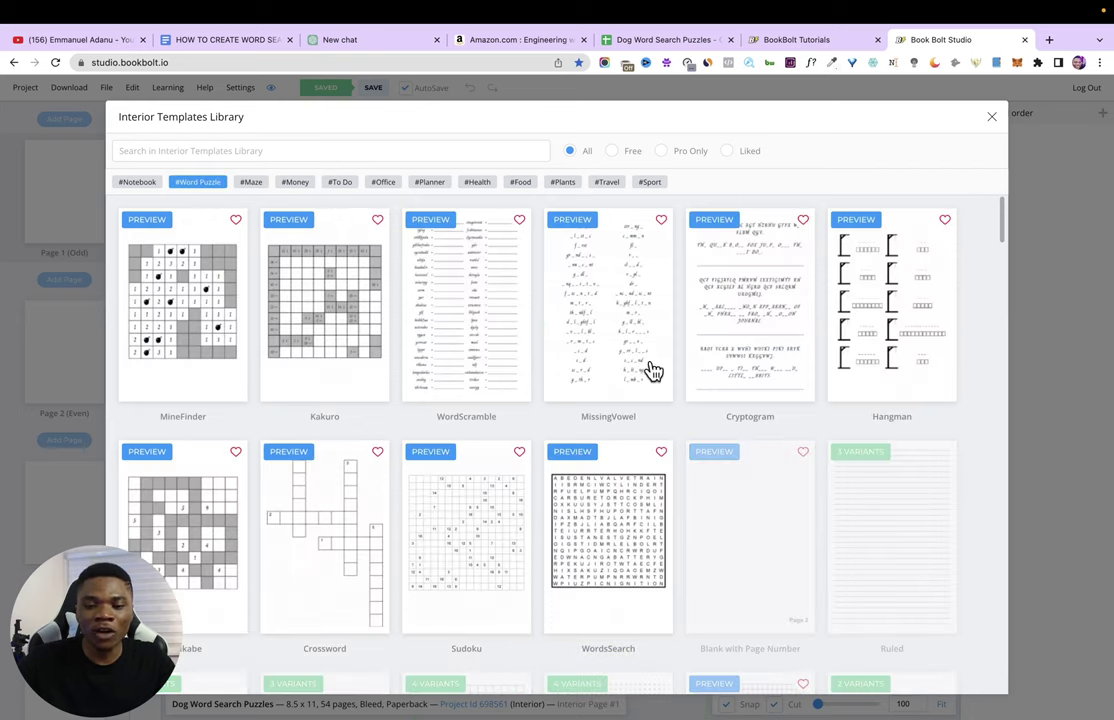
scroll(617, 442, "down", 3)
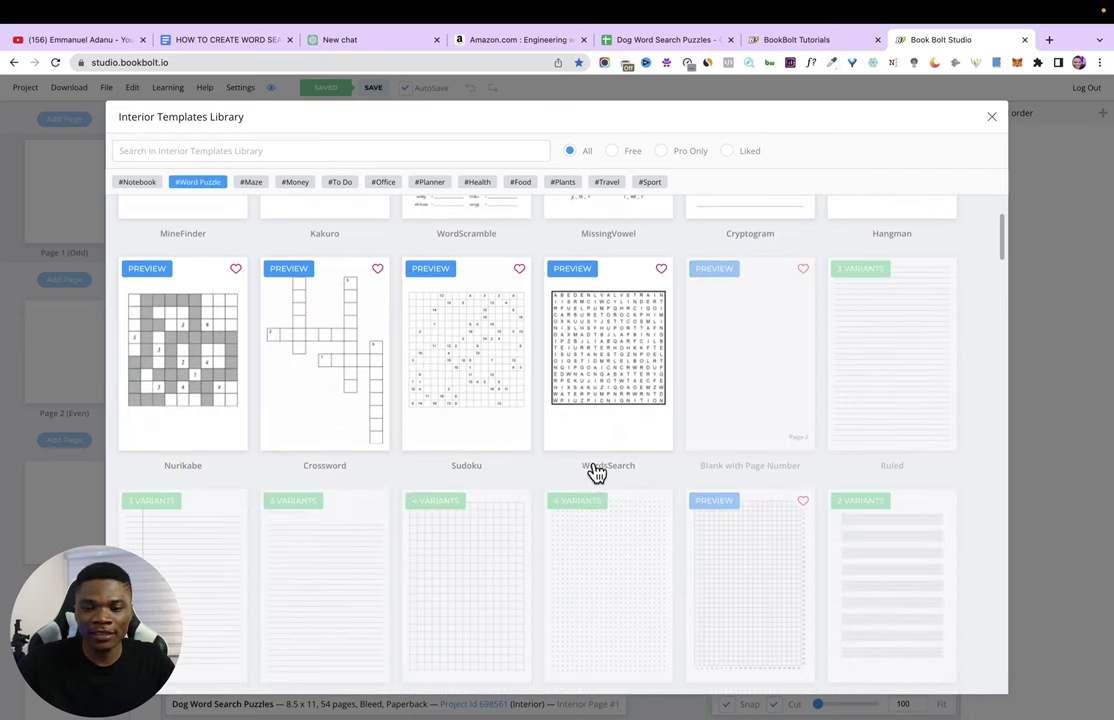
left_click(627, 440)
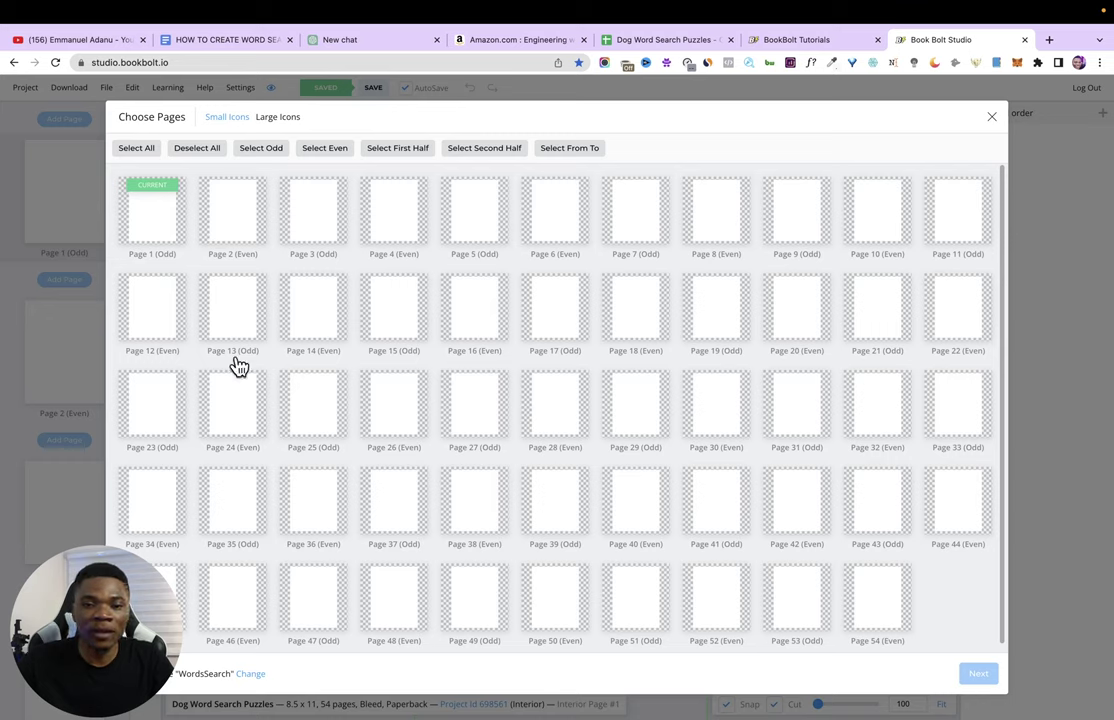
Step: Select pages 3 through 27 as the pages for the WordsSearch template
left_click(316, 219)
left_click(392, 220)
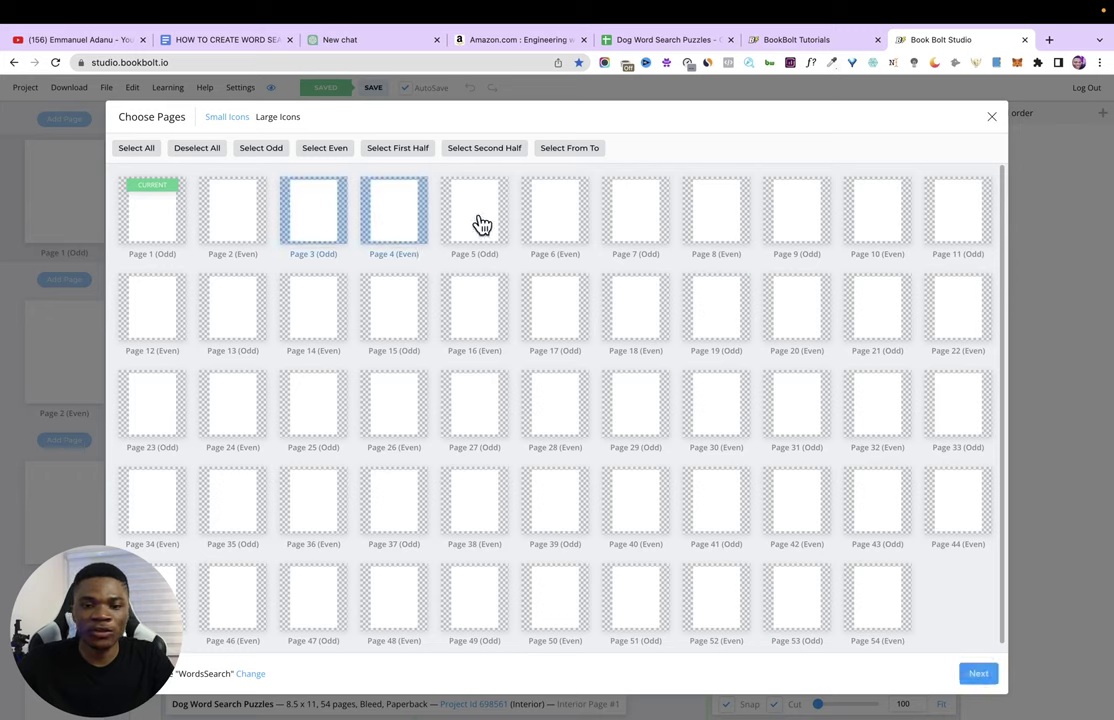
left_click(476, 224)
left_click(552, 228)
left_click(635, 228)
left_click(718, 230)
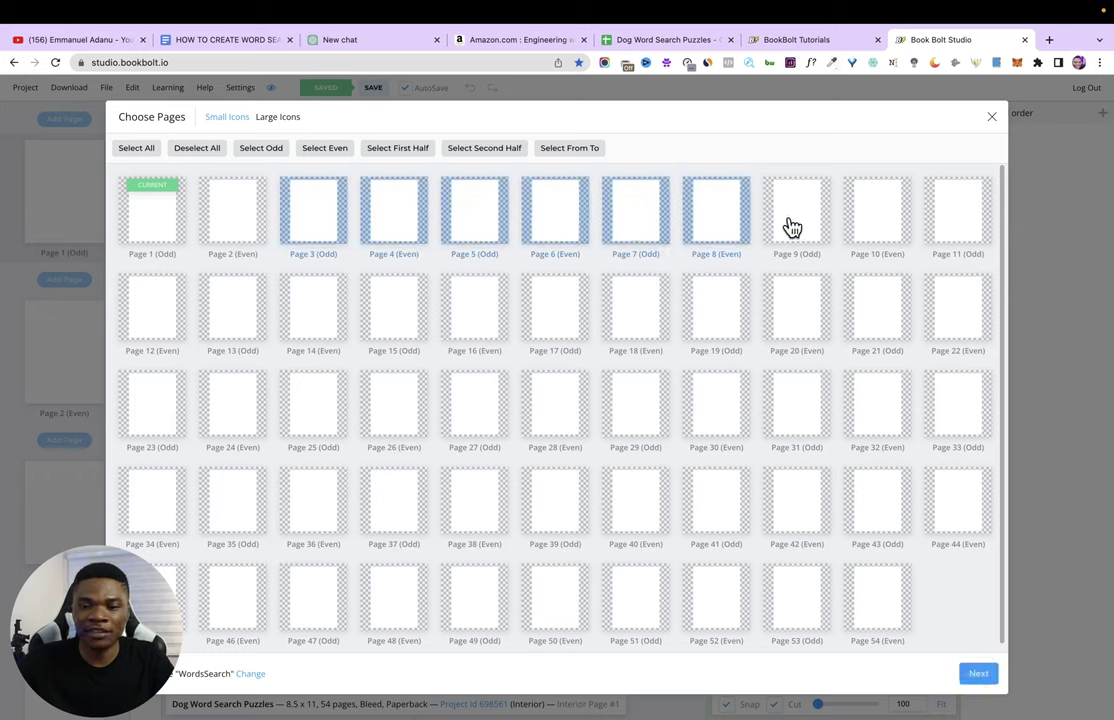
left_click(793, 229)
left_click(868, 229)
left_click(940, 228)
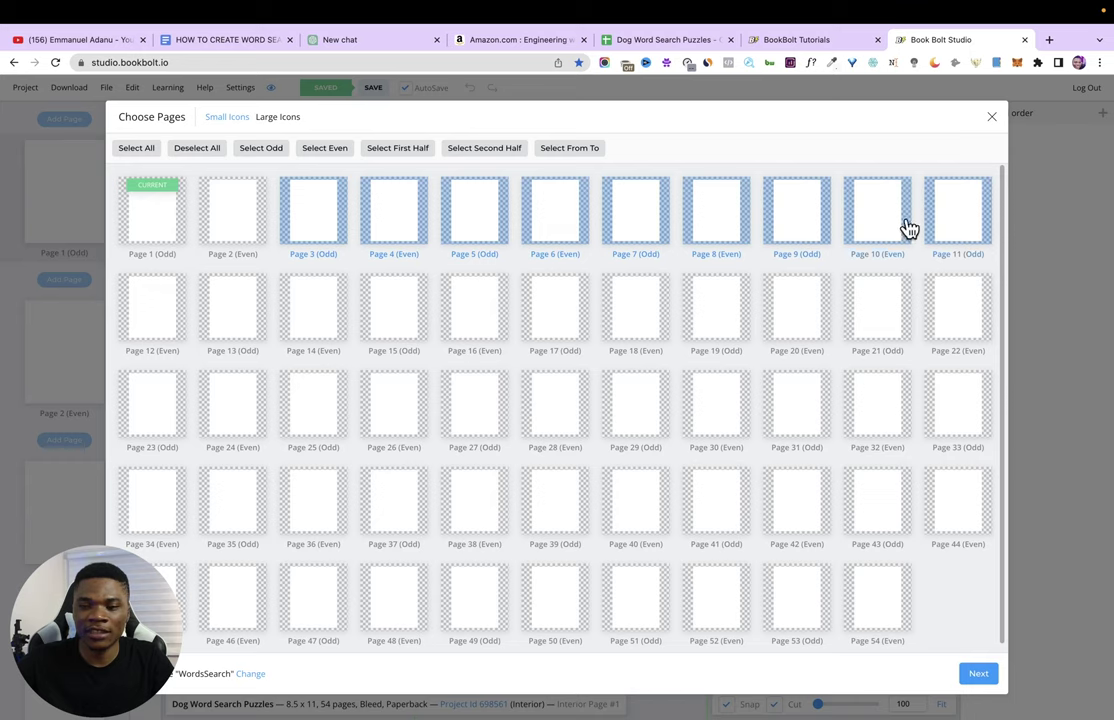
left_click(155, 325)
left_click(228, 327)
left_click(298, 326)
left_click(395, 322)
left_click(475, 322)
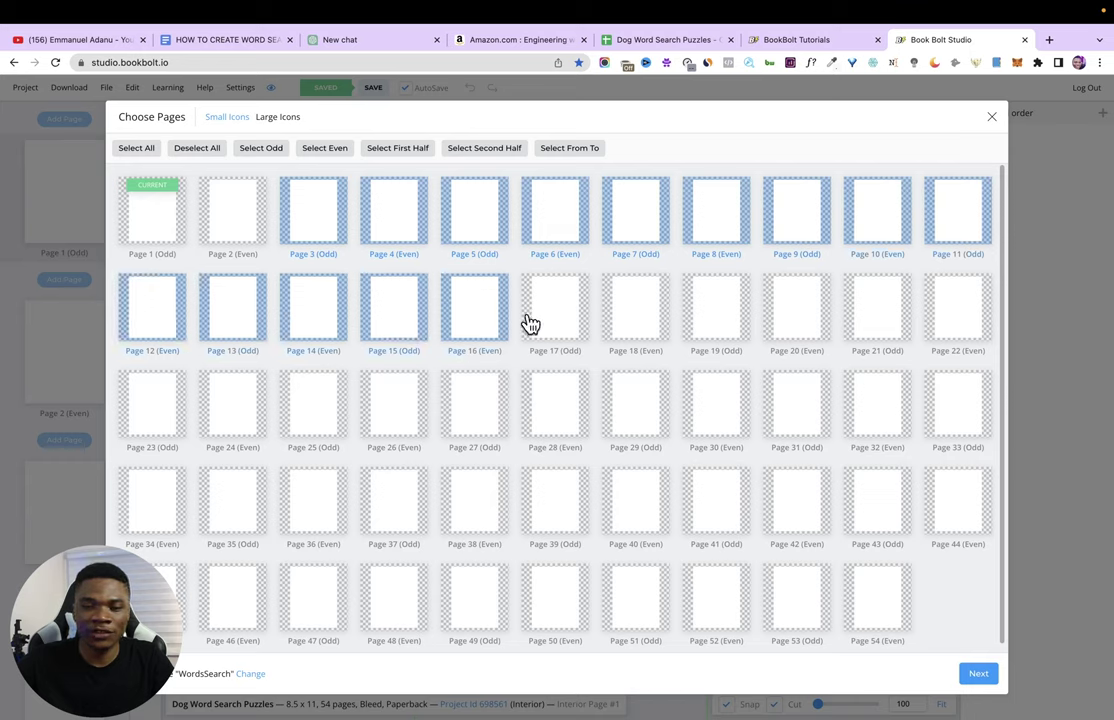
left_click(555, 320)
left_click(635, 318)
left_click(710, 318)
left_click(790, 316)
left_click(865, 316)
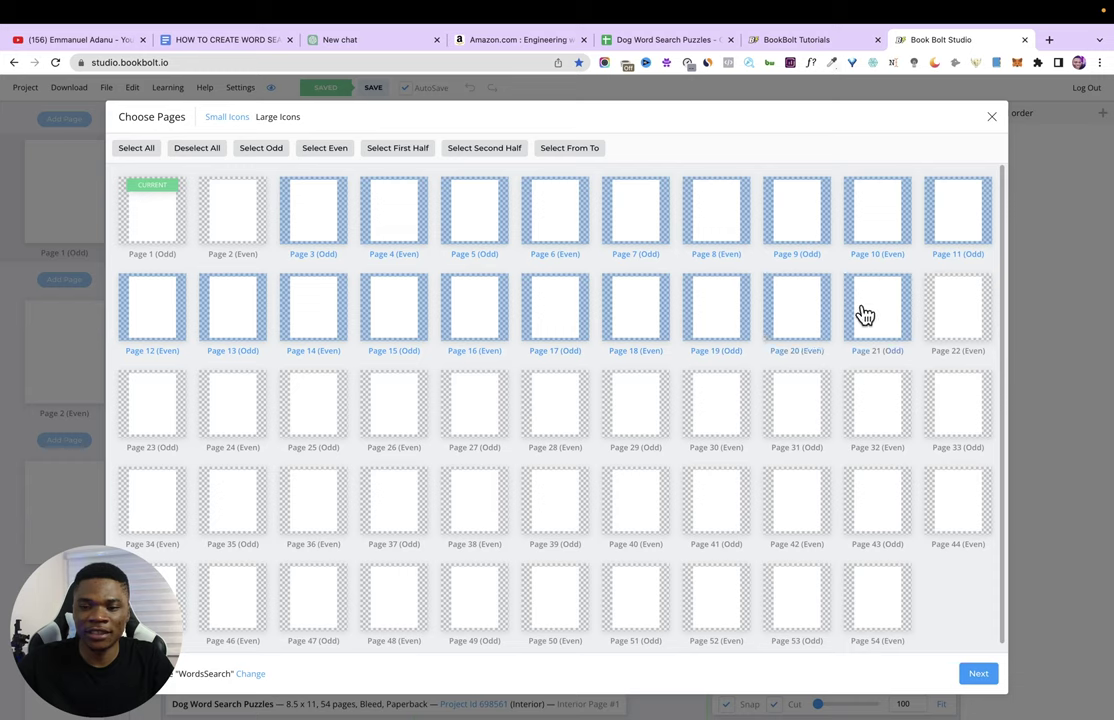
left_click(952, 316)
left_click(155, 405)
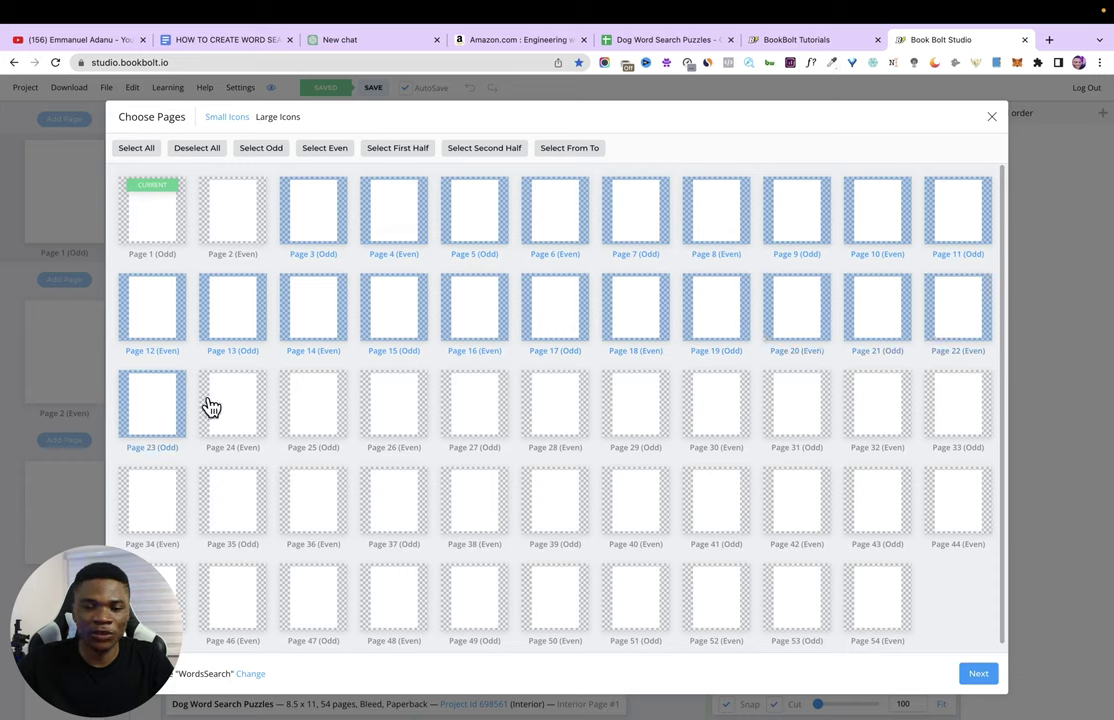
left_click(225, 405)
left_click(305, 406)
left_click(408, 405)
left_click(478, 410)
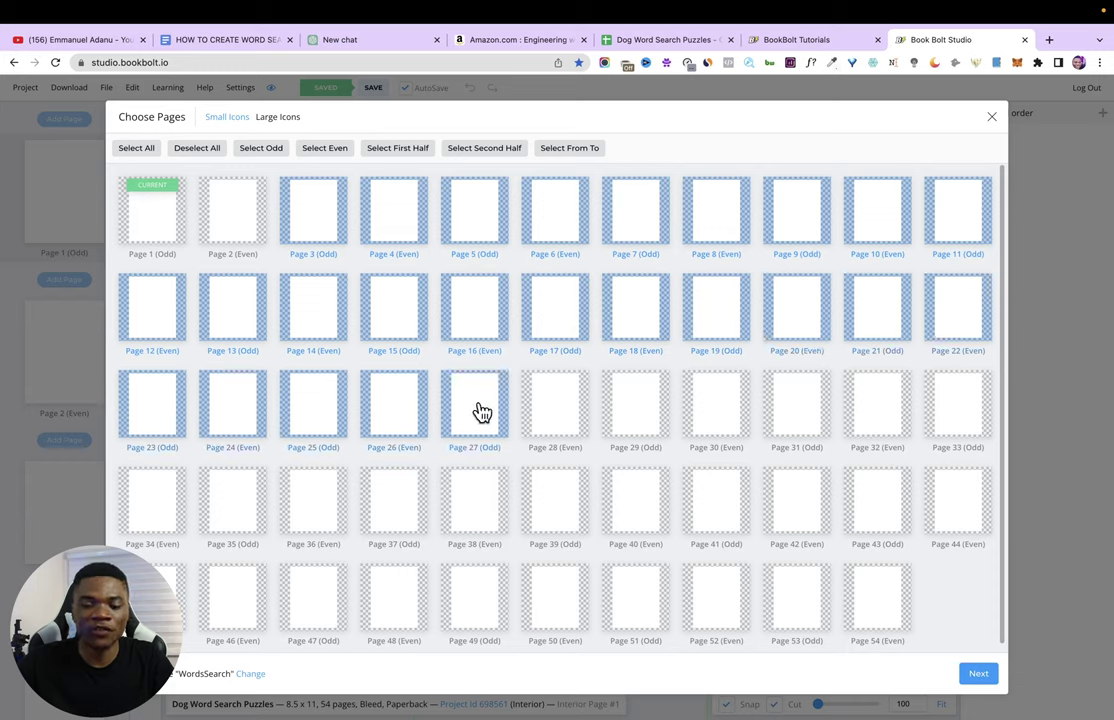
left_click(586, 152)
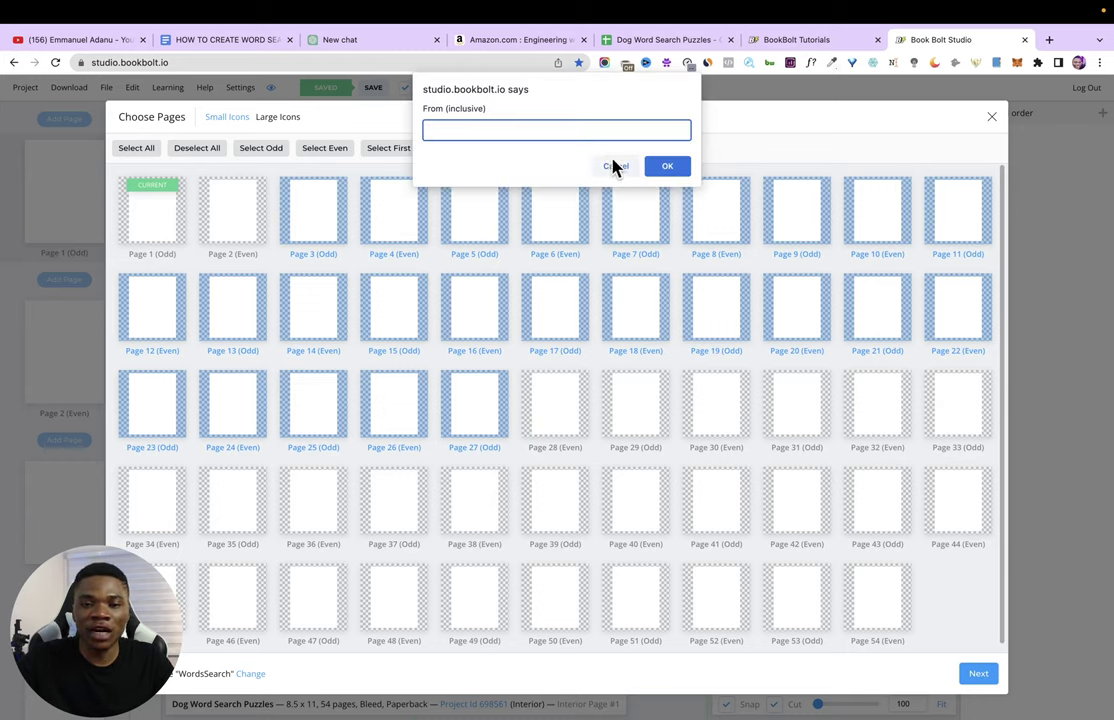
left_click(616, 166)
left_click(616, 166)
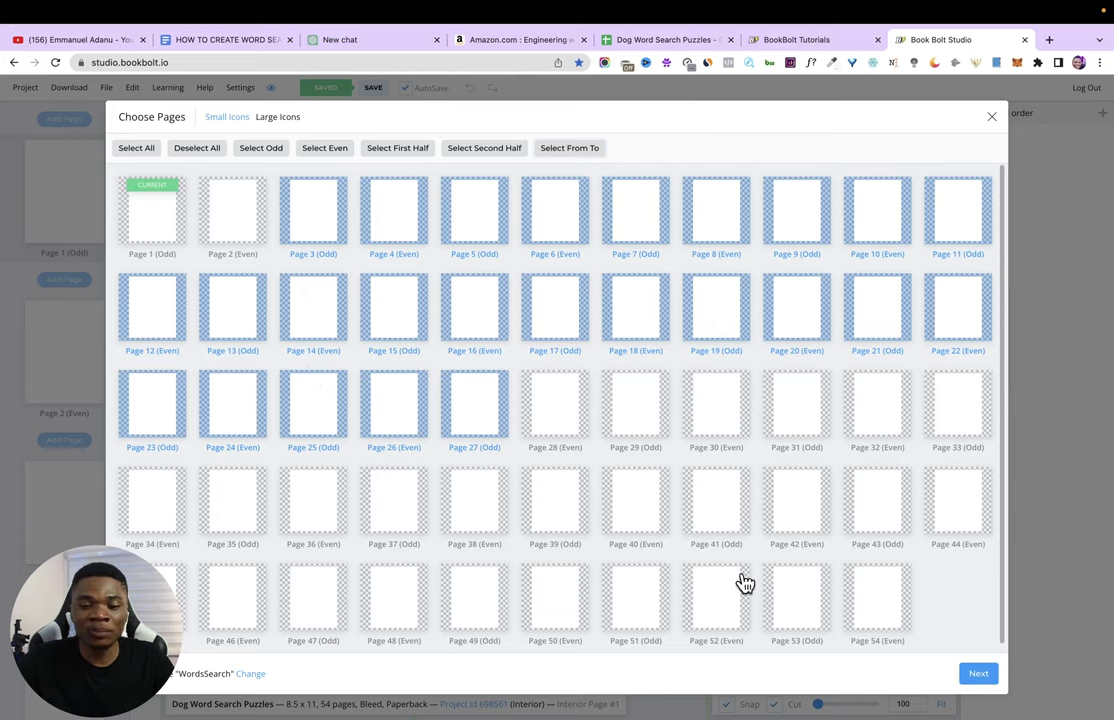
Step: Continue to the template options with the selected pages and set all four page margins to 1 inch
left_click(978, 676)
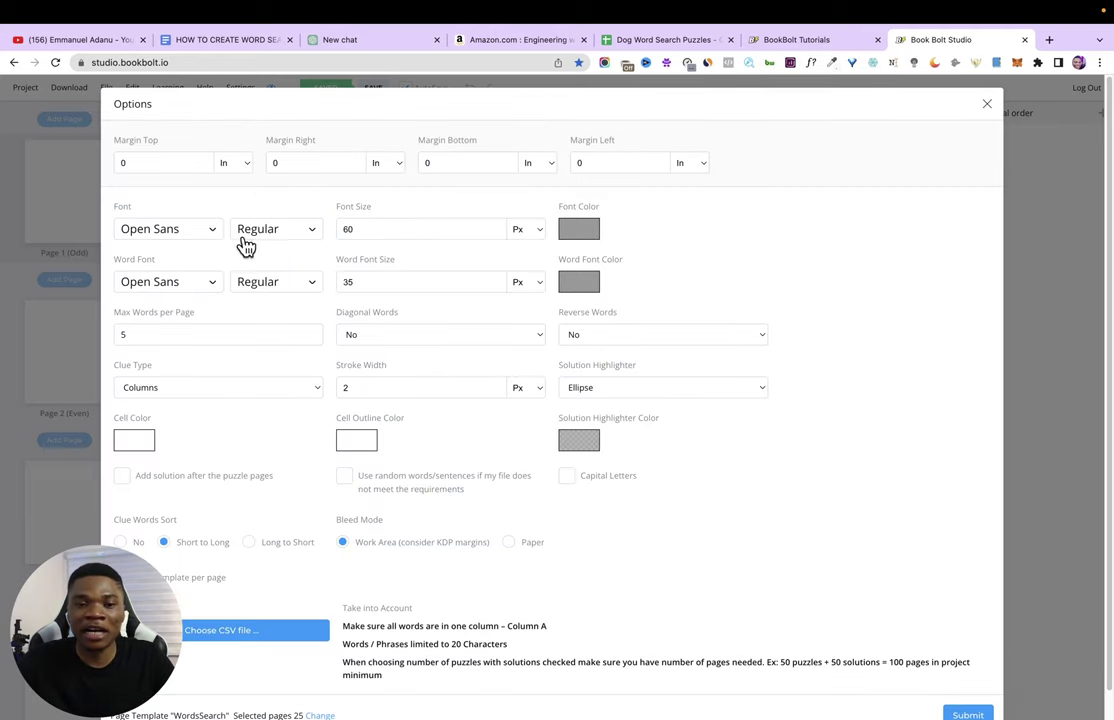
left_click(165, 163)
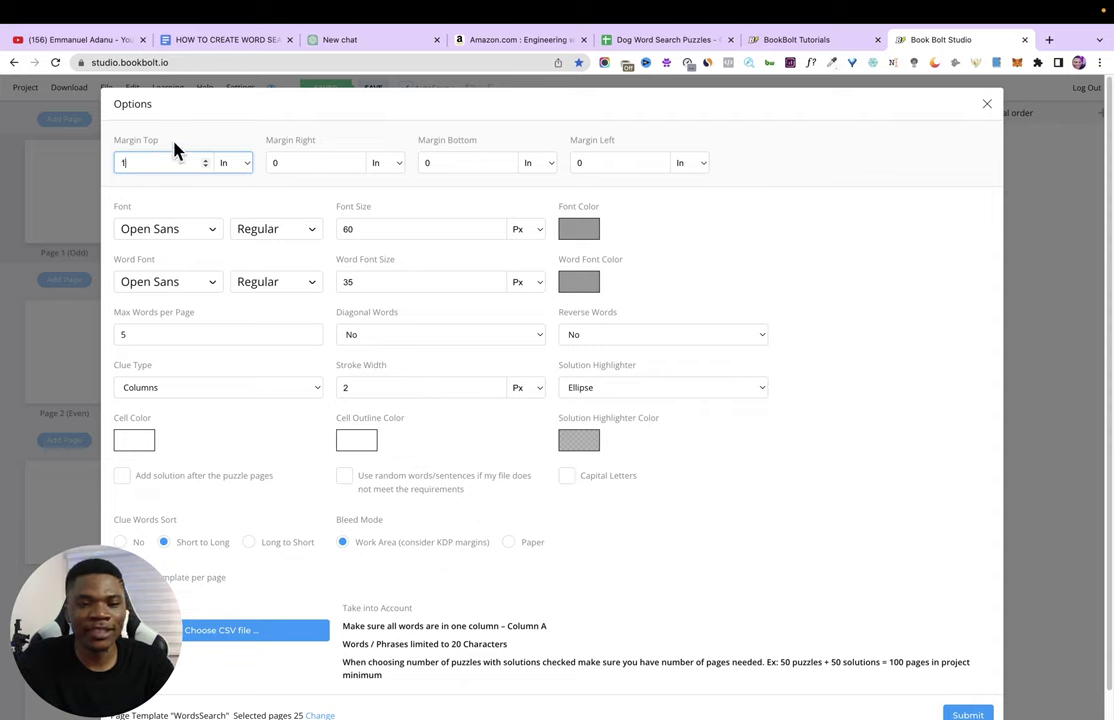
left_click(288, 163)
key("BackSpace")
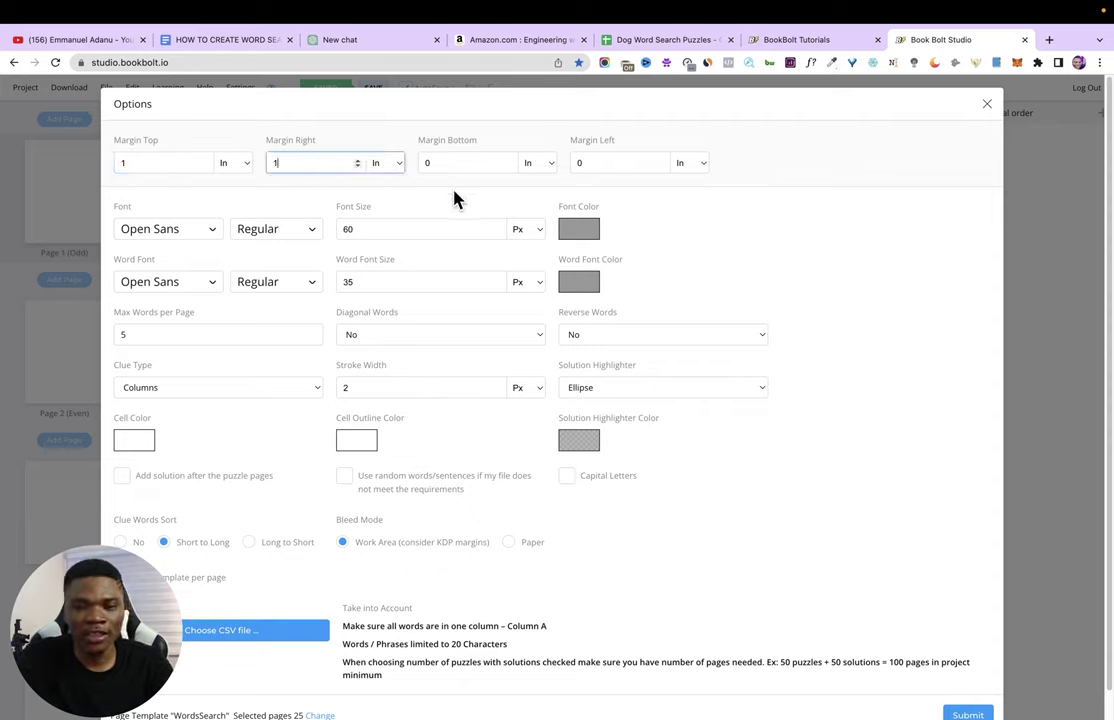
left_click(454, 168)
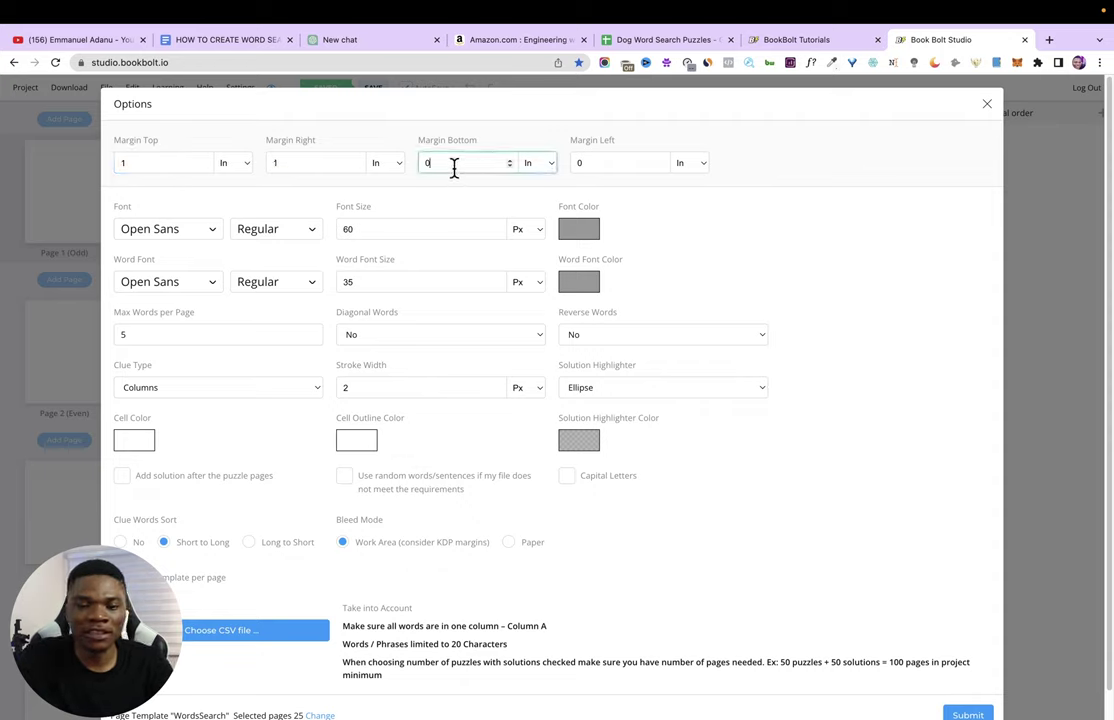
left_click(615, 157)
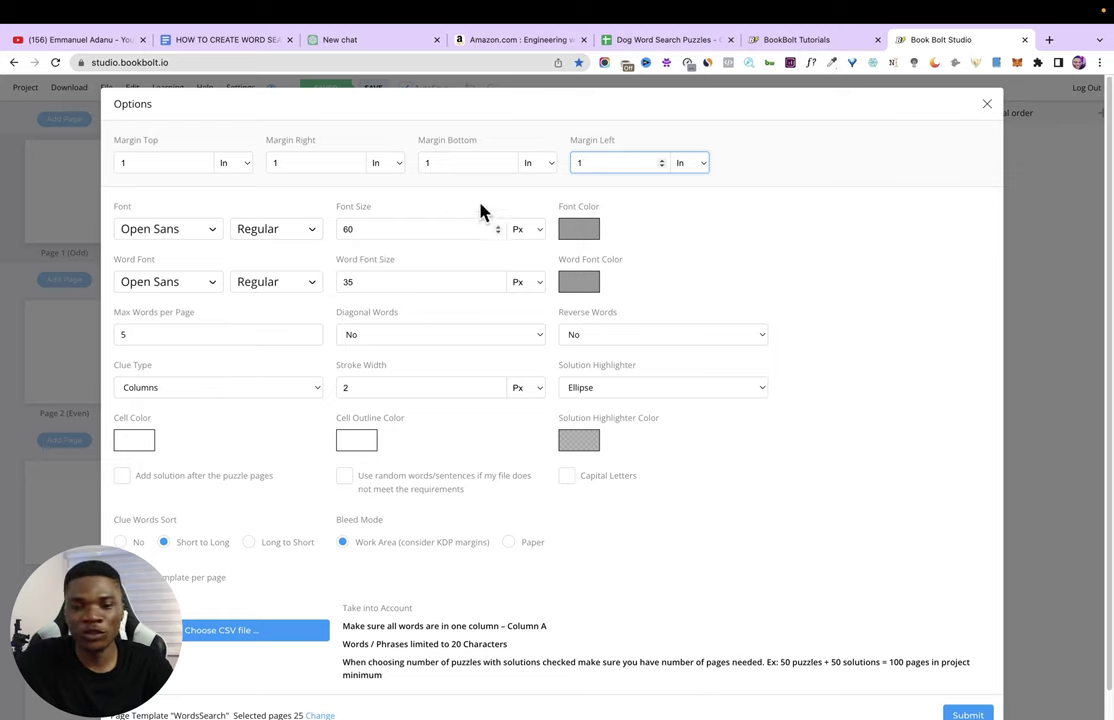
Step: Change both the font color and the word font color to black (#000000)
left_click(579, 231)
left_click_drag(569, 350, 568, 476)
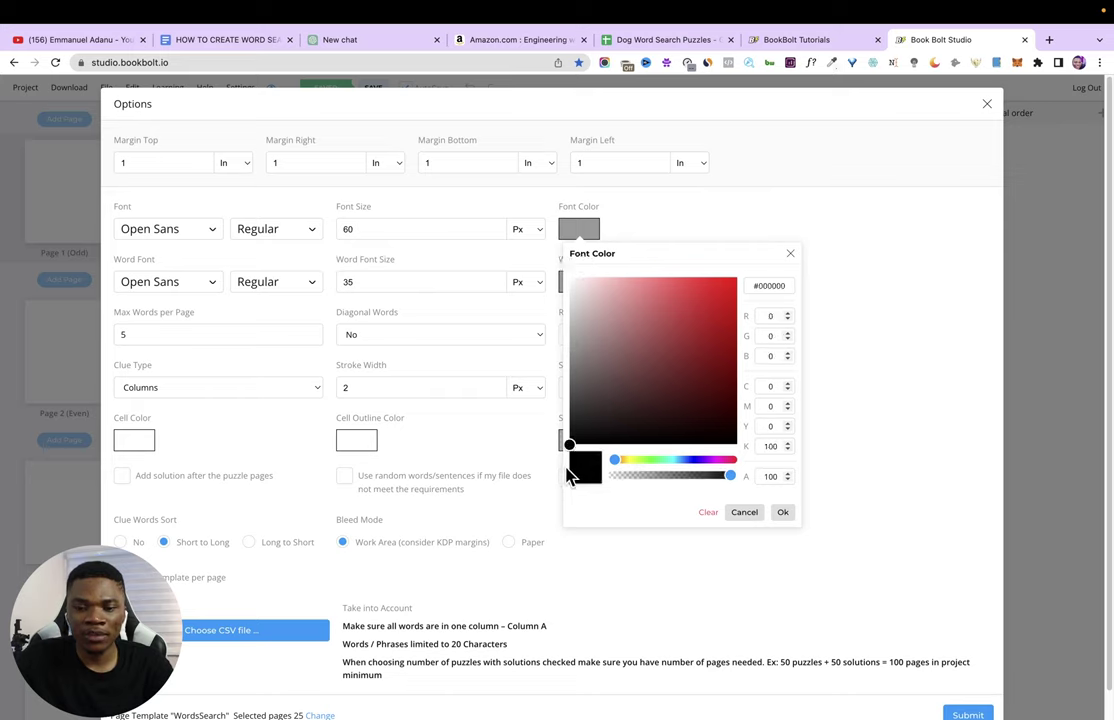
left_click(783, 512)
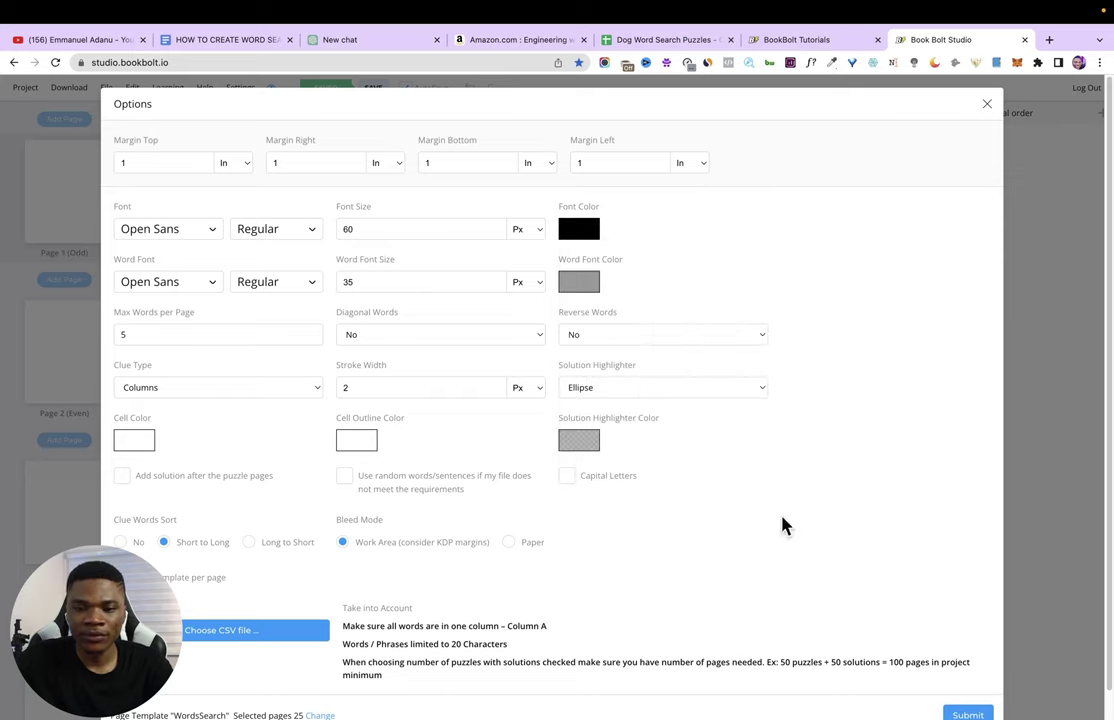
left_click(578, 285)
left_click_drag(569, 397, 569, 497)
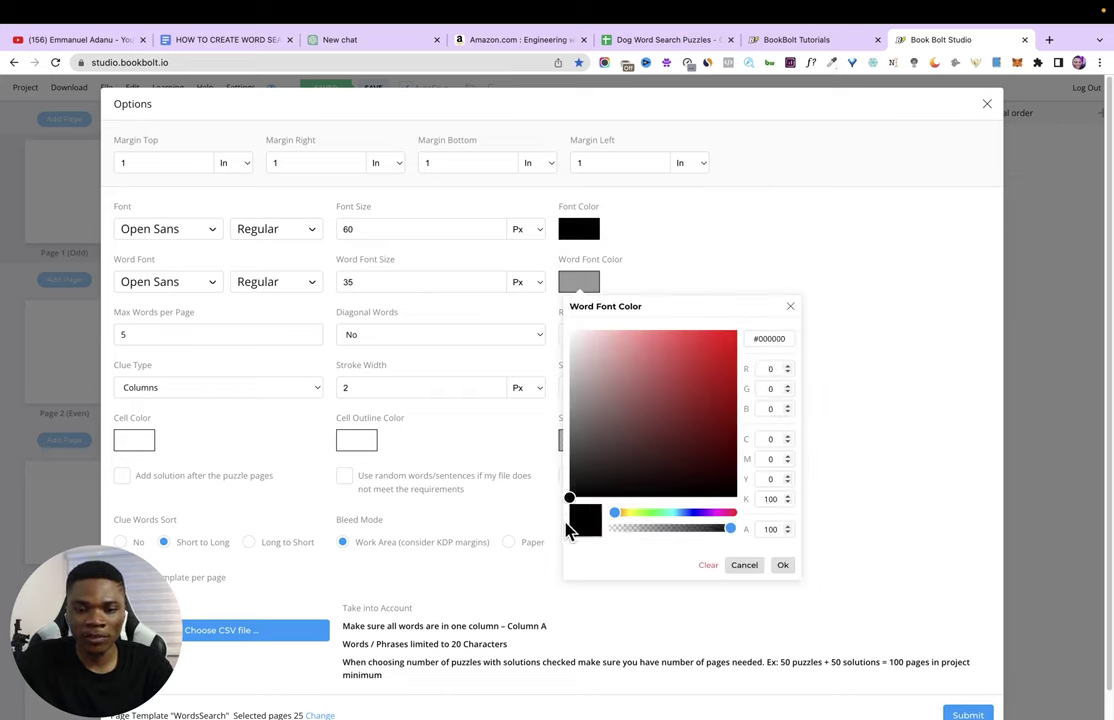
left_click(783, 566)
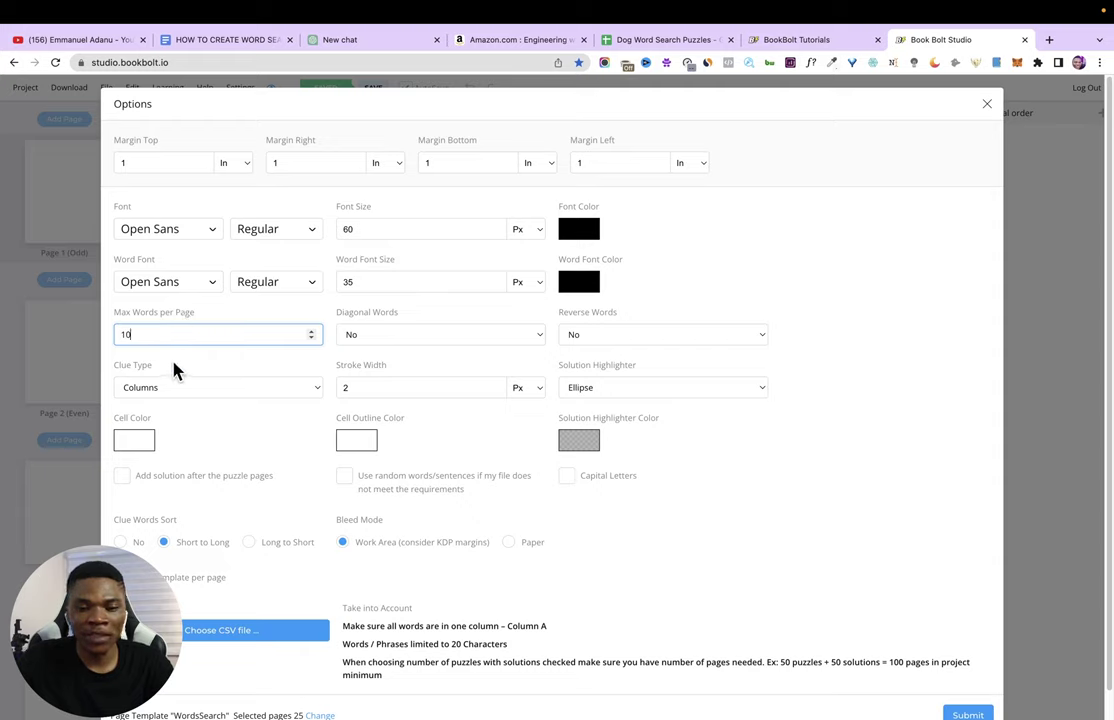
Step: Set the maximum words per page to 10, Diagonal Words to Yes and Reverse Words to No
left_click(368, 352)
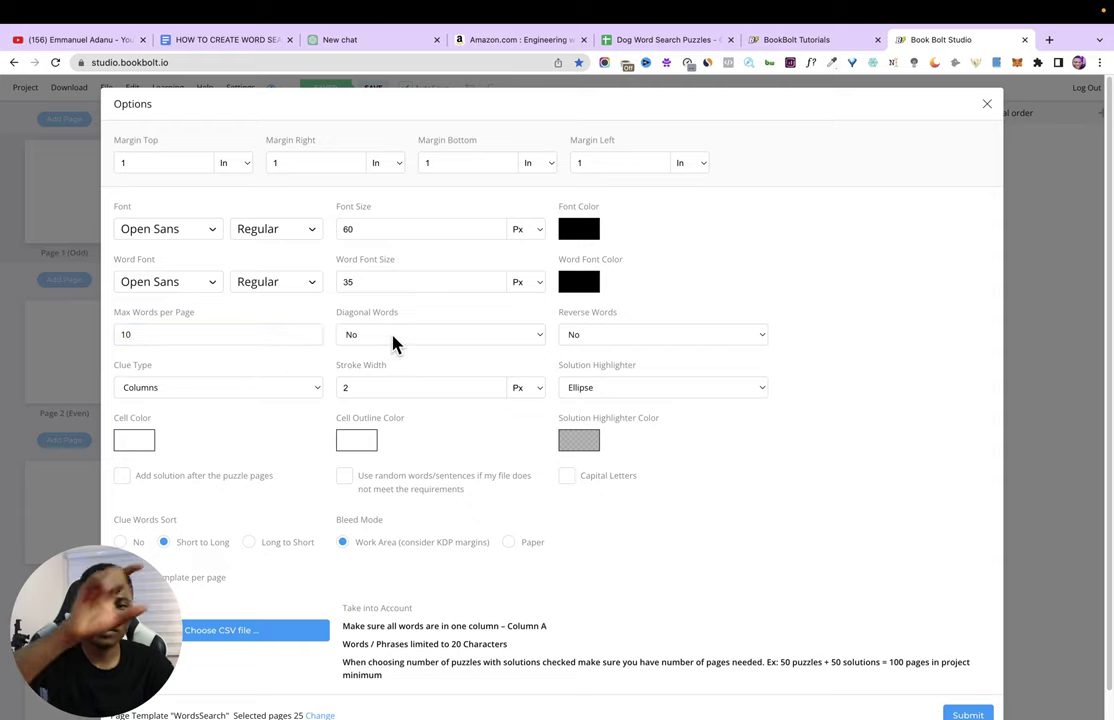
left_click(393, 343)
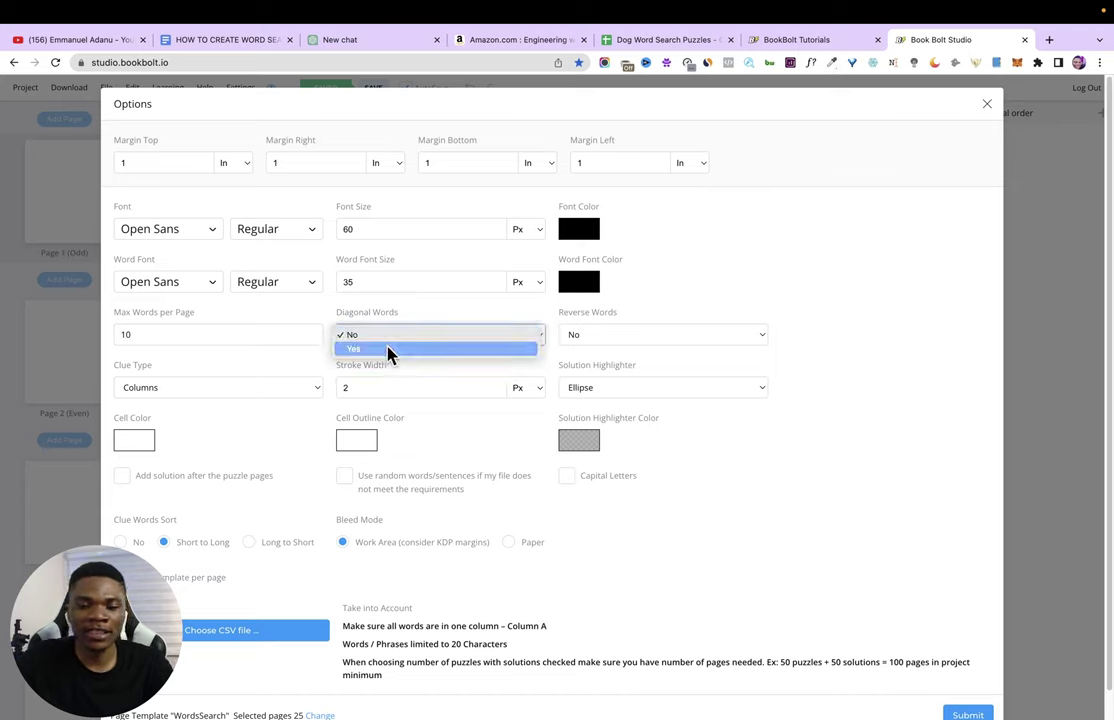
left_click(388, 352)
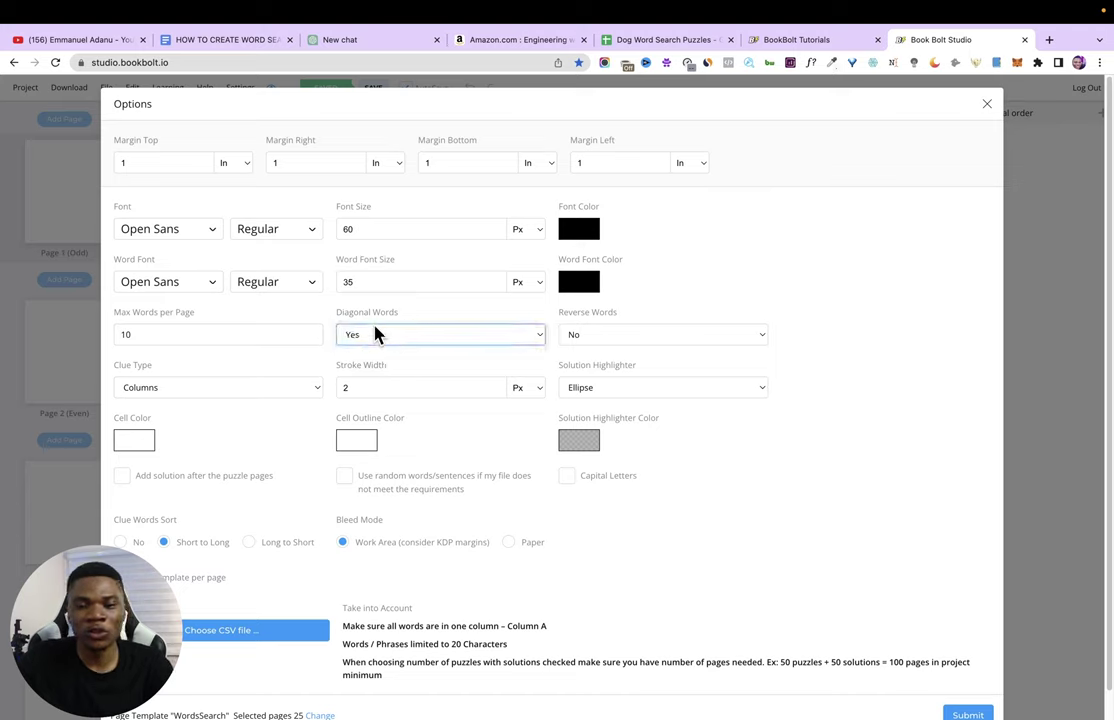
left_click(625, 336)
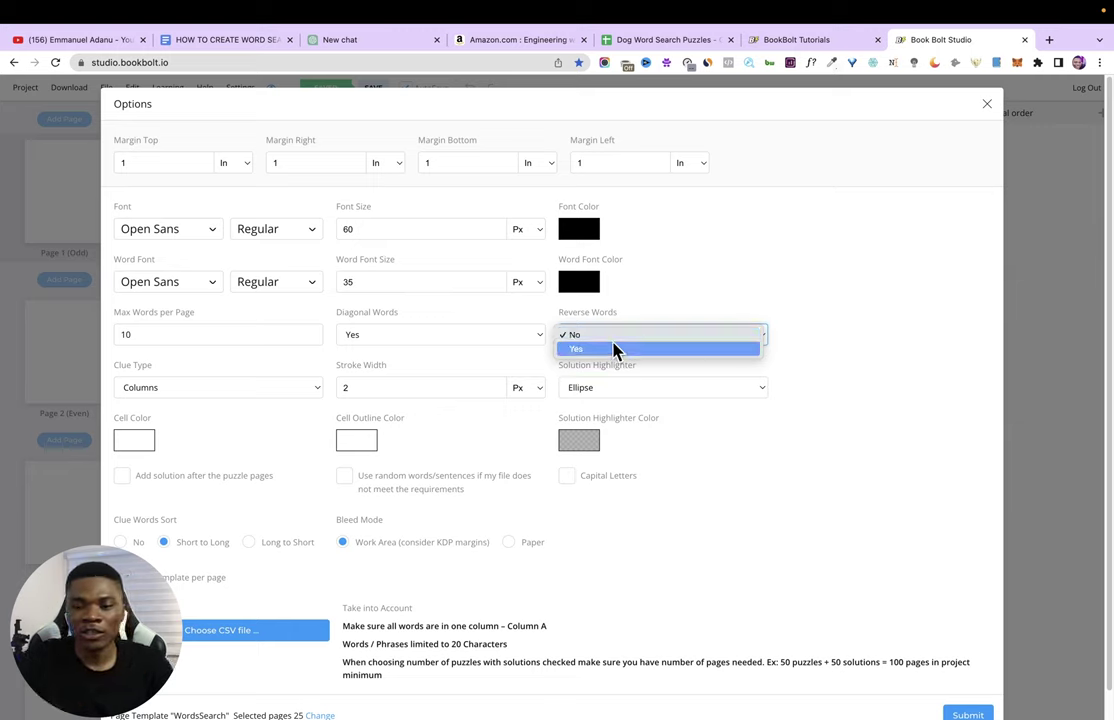
left_click(749, 303)
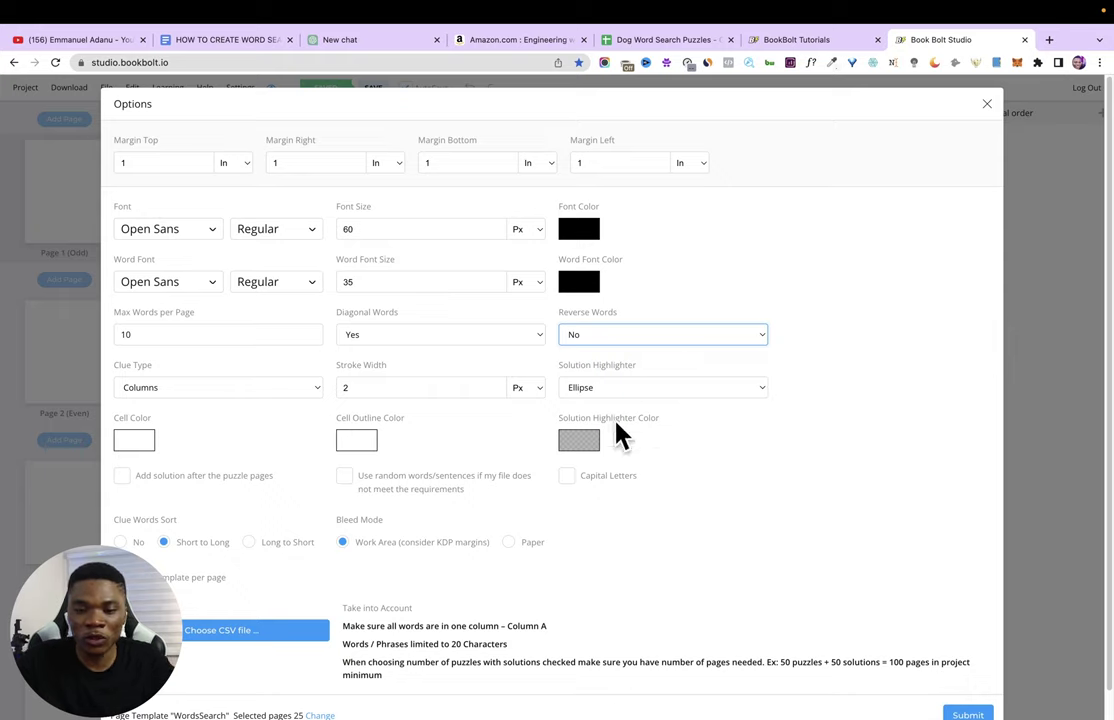
Step: Change the cell outline color of the puzzle grid to black
left_click(368, 442)
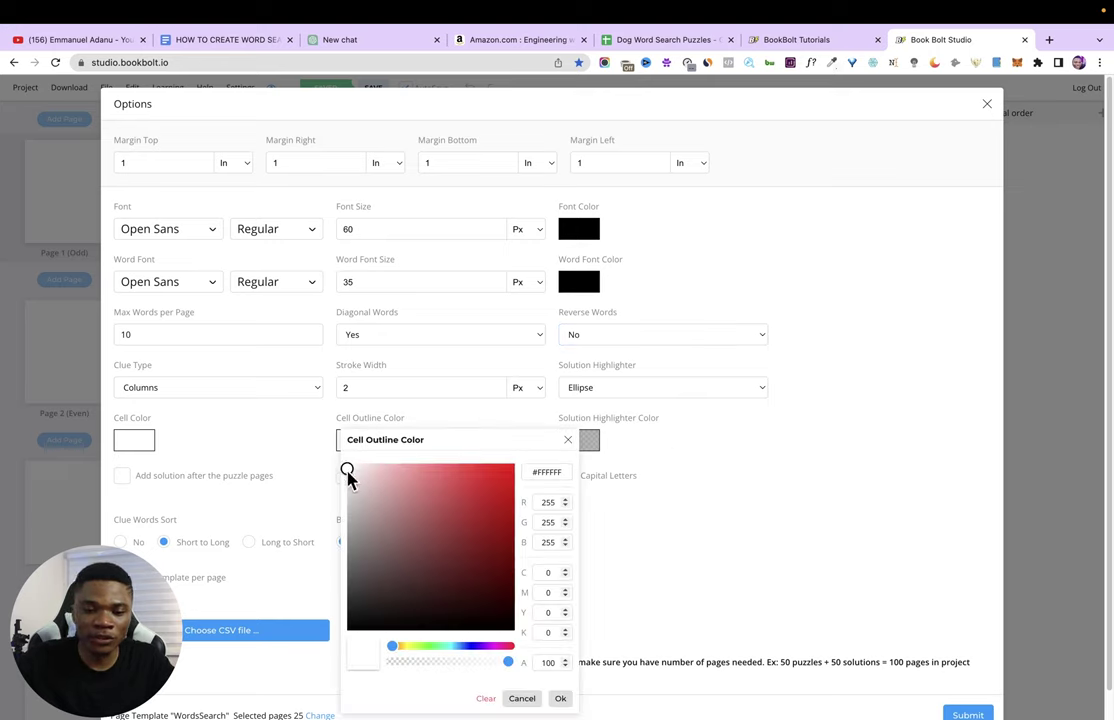
left_click_drag(348, 466, 346, 637)
left_click(564, 699)
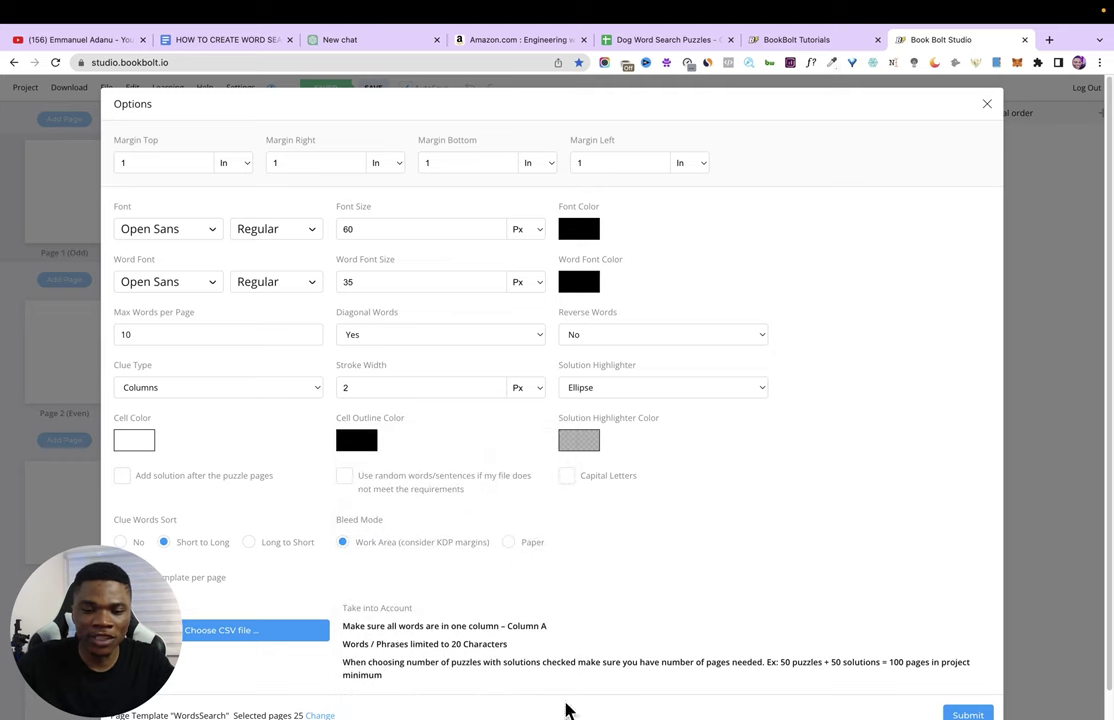
Step: Enable solutions after the puzzle pages, random words when the file does not meet the requirements, and capital letters
left_click(122, 478)
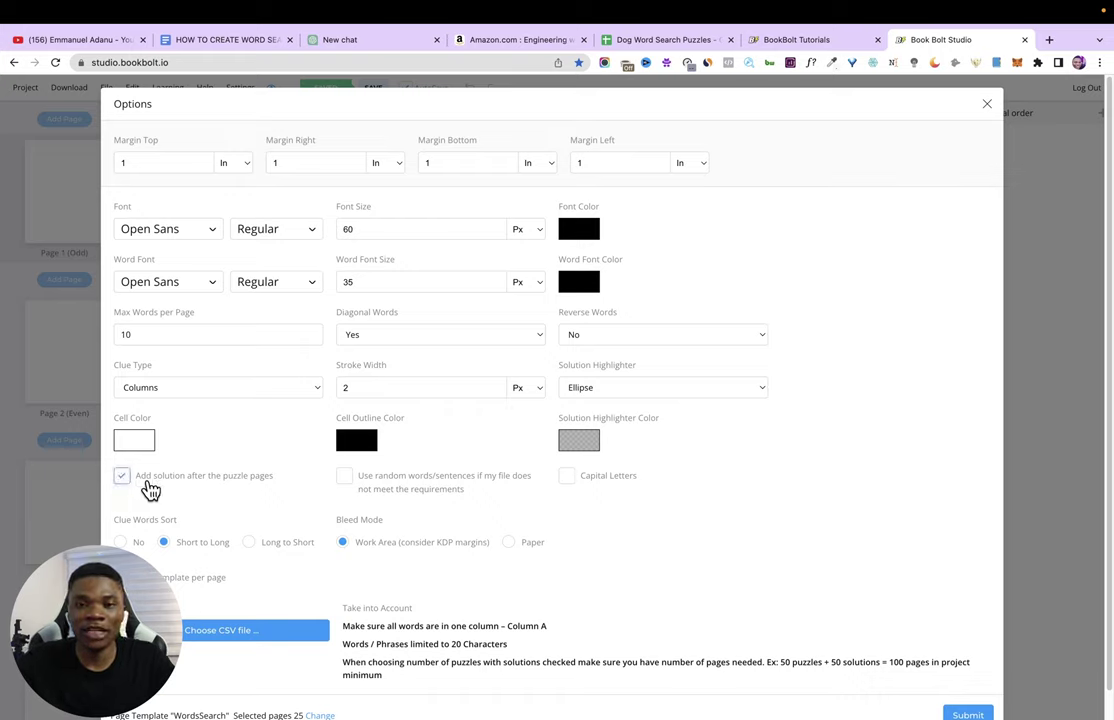
left_click(121, 476)
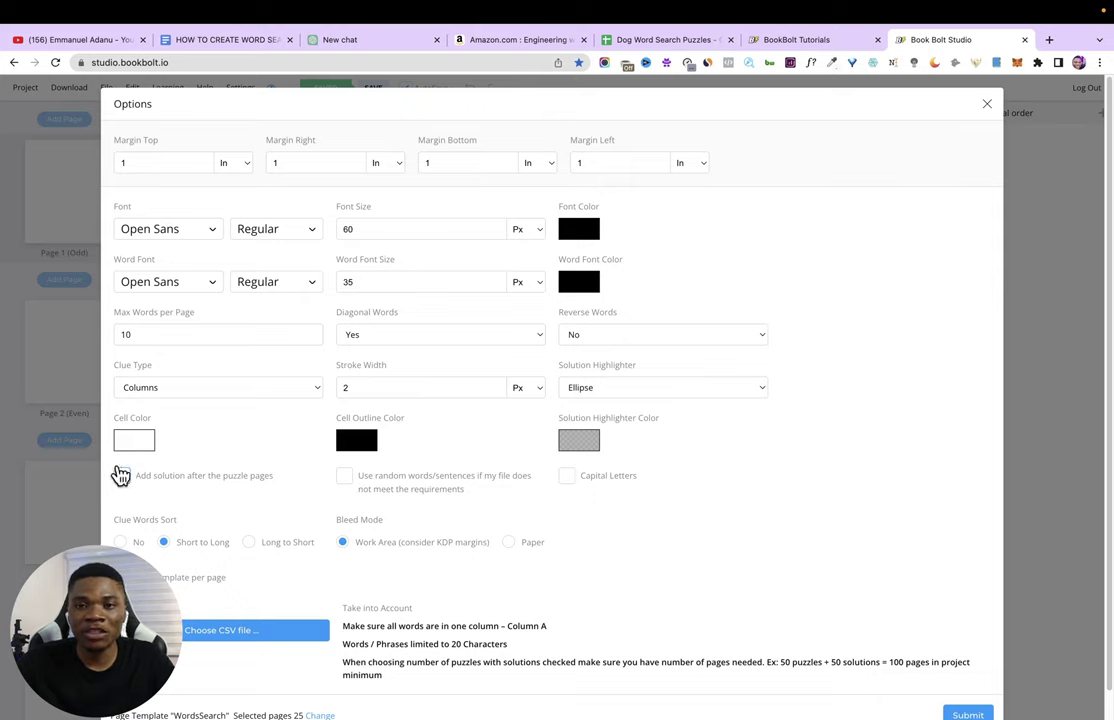
left_click(122, 477)
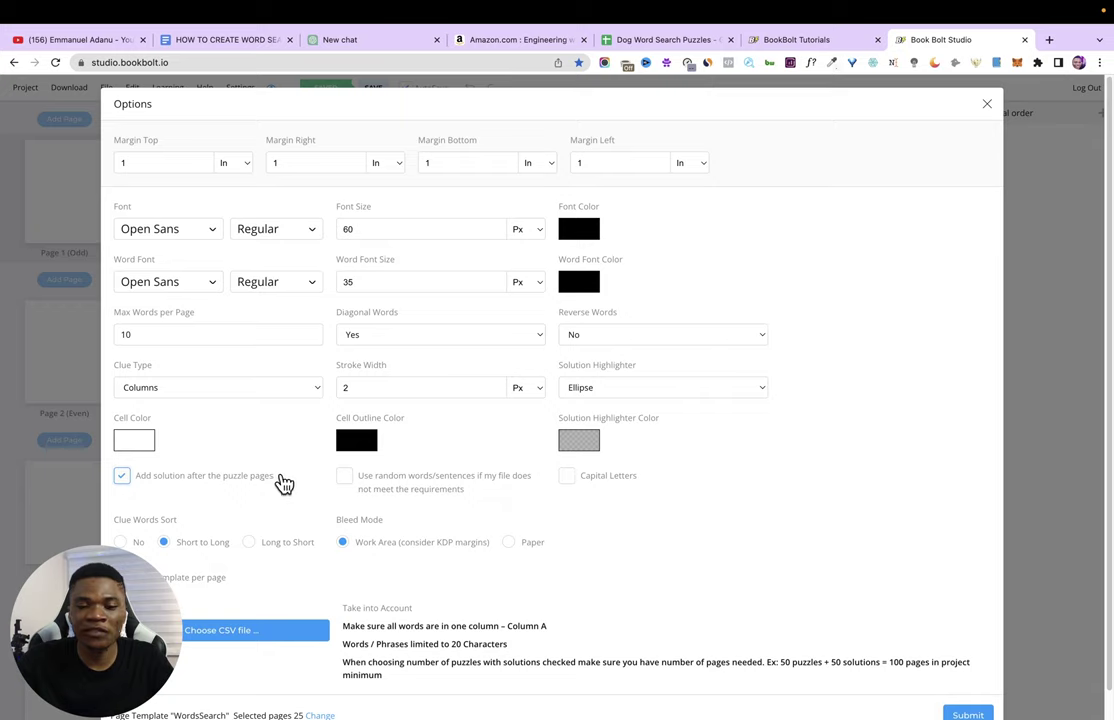
left_click(350, 484)
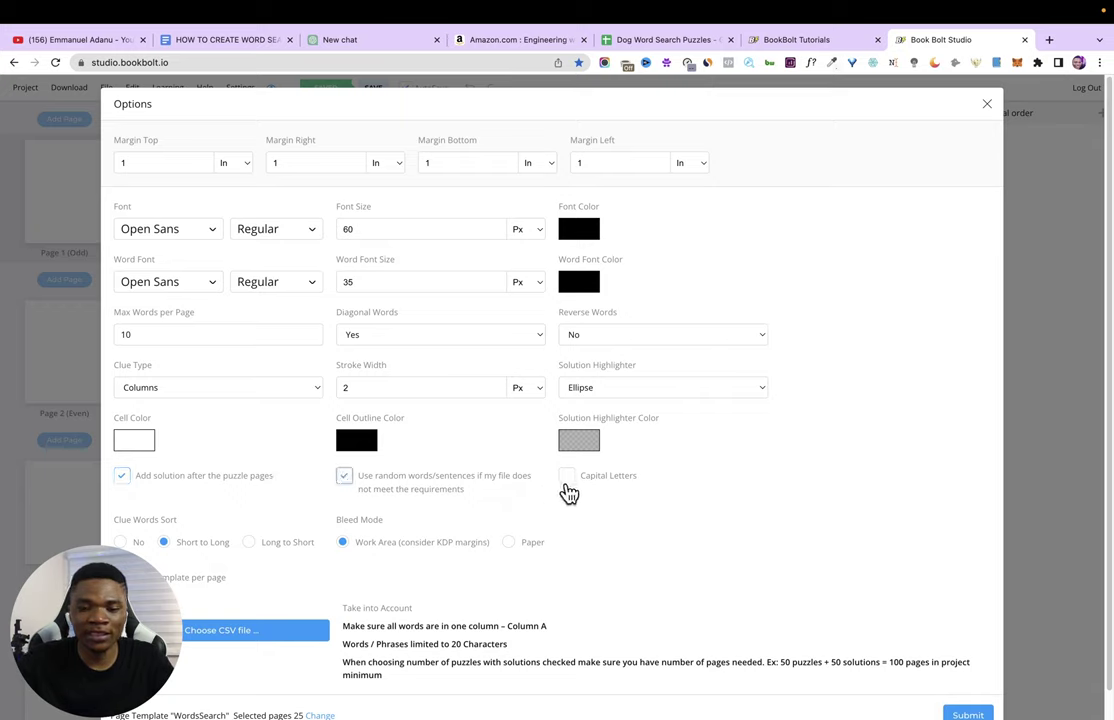
left_click(566, 478)
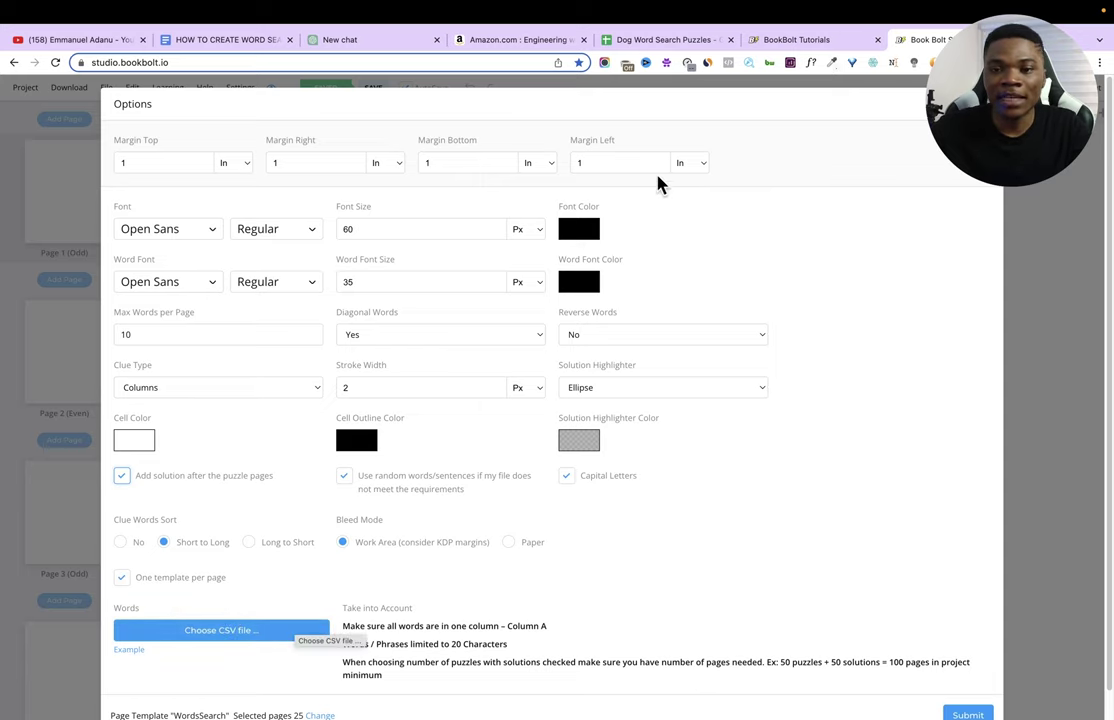
Step: Check the word list in the Google Sheets spreadsheet and upload "Dog Word Search Puzzles - Sheet1.csv" from Downloads as the puzzle words
left_click(652, 42)
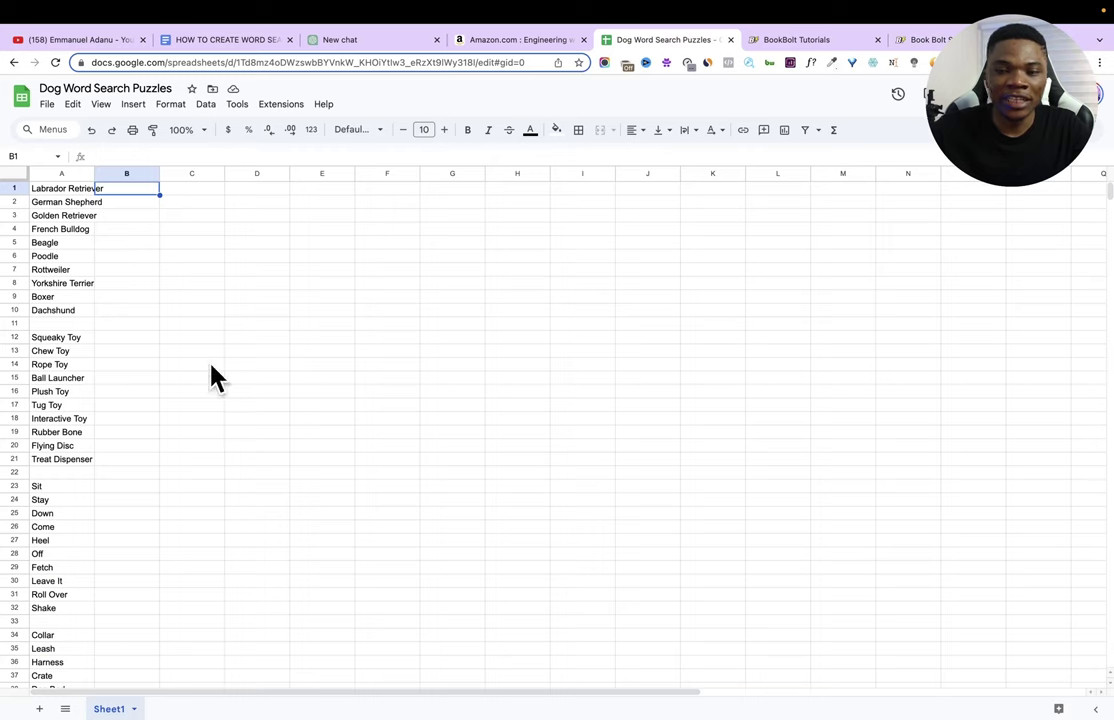
left_click(928, 41)
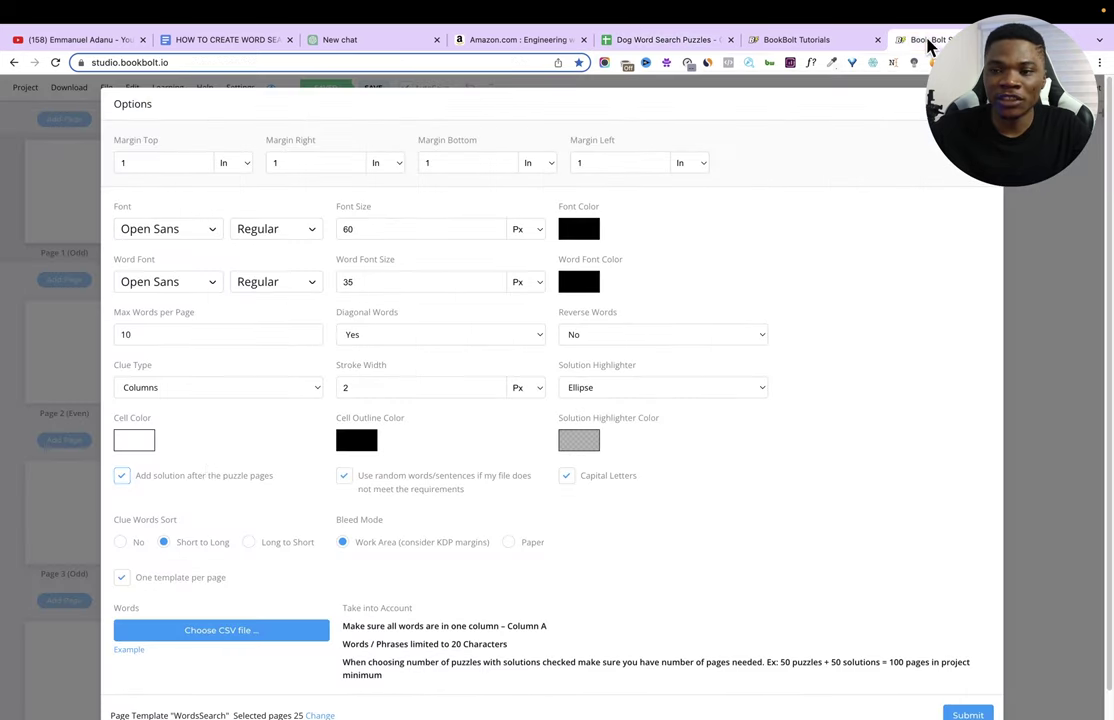
left_click(215, 634)
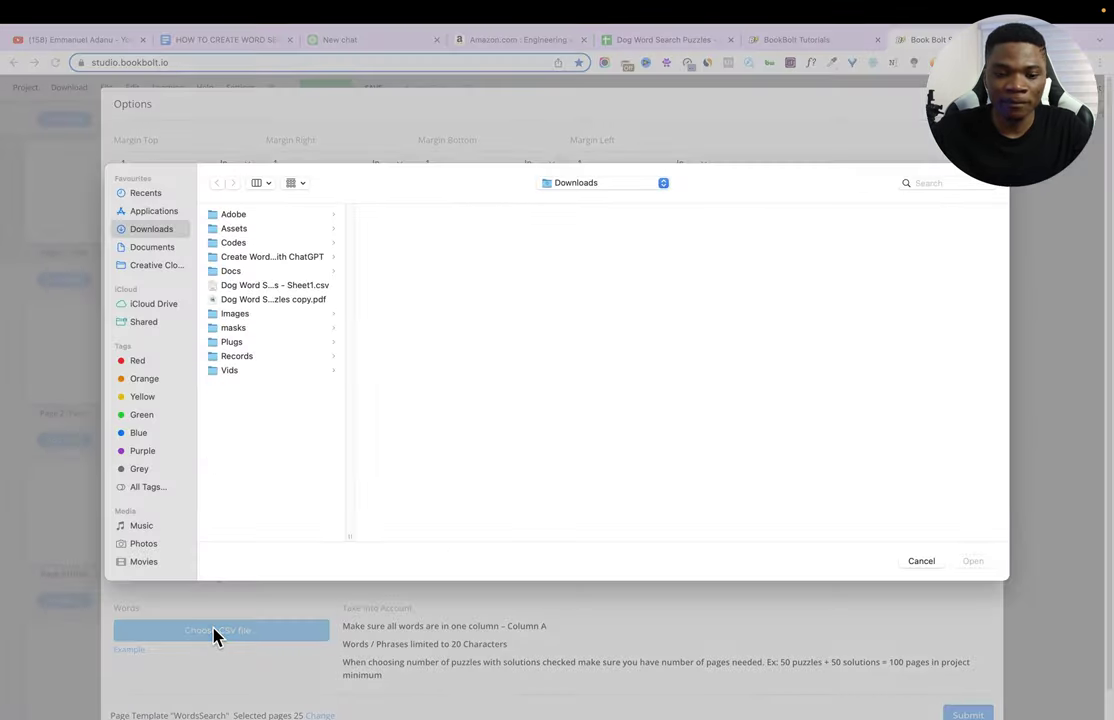
left_click(273, 287)
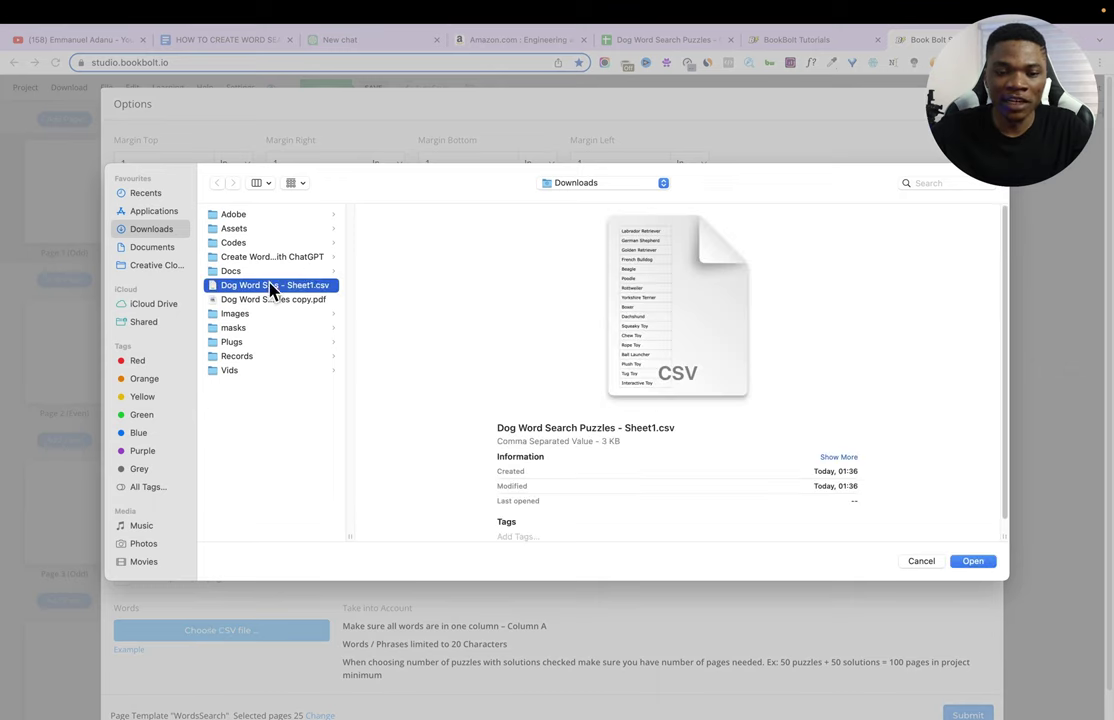
left_click(983, 566)
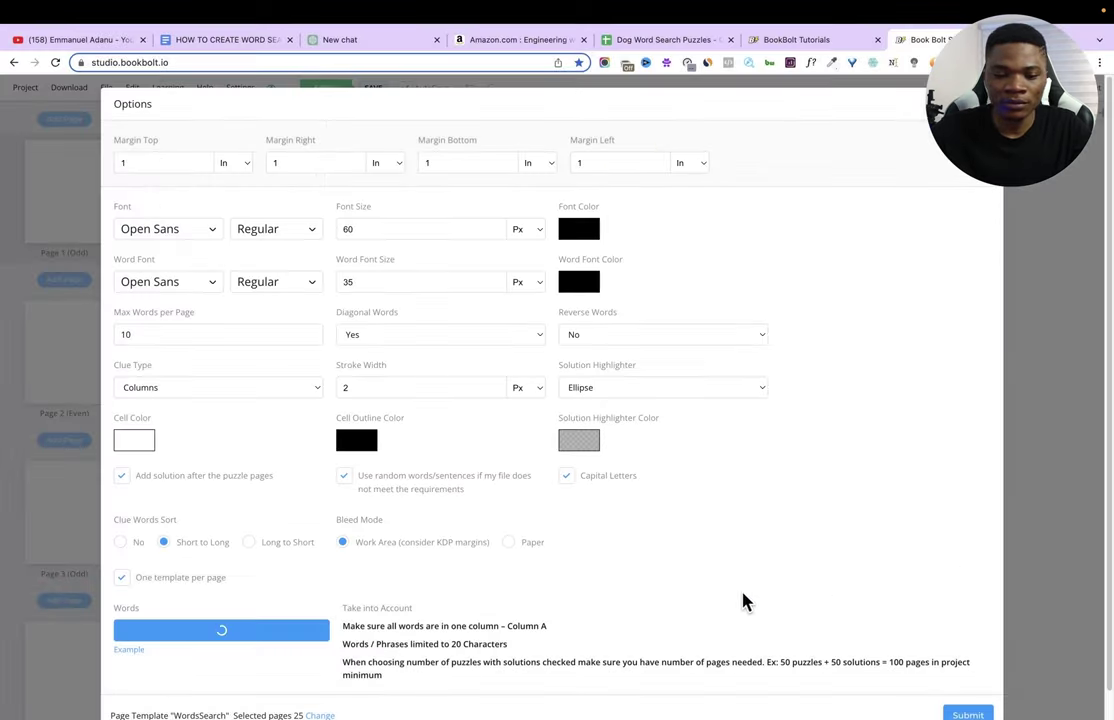
Step: Submit the word search options to generate the puzzle and solution pages from the uploaded word list
scroll(572, 629, "down", 1)
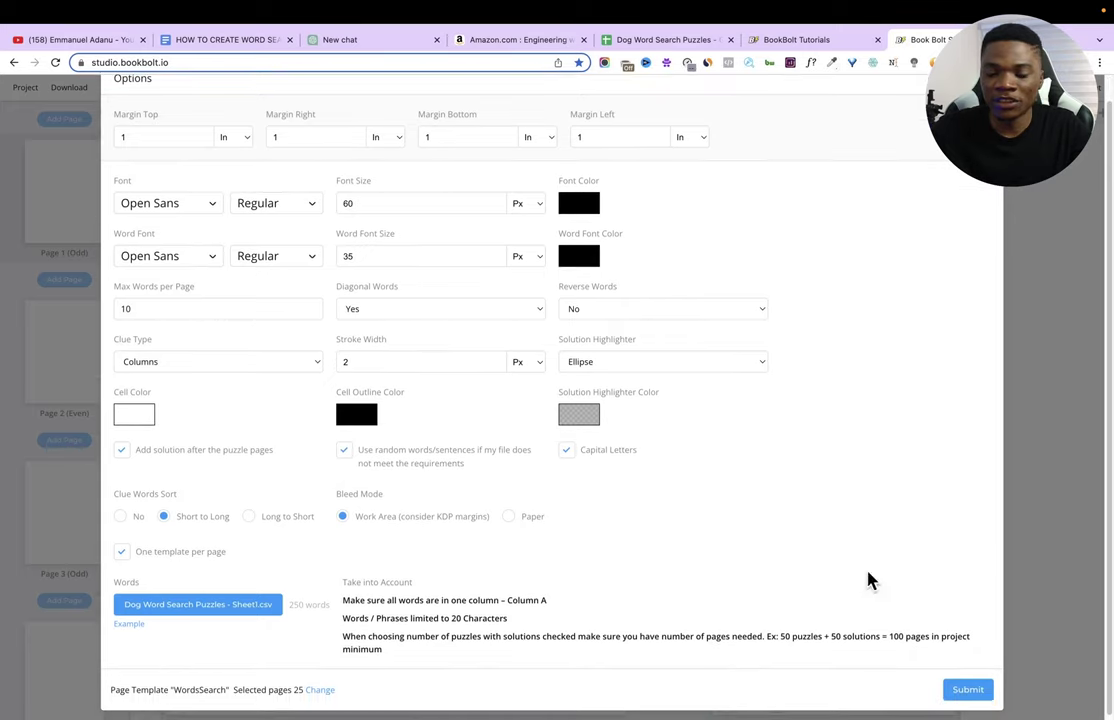
left_click(968, 689)
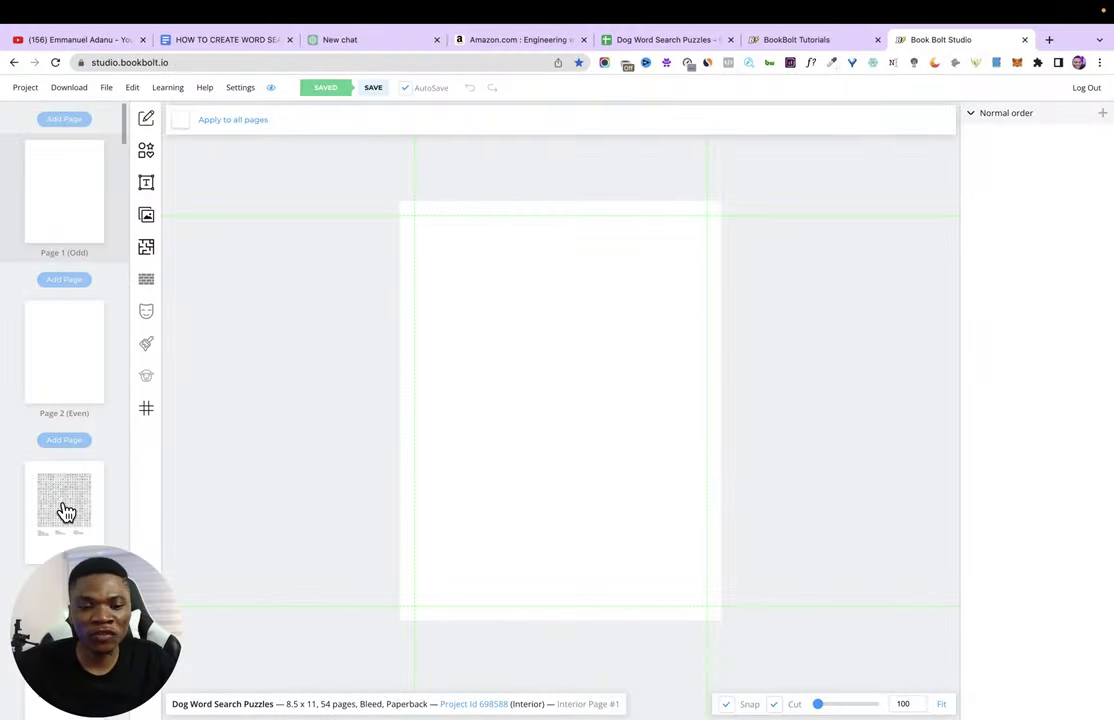
Step: Look through the generated pages, examining several puzzle grids with their clue words and the highlighted solution pages that follow
left_click(63, 510)
scroll(483, 318, "down", 1)
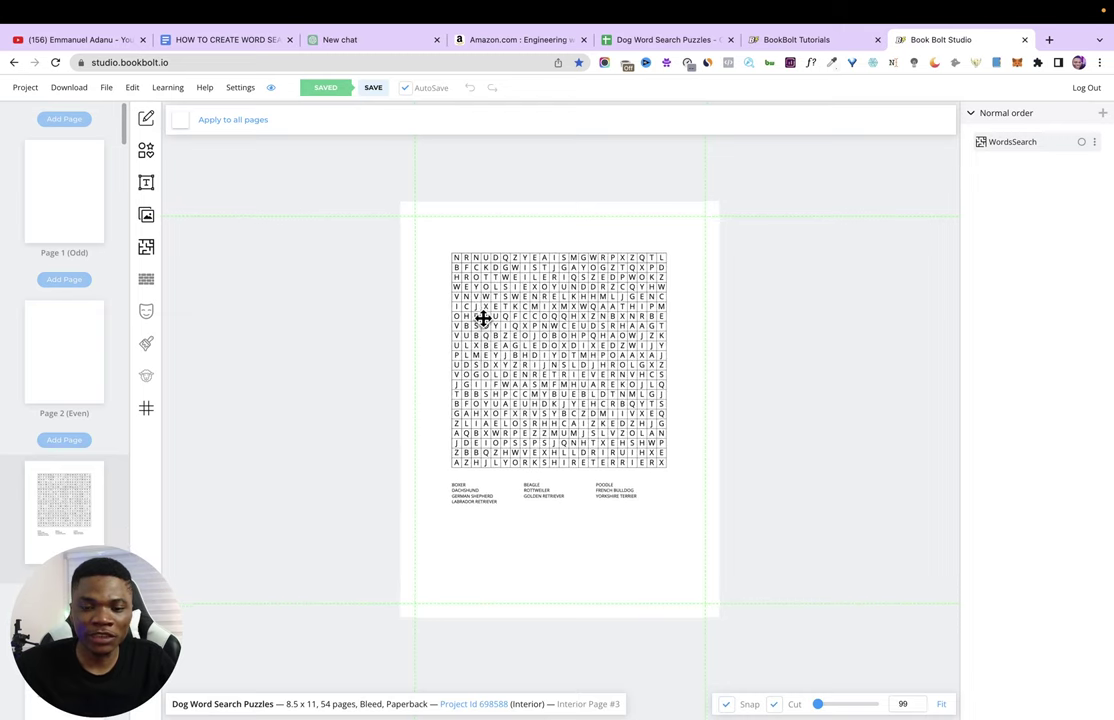
scroll(82, 457, "down", 5)
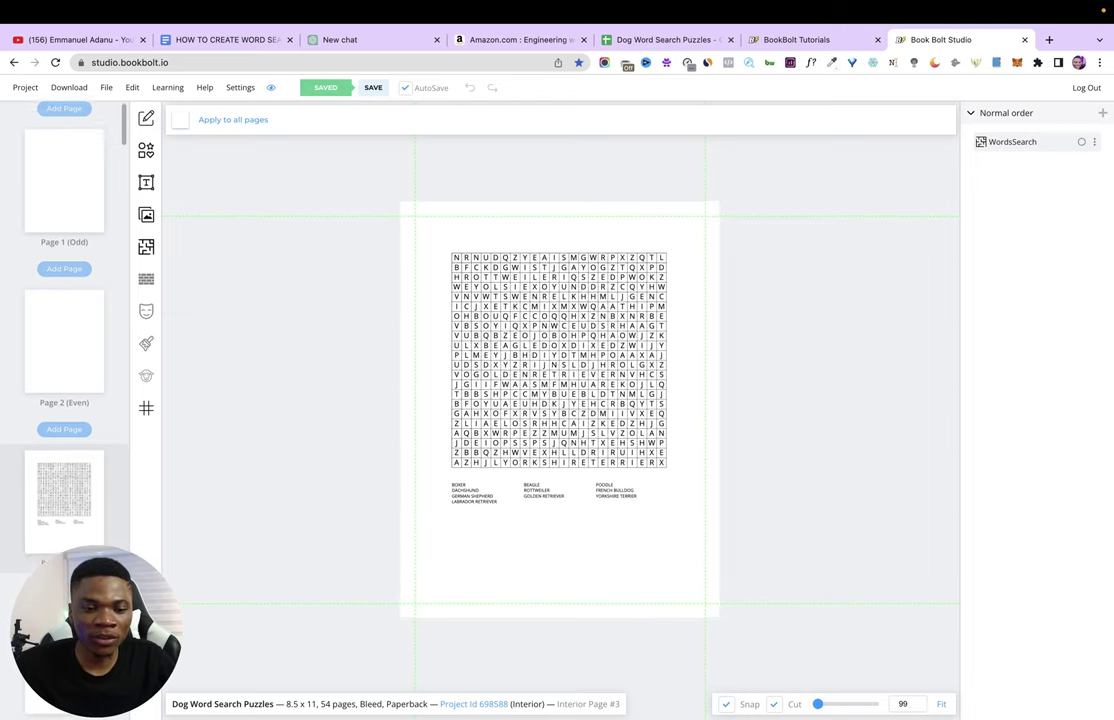
left_click(57, 426)
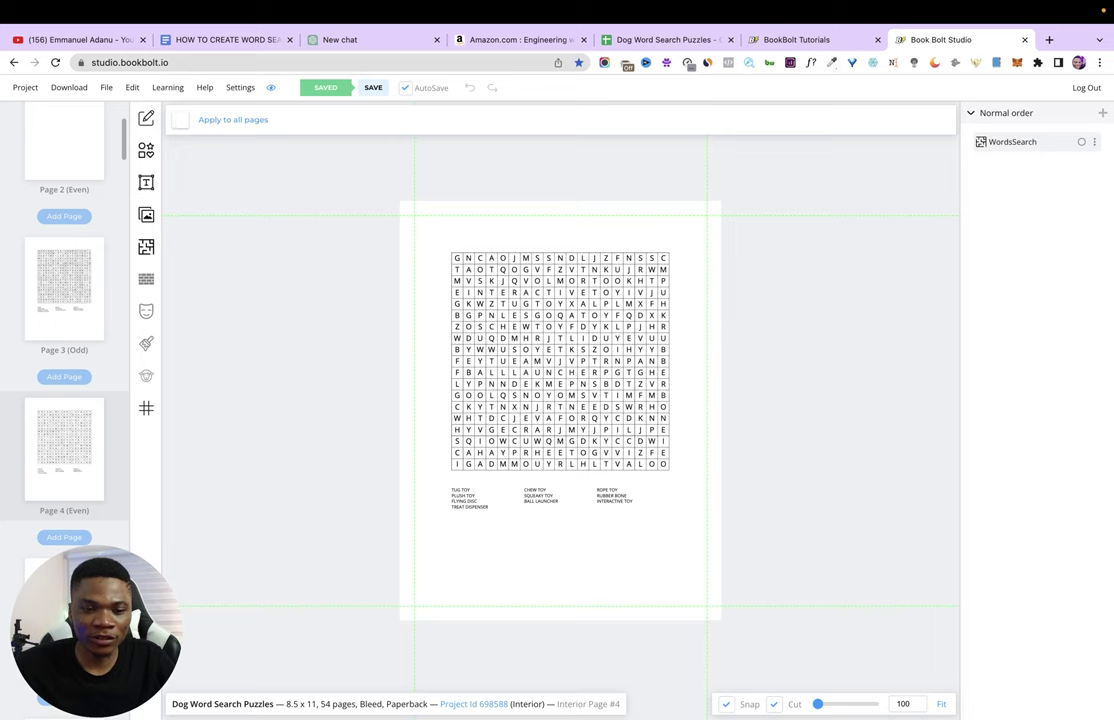
left_click(70, 537)
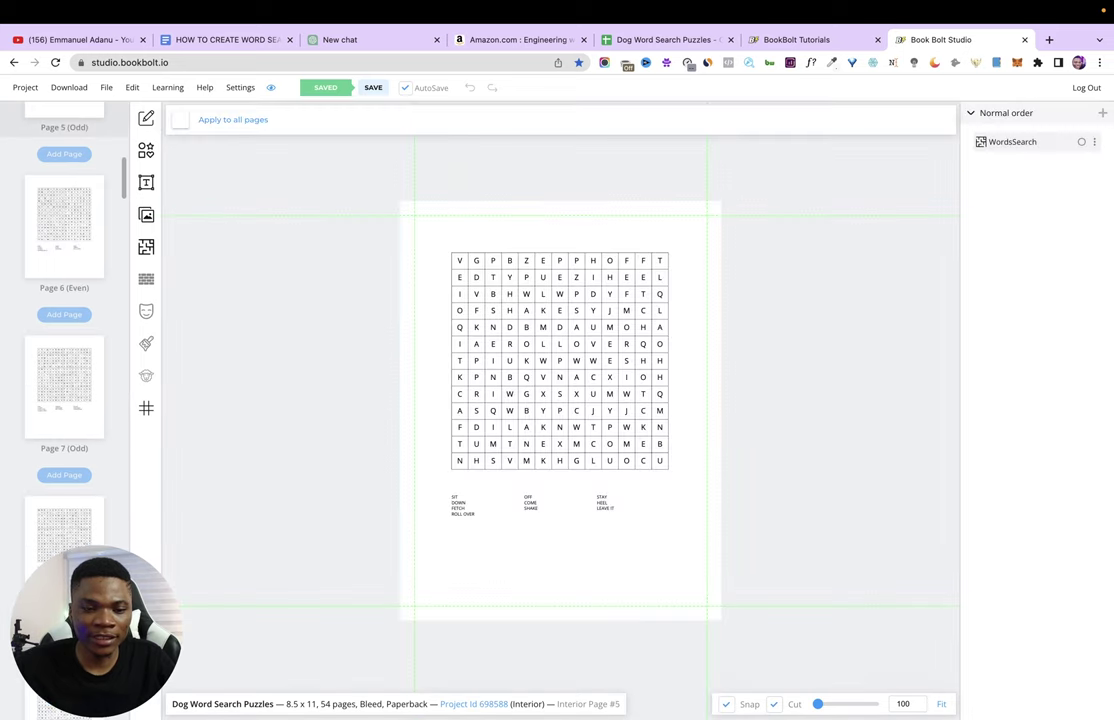
left_click(64, 475)
scroll(57, 460, "down", 5)
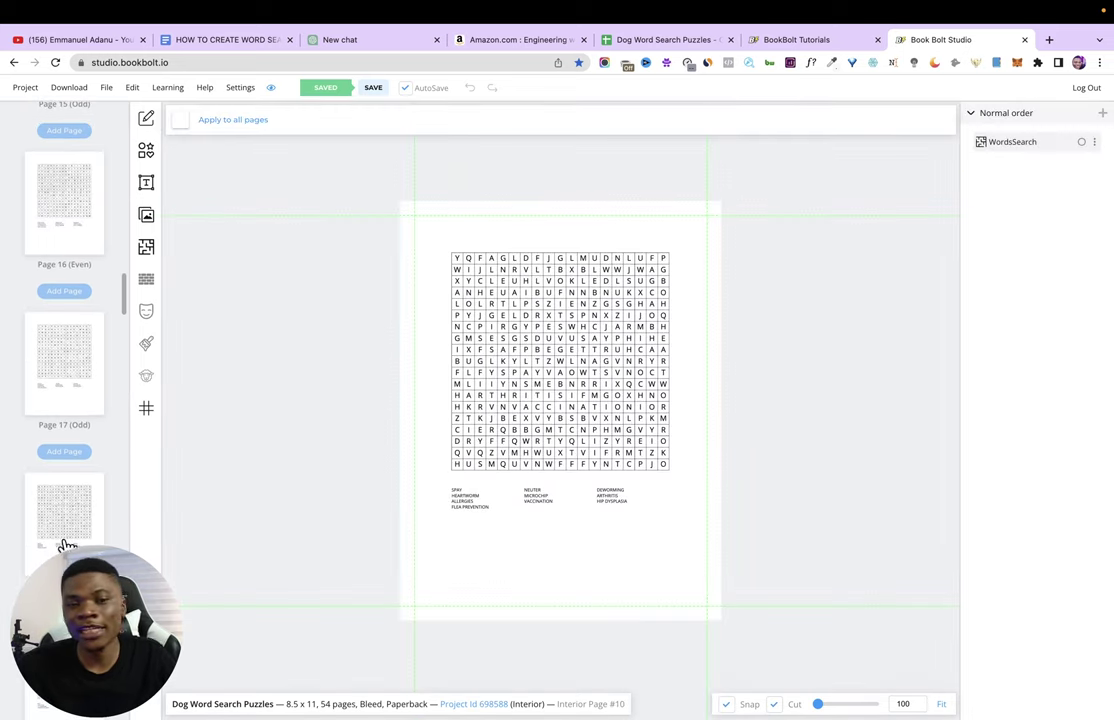
left_click(55, 365)
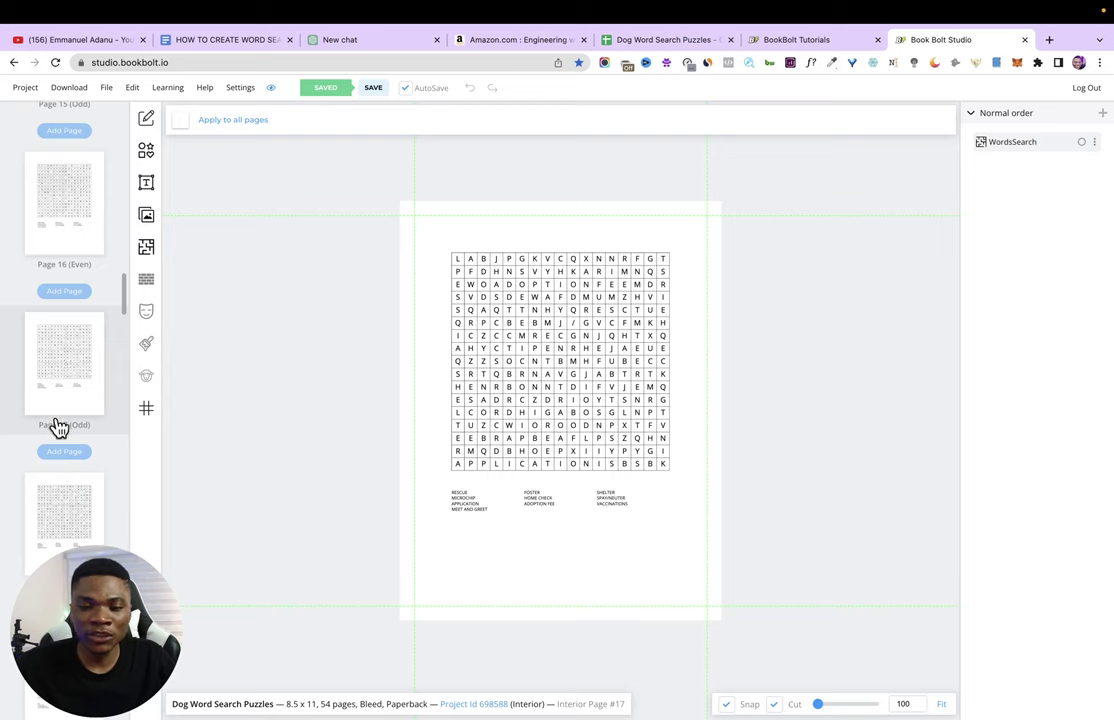
scroll(60, 440, "down", 5)
scroll(63, 440, "down", 1)
left_click(58, 382)
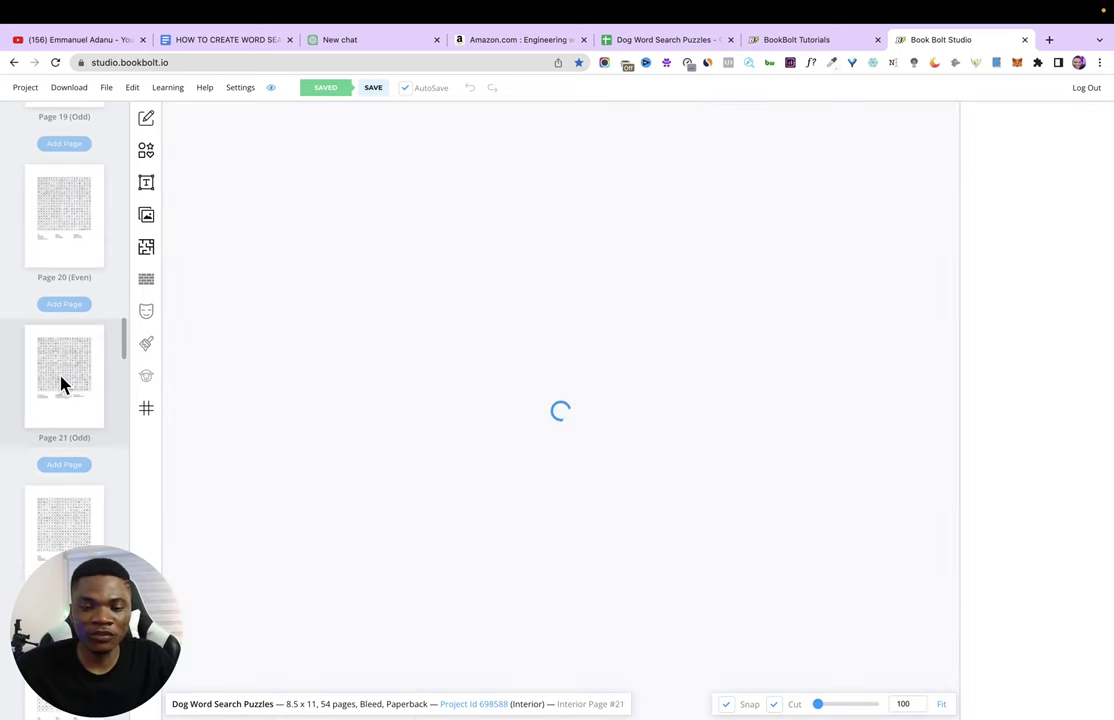
scroll(60, 400, "down", 8)
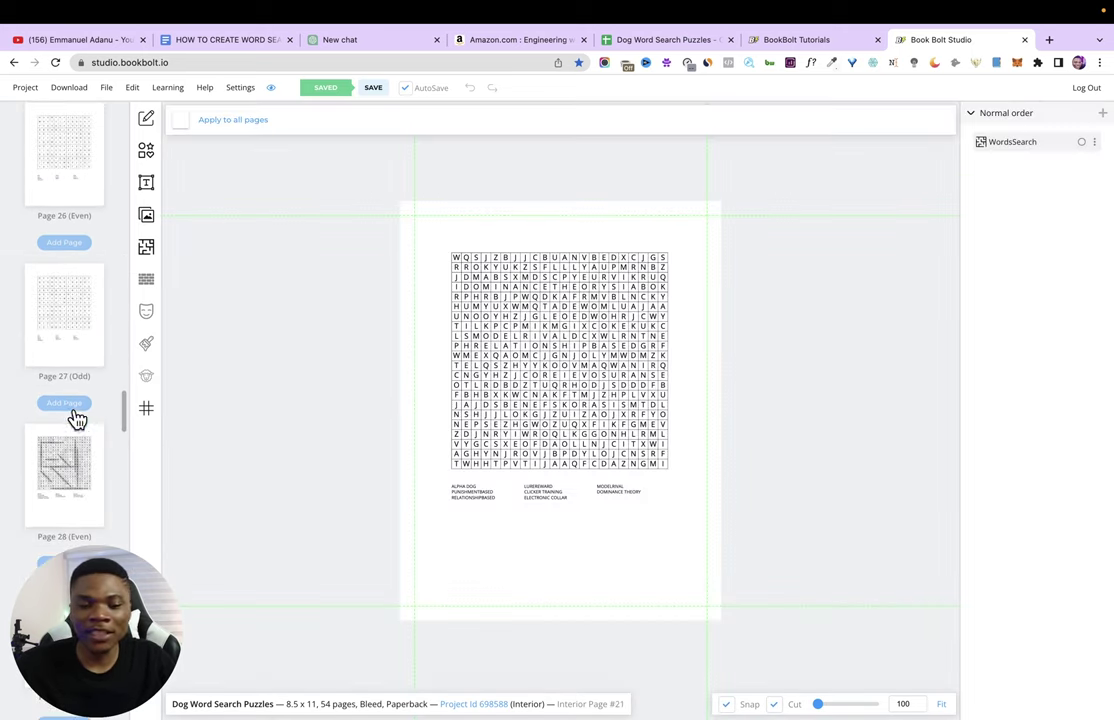
left_click(70, 432)
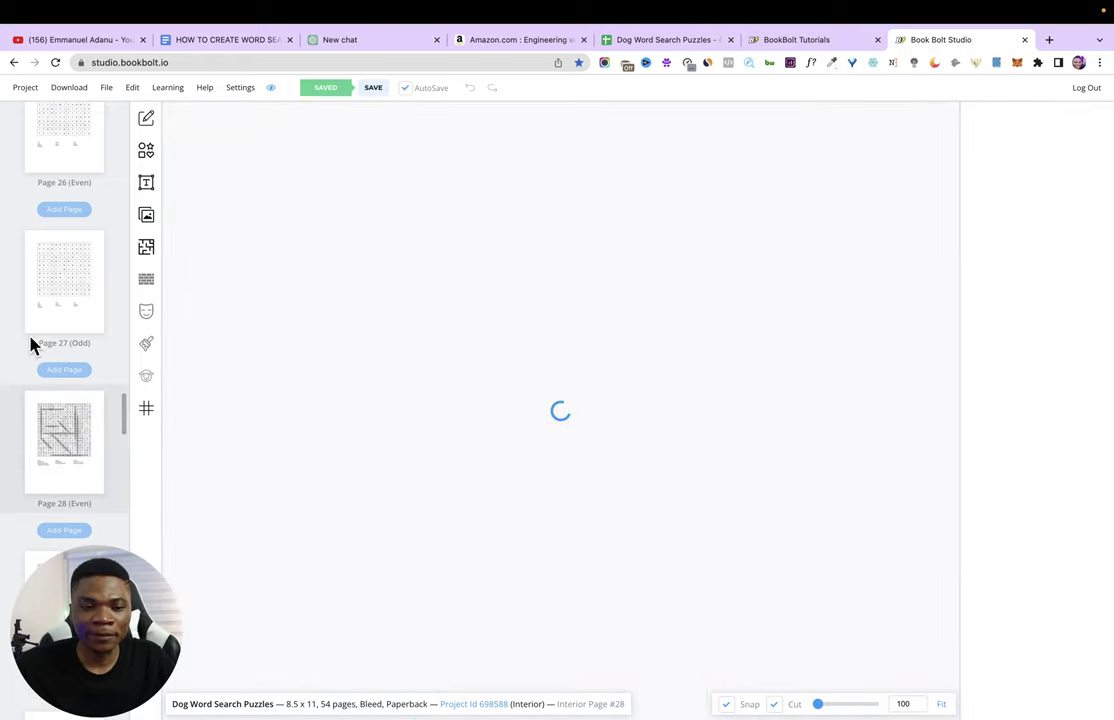
scroll(50, 398, "down", 1)
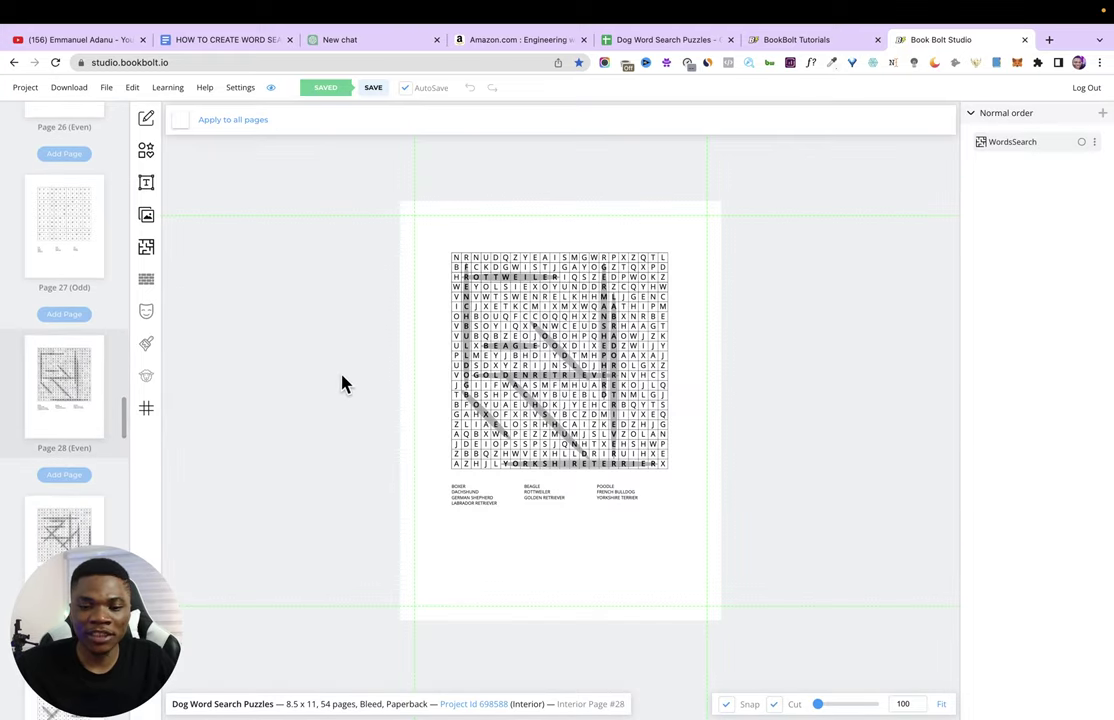
left_click(62, 540)
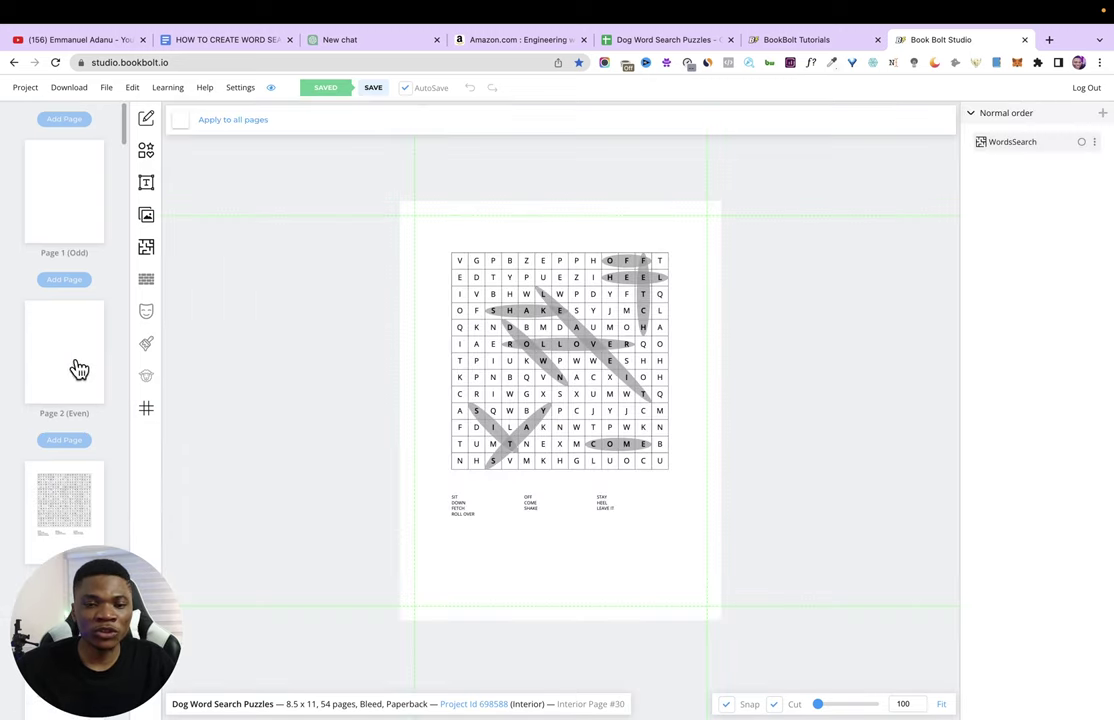
Step: Add a heading to the blank page 1 with the text "Dog Word Search Puzzles"
left_click(63, 195)
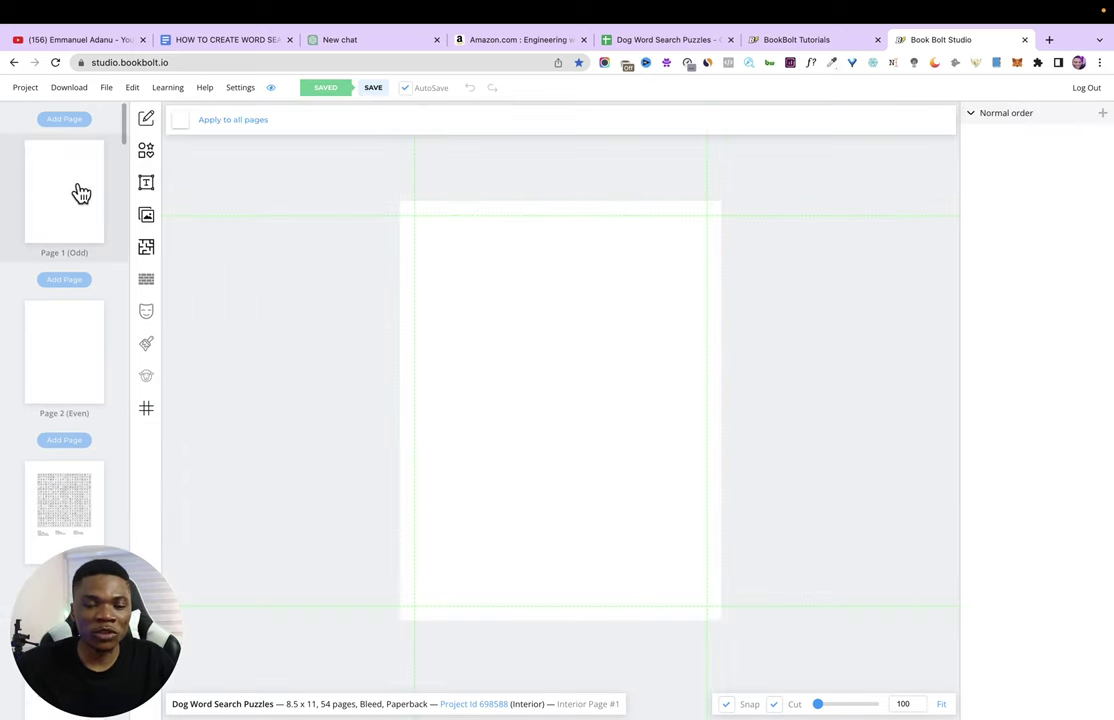
left_click(146, 184)
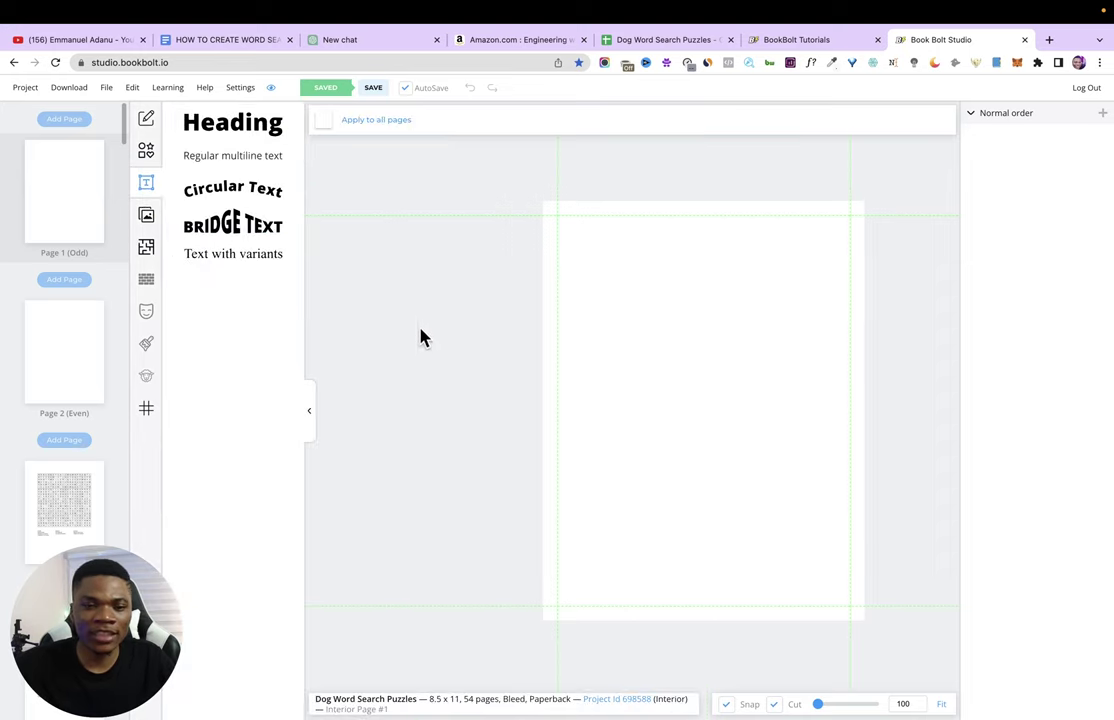
left_click(228, 130)
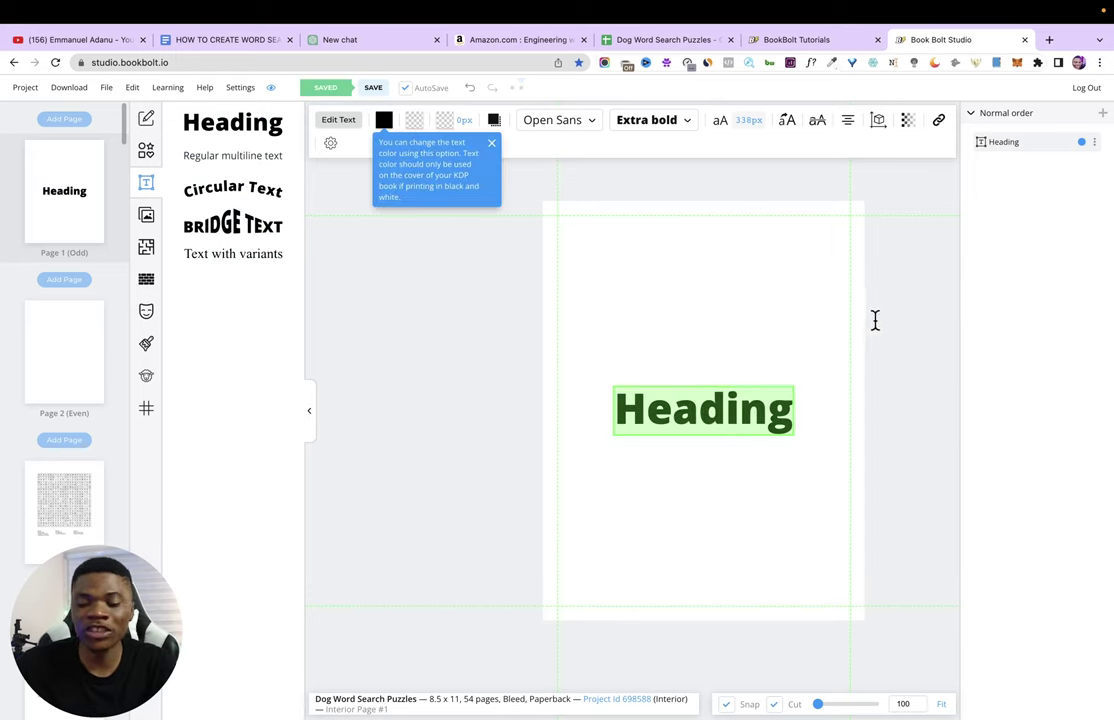
double_click(750, 392)
type("Dog Word Search Puzzles")
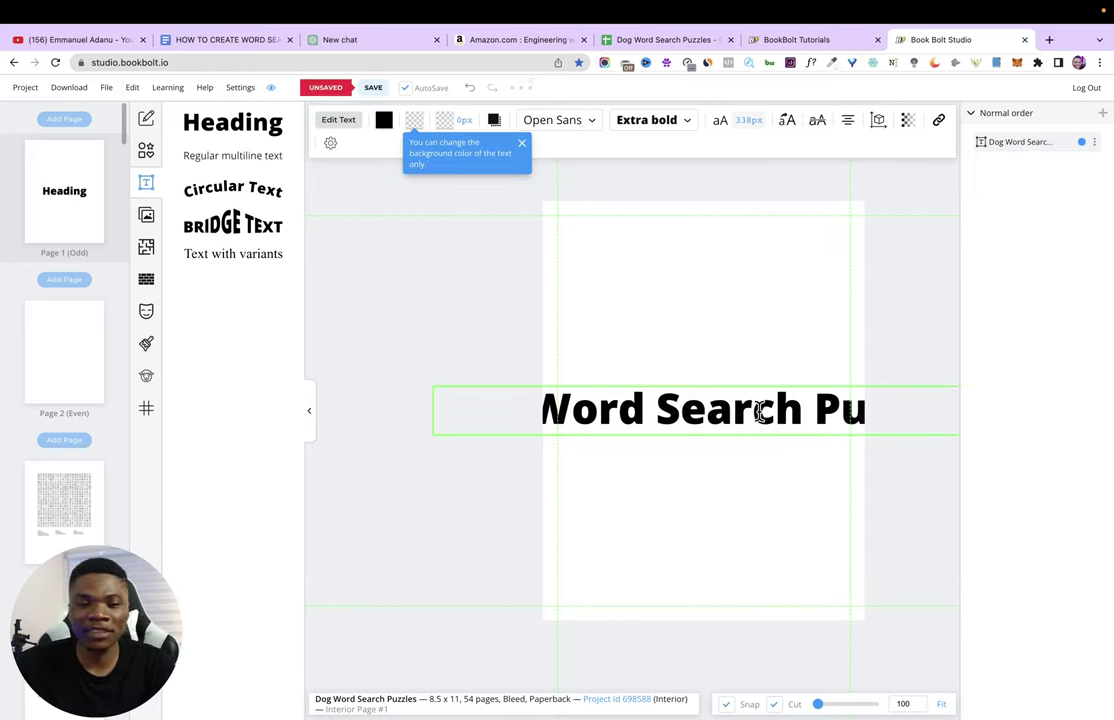
Step: Center-align the whole title text on page 1
key("ctrl+a")
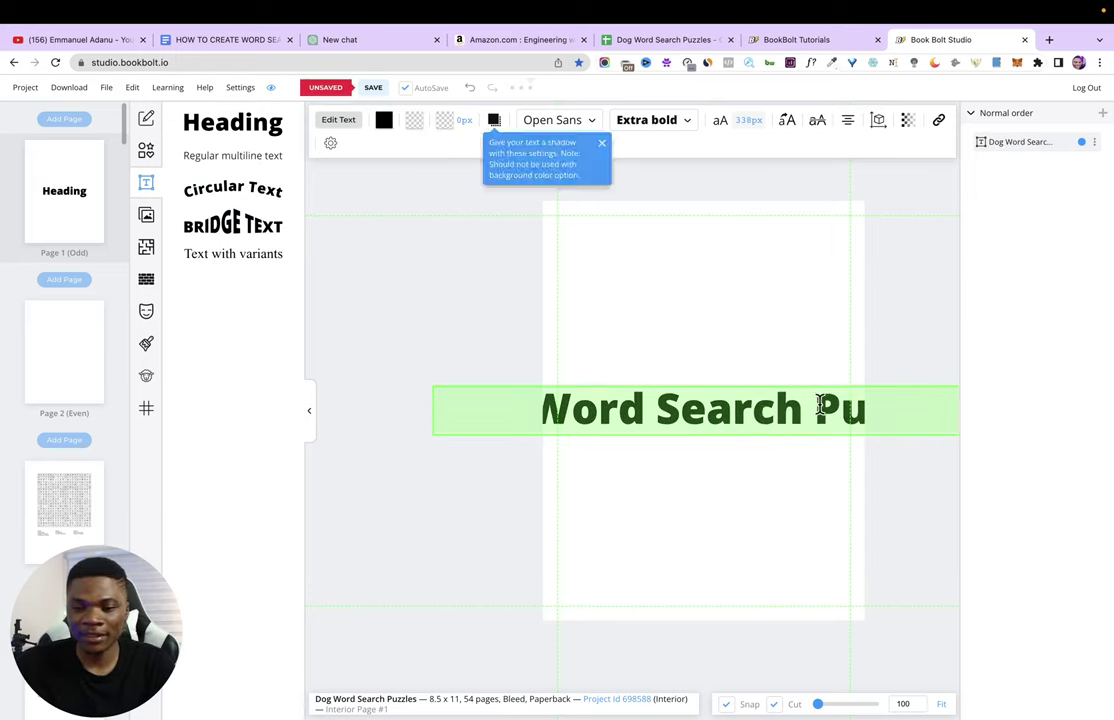
left_click(849, 121)
left_click(891, 177)
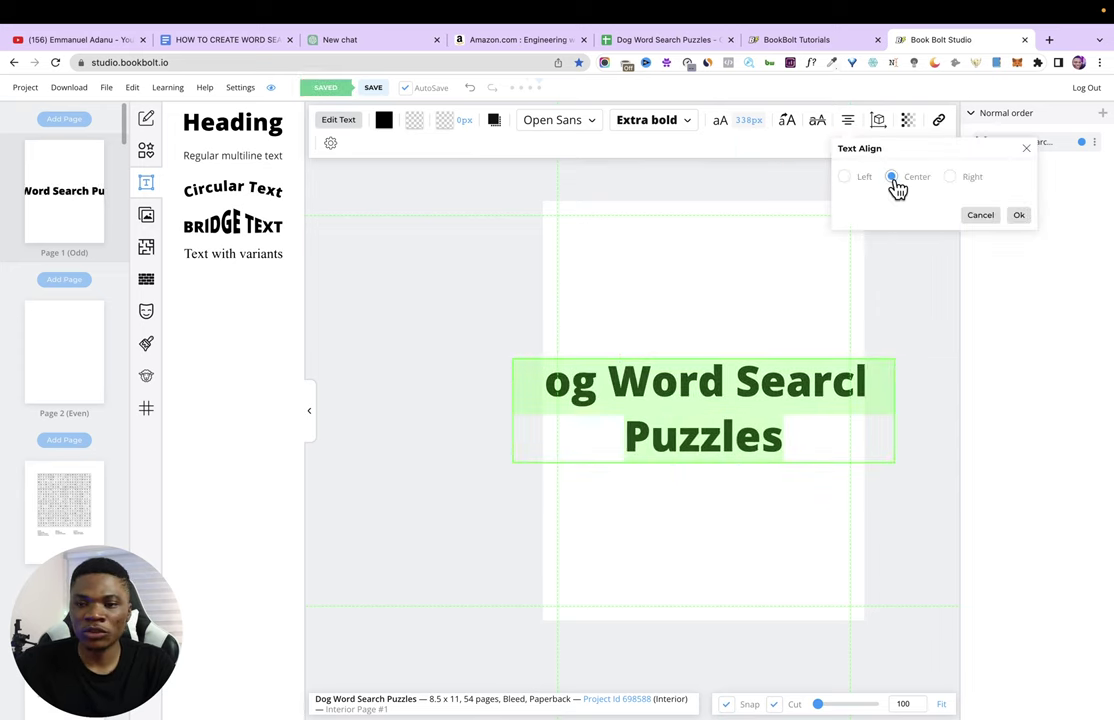
left_click(1018, 217)
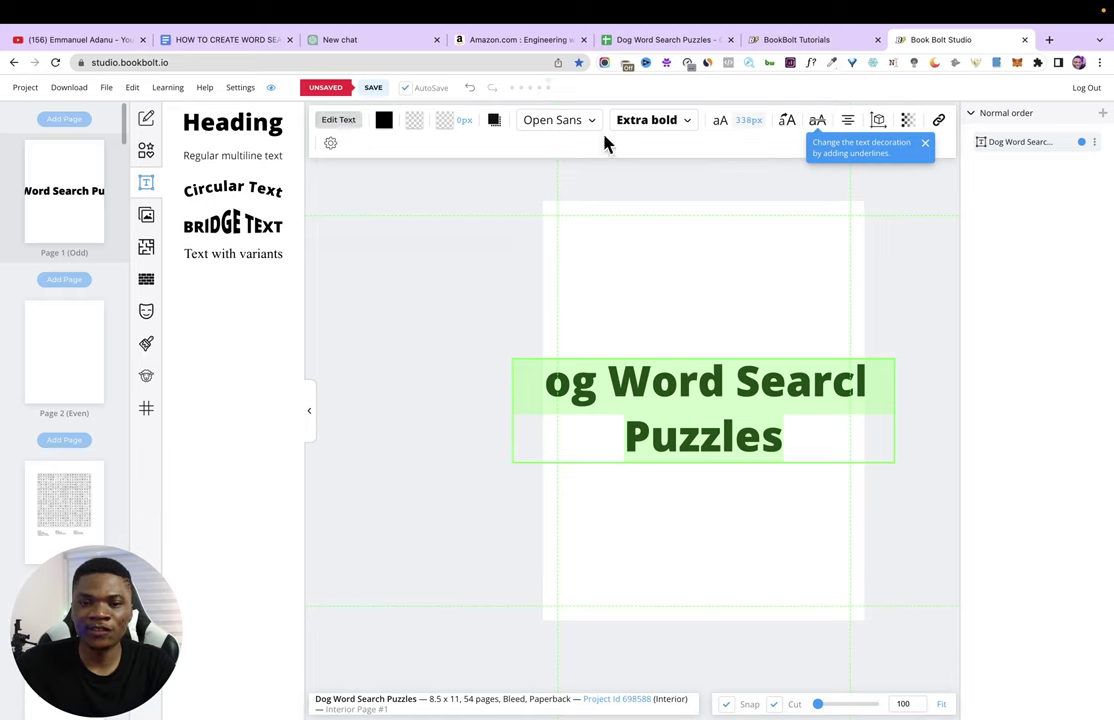
Step: Set the title's font size to 259 px, line height to 124% and character spacing to -3, and move it to the page's upper part
left_click(752, 121)
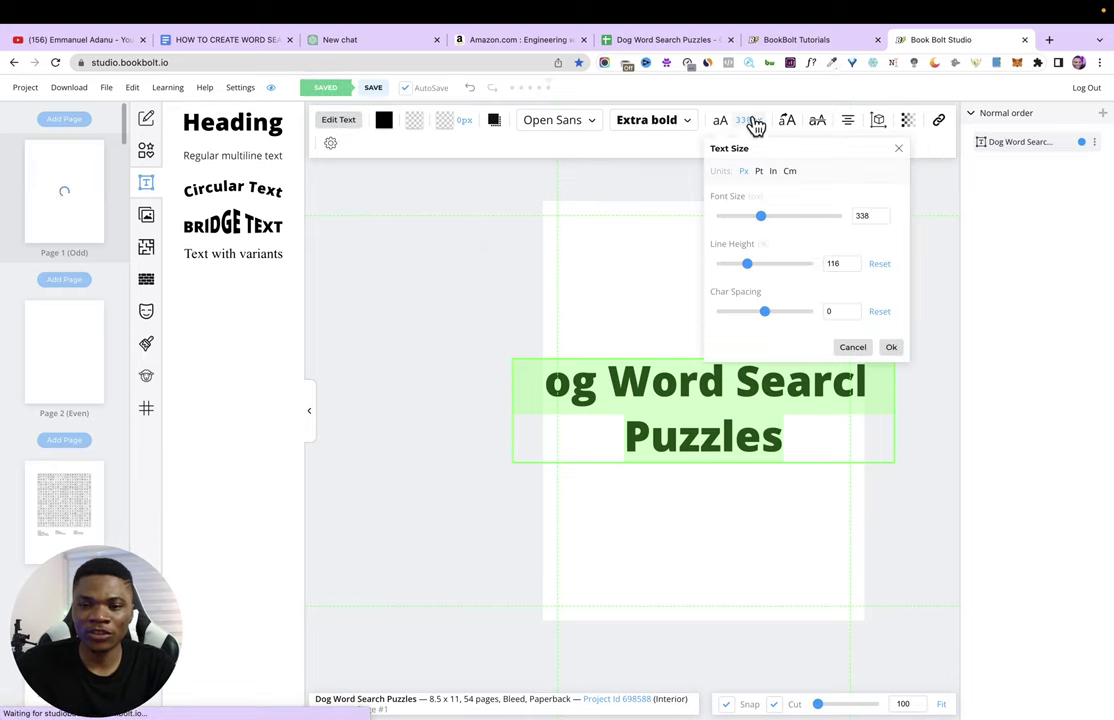
left_click_drag(760, 215, 750, 220)
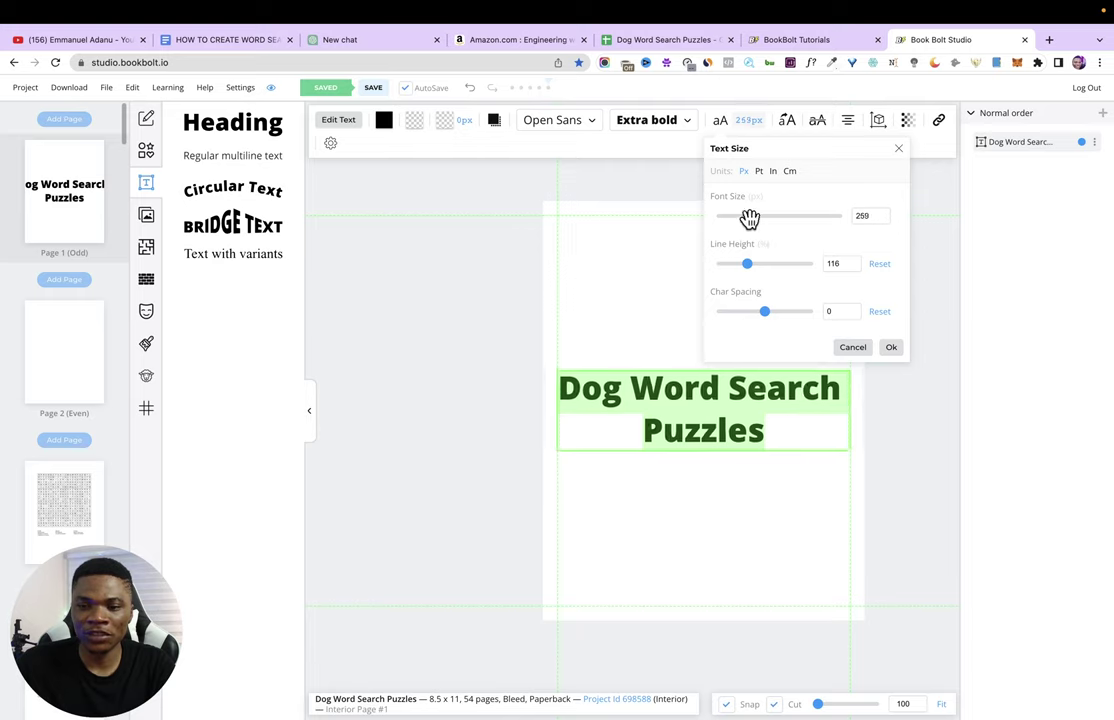
mouse_move(748, 265)
left_mouse_down()
mouse_move(761, 266)
mouse_move(751, 268)
left_mouse_up()
left_click_drag(765, 311, 764, 315)
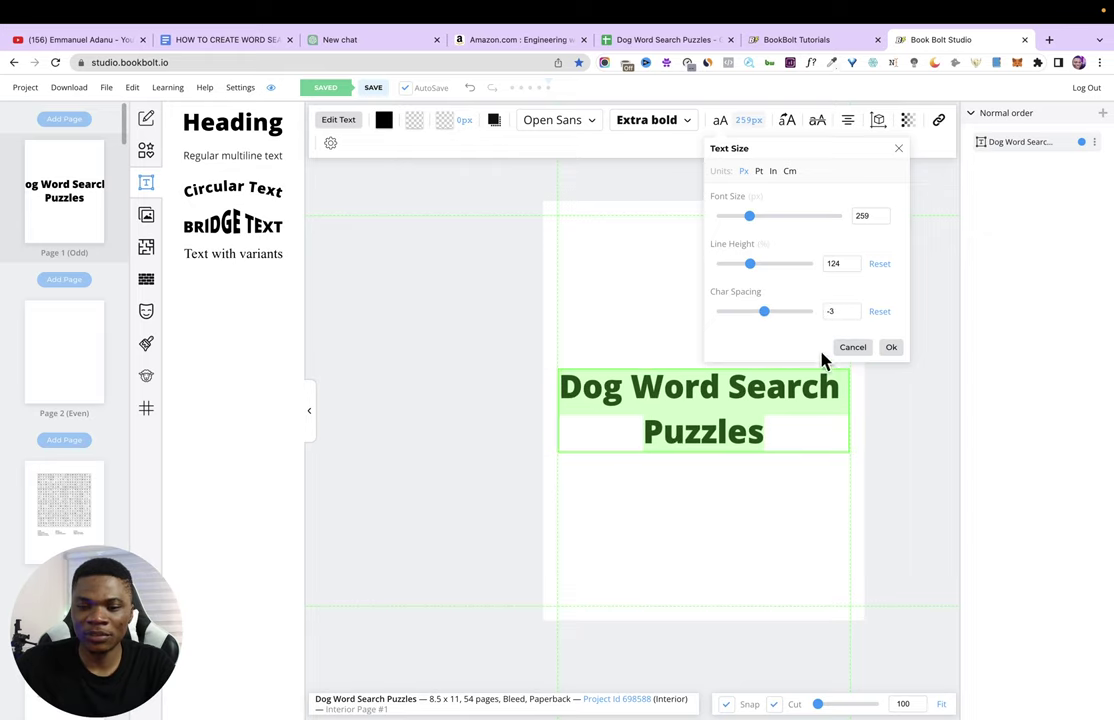
left_click(891, 347)
left_click(758, 415)
left_click_drag(758, 415, 751, 318)
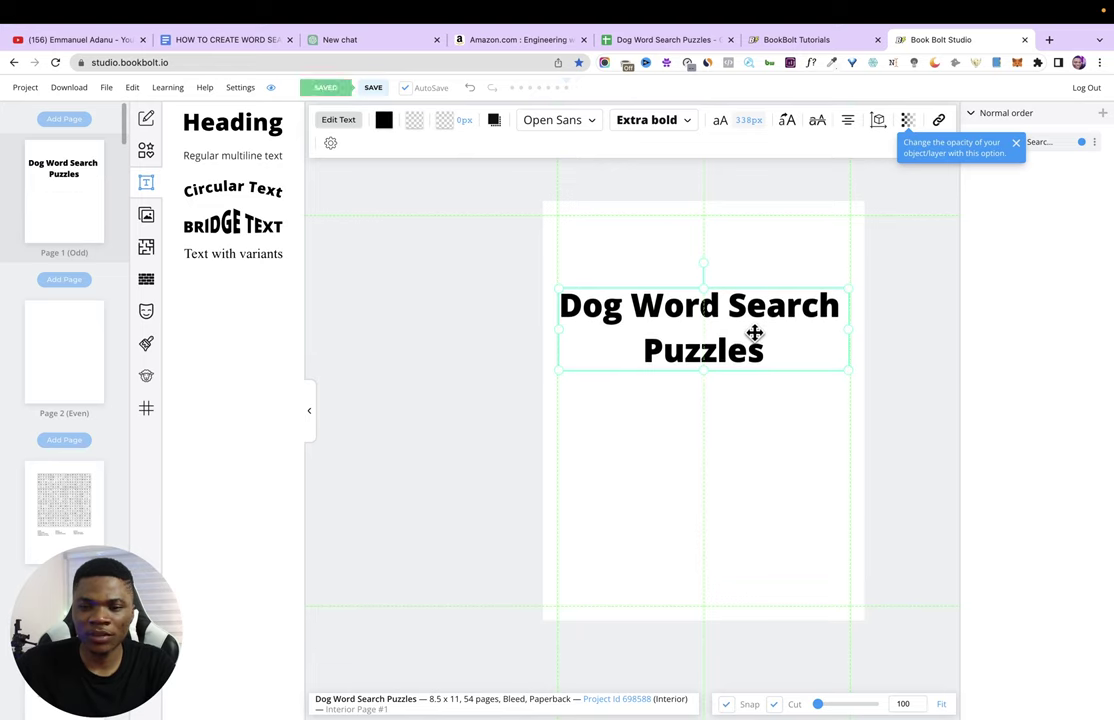
left_click(562, 129)
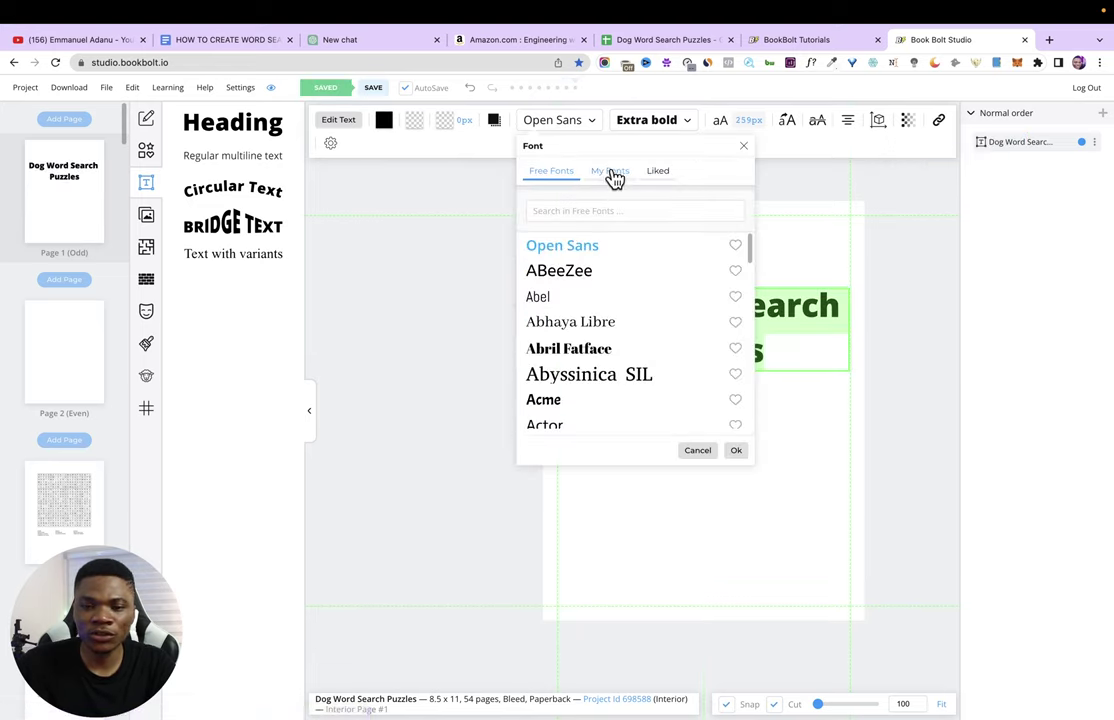
scroll(622, 338, "down", 10)
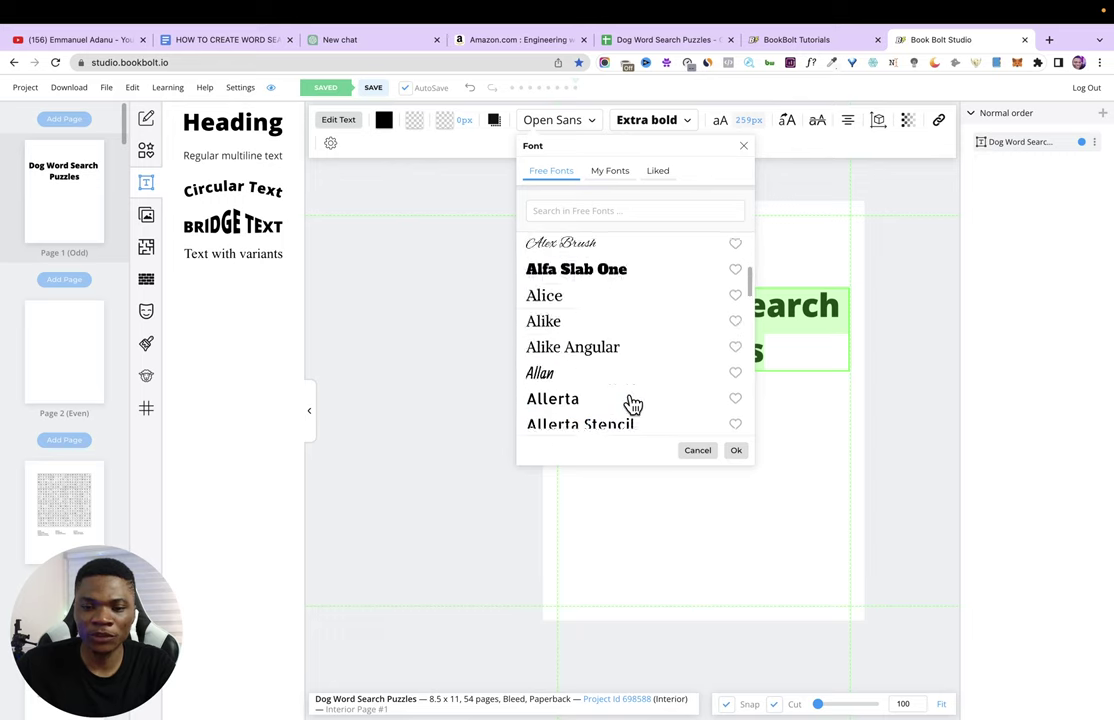
scroll(633, 403, "down", 2)
left_click(697, 450)
left_click(487, 343)
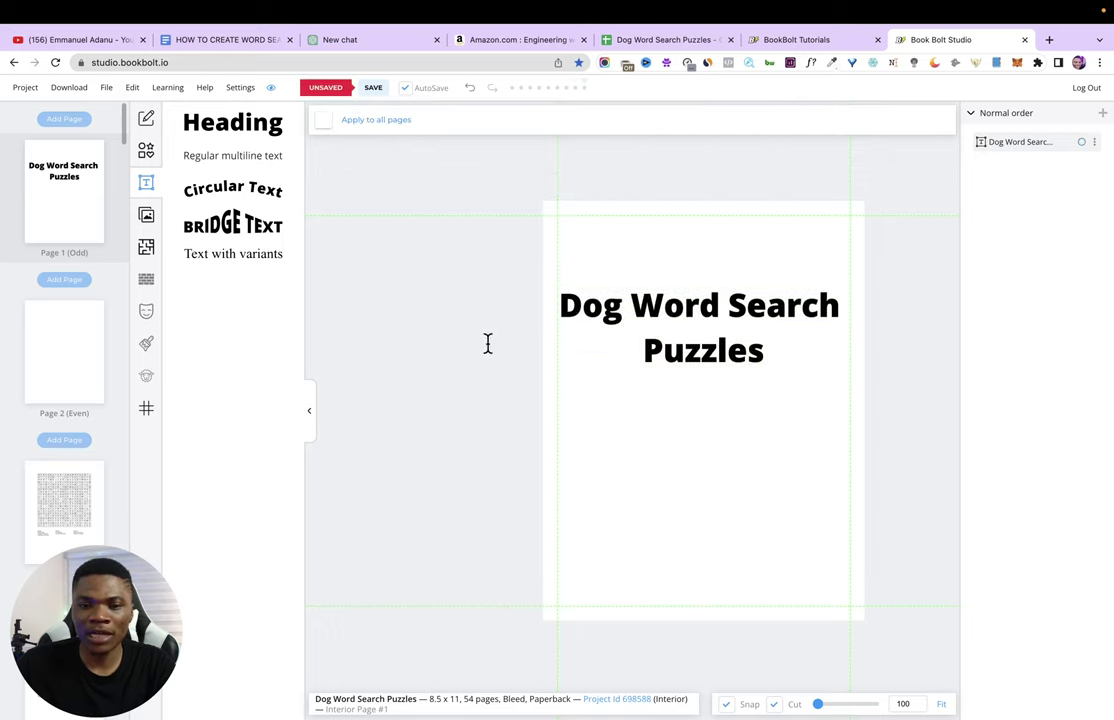
left_click(309, 410)
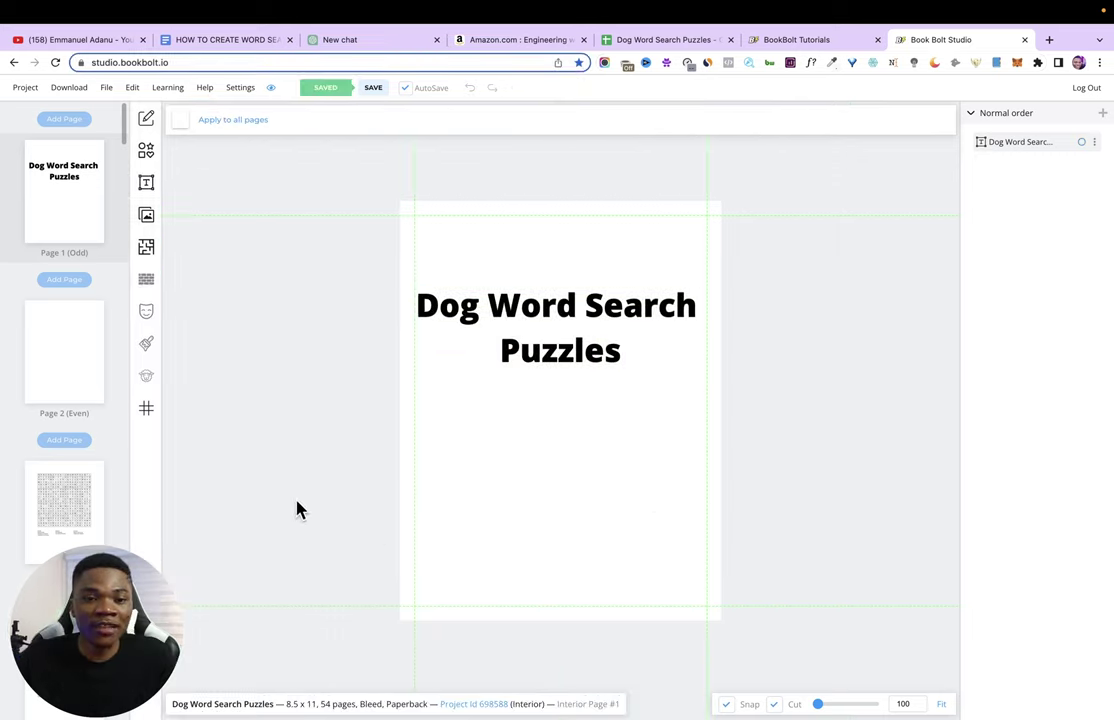
Step: Open the first puzzle on page 3, check the topic title of its words in ChatGPT, and return to Book Bolt Studio
left_click(83, 530)
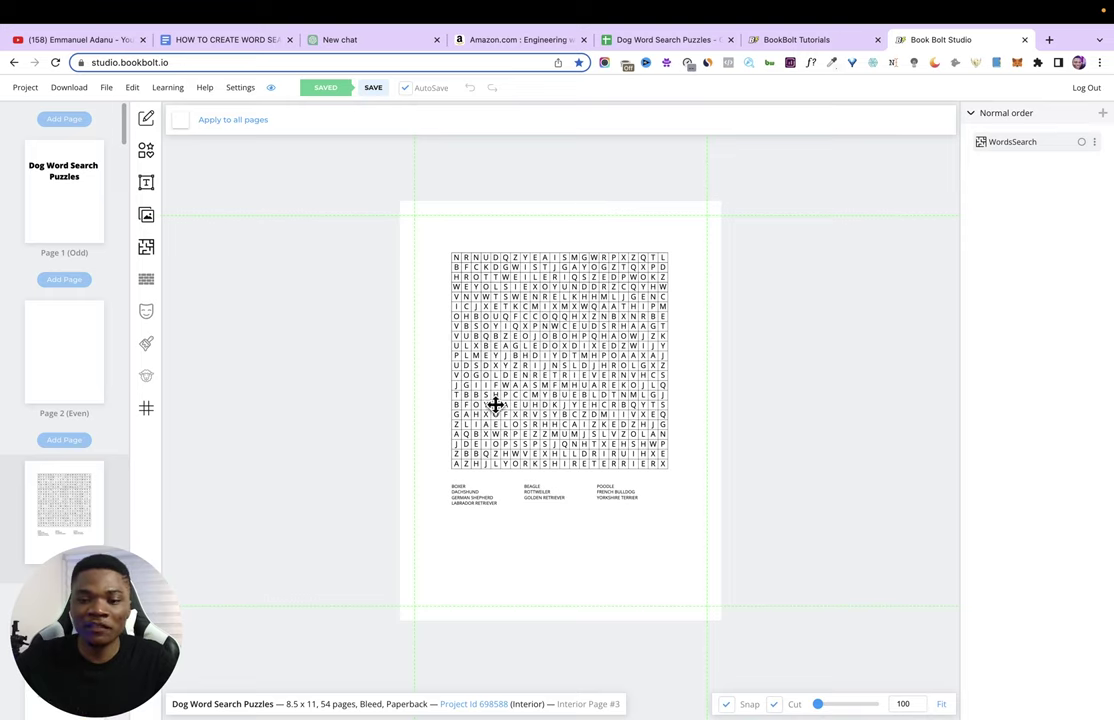
left_click(370, 58)
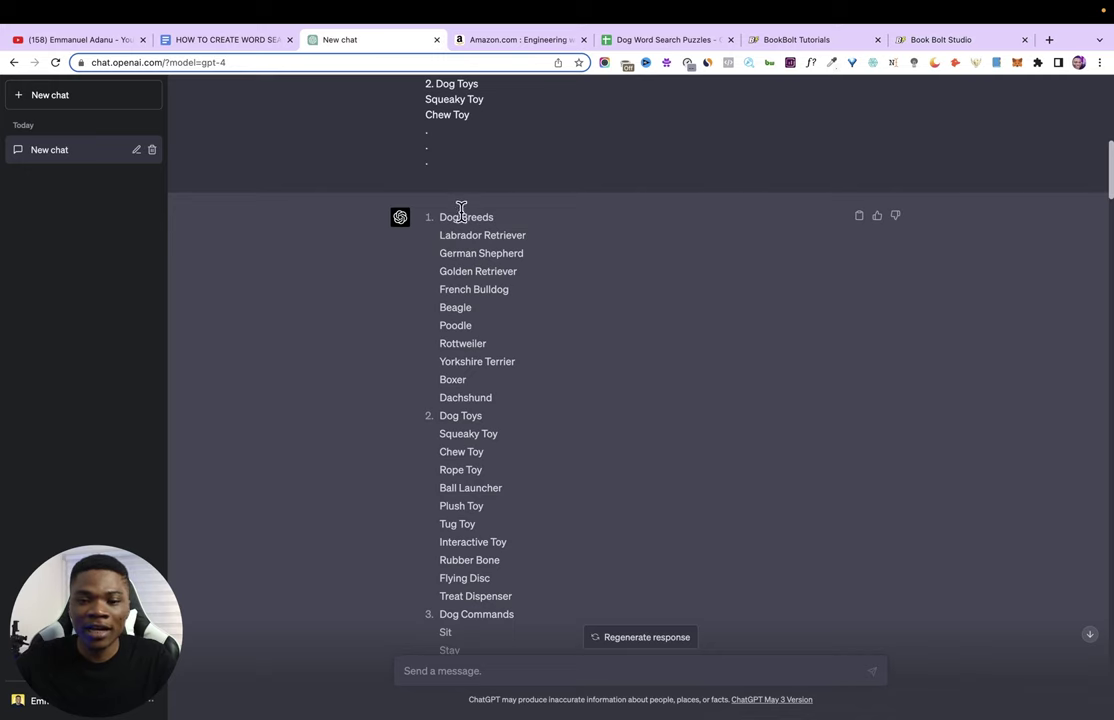
left_click_drag(440, 216, 497, 218)
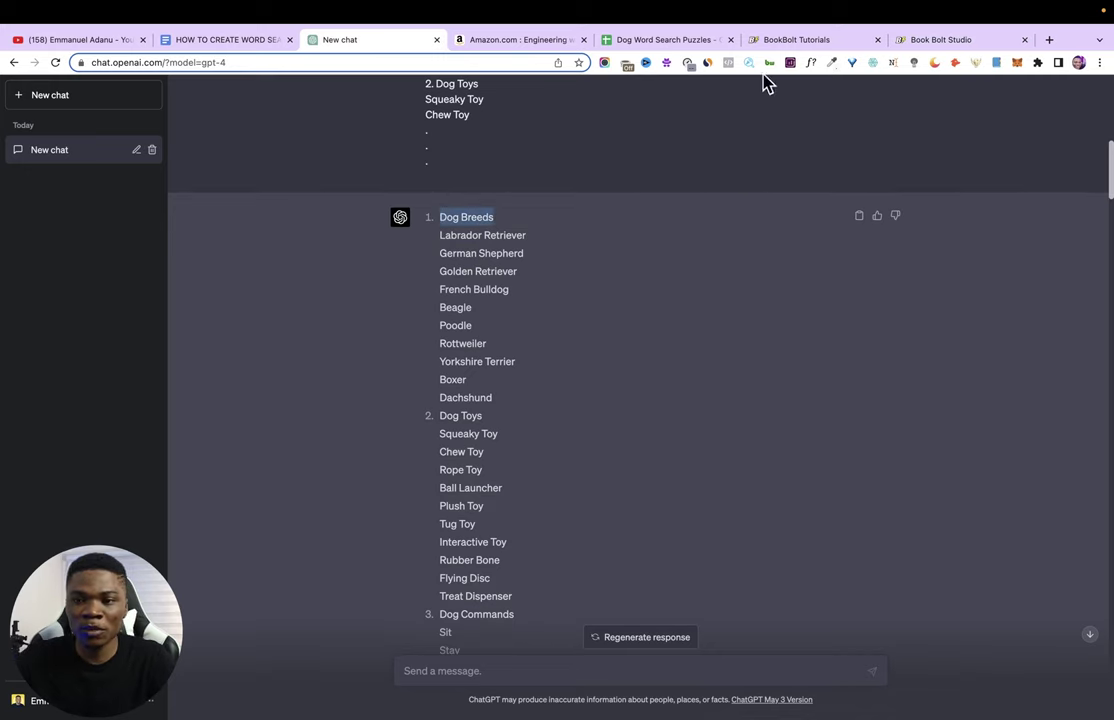
left_click(945, 58)
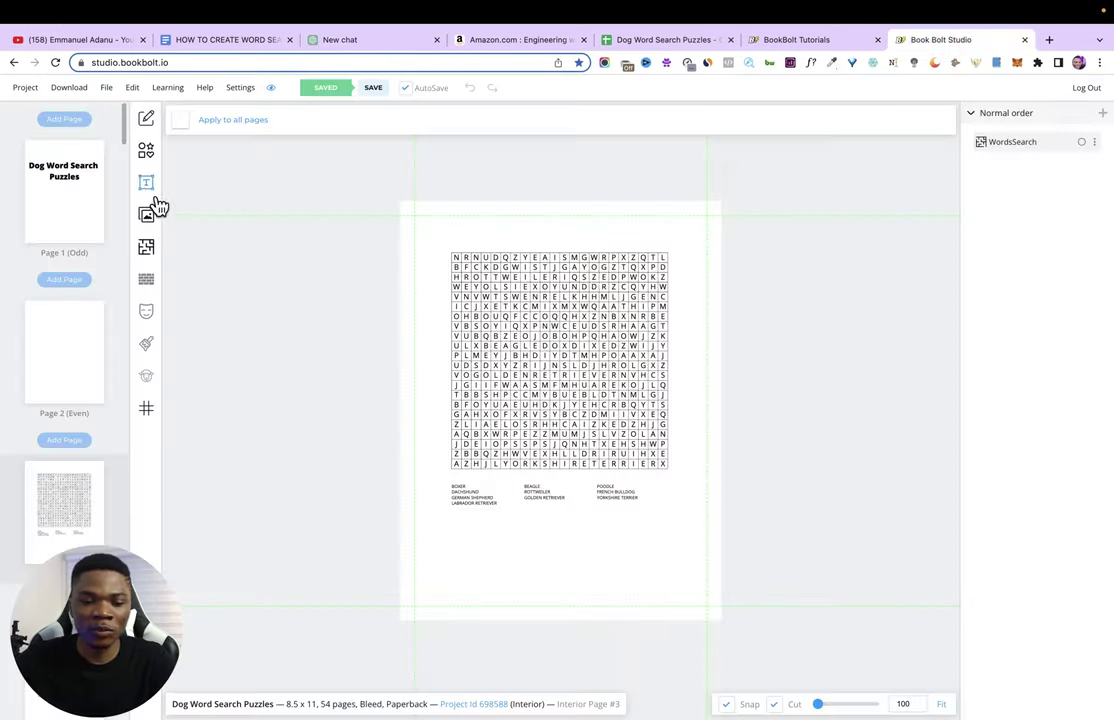
Step: Add a heading reading "Dog Breeds" to page 3 and place it above the puzzle grid
left_click(146, 182)
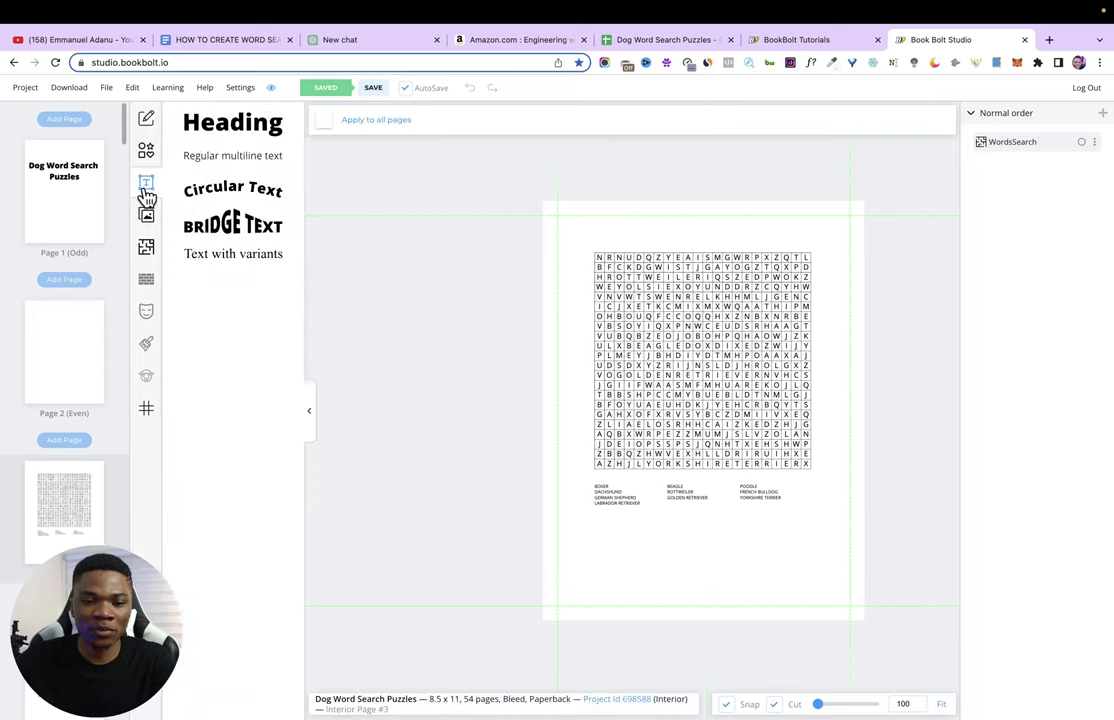
left_click(204, 130)
left_click_drag(710, 400, 704, 241)
type("Dog Breeds")
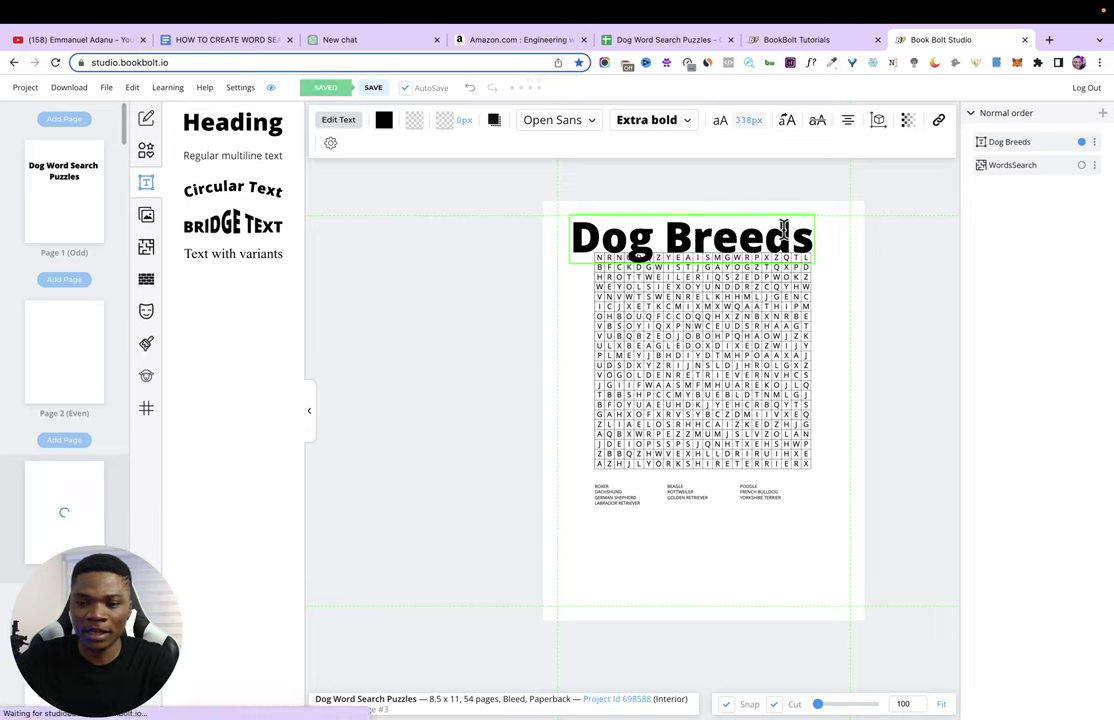
Step: Reduce the "Dog Breeds" heading's font size to about 219 px and fit it centred above the puzzle grid on page 3
key("ctrl+a")
left_click(749, 120)
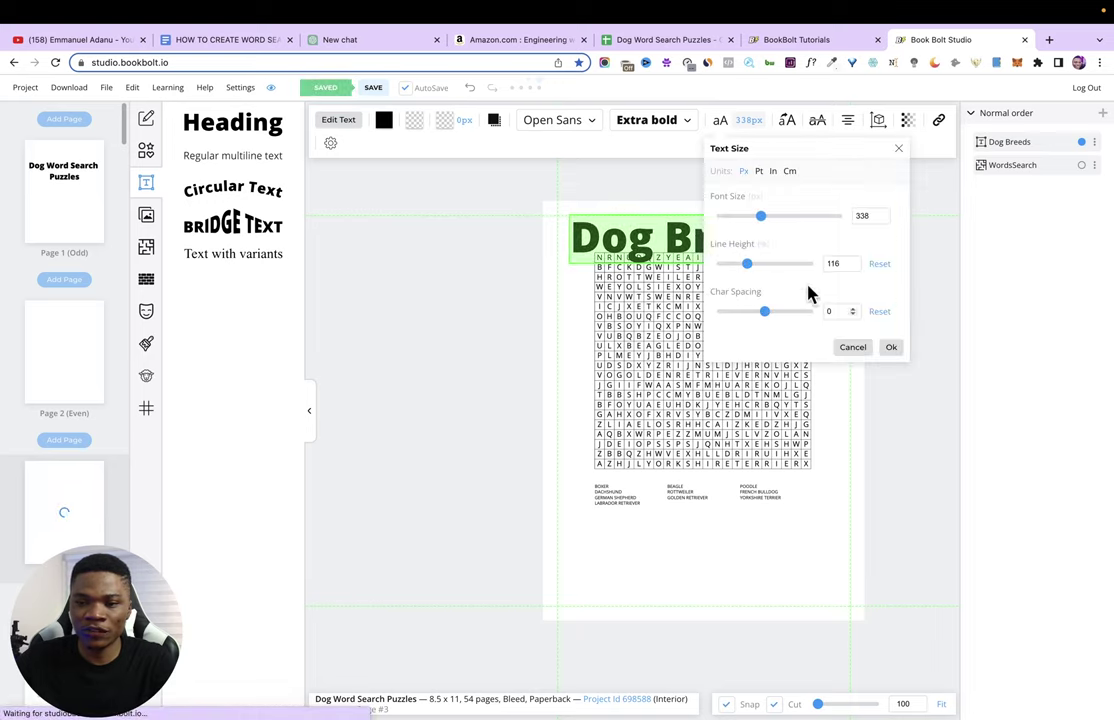
left_click_drag(754, 214, 748, 216)
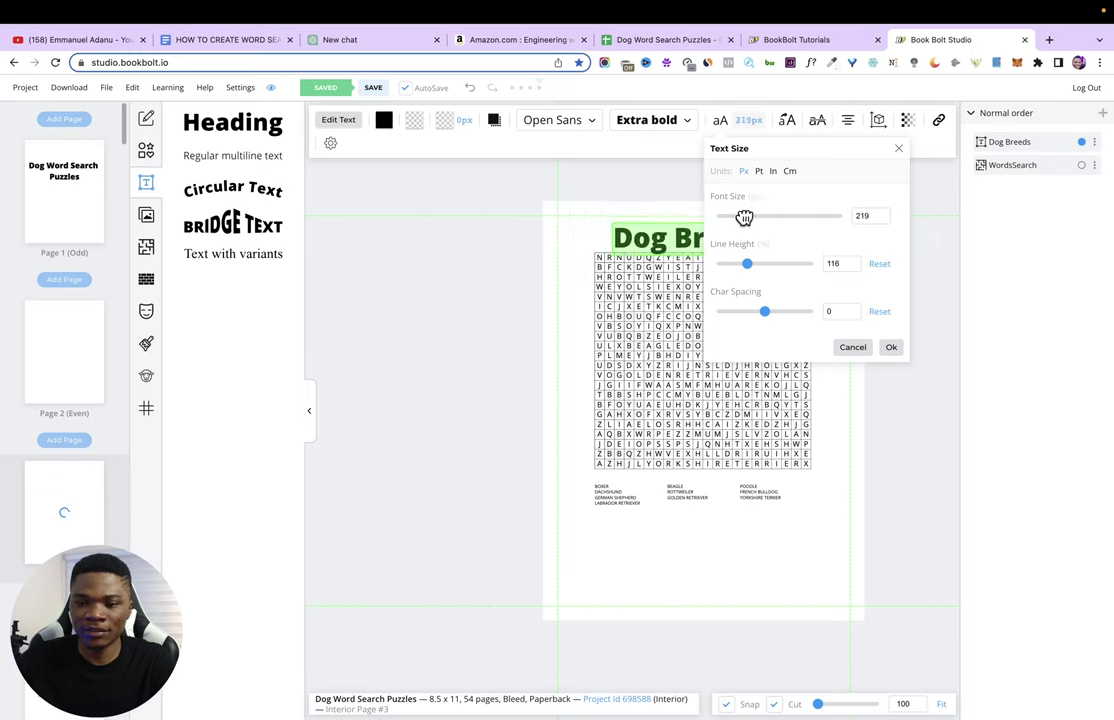
key("Escape")
left_click(733, 232)
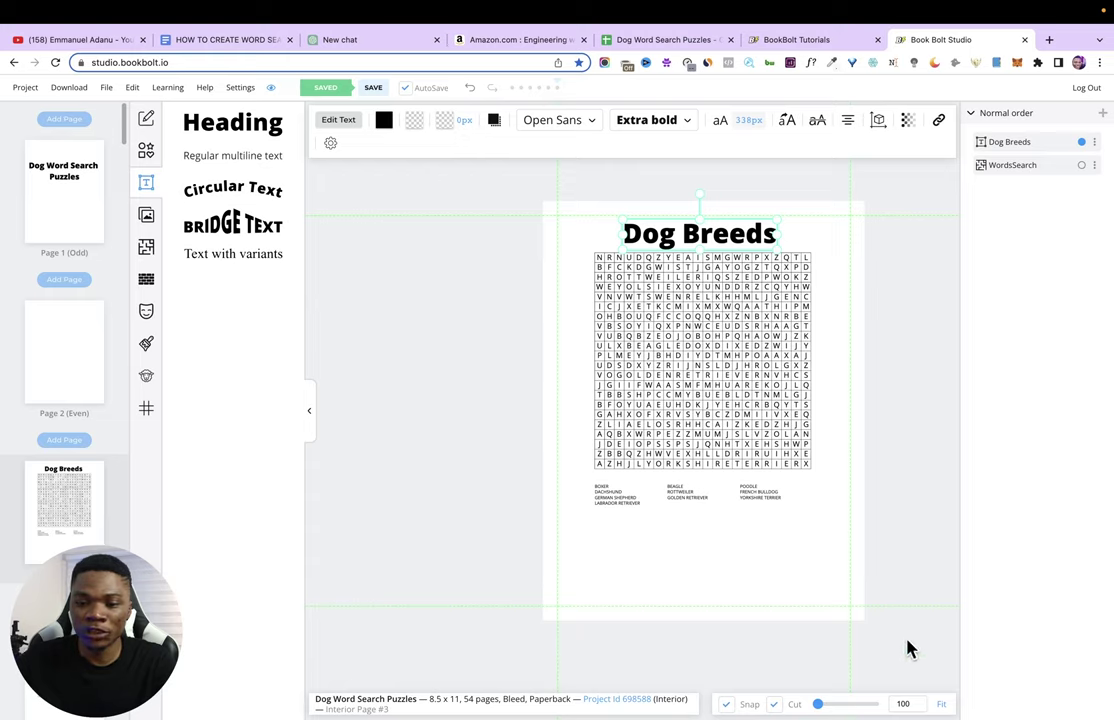
left_click(592, 320)
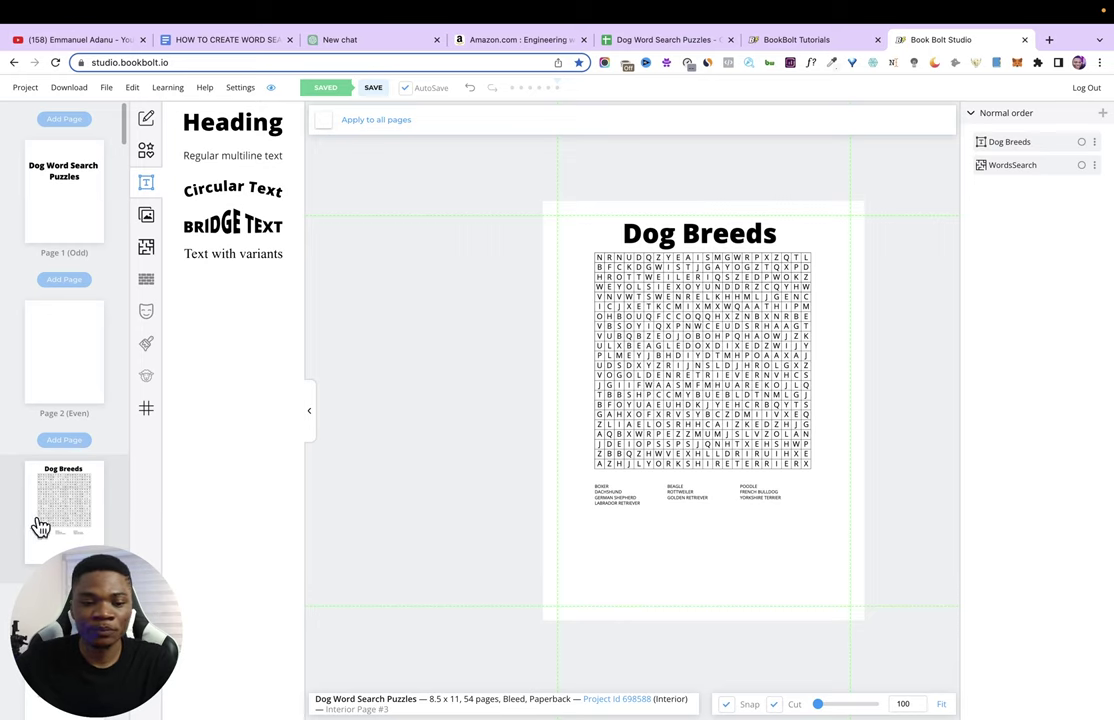
Step: Open the puzzle on page 4, check the topic title of its words in ChatGPT, and return to Book Bolt Studio
scroll(515, 219, "down", 2)
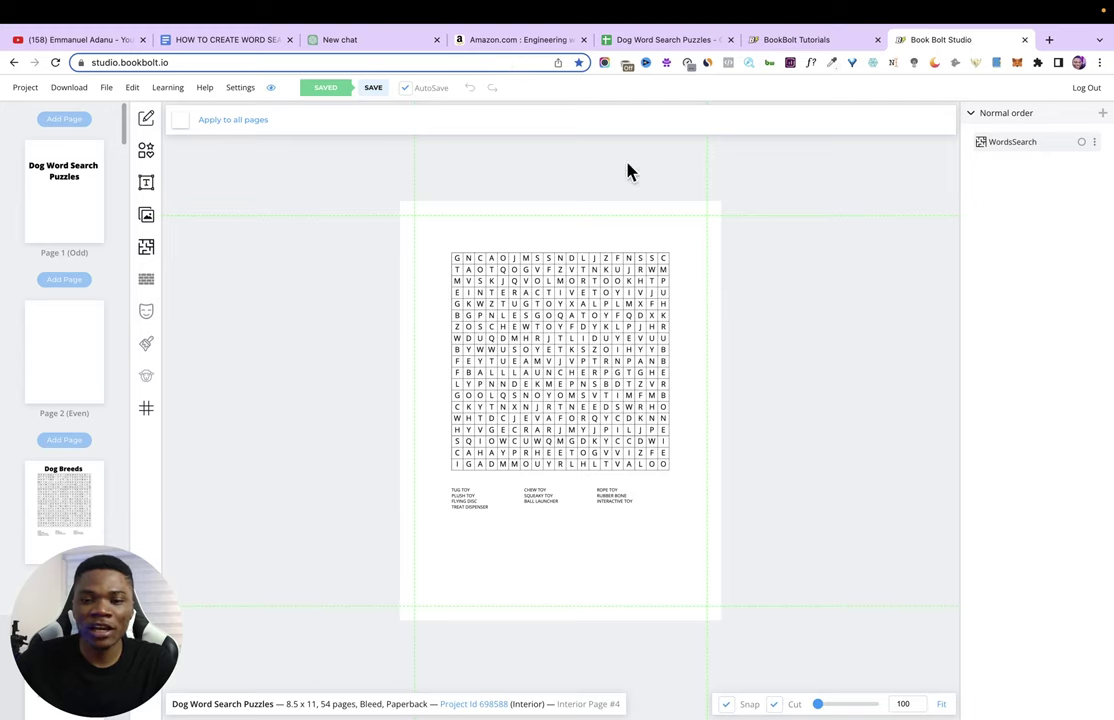
left_click(345, 44)
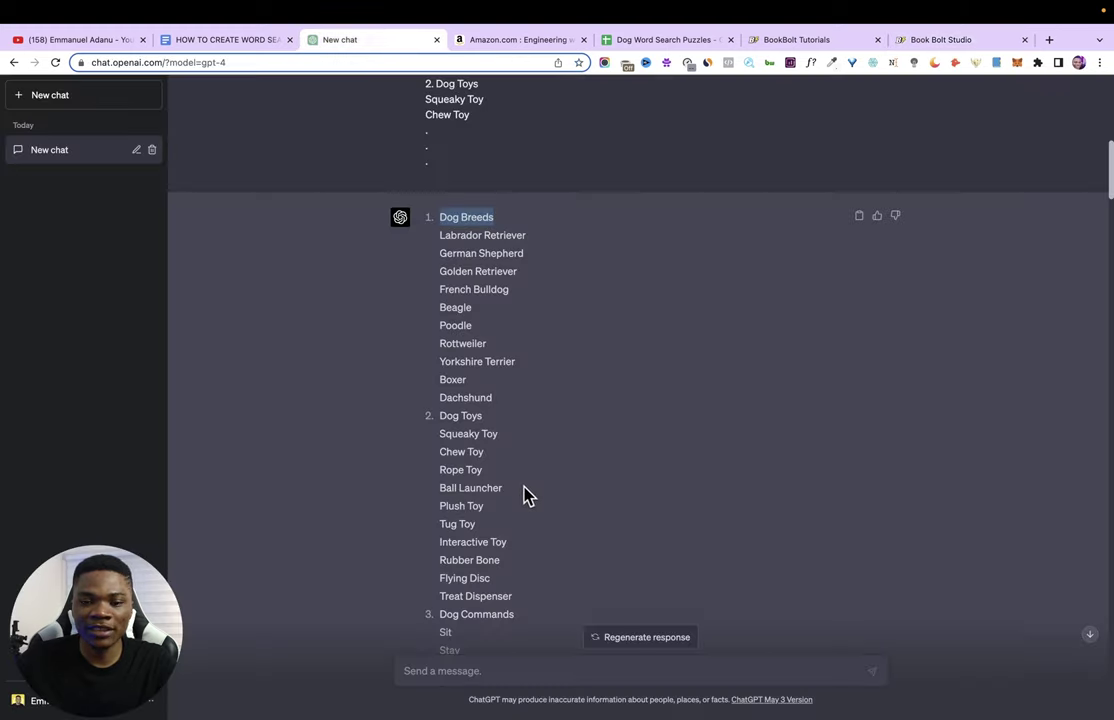
scroll(527, 495, "down", 1)
left_click_drag(483, 376, 449, 376)
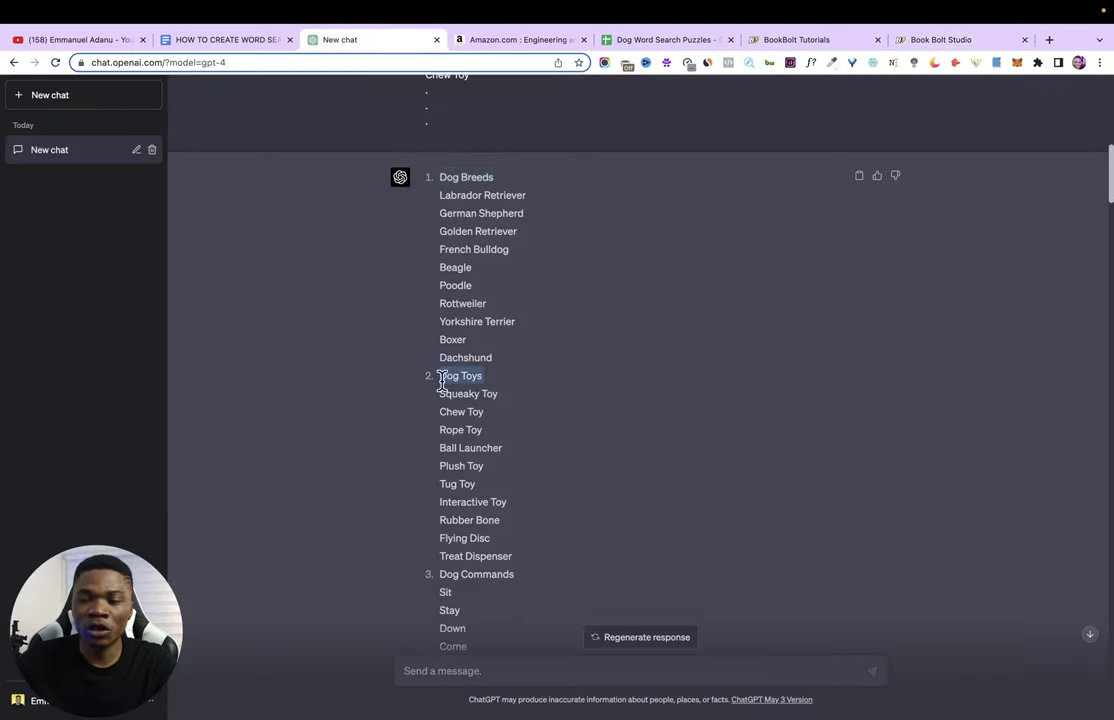
left_click(960, 40)
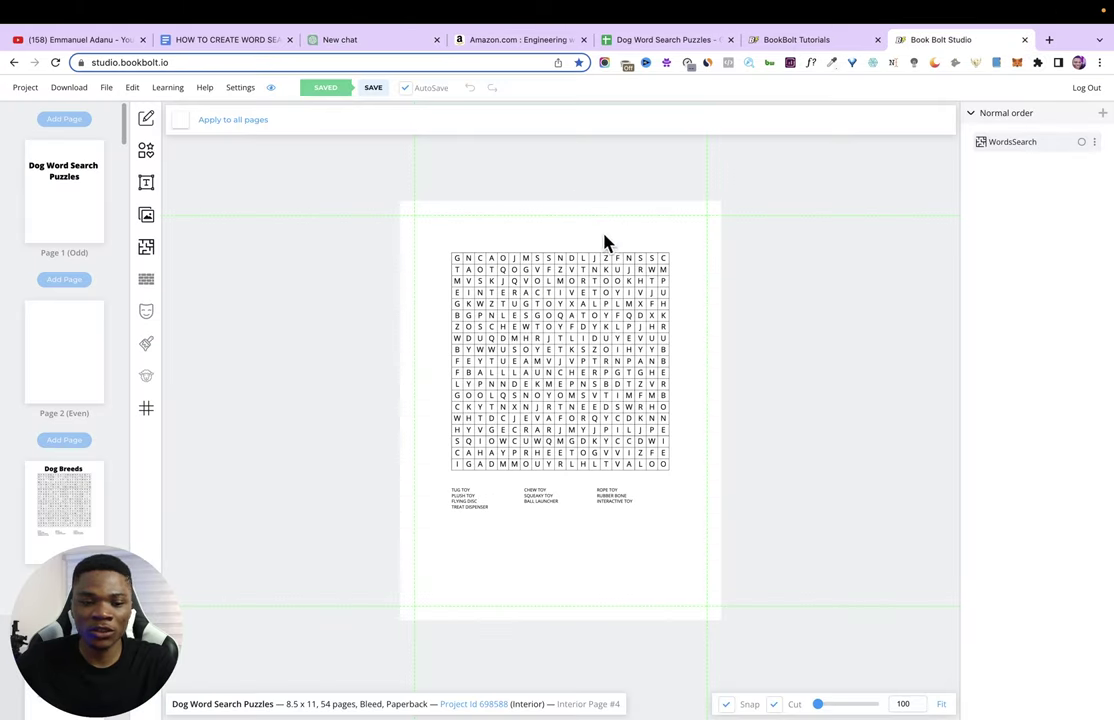
Step: Delete the "Dog Breeds" heading from page 3
left_click(64, 513)
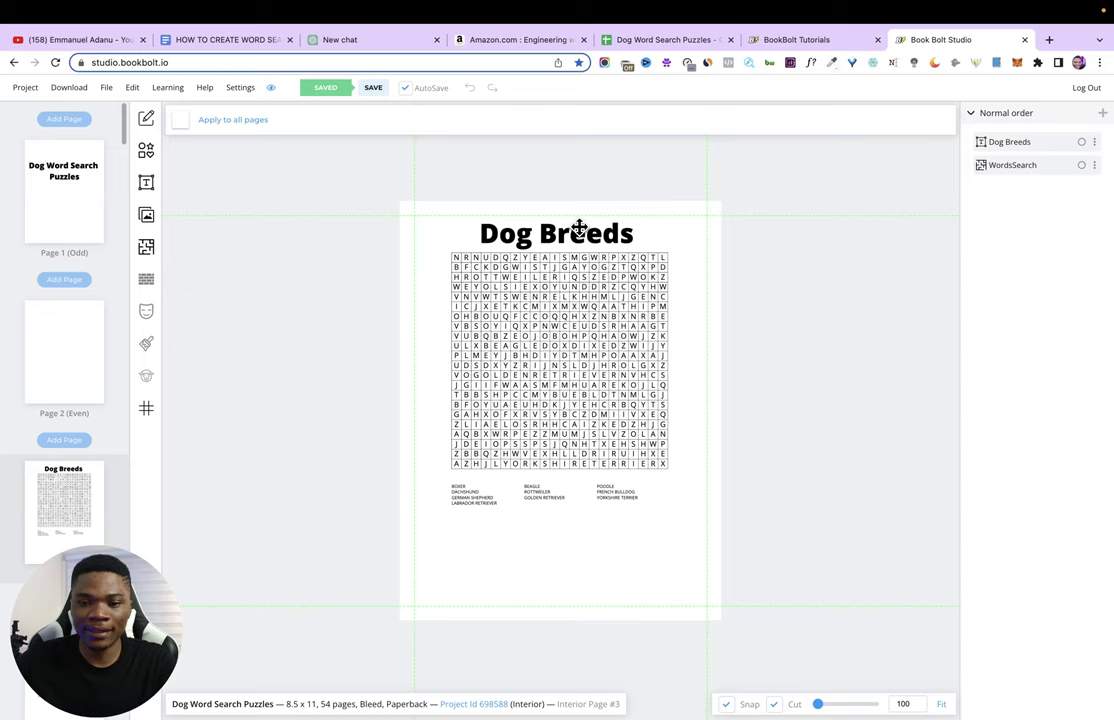
left_click(579, 234)
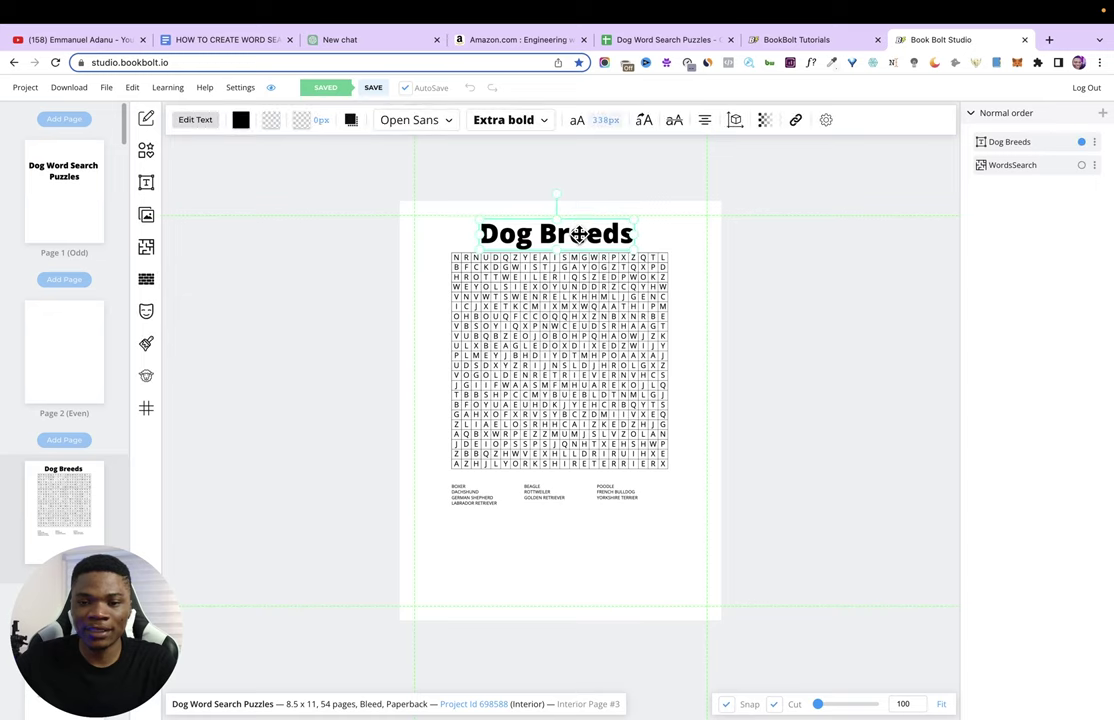
key("Delete")
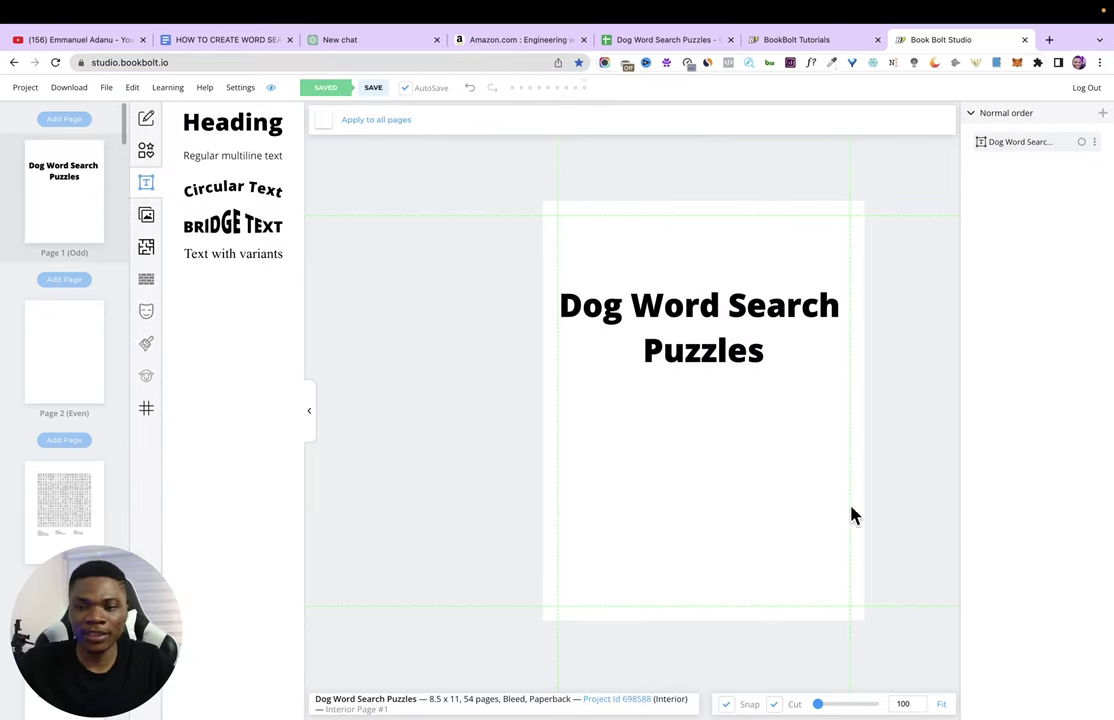
Step: Go back to page 1 and download the whole current project in CMYK for printed books
left_click(58, 495)
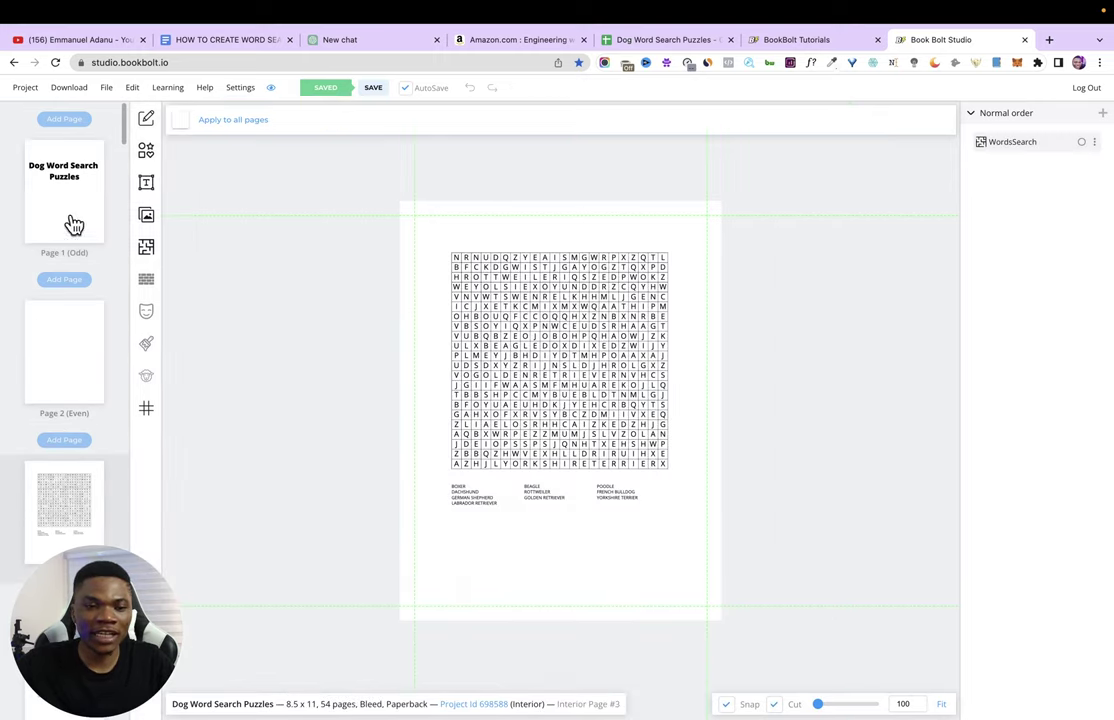
left_click(66, 212)
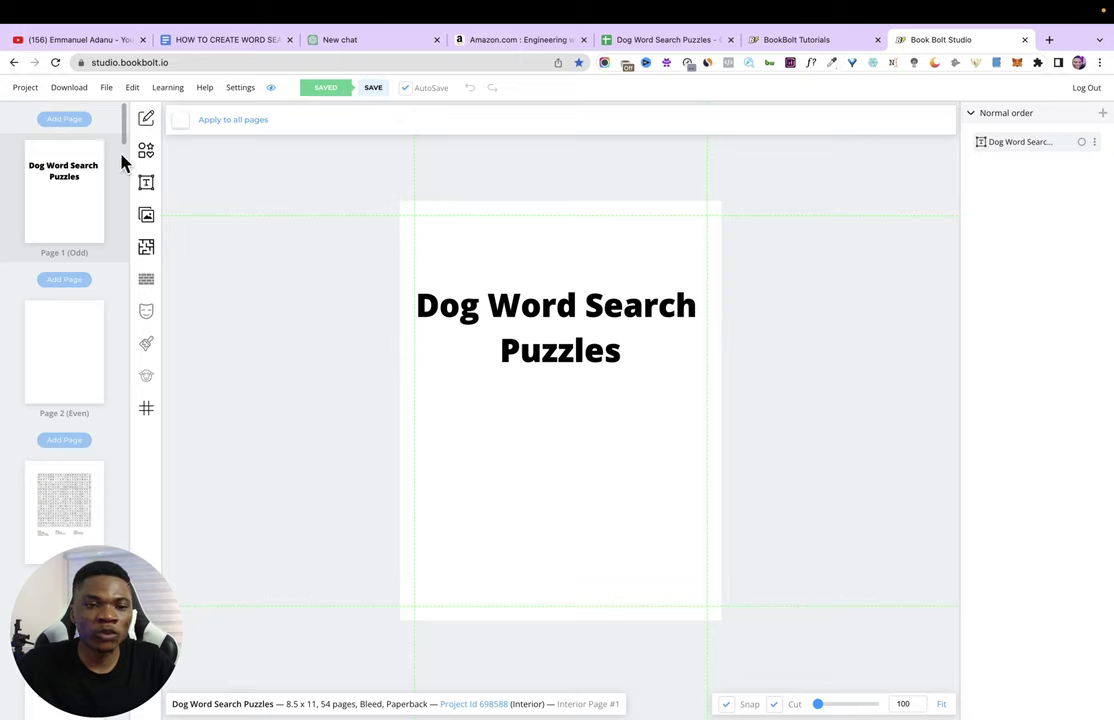
left_click(77, 92)
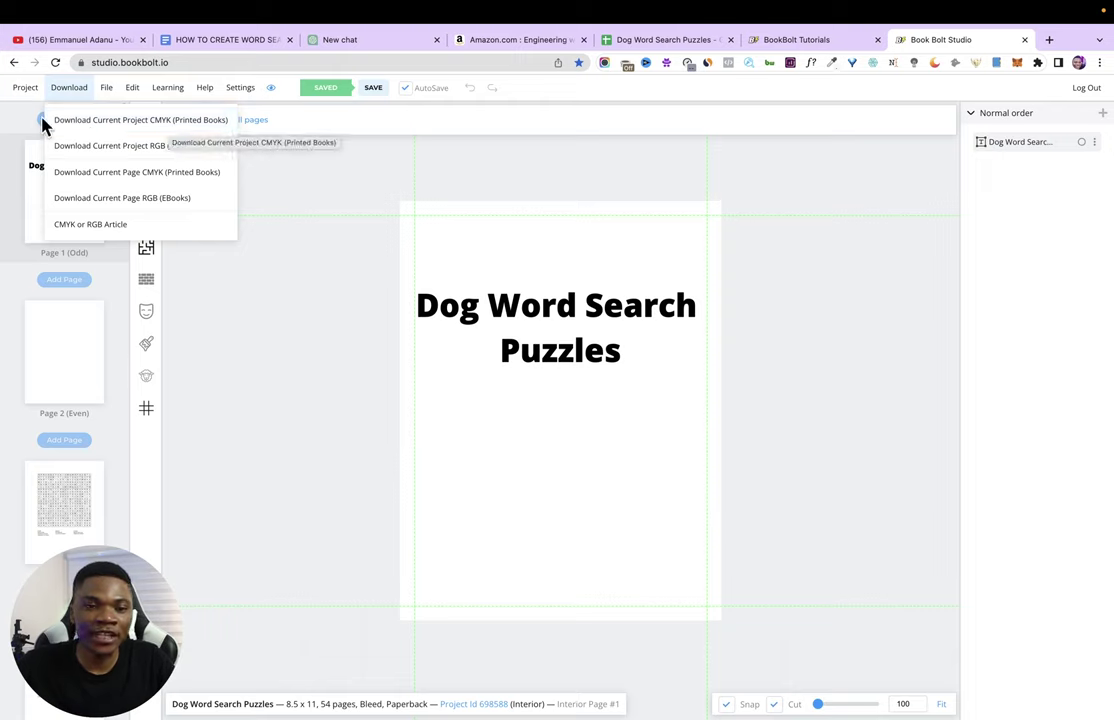
left_click(144, 121)
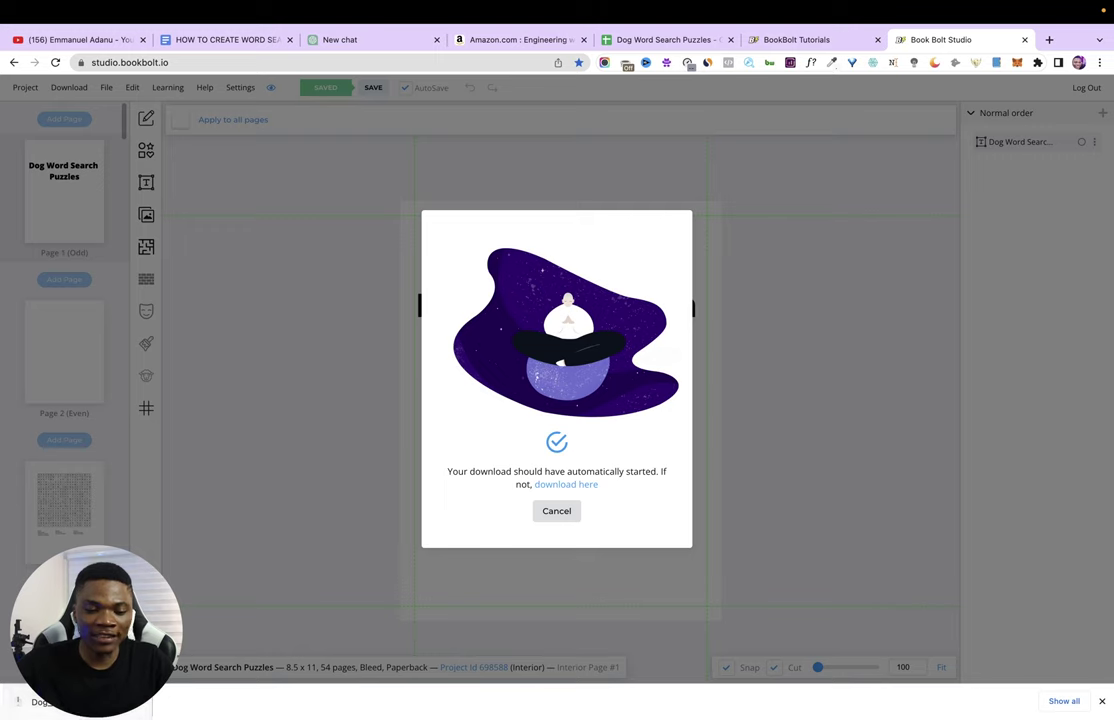
Step: Open the downloaded paperback interior CMYK PDF in full screen and page through its puzzles
key("ctrl+Left")
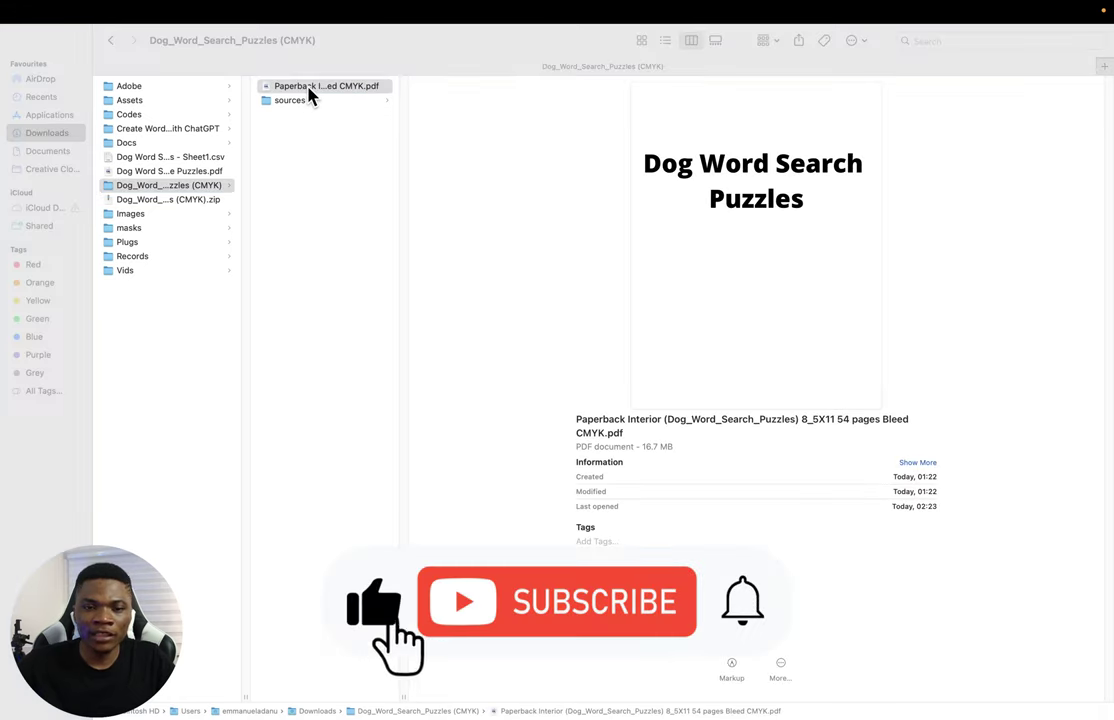
double_click(310, 88)
key("ctrl+super+f")
scroll(443, 405, "down", 15)
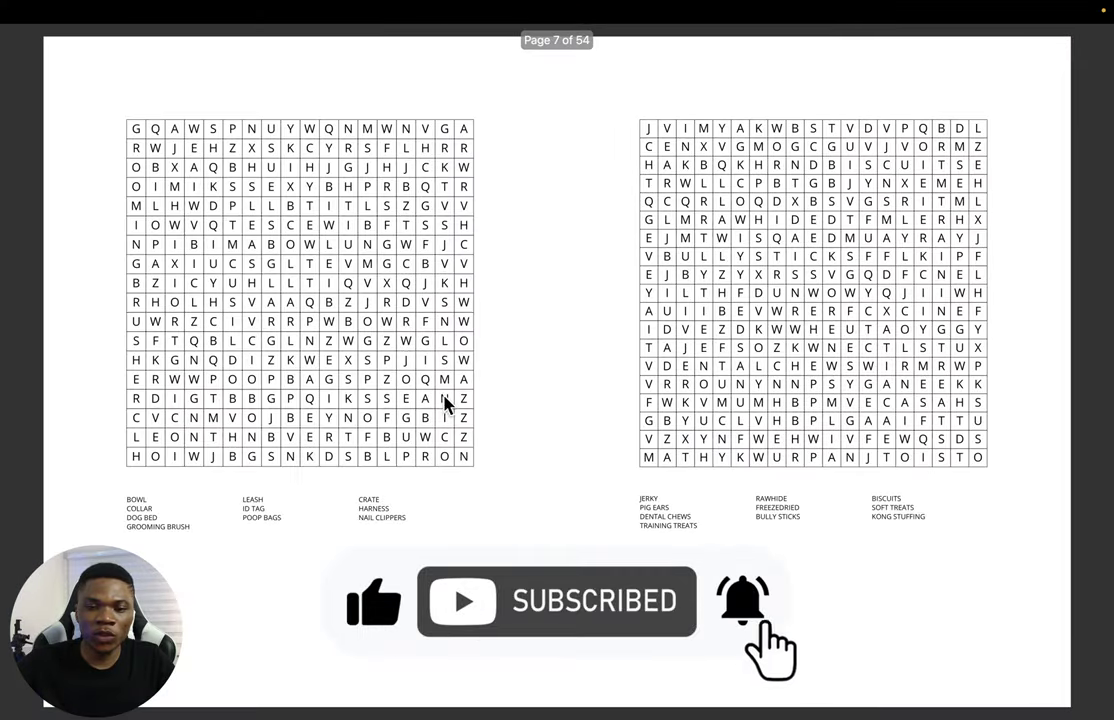
scroll(447, 403, "down", 15)
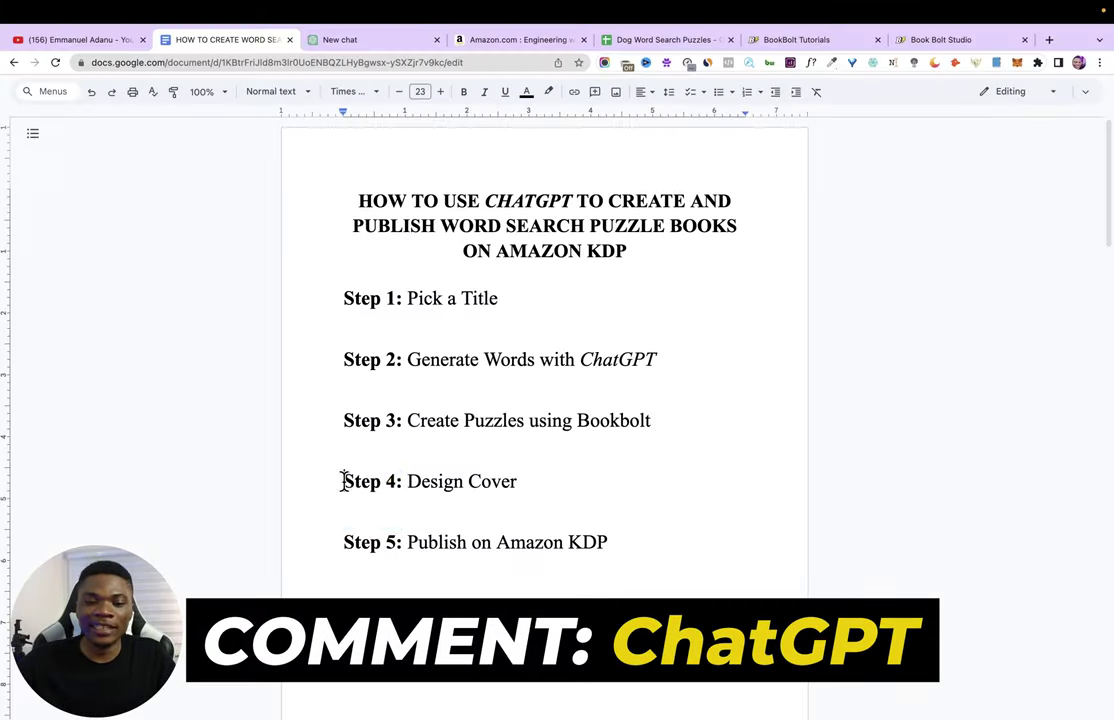
Step: Review the dog word search cover PDF and highlight the "Step 4: Design Cover" line in the Google Docs outline
left_click_drag(341, 480, 519, 498)
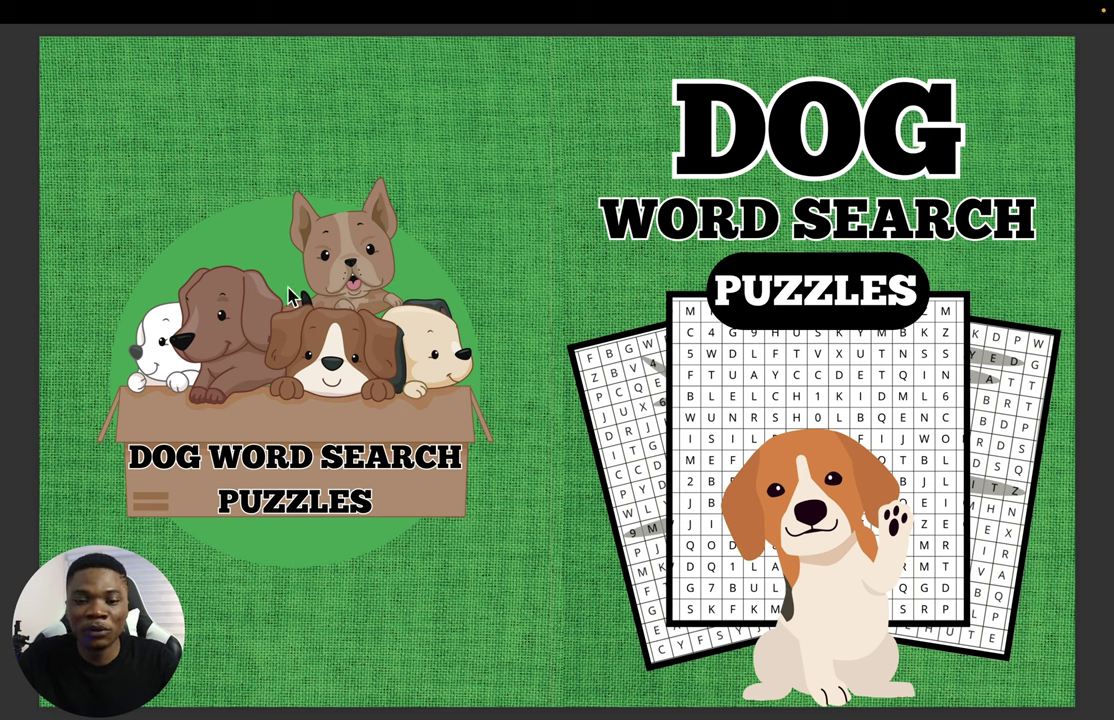
key("Escape")
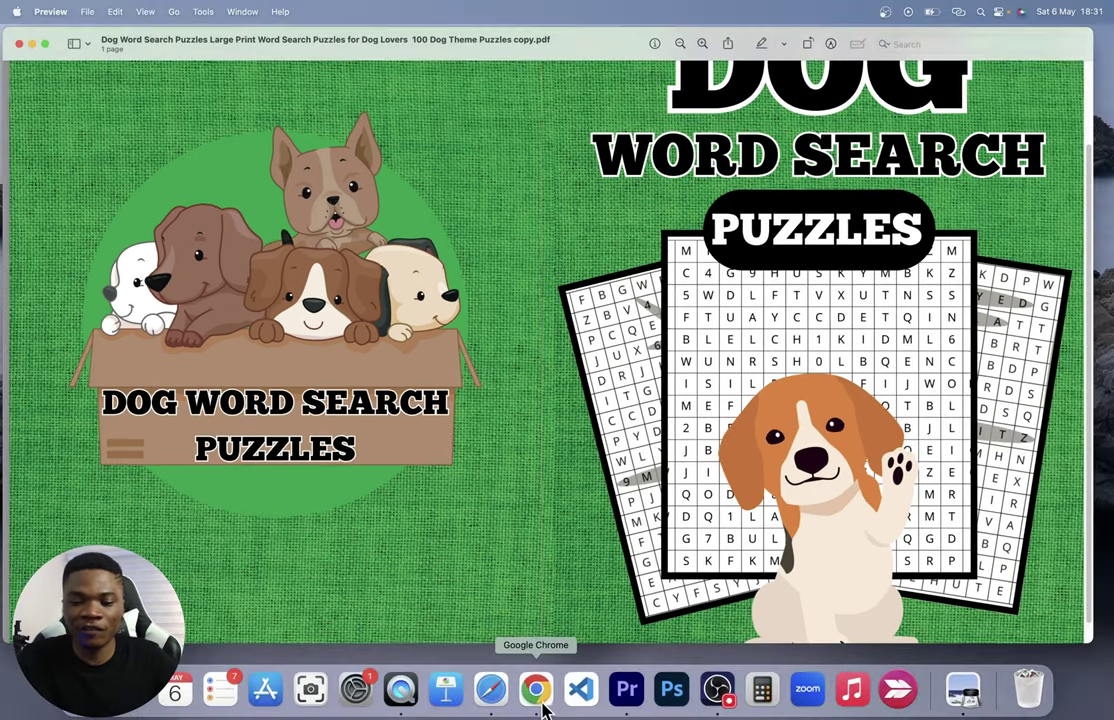
left_click(537, 700)
triple_click(432, 470)
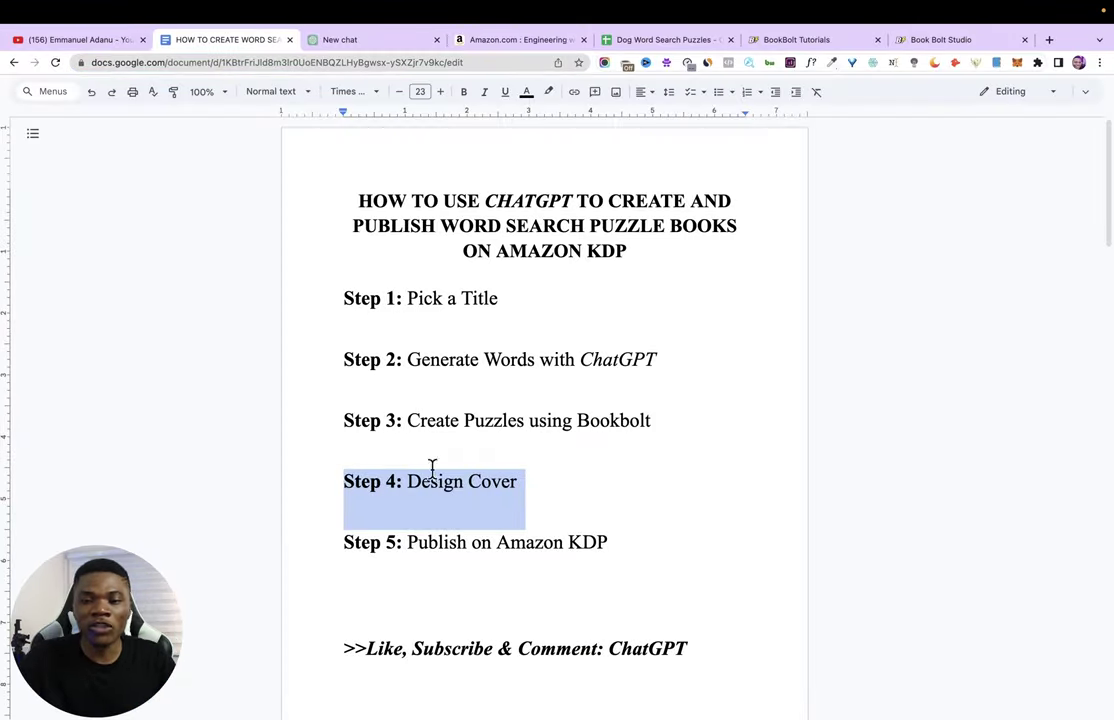
Step: Open the Amazon KDP bookshelf in a new browser tab and start creating a new paperback
left_click(1049, 40)
type("kdp")
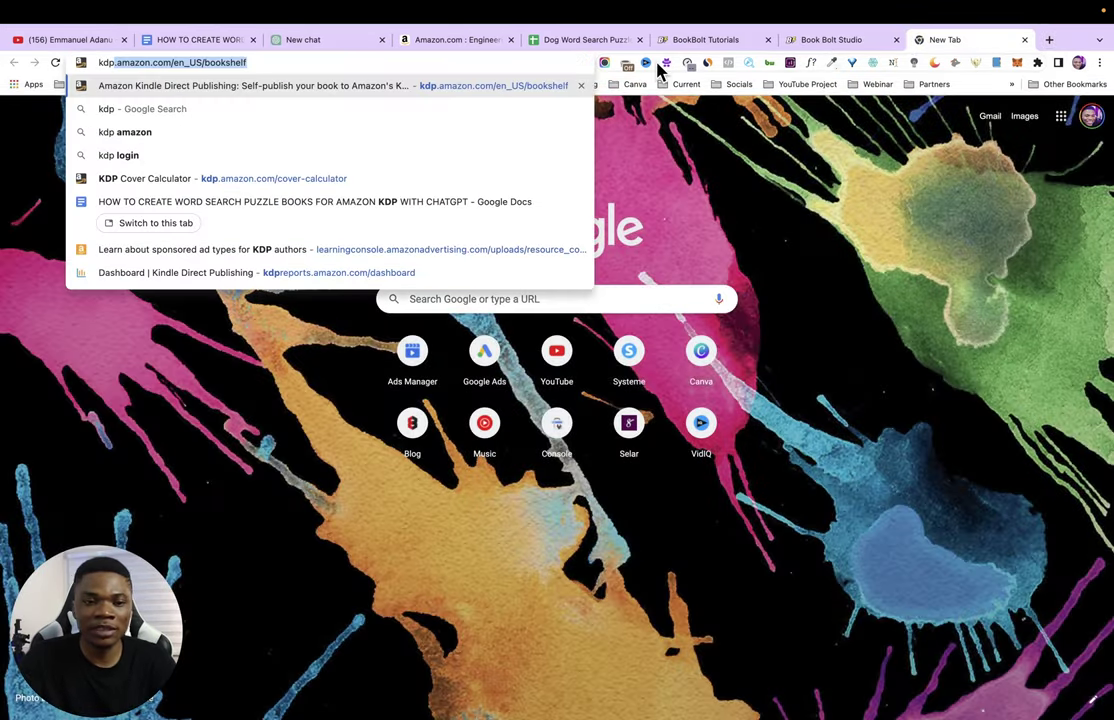
key("Return")
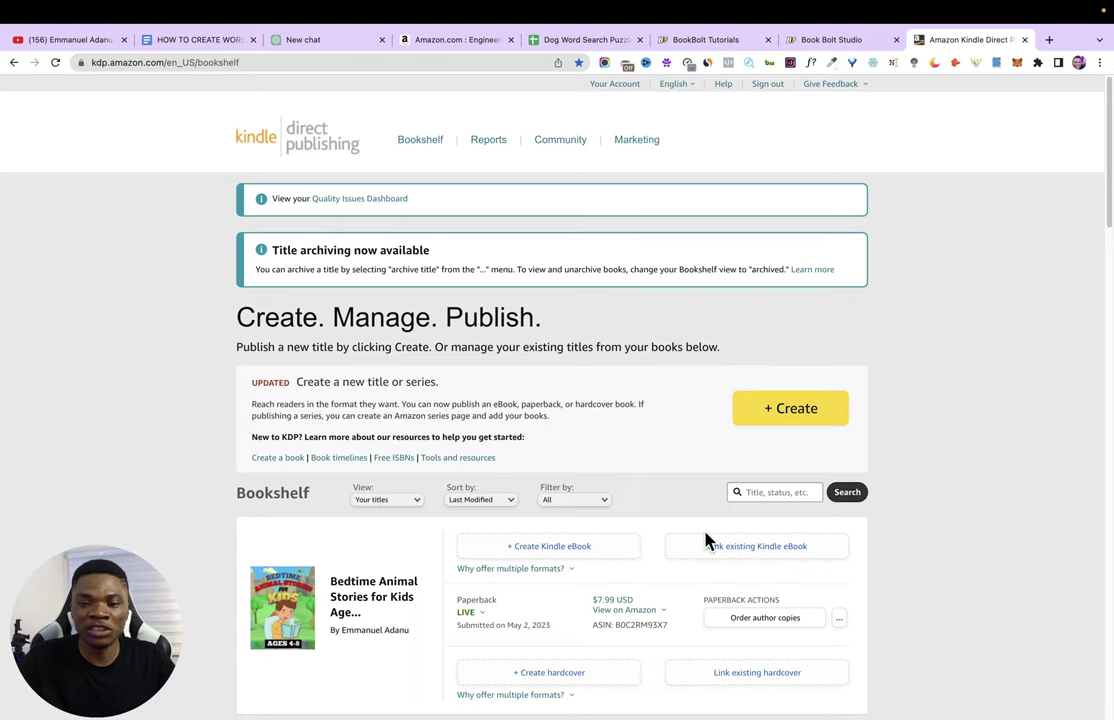
left_click(800, 420)
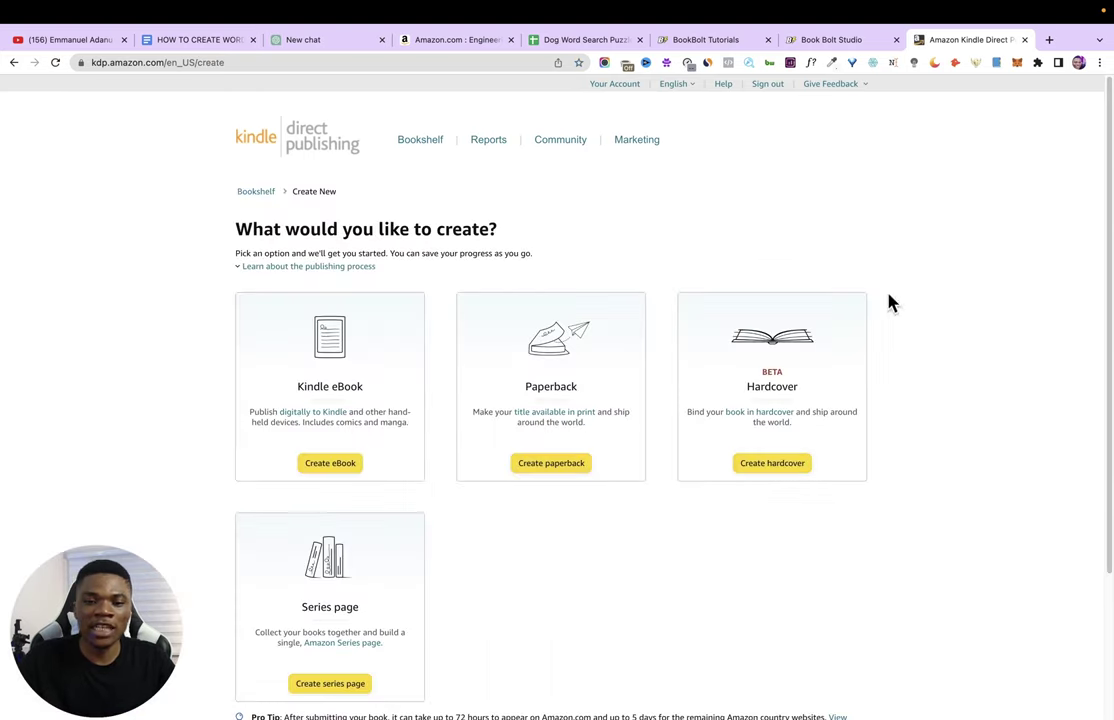
left_click(557, 468)
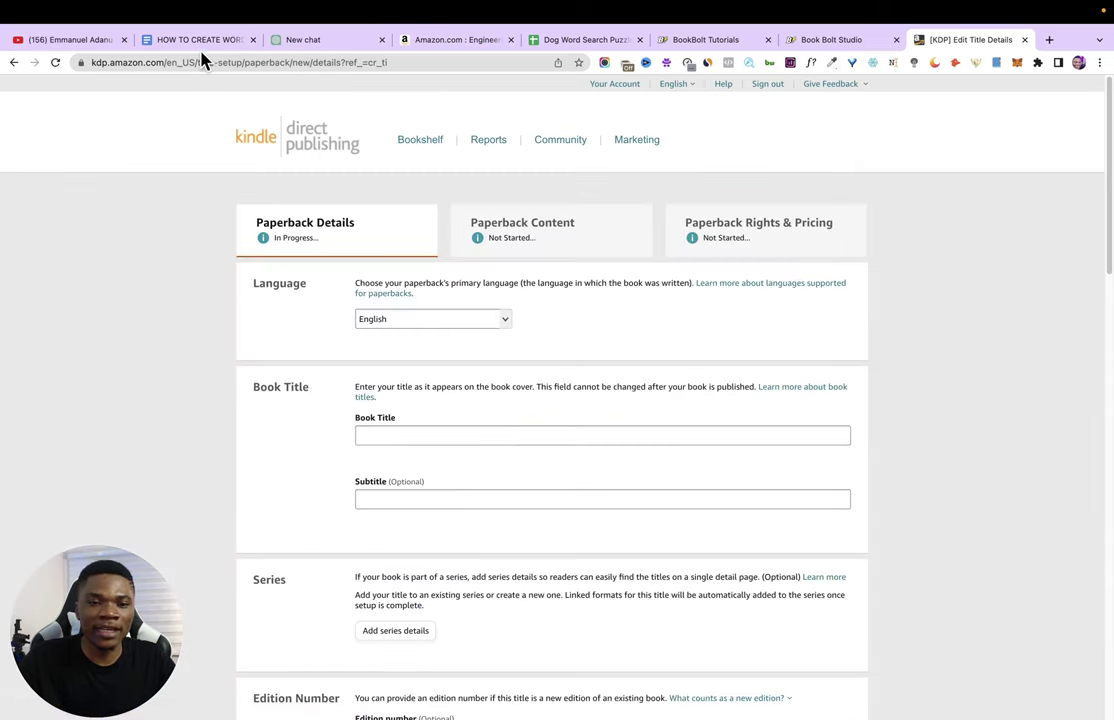
Step: Take the main title from the Google Docs outline and enter "Dog Word Search Puzzles" as the paperback's book title
left_click(199, 44)
scroll(348, 249, "down", 5)
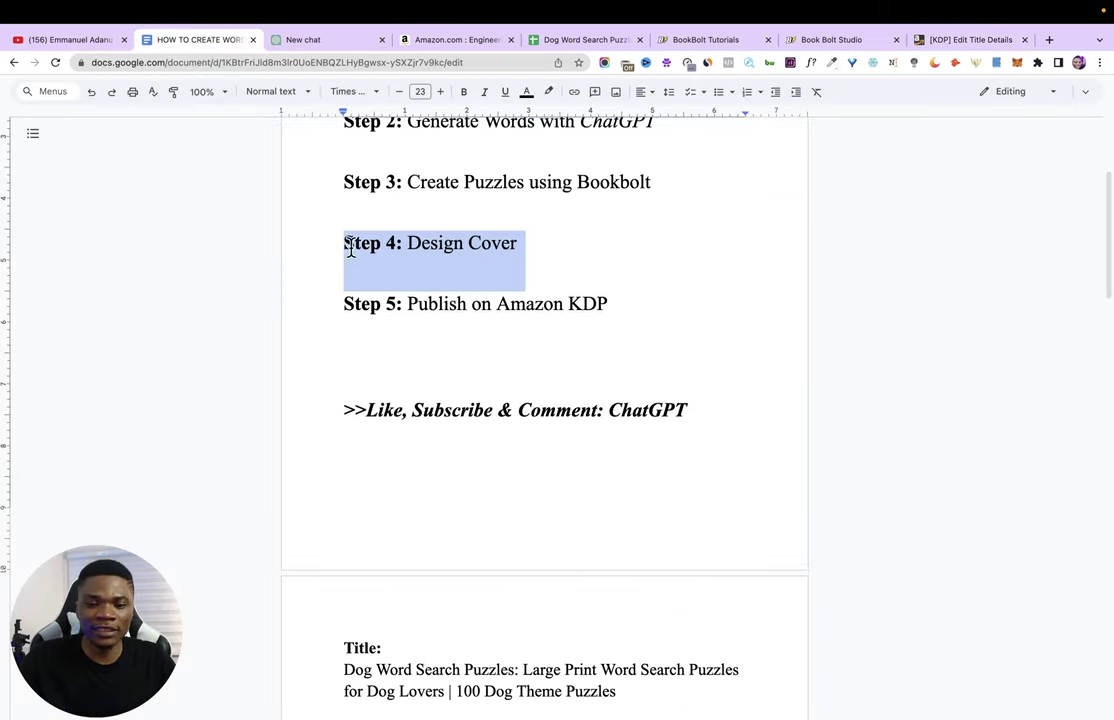
scroll(390, 360, "down", 5)
left_click_drag(335, 402, 509, 405)
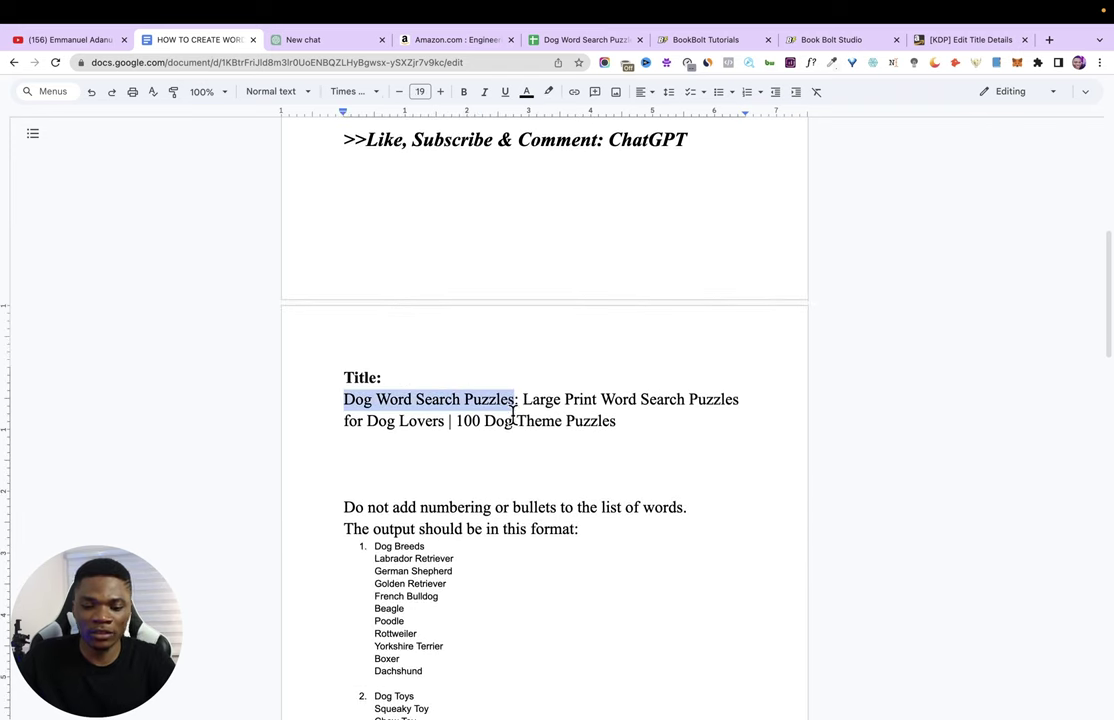
left_click(962, 42)
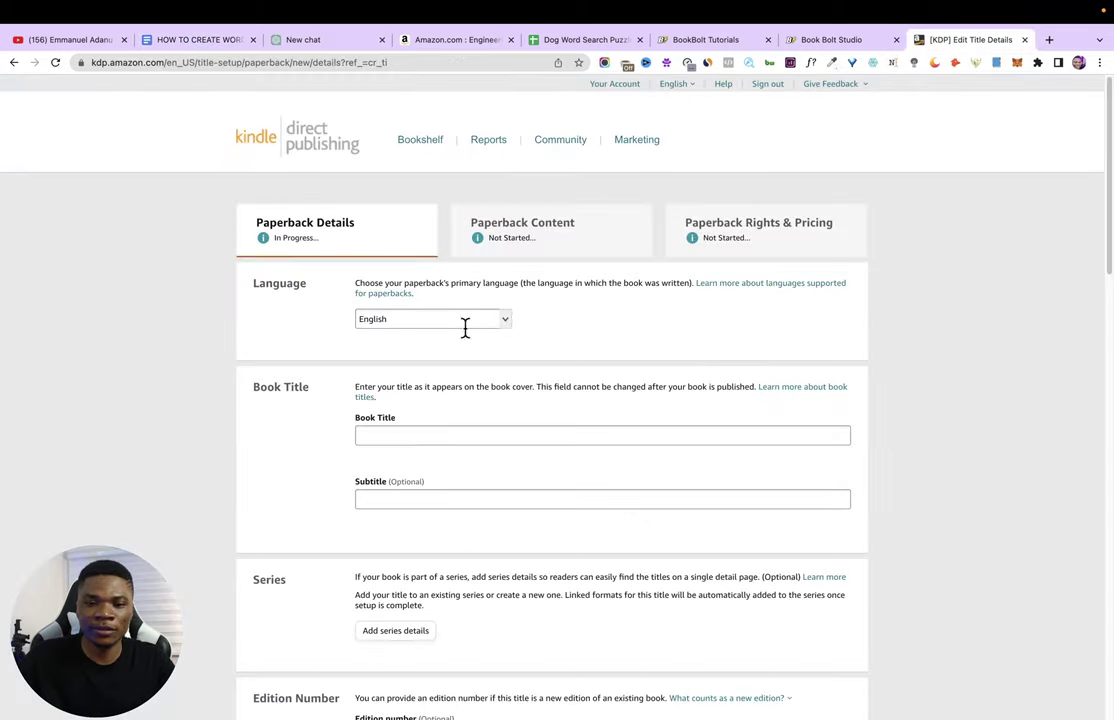
left_click(378, 434)
type("Dog Word Search Puzzles")
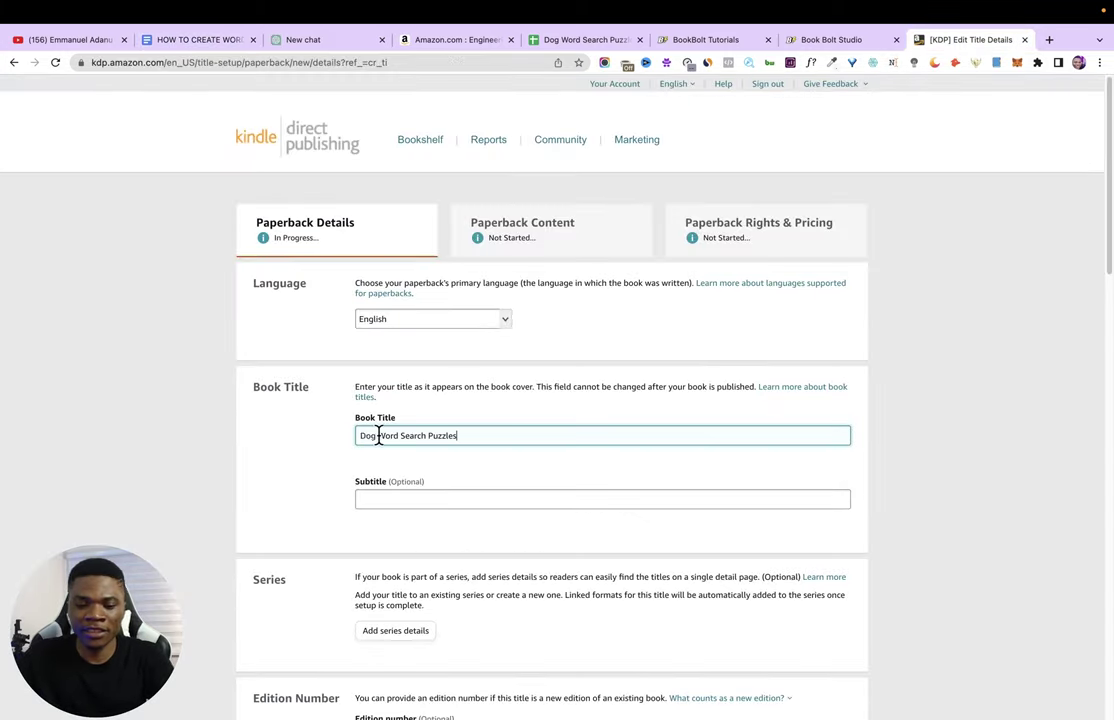
Step: Copy "Large Print Word Search Puzzles for Dog Lovers | 100 Dog Theme Puzzles" from the outline into the paperback's subtitle
left_click(372, 501)
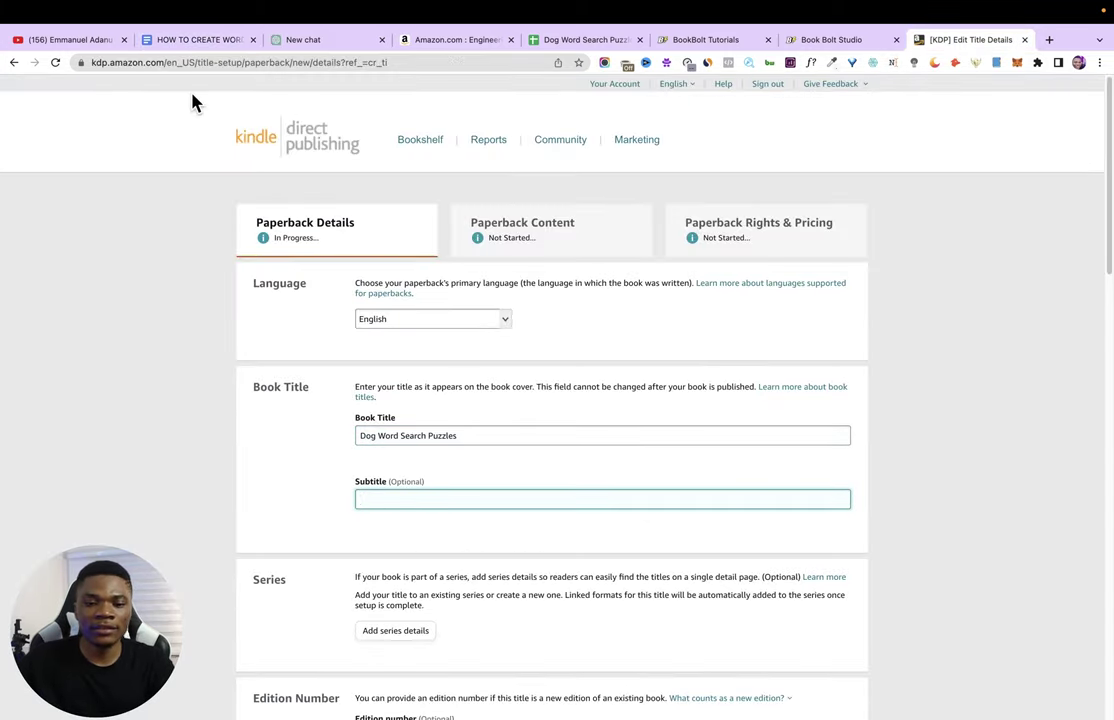
left_click(178, 44)
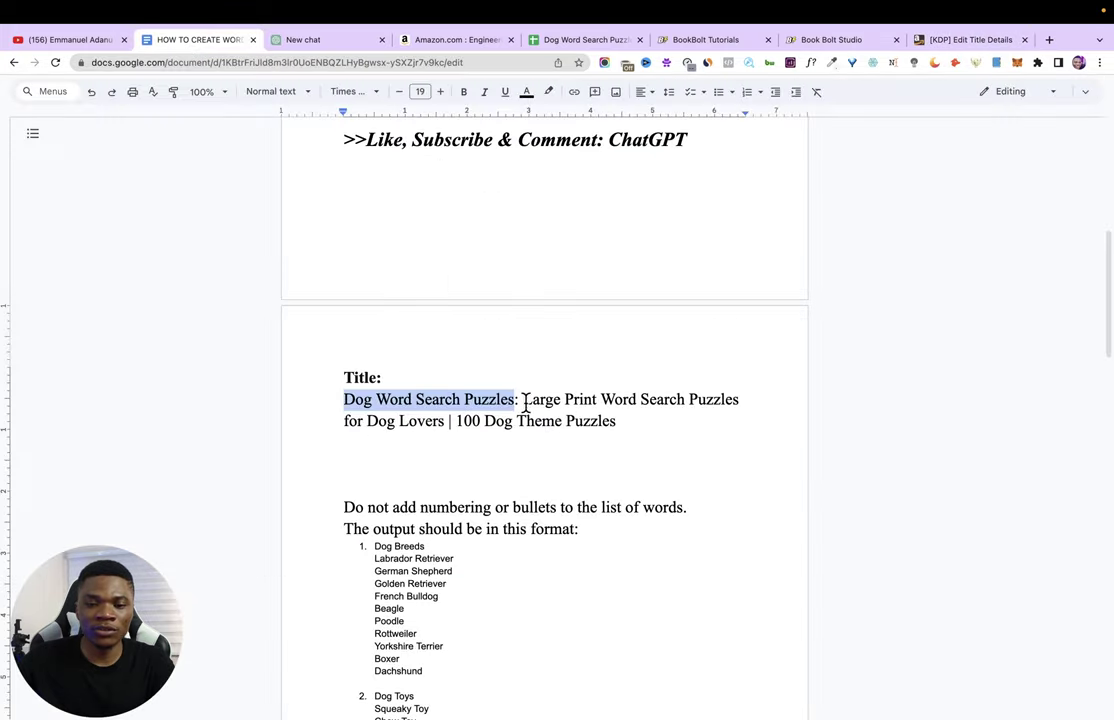
left_click_drag(525, 404, 619, 430)
key("super+c")
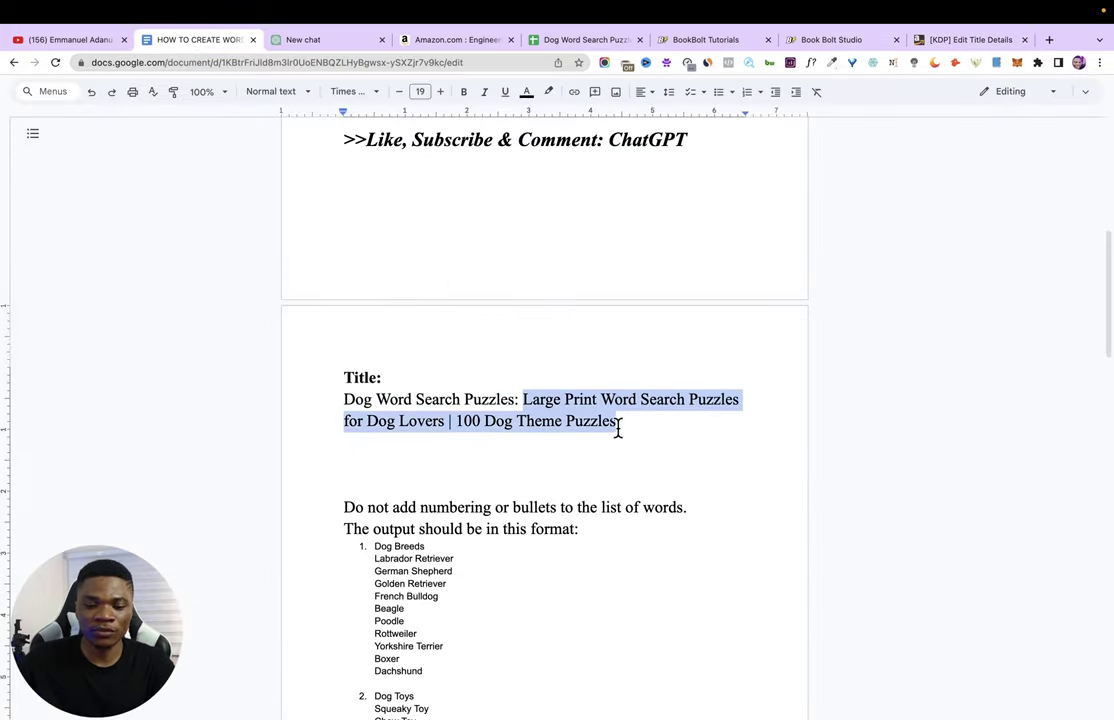
left_click(921, 44)
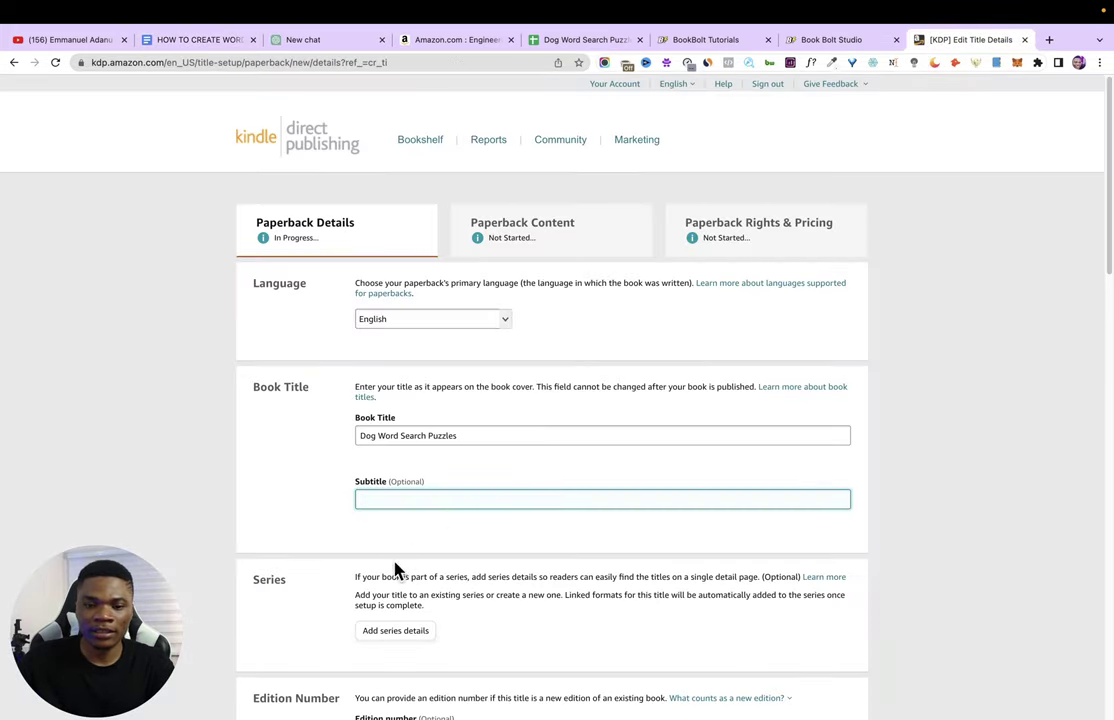
key("super+v")
scroll(350, 470, "down", 3)
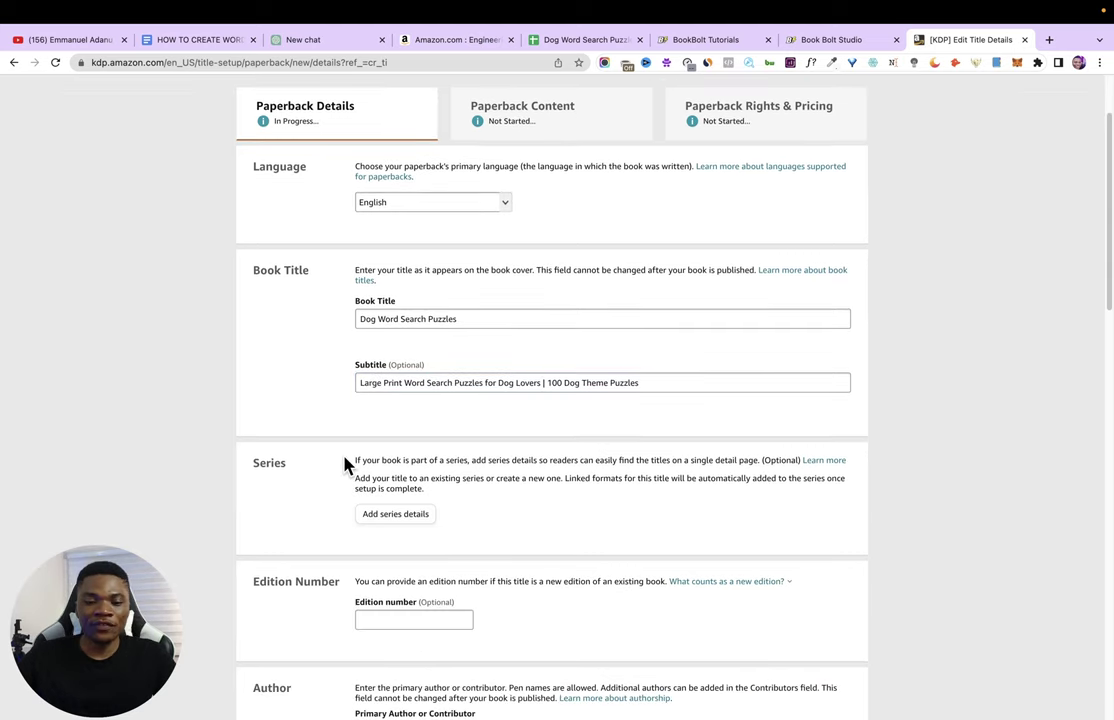
scroll(365, 490, "down", 4)
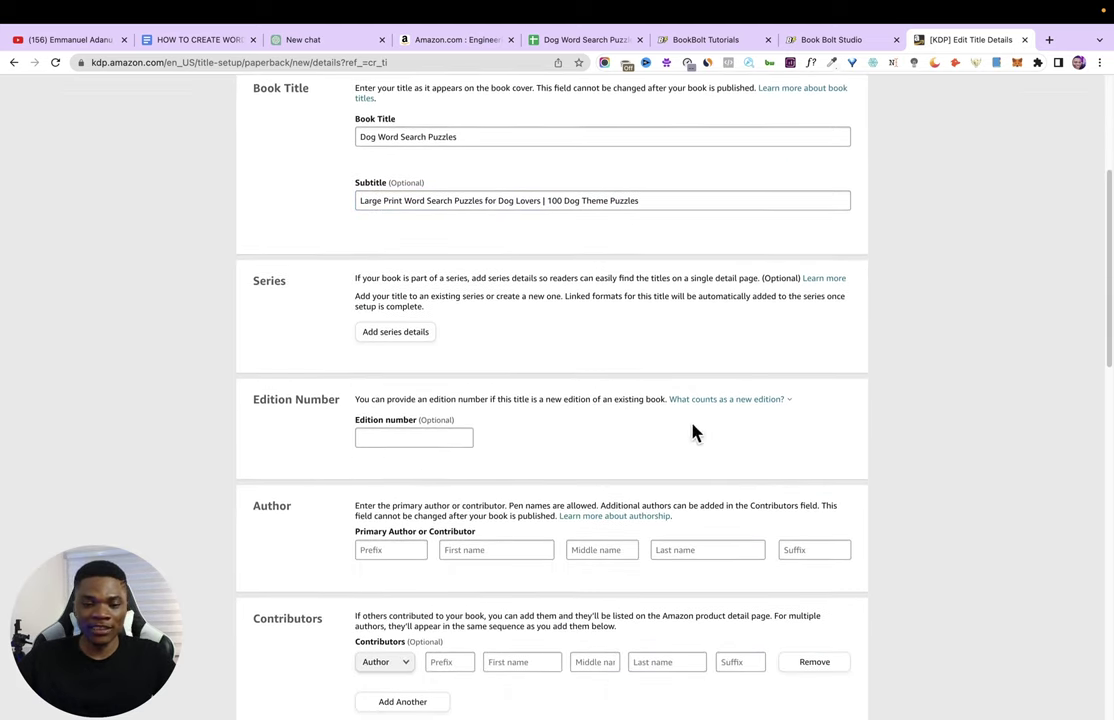
Step: Fill in the primary author's first and last name on the paperback details form
scroll(445, 462, "down", 1)
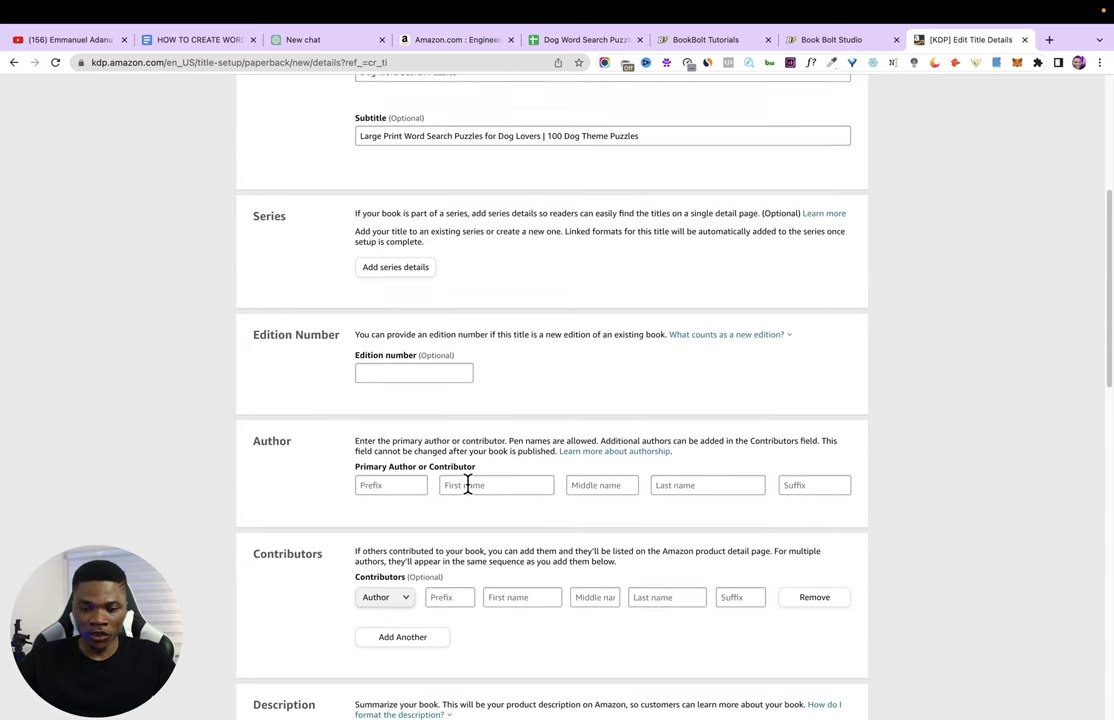
left_click(467, 485)
left_click(518, 514)
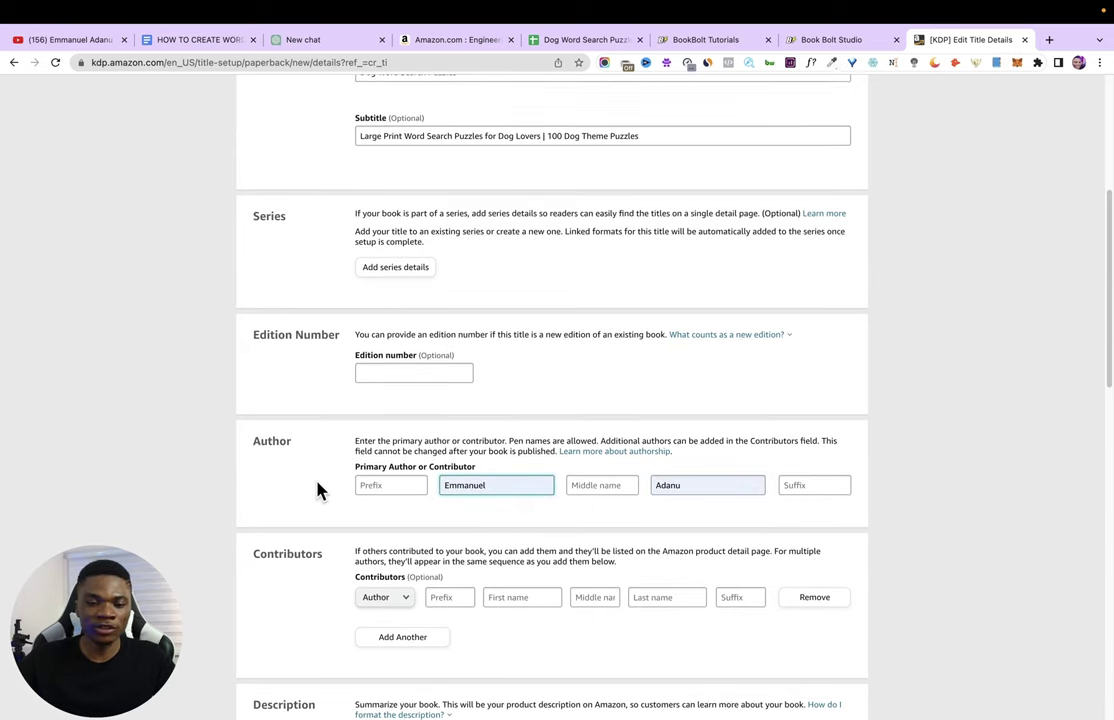
Step: Draft a ChatGPT prompt for an AIDA-style Amazon KDP description with a call to action, dog-lover appeal, 25 puzzles and included solutions
scroll(283, 414, "down", 4)
scroll(480, 425, "down", 3)
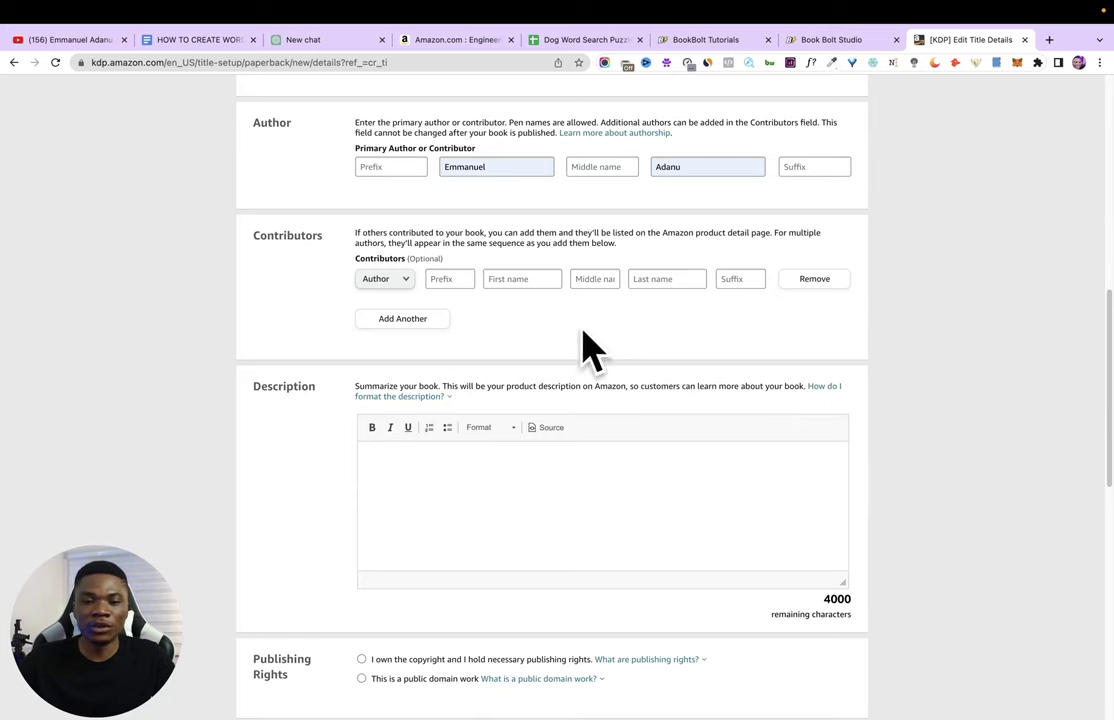
scroll(398, 457, "down", 1)
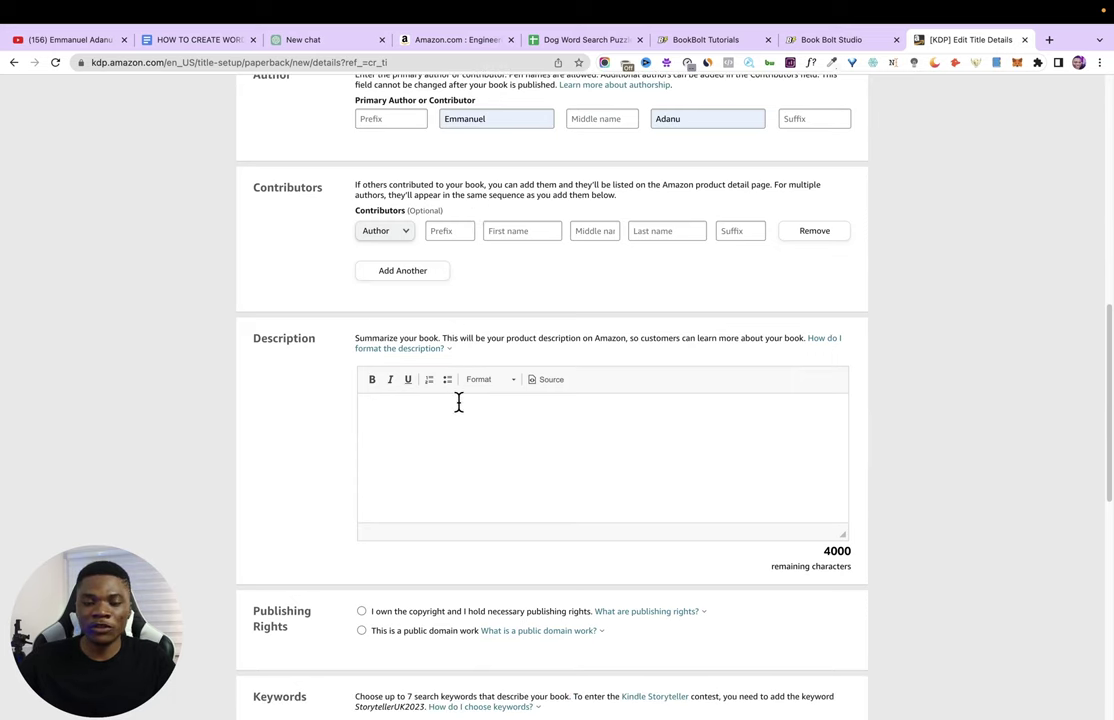
left_click(376, 411)
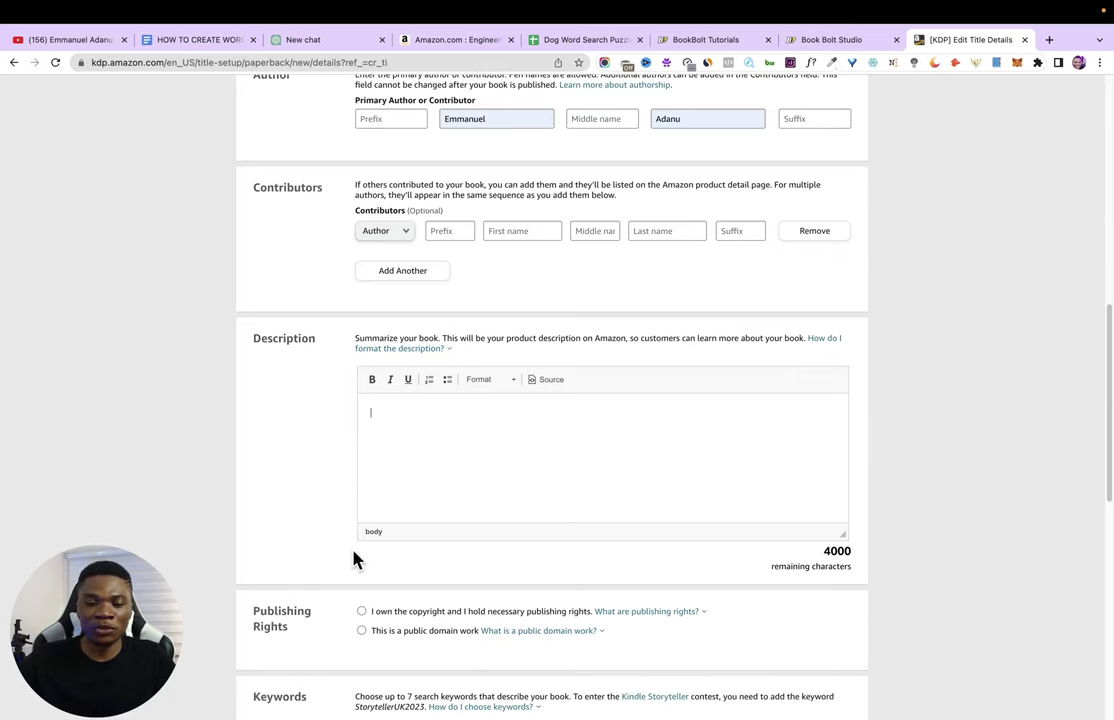
left_click(330, 42)
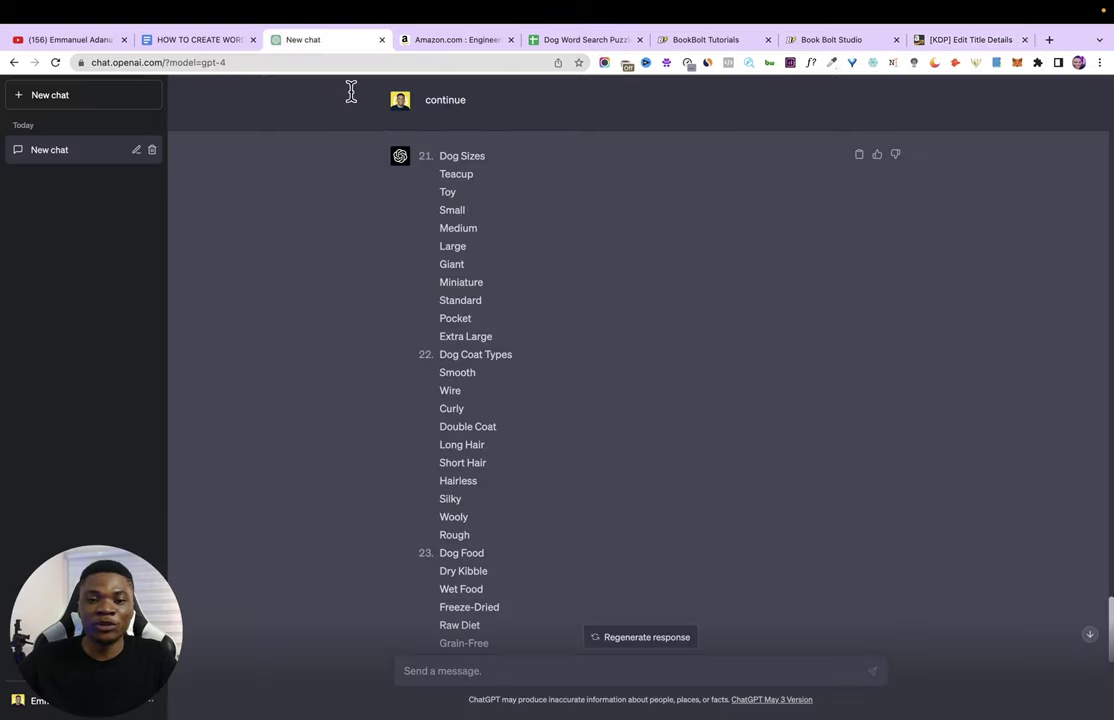
scroll(492, 390, "down", 10)
left_click(441, 668)
type("Using the AIDA copywriting framework, write an engaging and compelling Amazon KDP product description for this book. Include a call to action inviting people to order a copy of the book.  Details readers need to know about this book:  It's perfect for dog lovers Contains 25 word search puzzle solution for each puzzle included at the book")
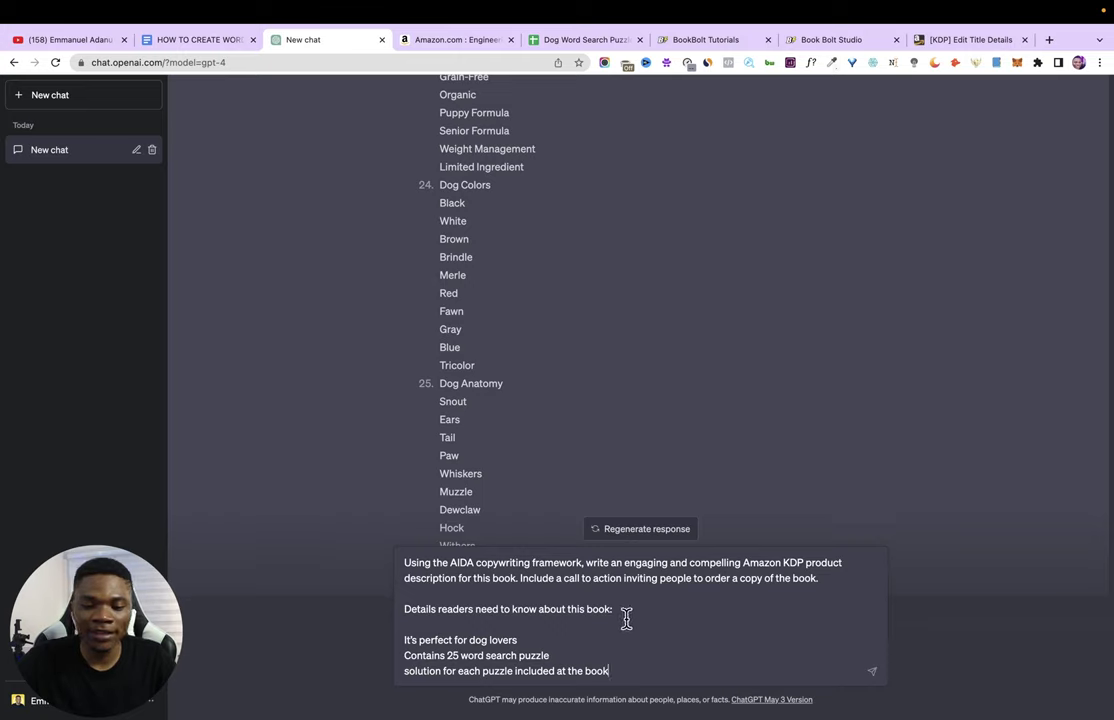
Step: Correct the prompt's wording to "It is perfect for dog lovers" and "Contains 25 word search puzzles", and submit it
left_click(420, 640)
key("BackSpace")
key("BackSpace")
type("is")
left_click(589, 639)
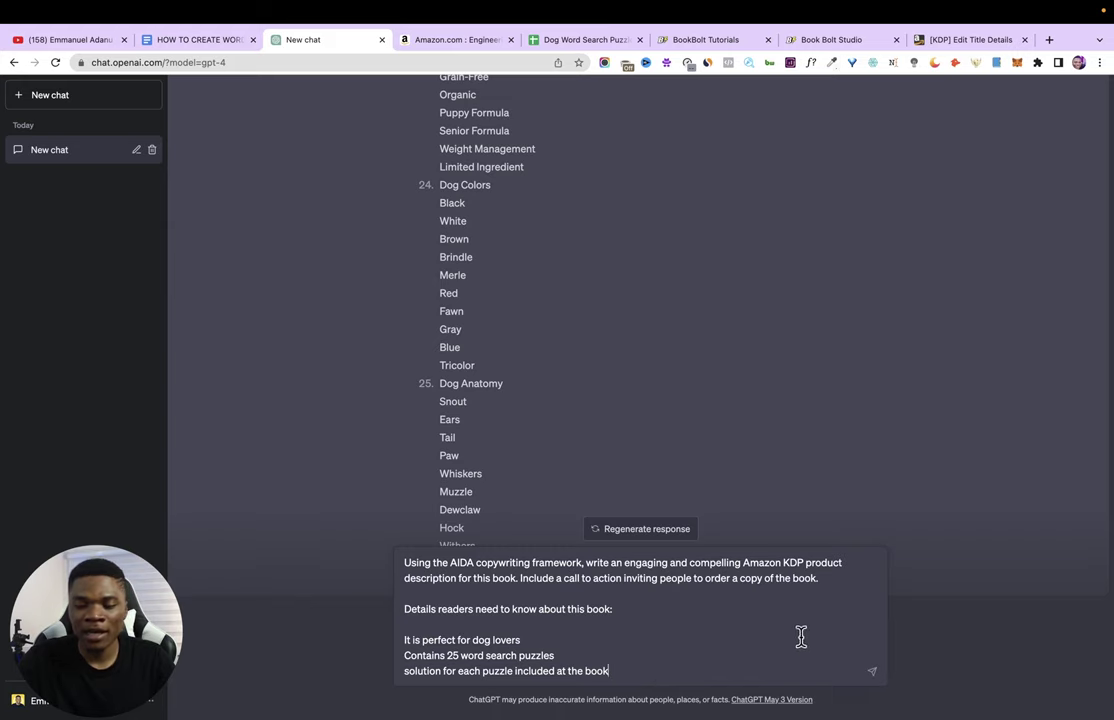
key("Return")
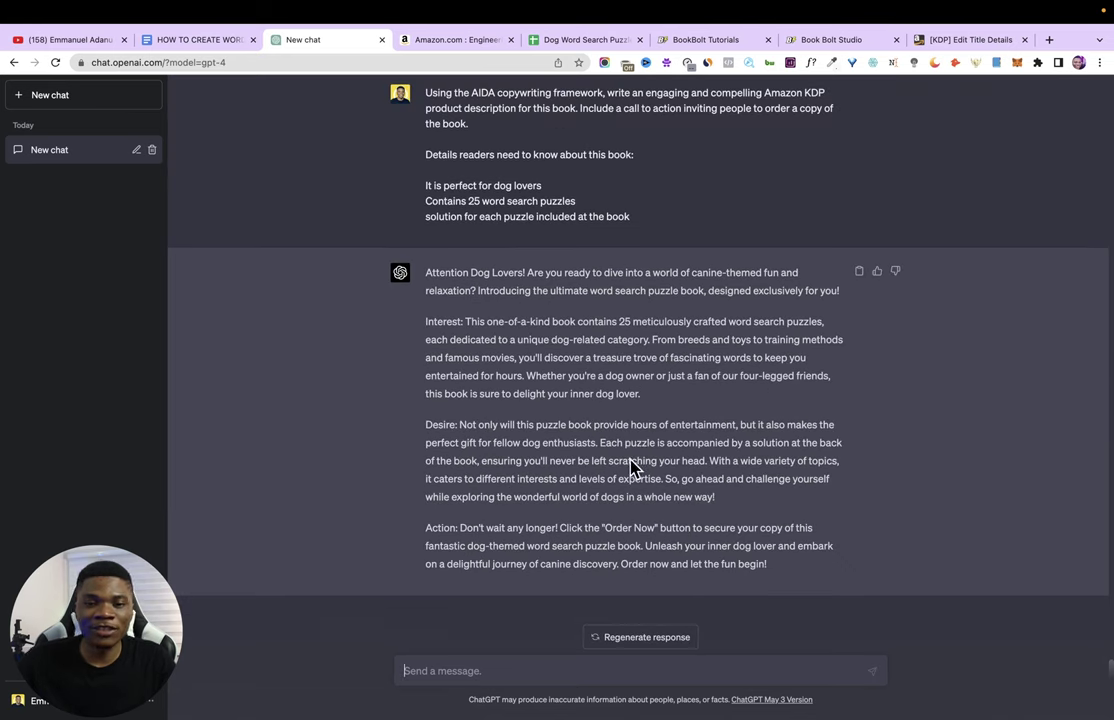
Step: Copy the description generated by ChatGPT into the Amazon KDP paperback's description
left_click(859, 271)
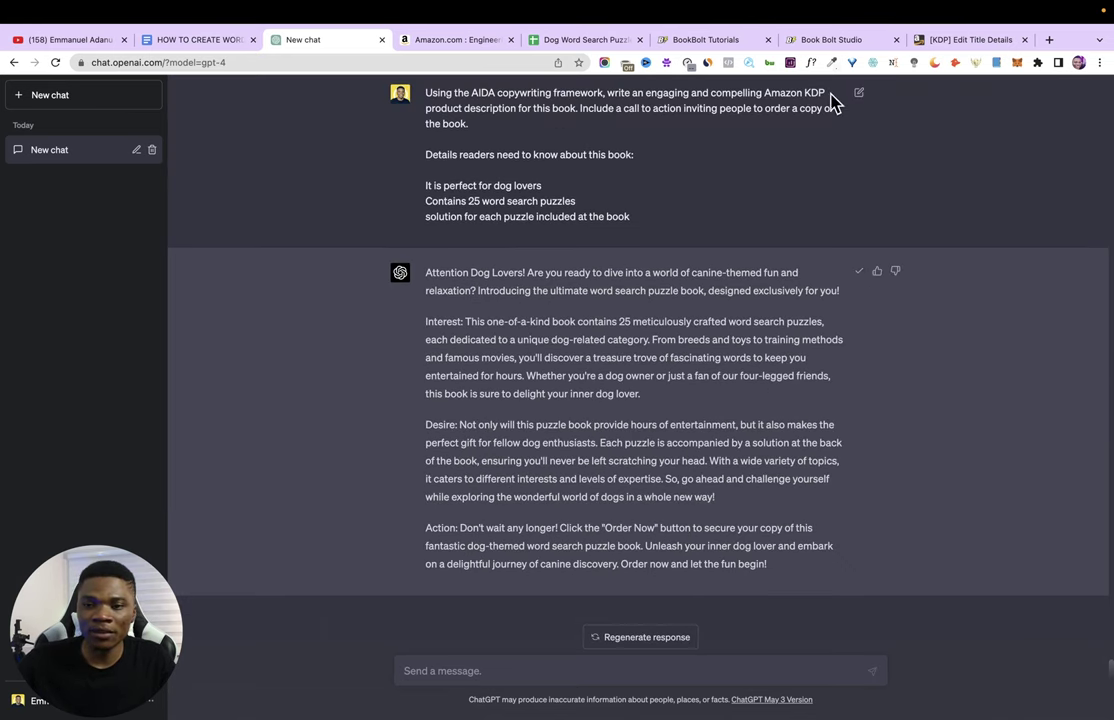
left_click(962, 42)
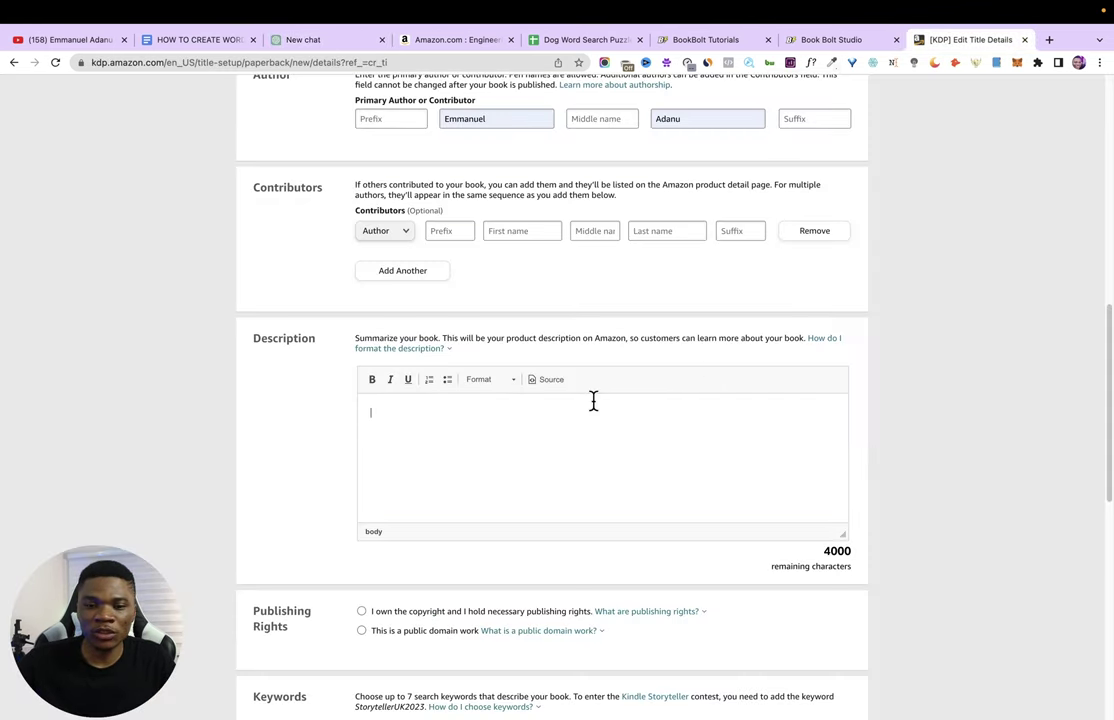
left_click(378, 425)
key("super+v")
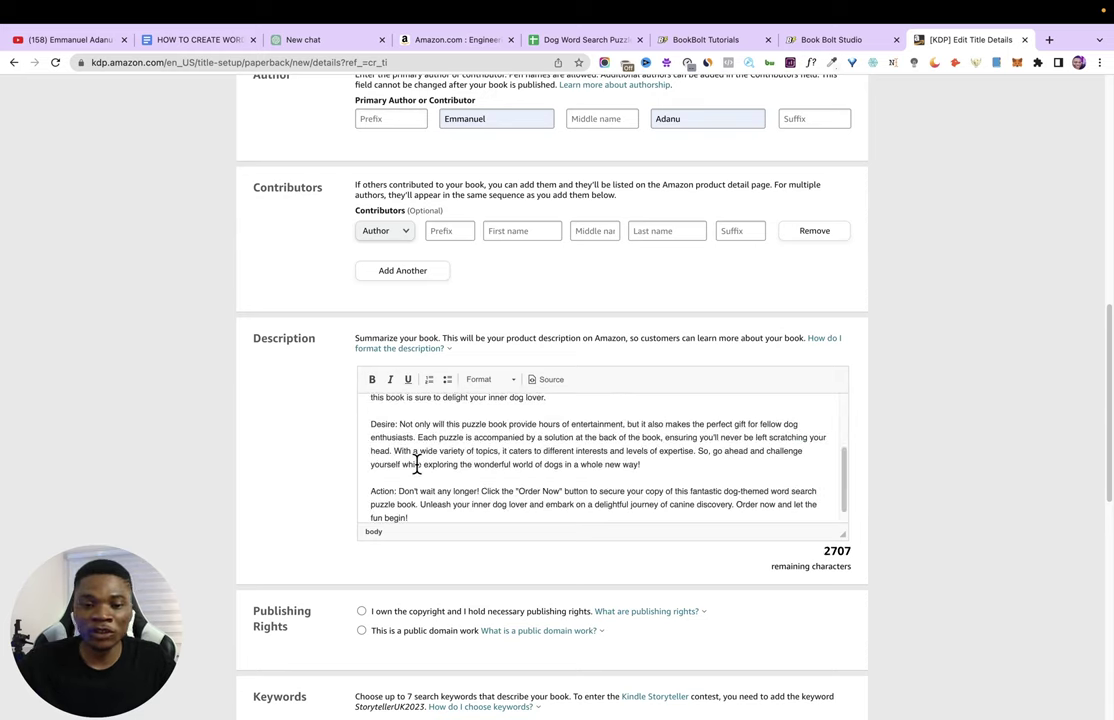
Step: Remove the "Action:", "Desire:" and "Interest:" labels from the paragraphs of the book description
left_click_drag(397, 492, 367, 492)
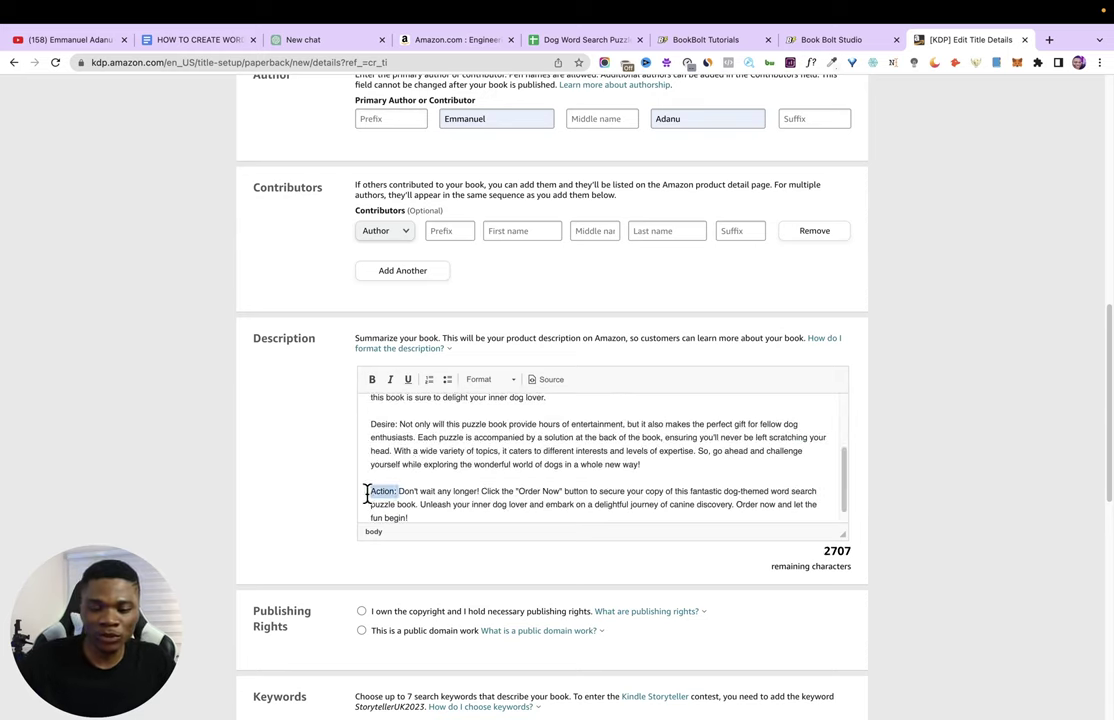
key("BackSpace")
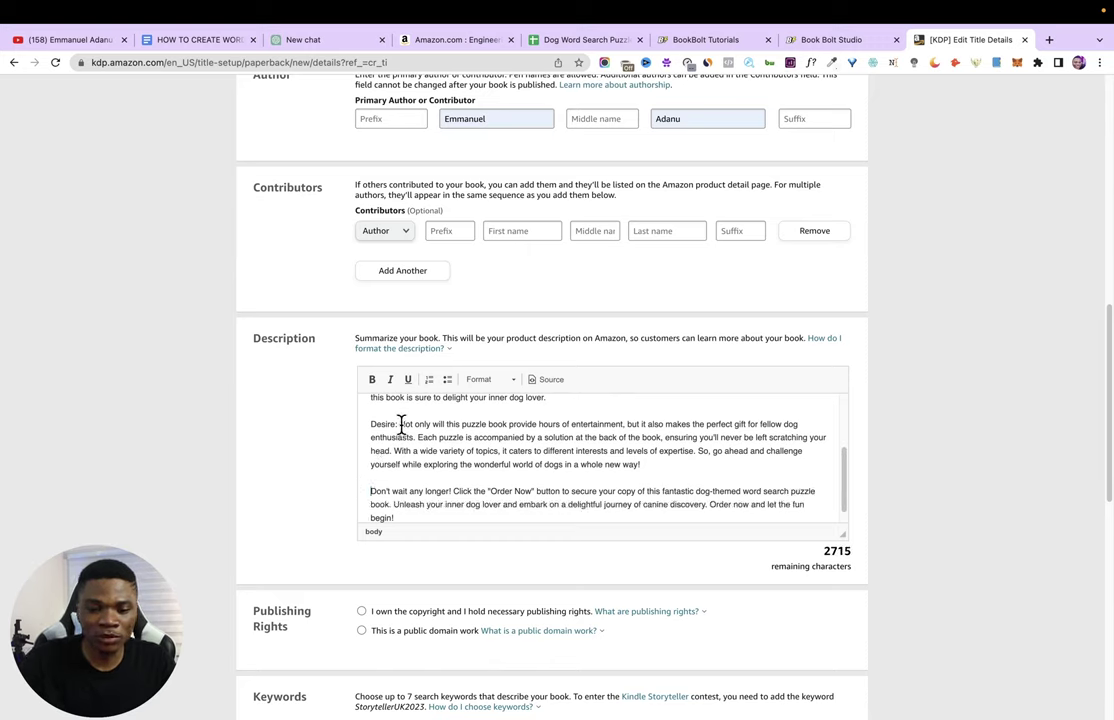
left_click_drag(401, 425, 346, 437)
key("BackSpace")
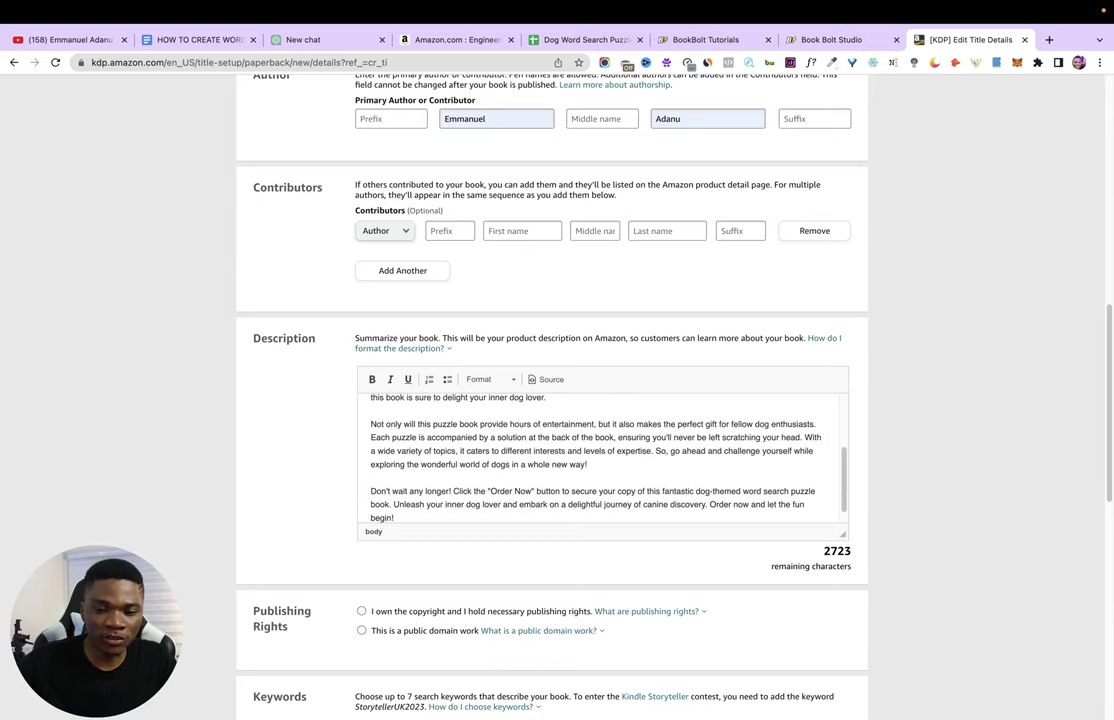
scroll(410, 437, "up", 5)
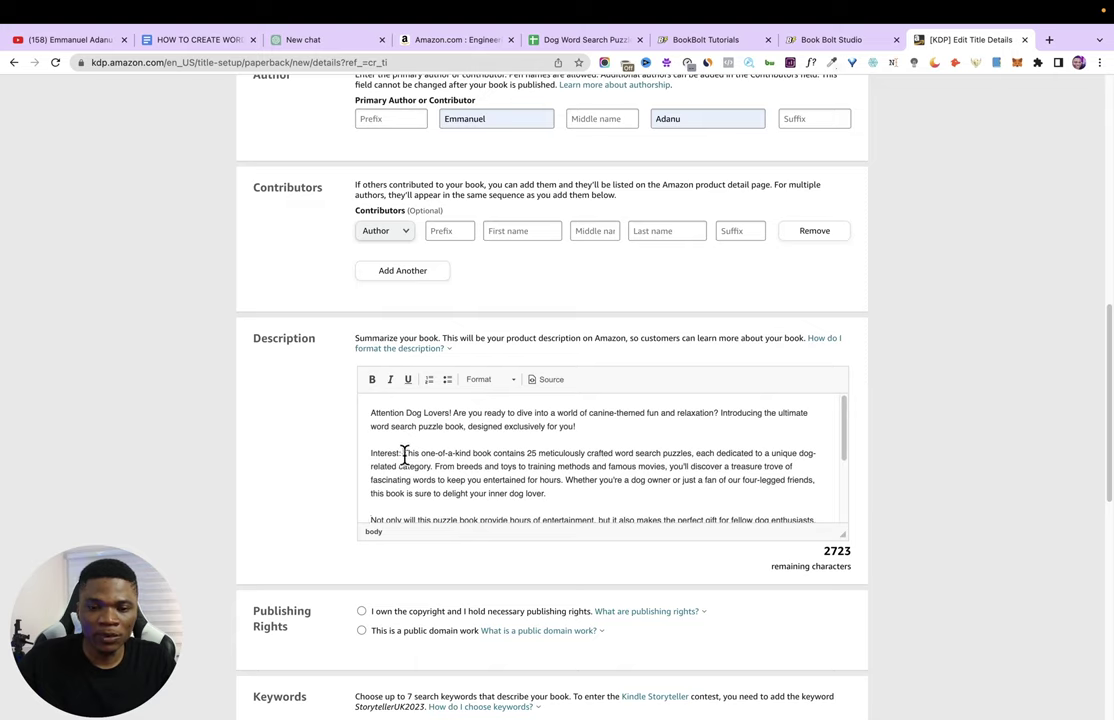
left_click_drag(404, 455, 373, 458)
key("BackSpace")
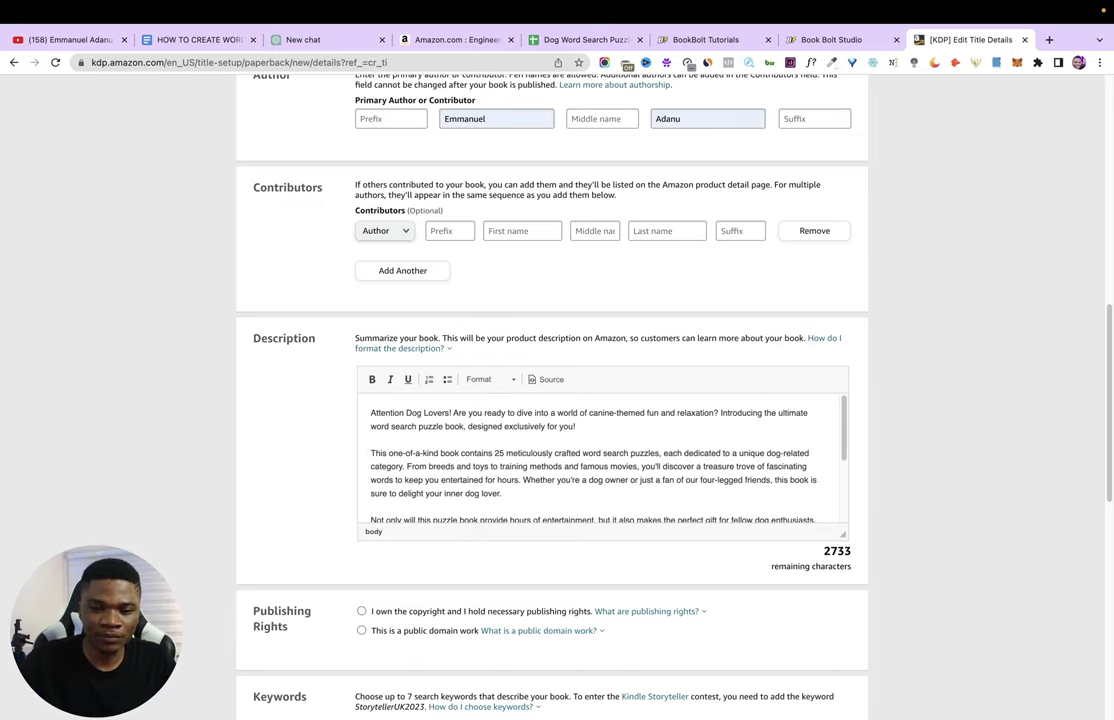
Step: Split the description's opening into separate paragraphs after "Attention Dog Lovers!" and after the question ending in "fun and relaxation?"
left_click(455, 414)
key("Return")
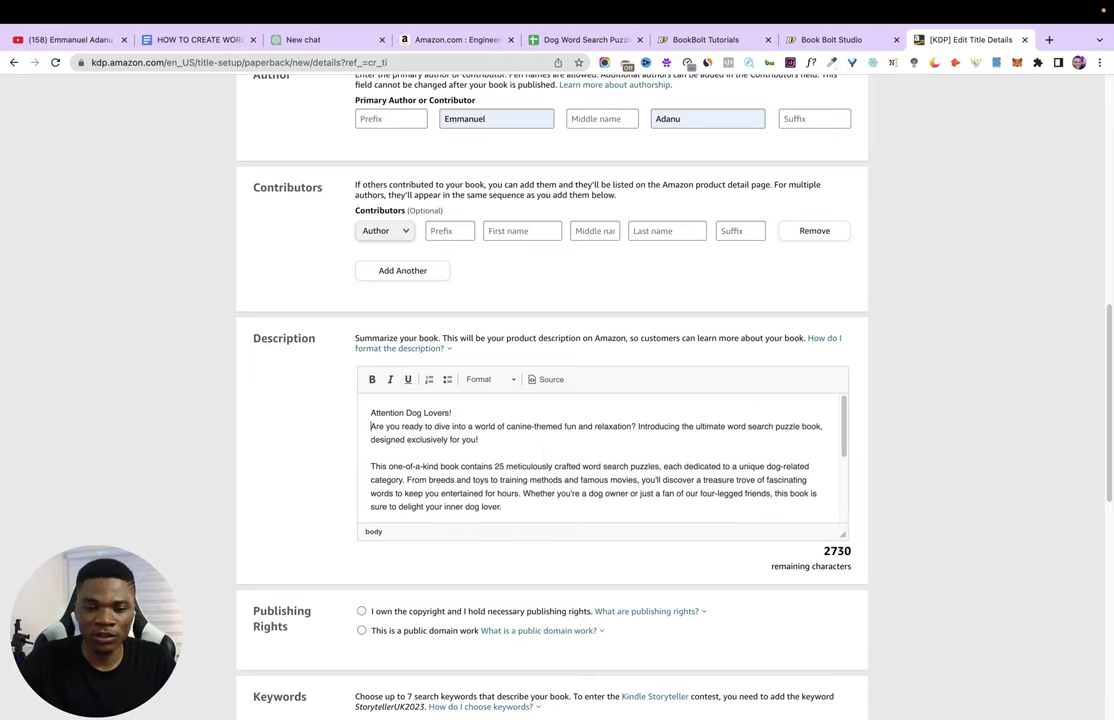
key("Return")
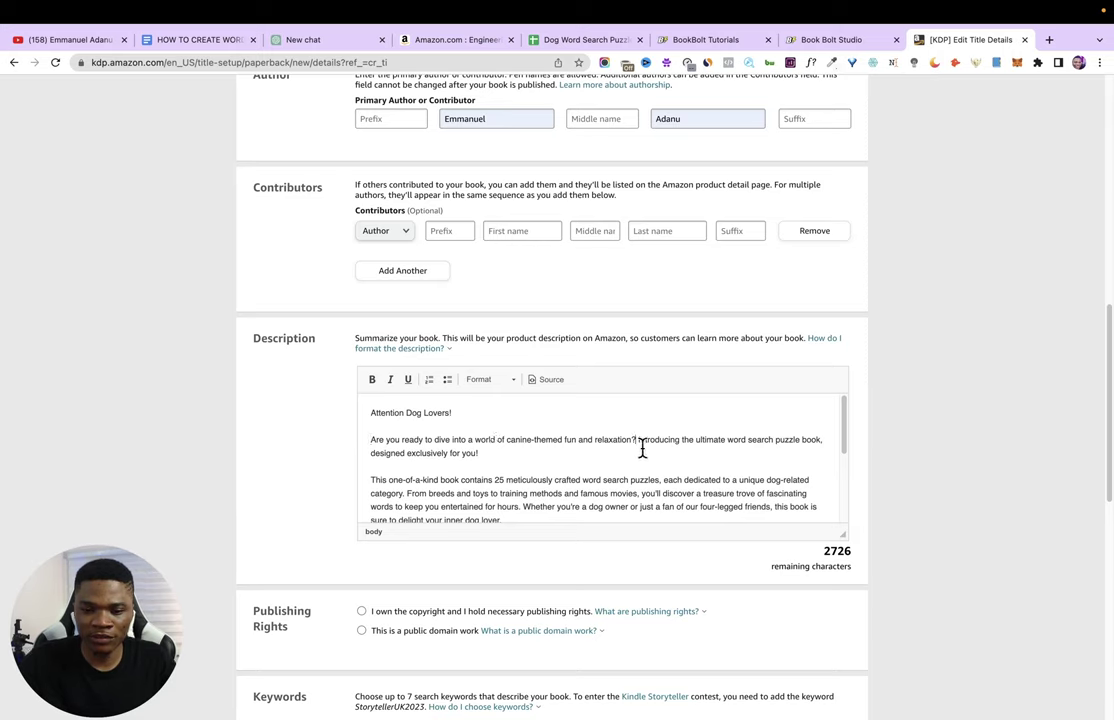
key("Return")
key("Return")
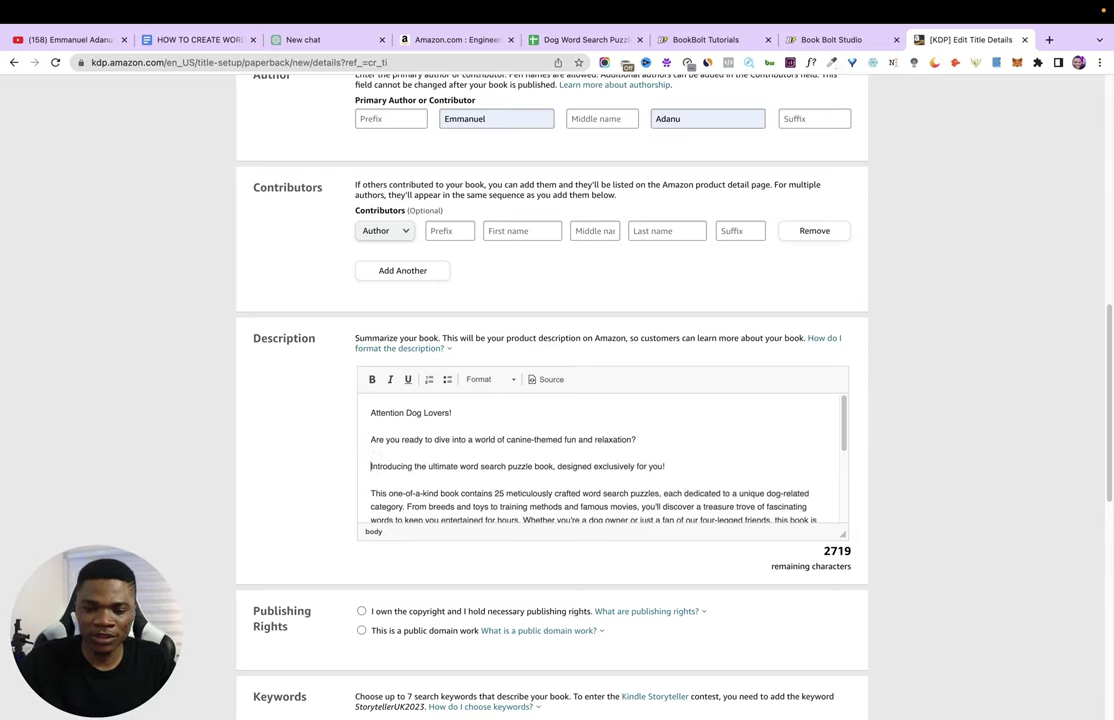
Step: In the description's closing paragraph, delete "Don't wait any longer!" and replace "secure" with "get"
scroll(637, 462, "down", 4)
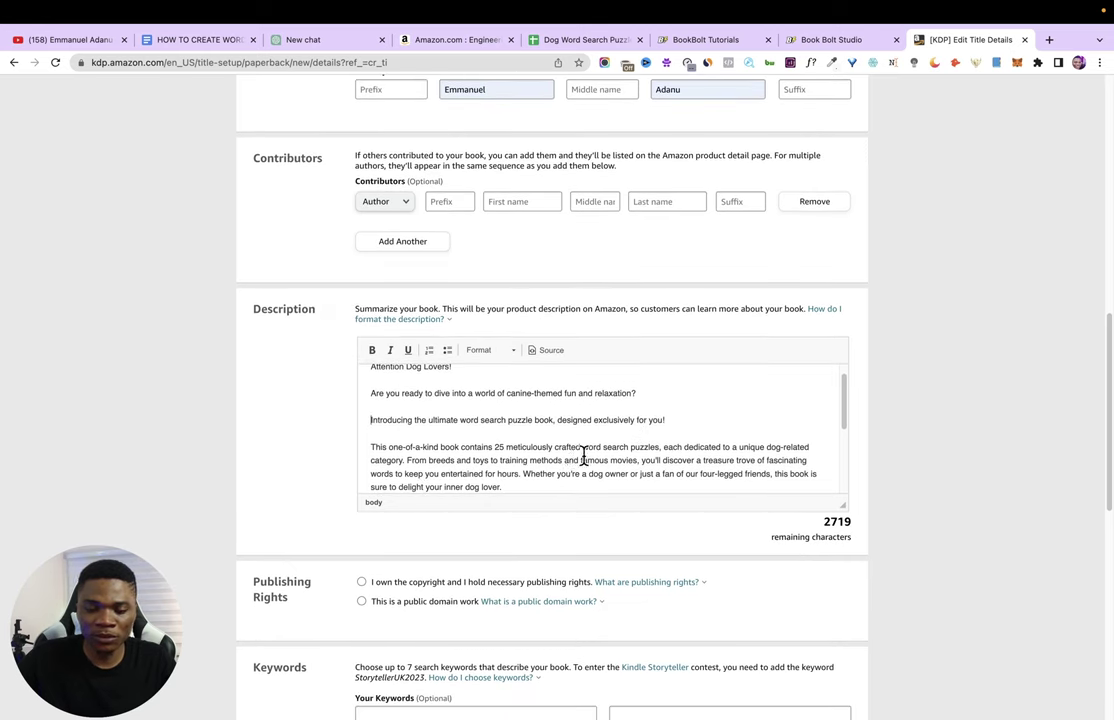
scroll(575, 460, "down", 3)
scroll(471, 455, "down", 1)
left_click_drag(453, 448, 362, 450)
key("BackSpace")
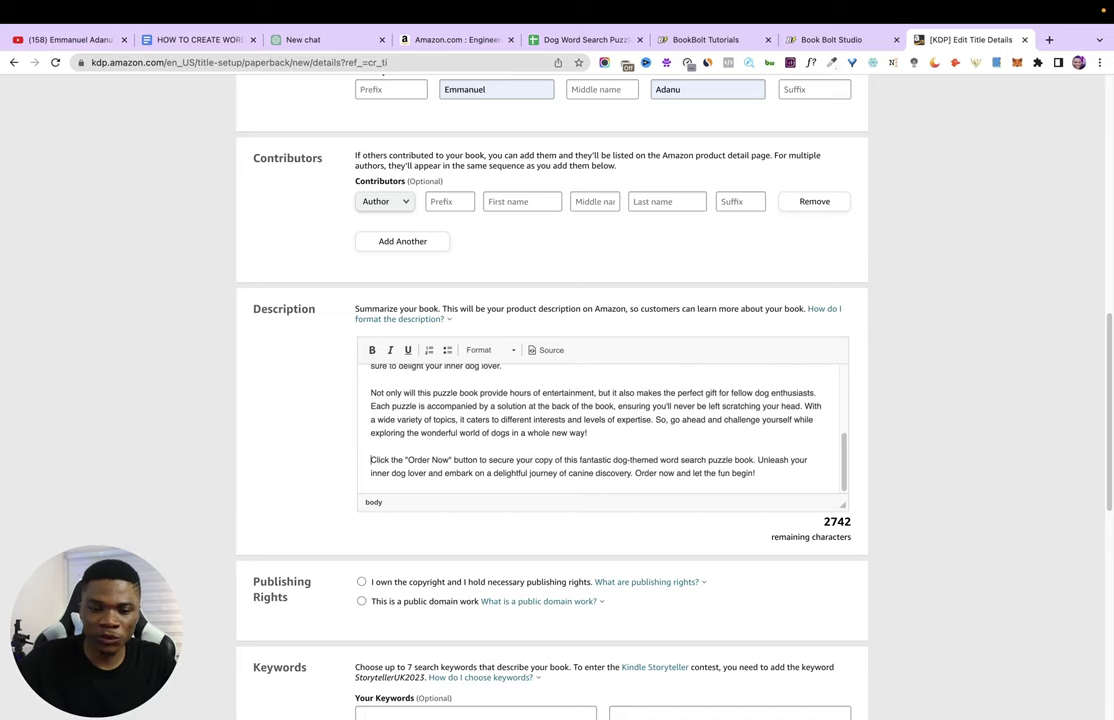
double_click(505, 460)
type("get")
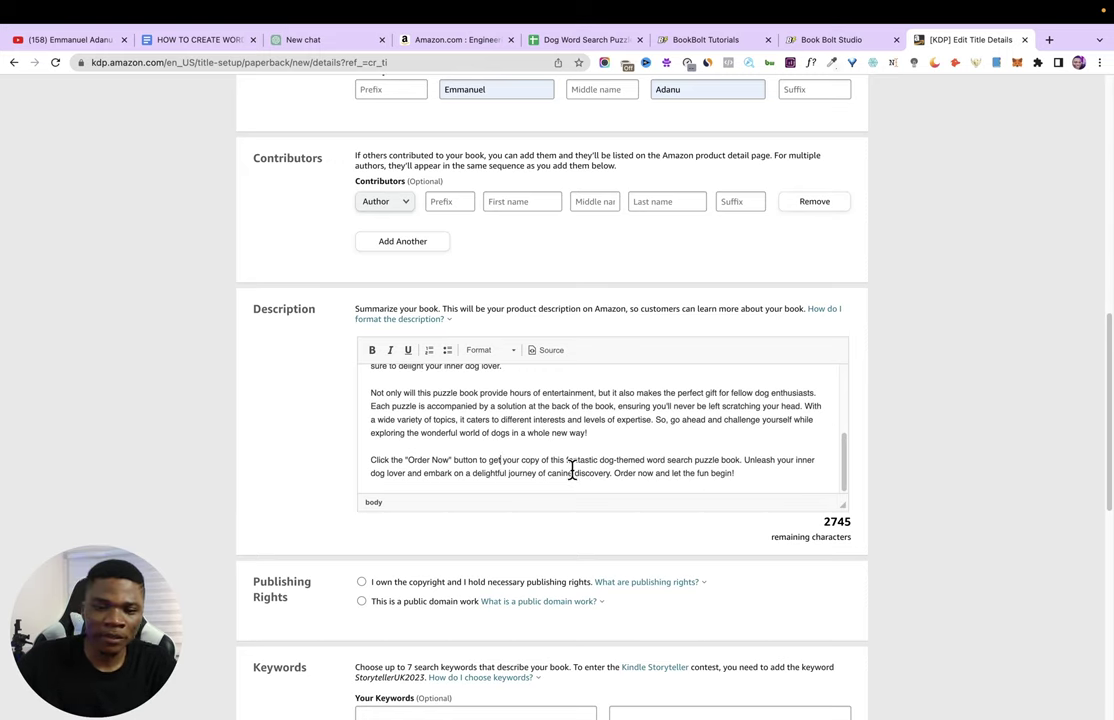
Step: Copy the book title and replace "the ultimate word search puzzle book" in the description with "Dog Word Search Puzzles"
scroll(572, 470, "up", 10)
scroll(607, 438, "up", 10)
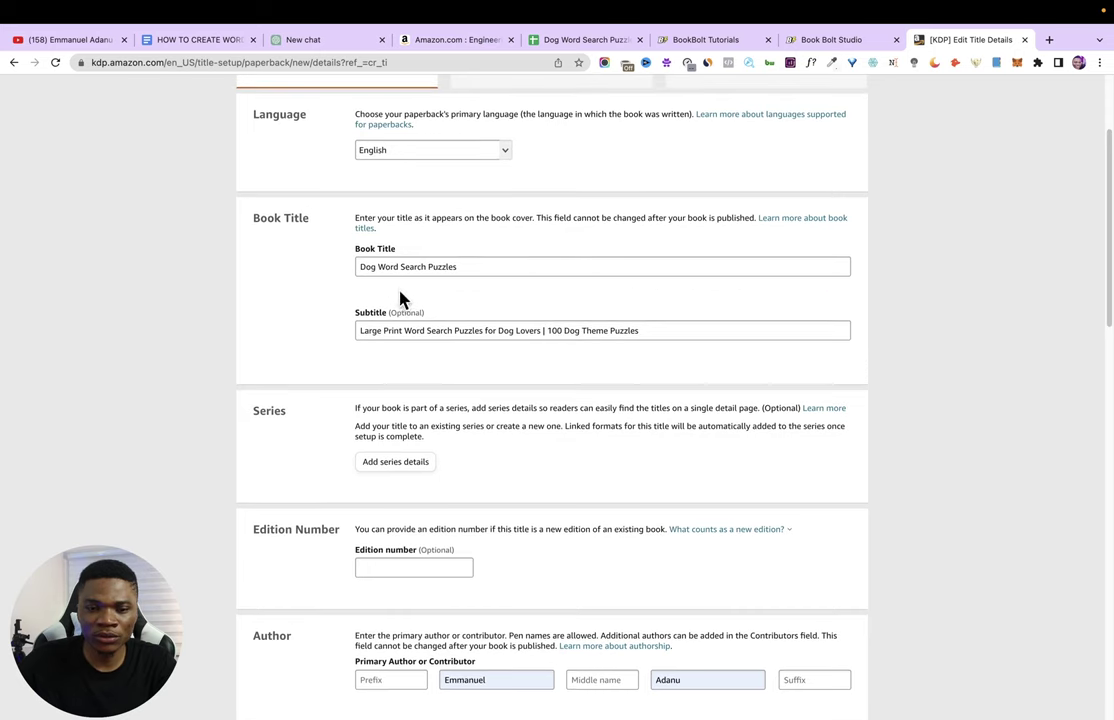
left_click(396, 268)
triple_click(398, 273)
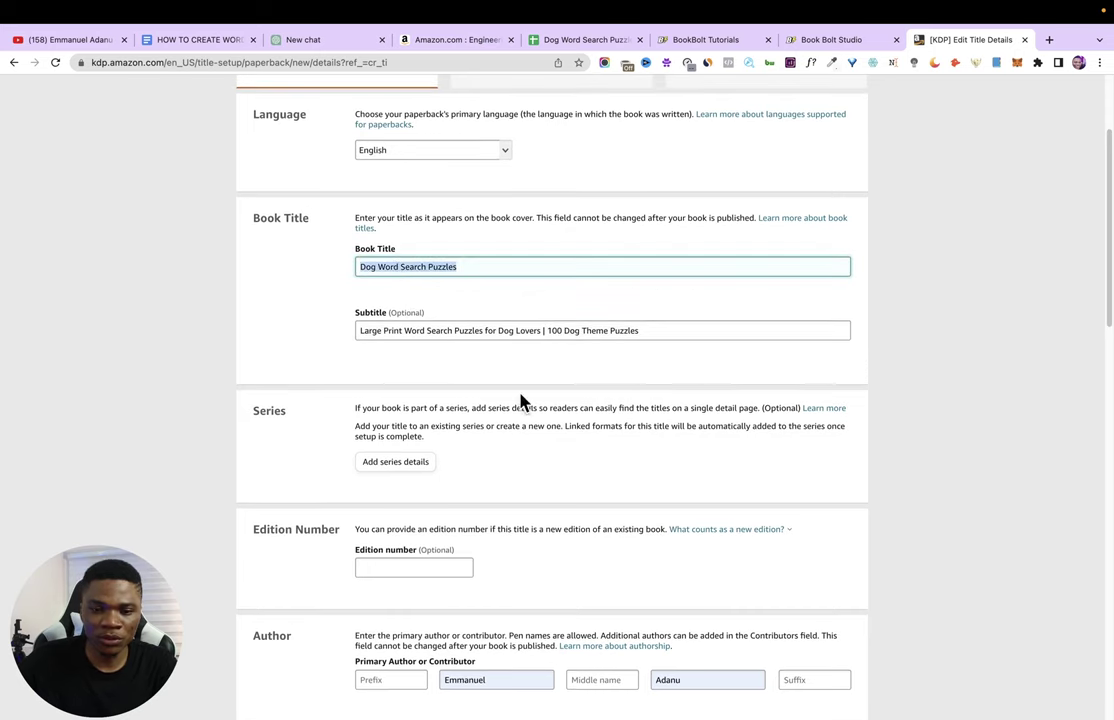
scroll(540, 420, "down", 5)
scroll(563, 432, "down", 3)
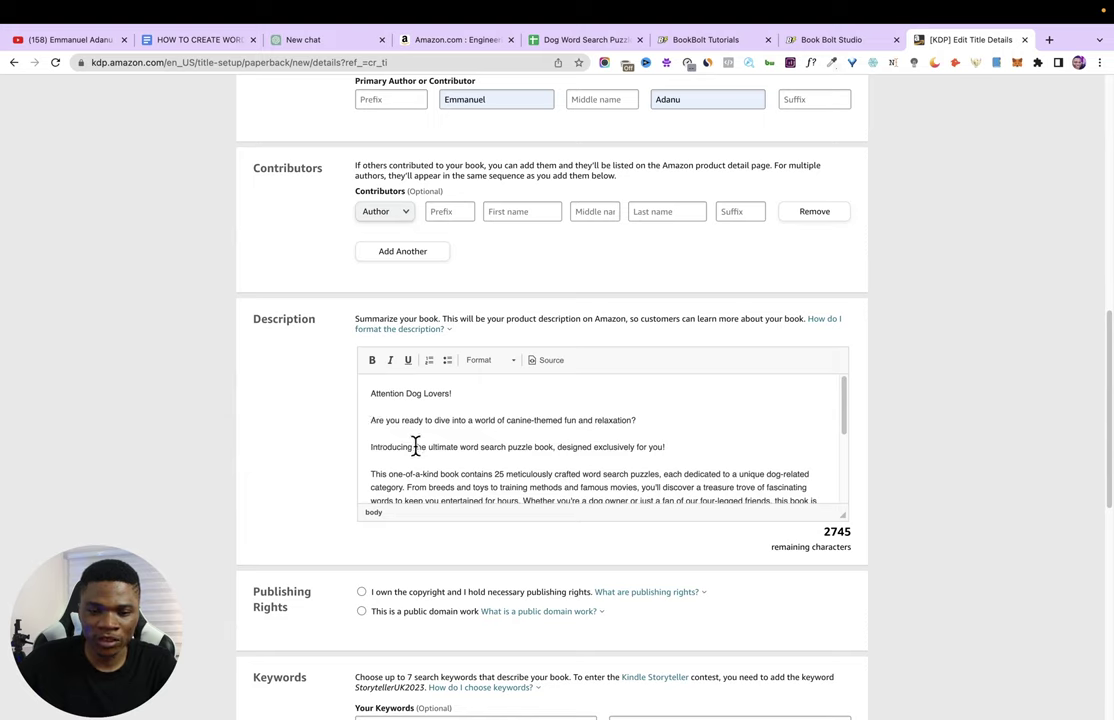
left_click_drag(416, 447, 548, 451)
key("super+v")
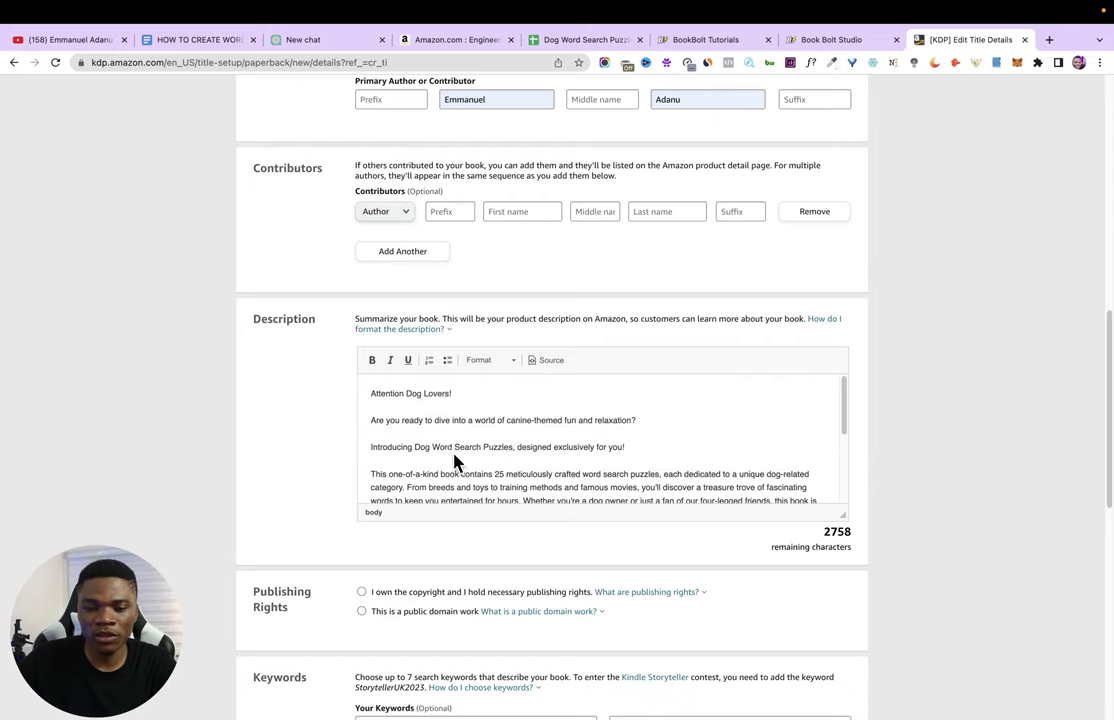
Step: Read through the rest of the description and declare ownership of the copyright and necessary publishing rights
scroll(672, 459, "down", 1)
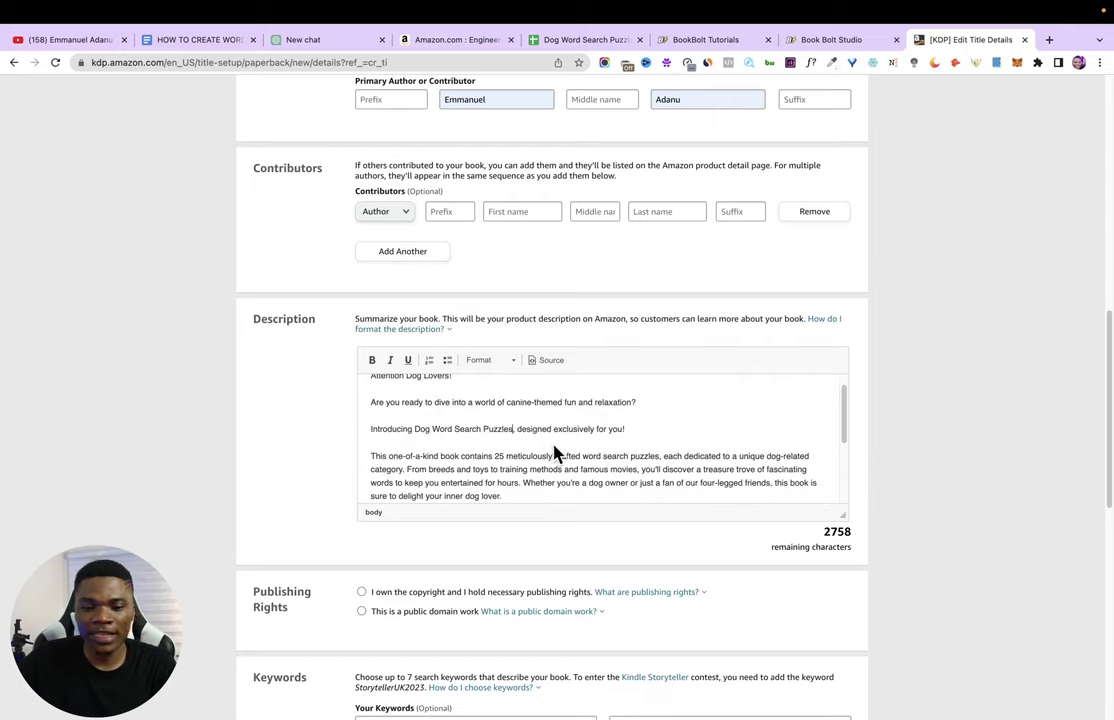
scroll(590, 470, "down", 6)
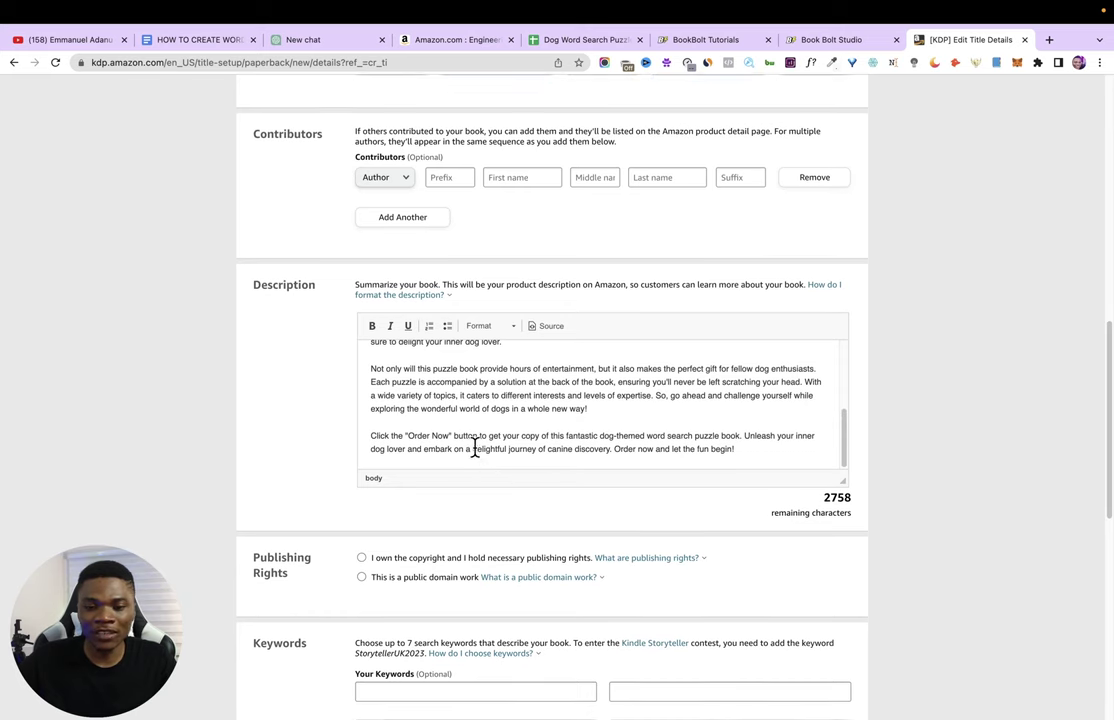
scroll(470, 450, "down", 3)
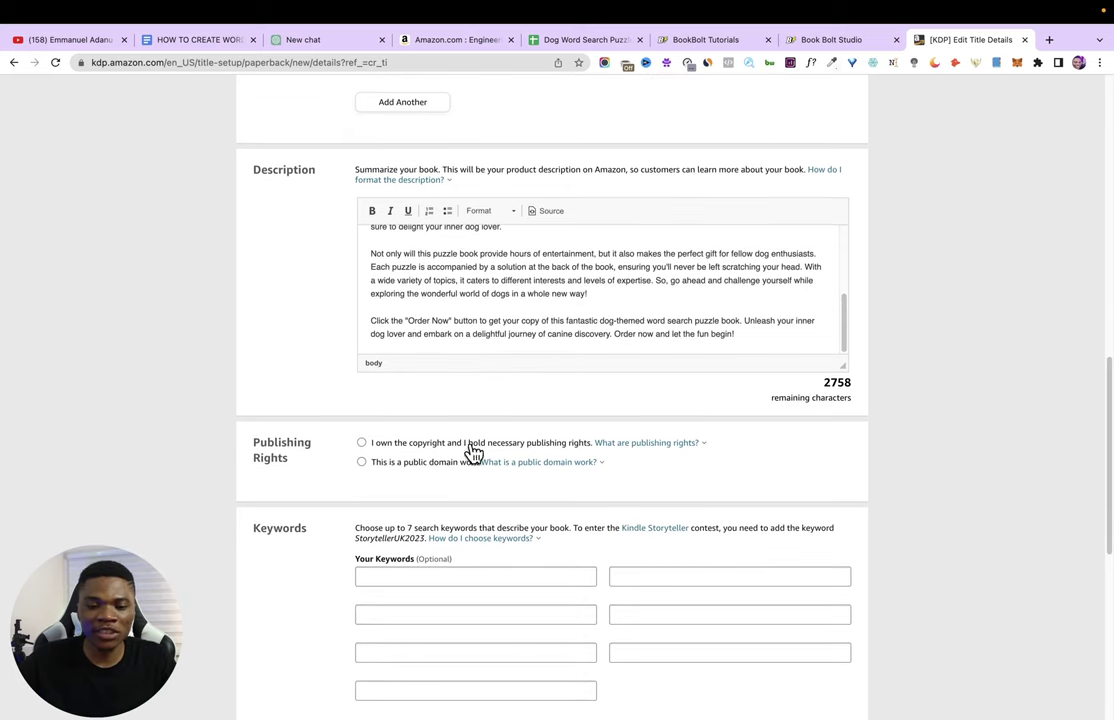
left_click(361, 442)
left_click(588, 462)
Step: Ask ChatGPT to "suggest 7 amazon seo keywords for this book"
scroll(536, 537, "down", 1)
scroll(536, 537, "down", 1)
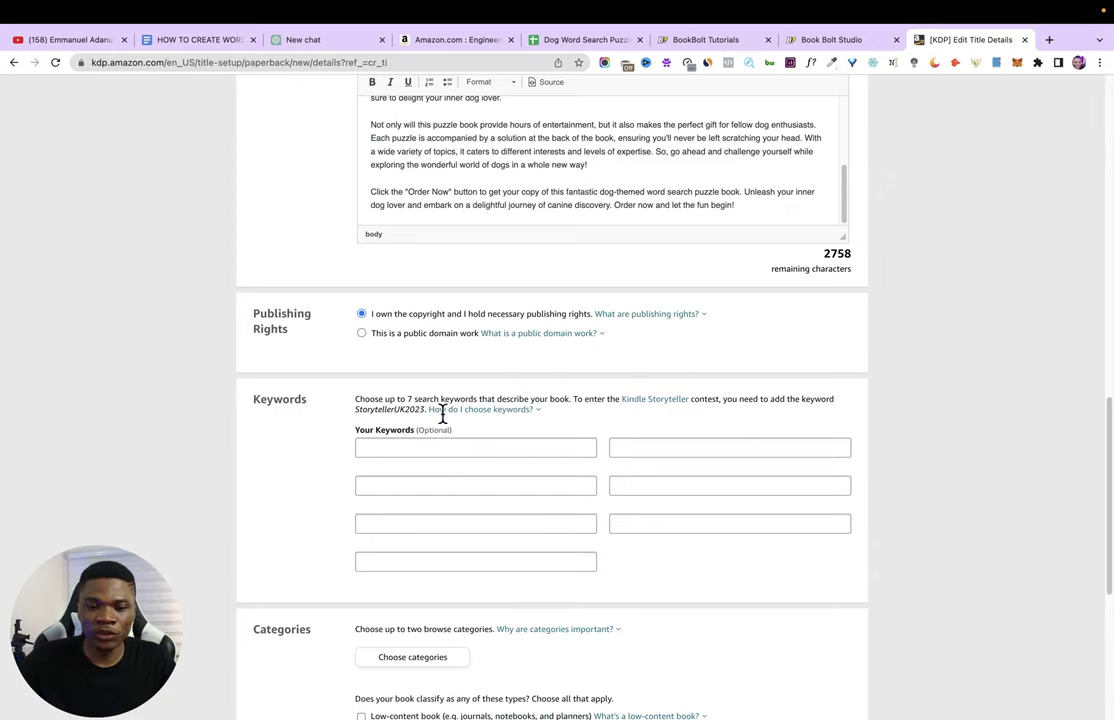
left_click(313, 62)
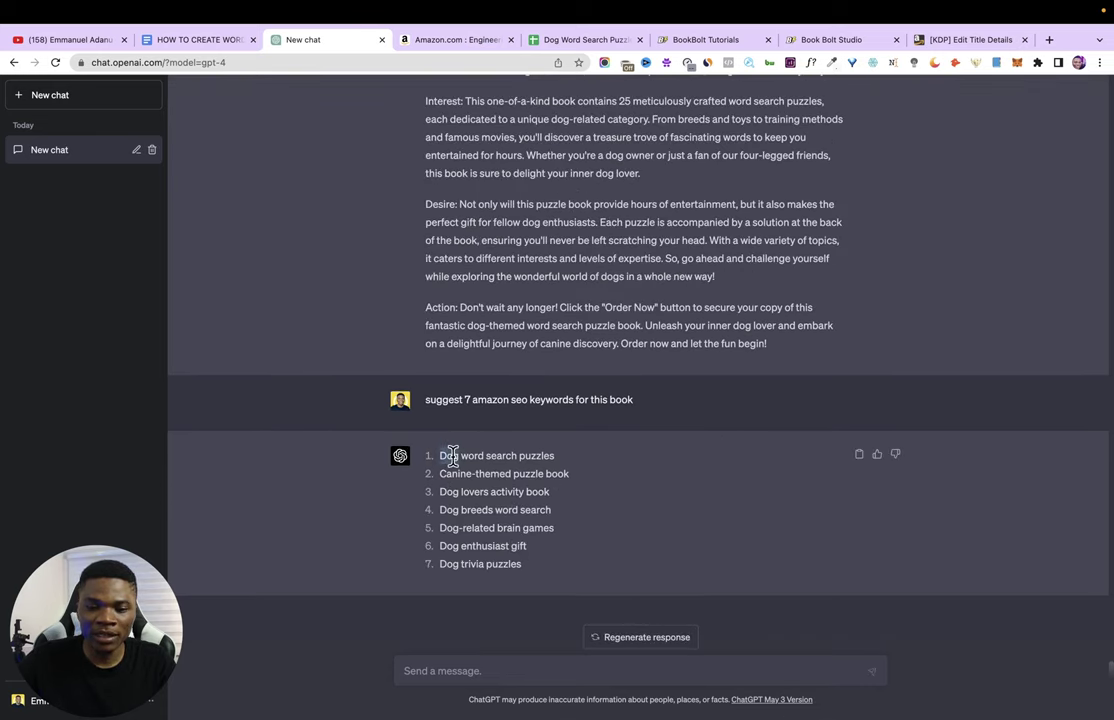
Step: Copy "Dog word search puzzles" from ChatGPT's suggestions into the first keyword field of the KDP paperback details
triple_click(452, 455)
key("ctrl+c")
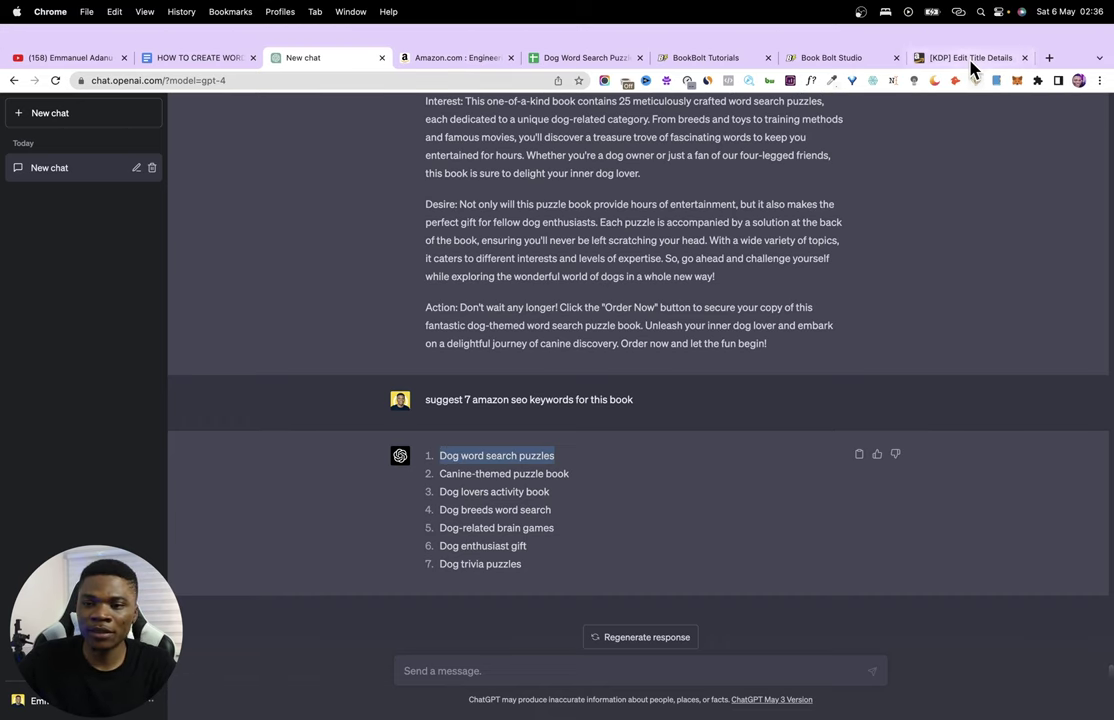
left_click(1005, 38)
left_click(395, 447)
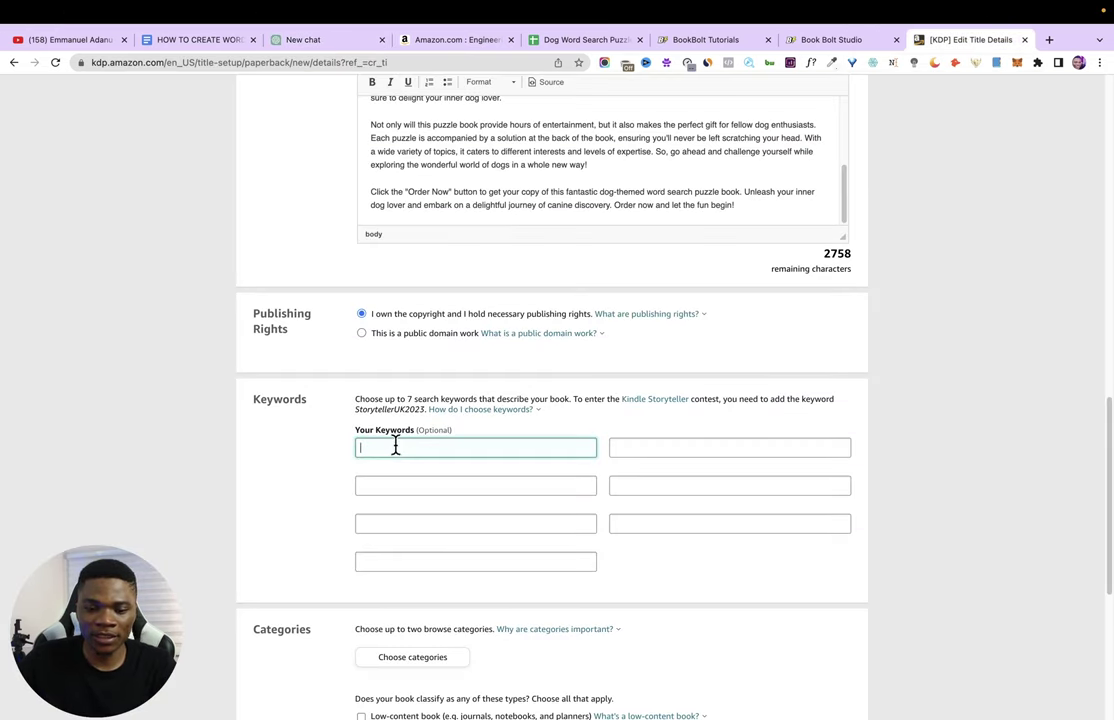
key("ctrl+v")
Step: Copy ChatGPT's second suggestion, "Canine-themed puzzle book", into the second KDP keyword field
left_click(318, 40)
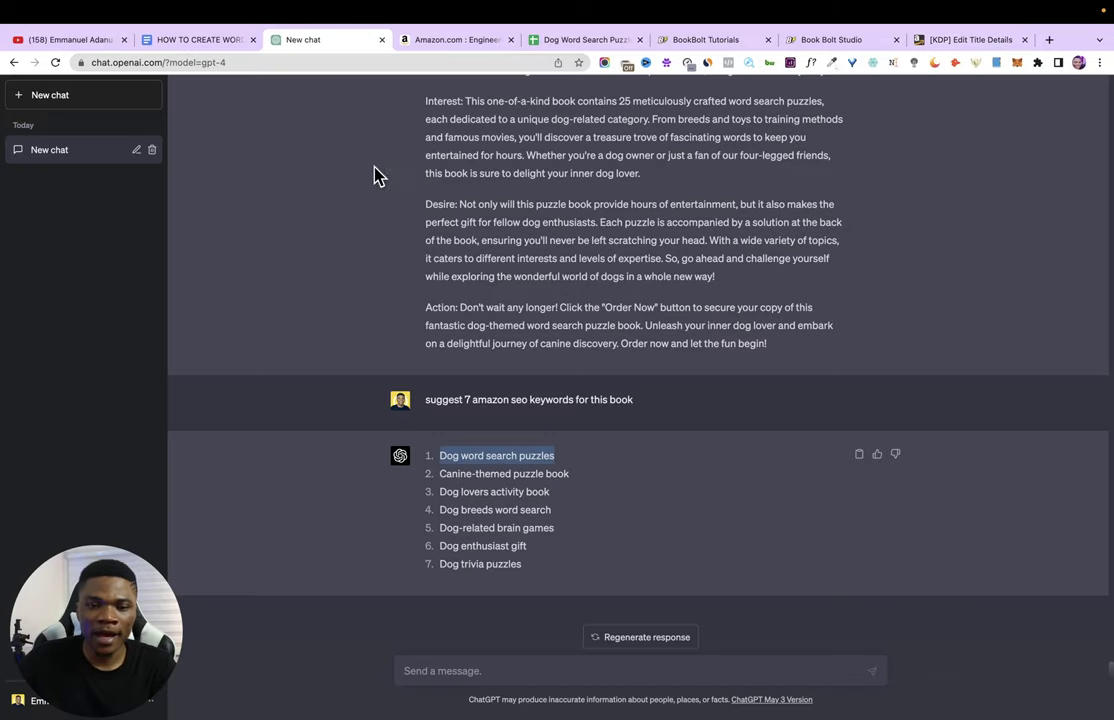
triple_click(450, 473)
key("cmd+c")
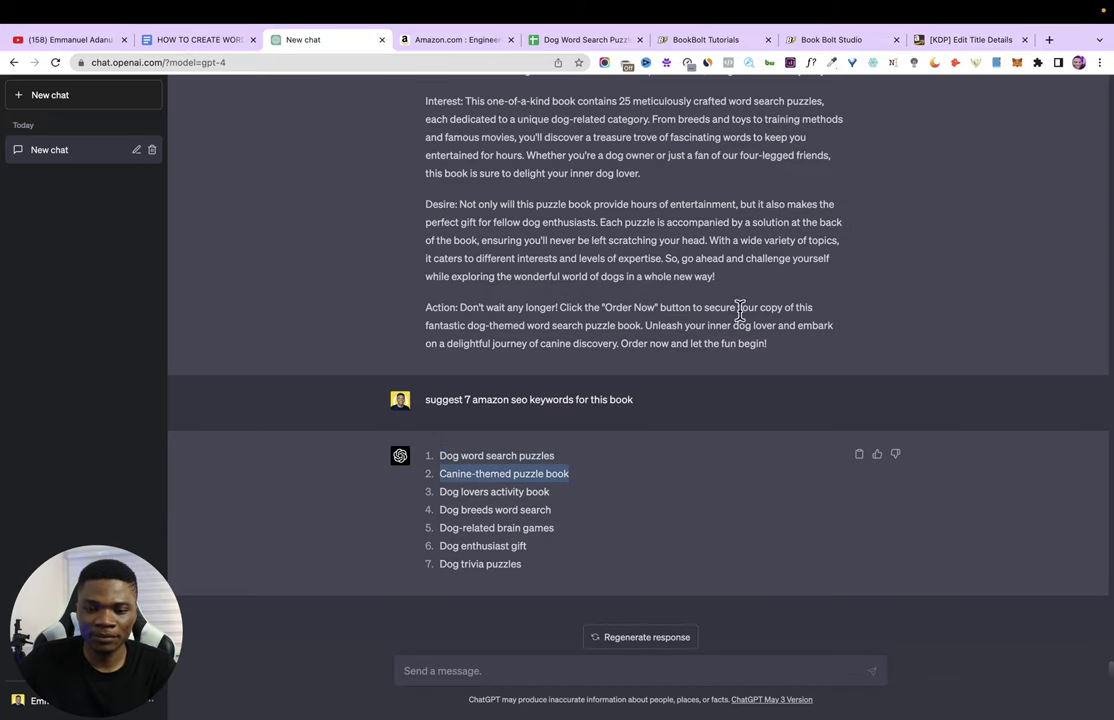
left_click(968, 39)
left_click(614, 447)
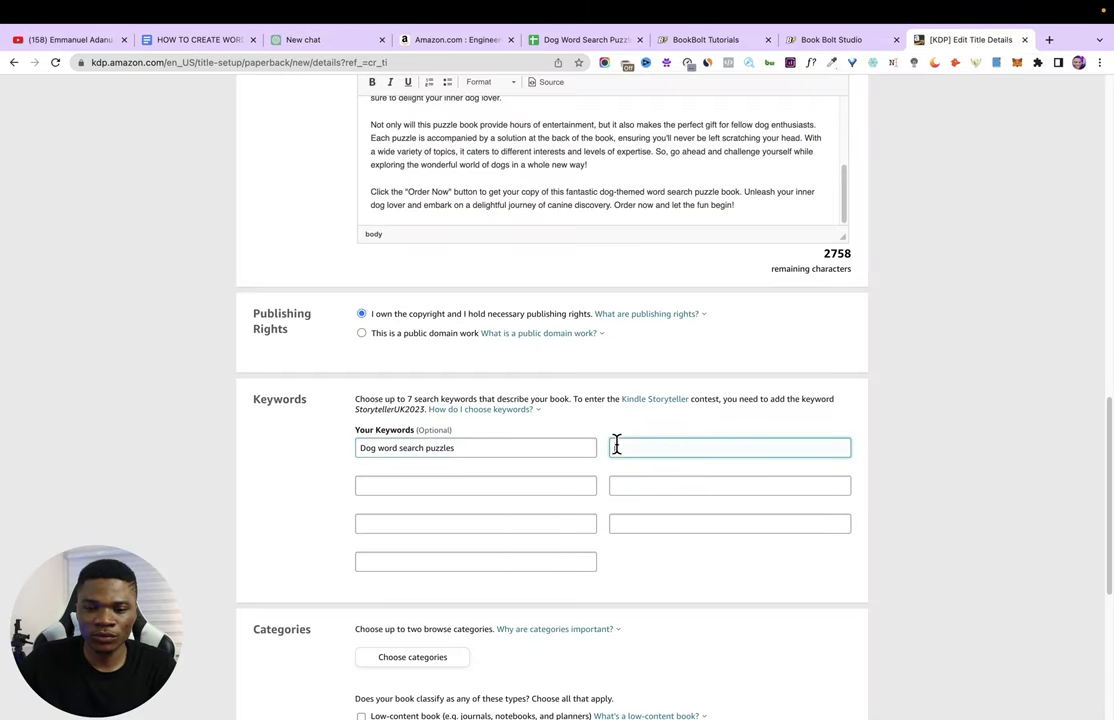
key("cmd+v")
Step: Copy ChatGPT's third suggestion, "Dog lovers activity book", into the third KDP keyword field
left_click(313, 57)
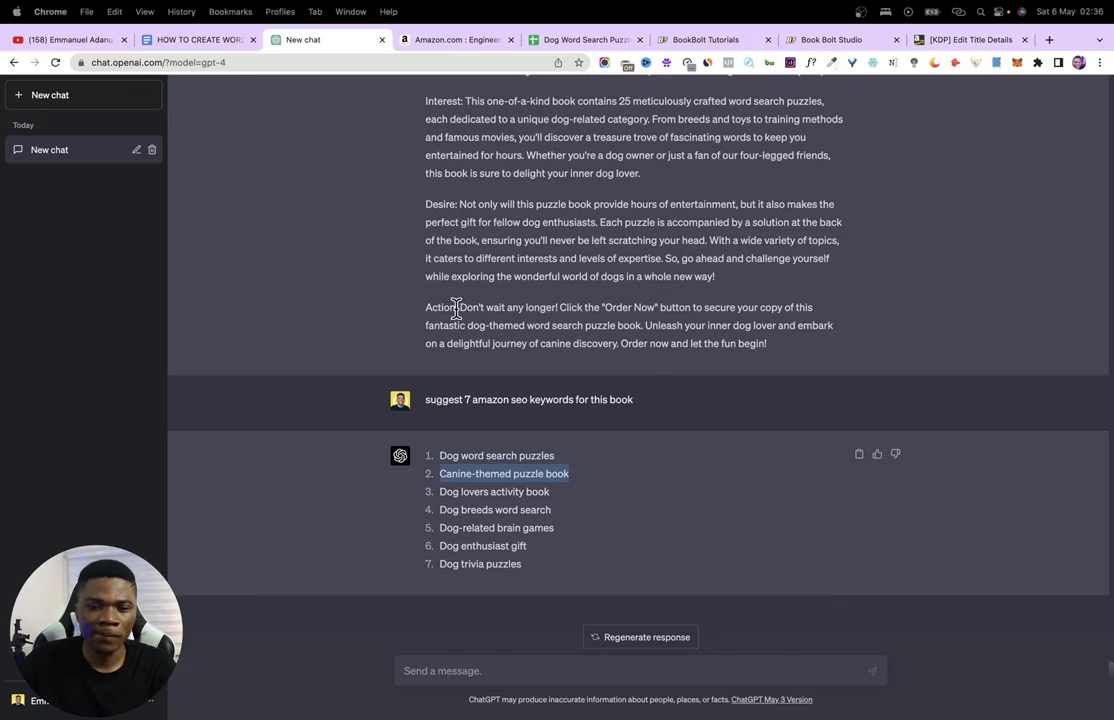
triple_click(455, 491)
key("super+c")
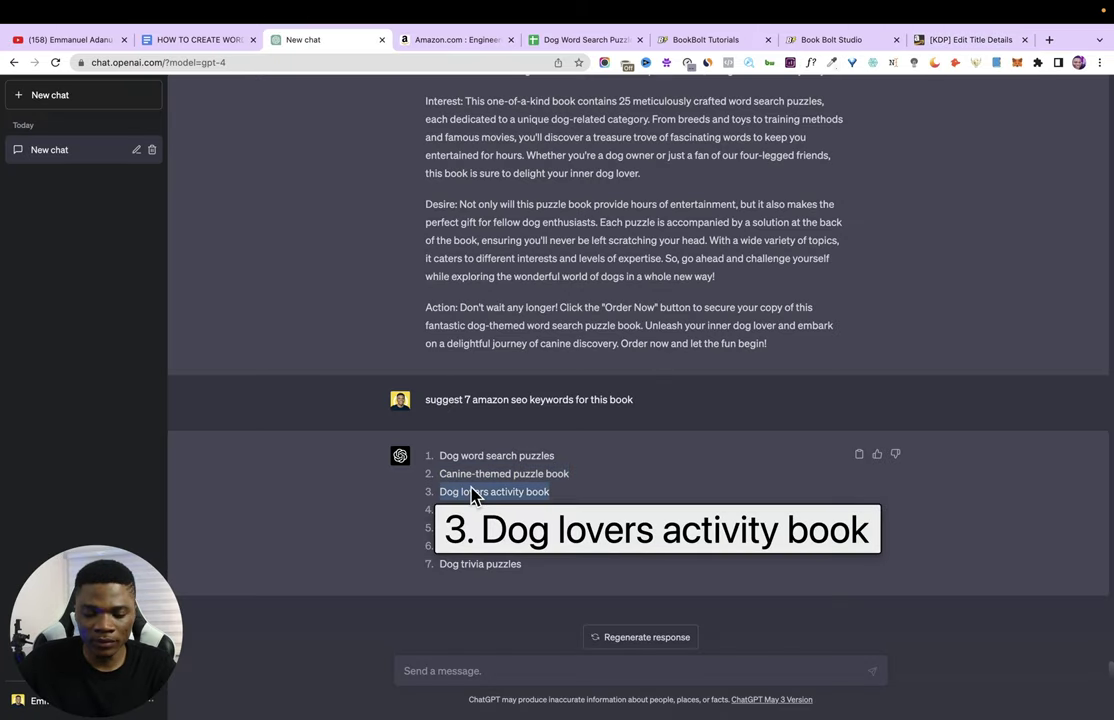
left_click(970, 39)
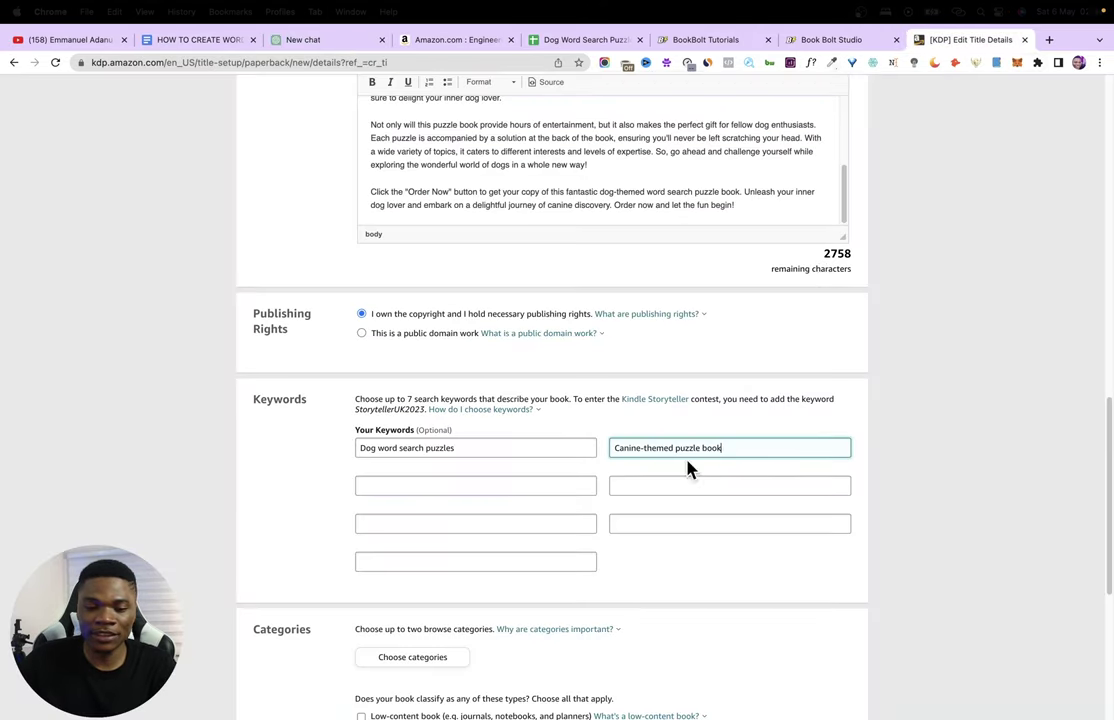
left_click(444, 489)
key("super+v")
Step: Copy ChatGPT's fourth suggestion, "Dog breeds word search", into the fourth KDP keyword field and return to the suggestion list
left_click(310, 57)
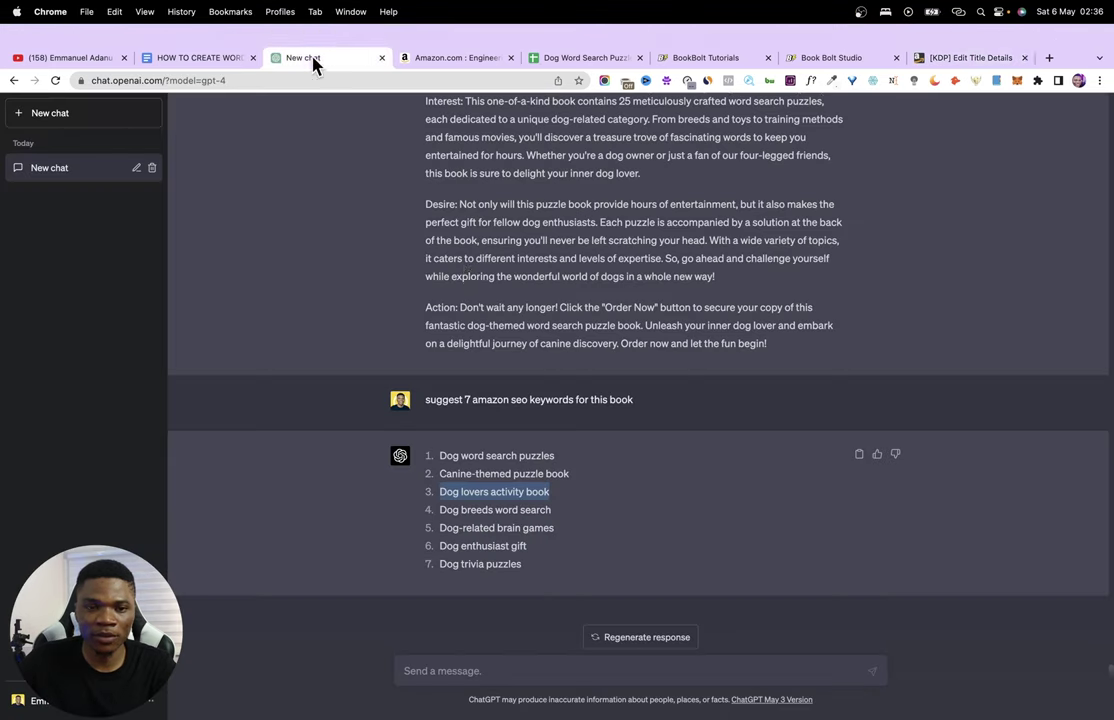
triple_click(461, 512)
key("ctrl+c")
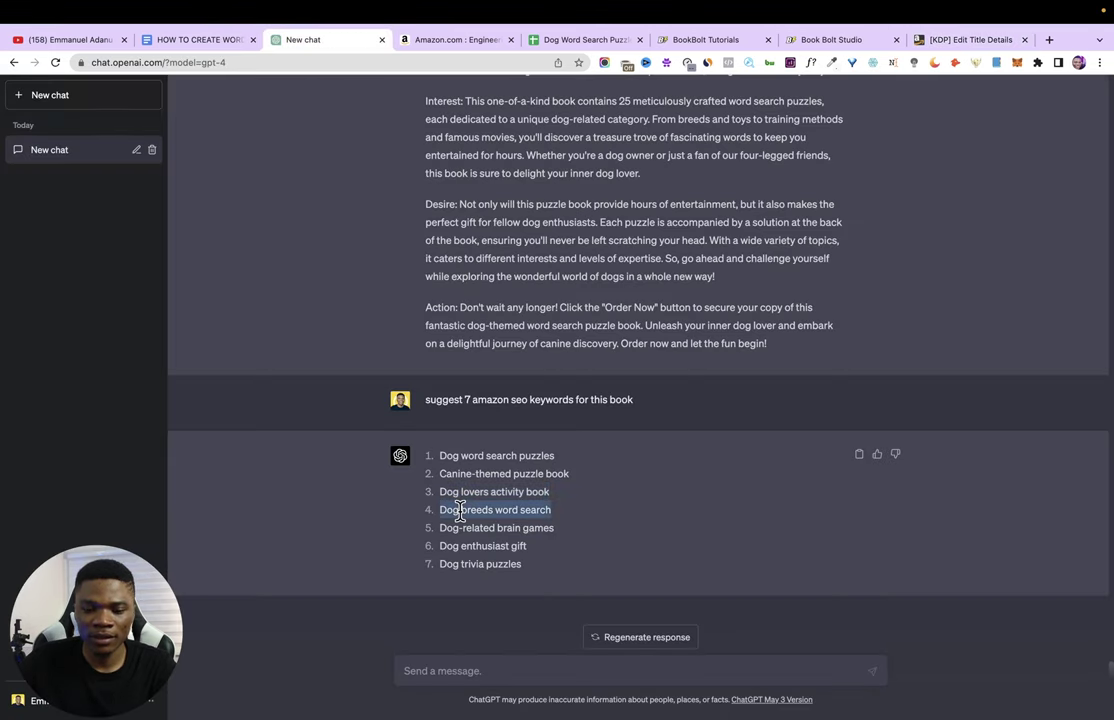
left_click(966, 40)
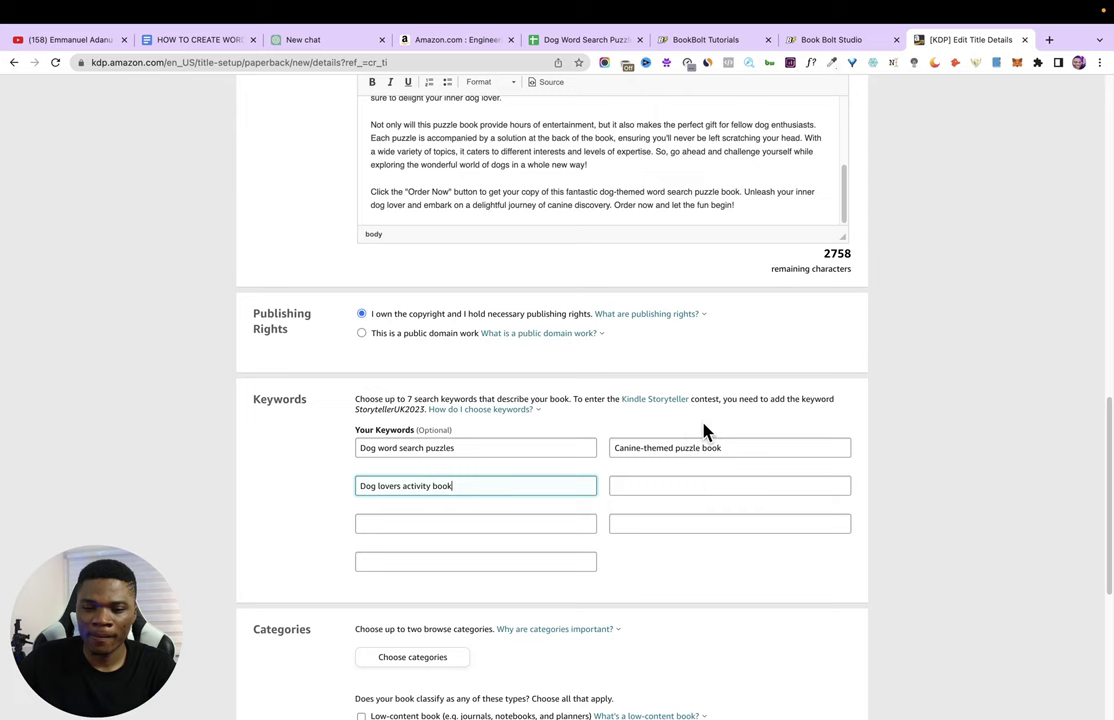
left_click(646, 484)
key("ctrl+v")
left_click(300, 40)
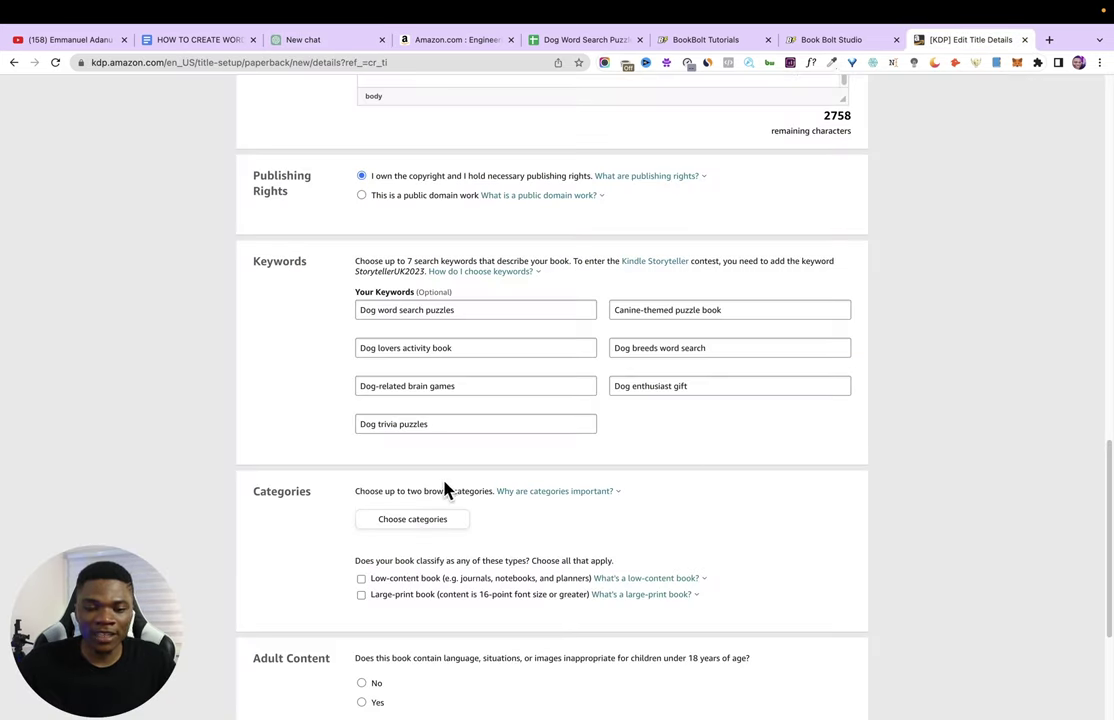
Step: Assign the book the categories Nonfiction > Games > Puzzles and Nonfiction > Games > Word & Word Search
scroll(440, 495, "down", 1)
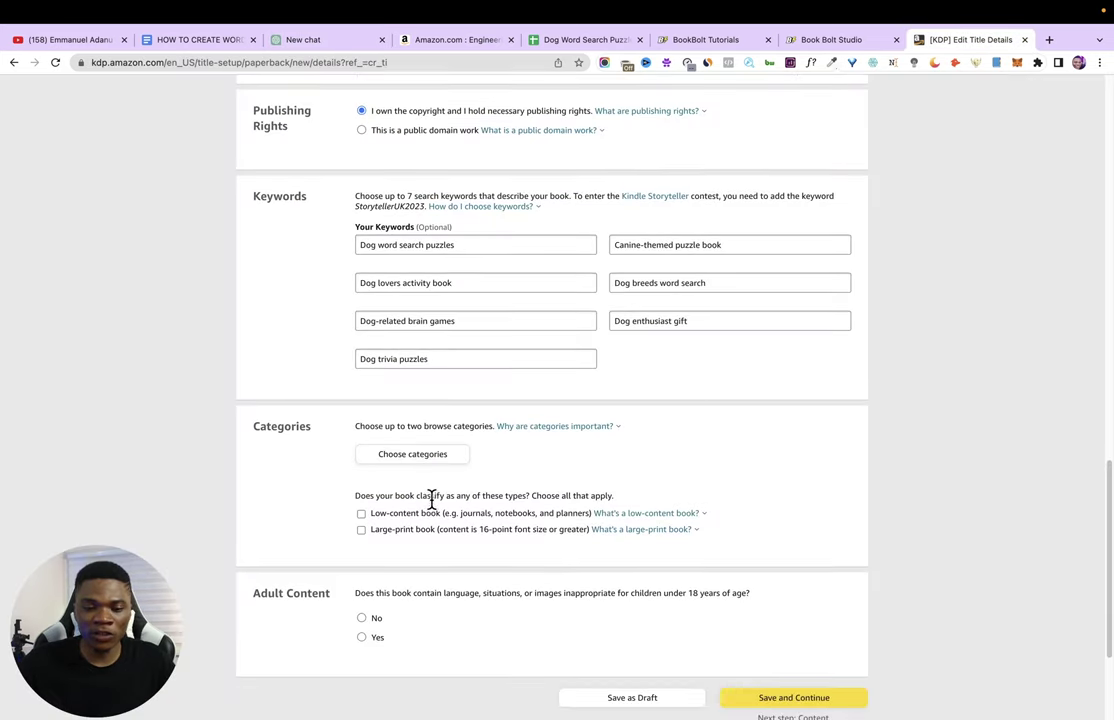
left_click(428, 459)
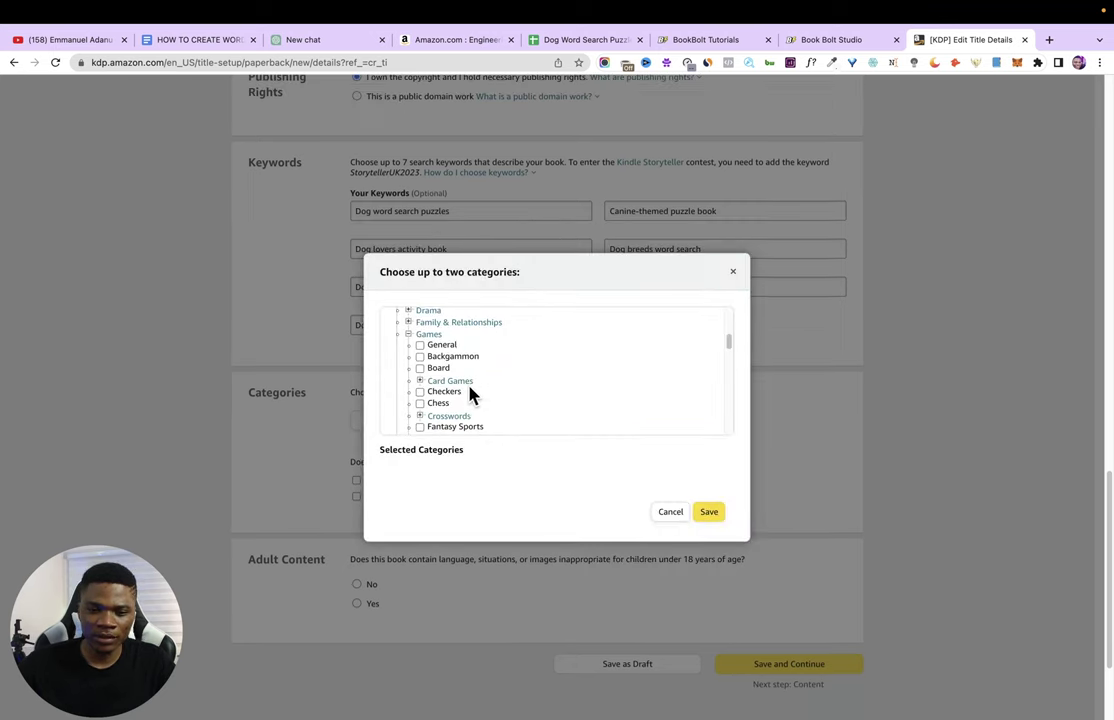
scroll(450, 385, "down", 3)
left_click(421, 370)
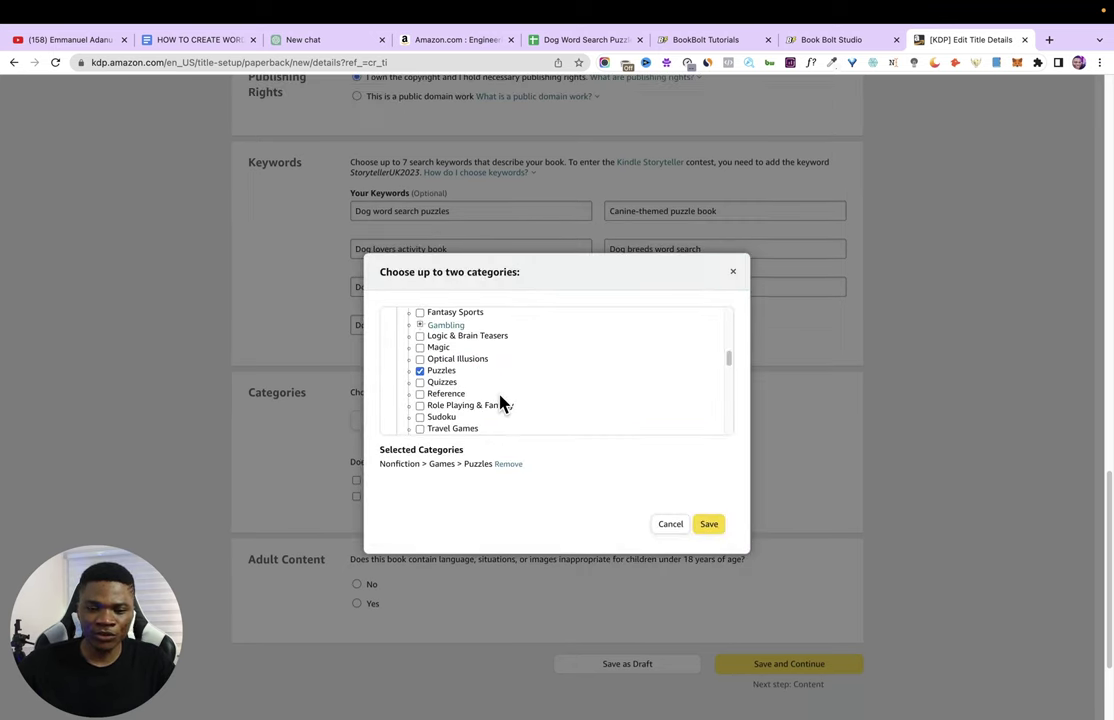
scroll(500, 403, "down", 1)
scroll(500, 403, "down", 2)
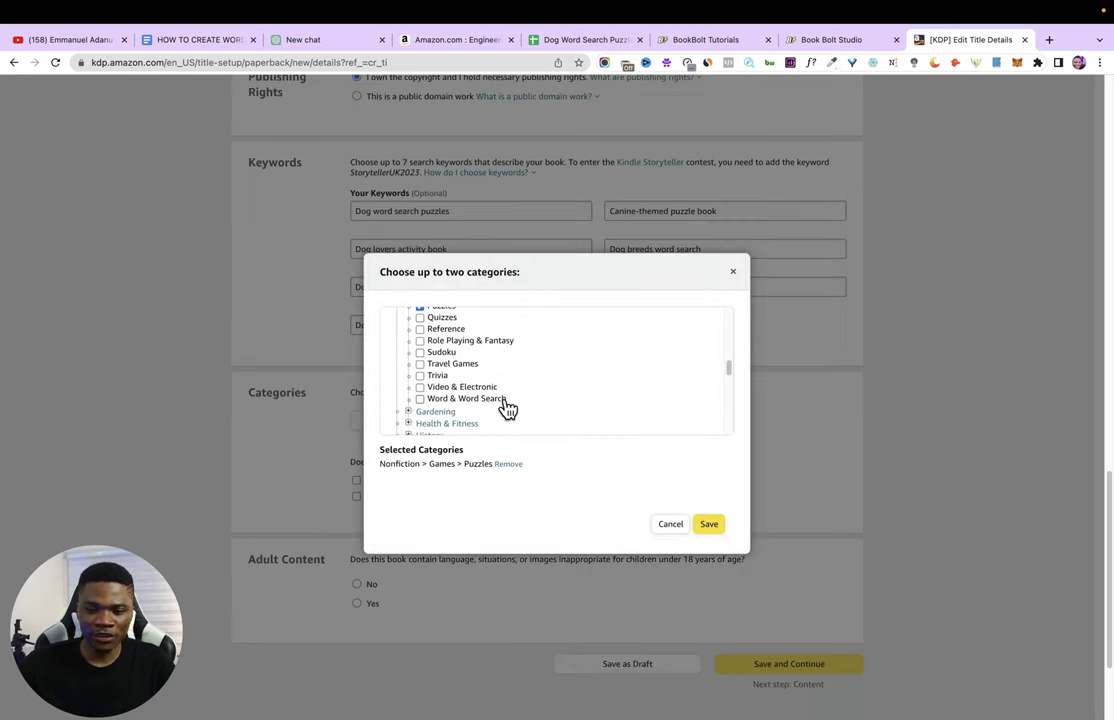
left_click(420, 398)
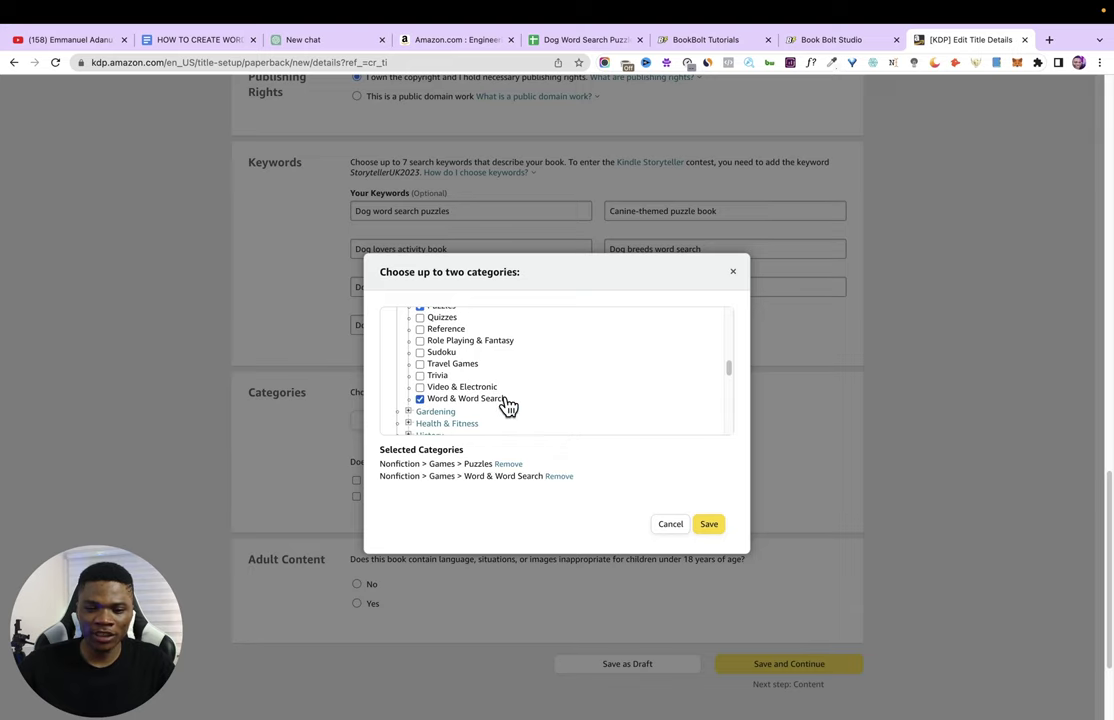
left_click(709, 525)
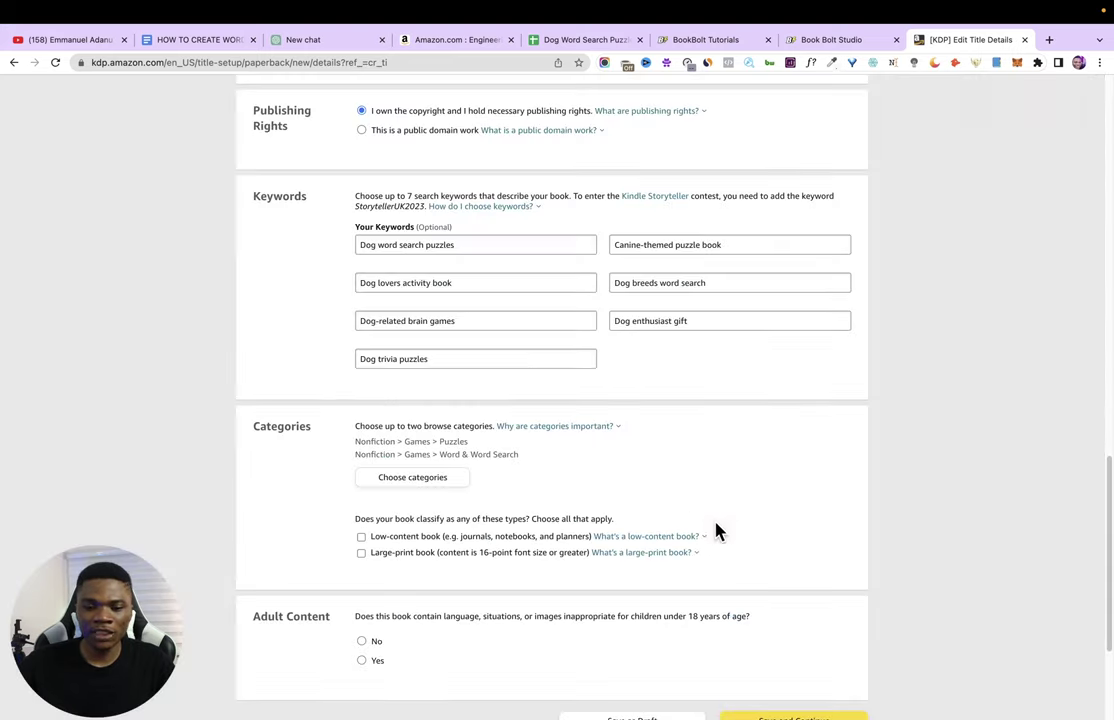
Step: Classify the book as a large-print book and declare that it contains no content inappropriate for children under 18
left_click(361, 555)
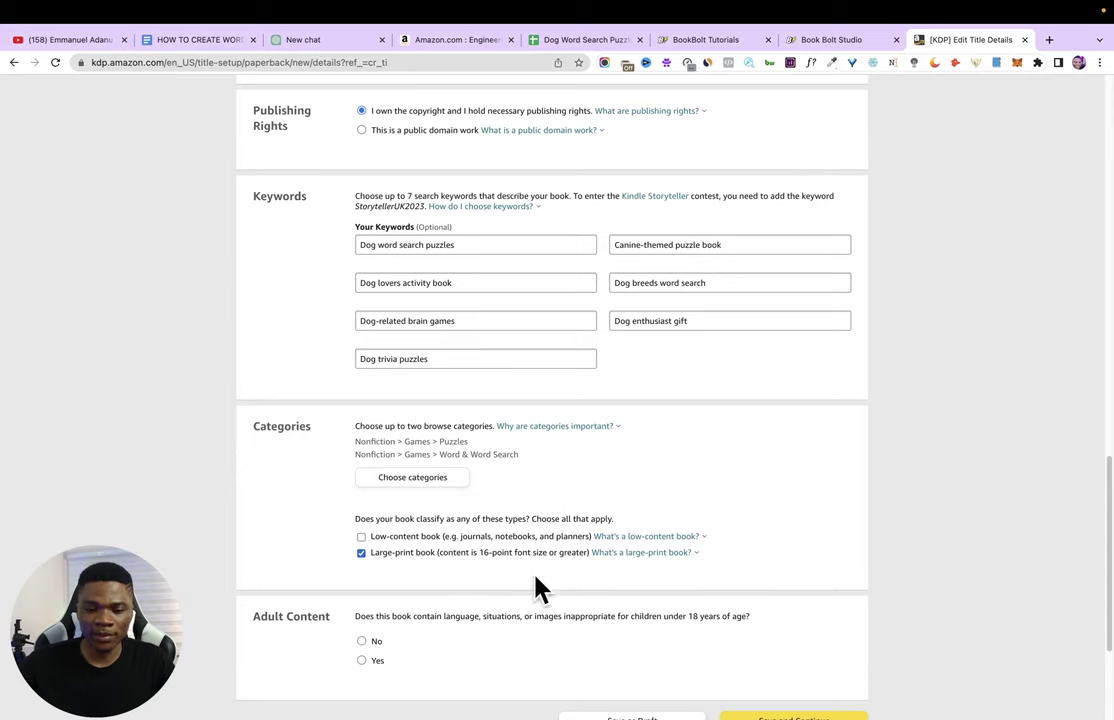
scroll(510, 600, "down", 3)
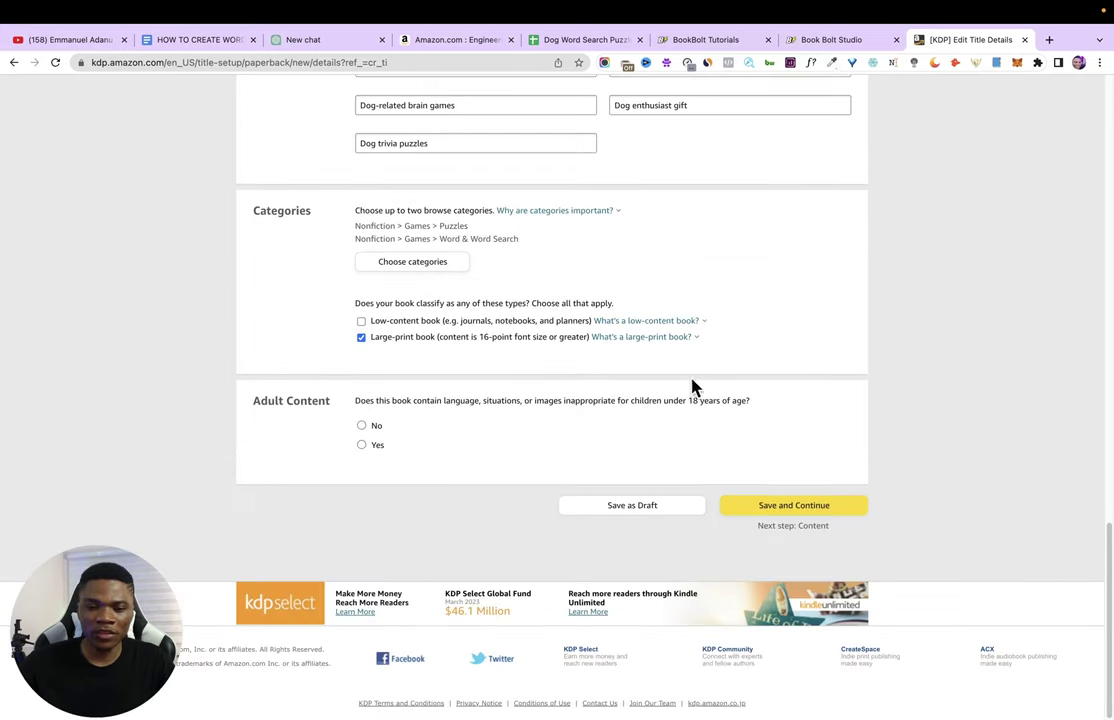
left_click(361, 426)
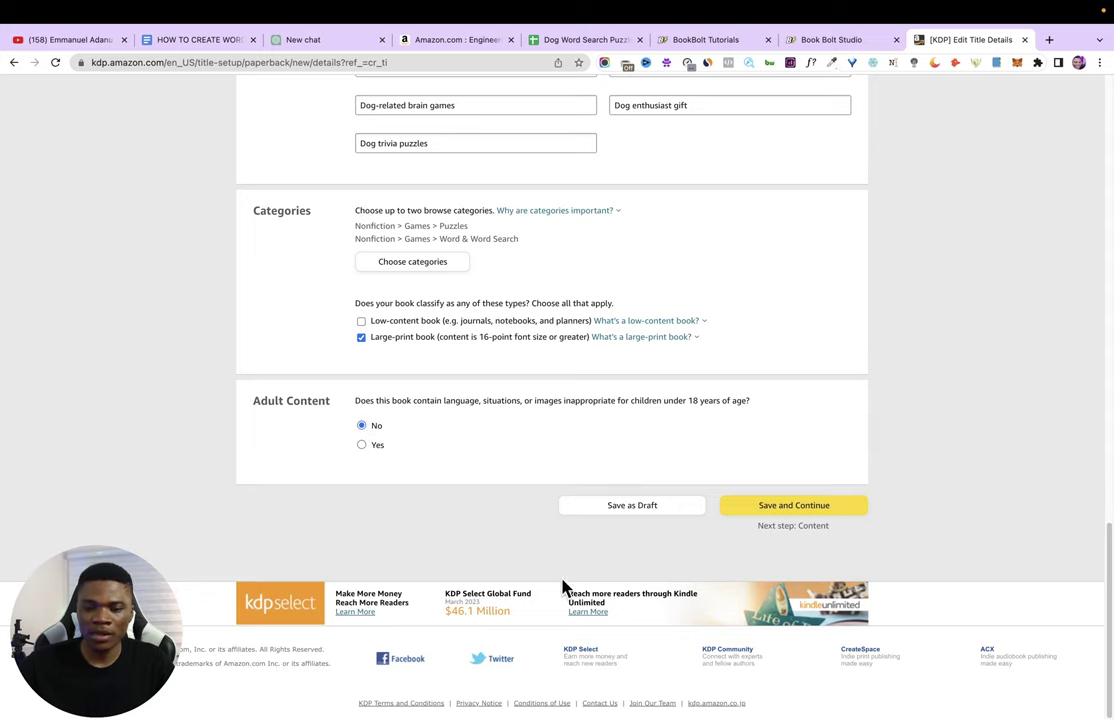
Step: Save the paperback details, continue to the paperback content stage and assign the book a free KDP ISBN
left_click(804, 508)
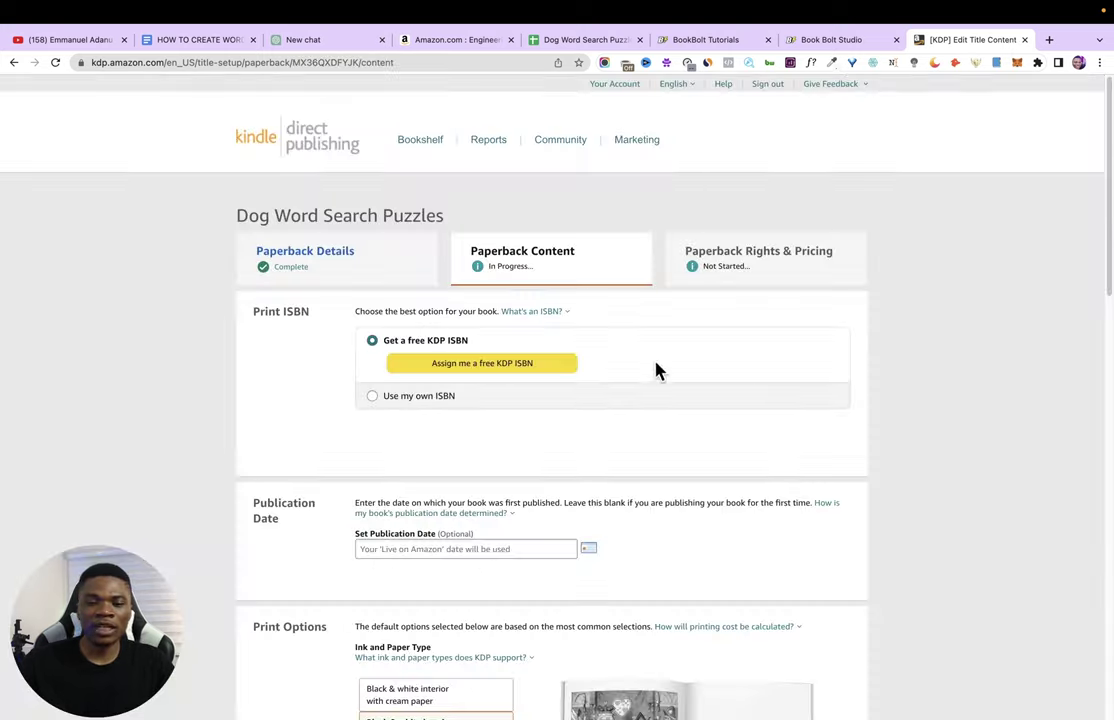
left_click(500, 366)
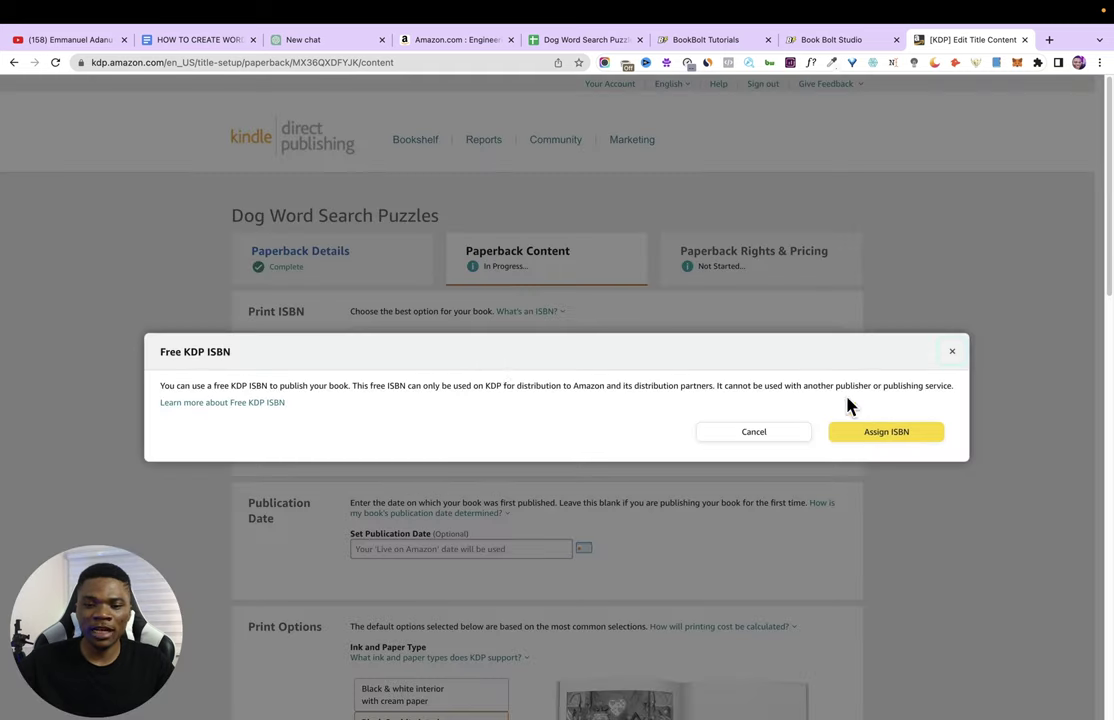
left_click(886, 431)
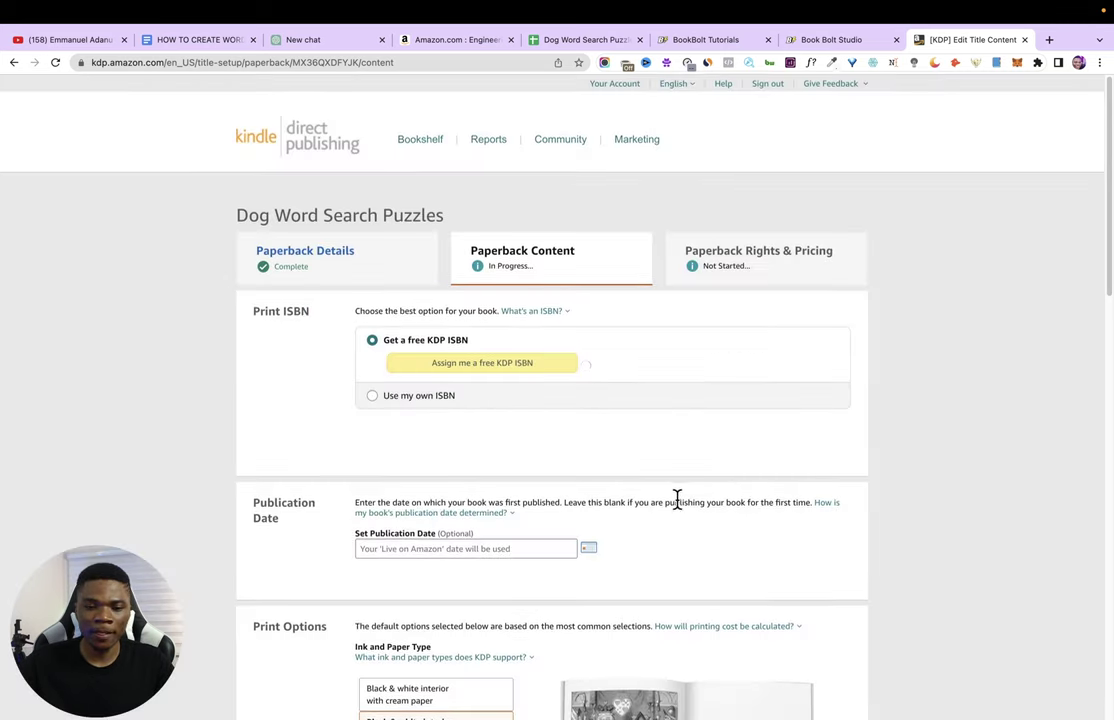
Step: In the print options, set the trim size to 8.5 x 11 in and the bleed setting to Bleed (PDF only)
scroll(676, 505, "down", 2)
scroll(676, 505, "down", 3)
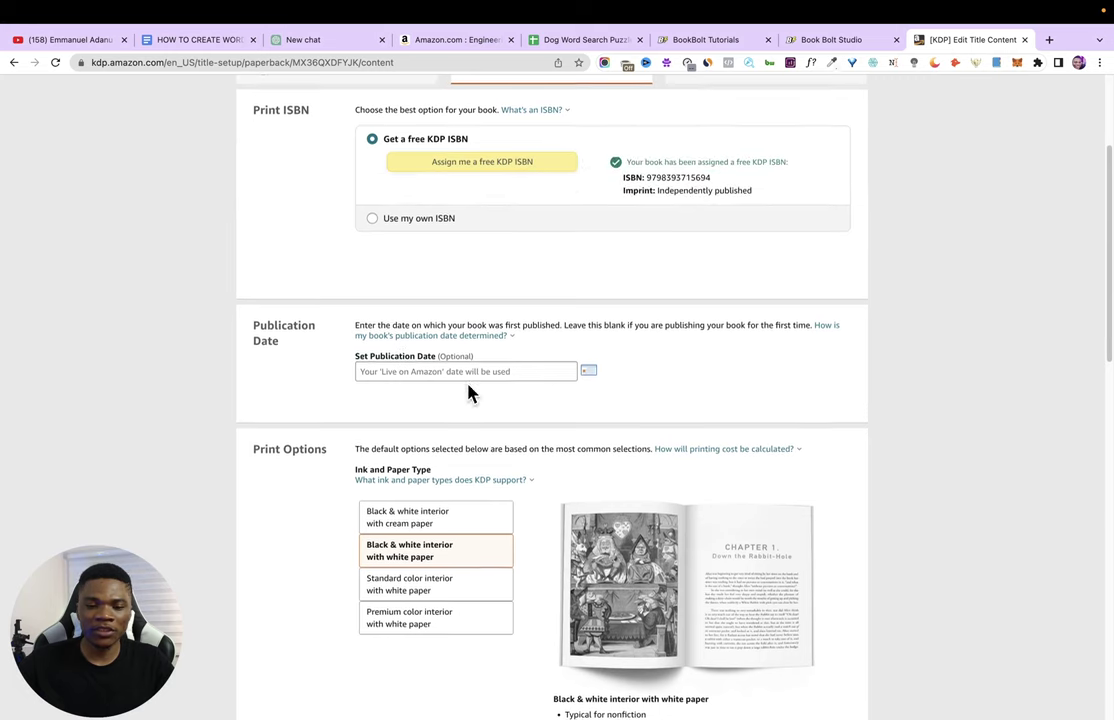
scroll(507, 435, "down", 2)
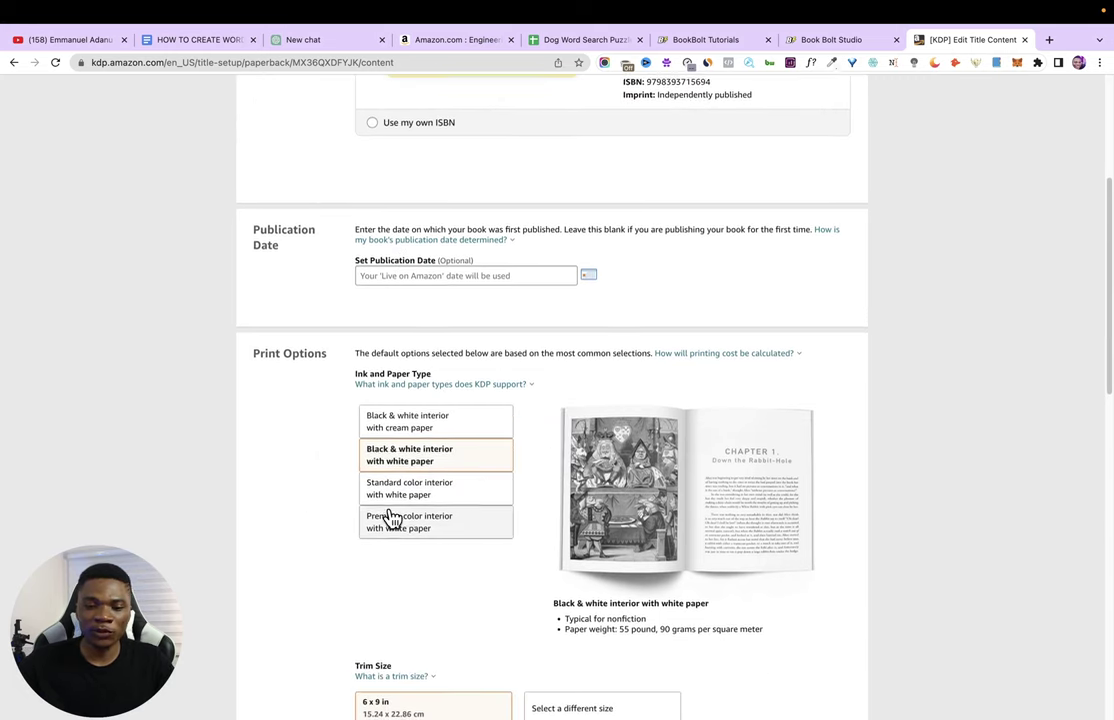
scroll(400, 525, "down", 5)
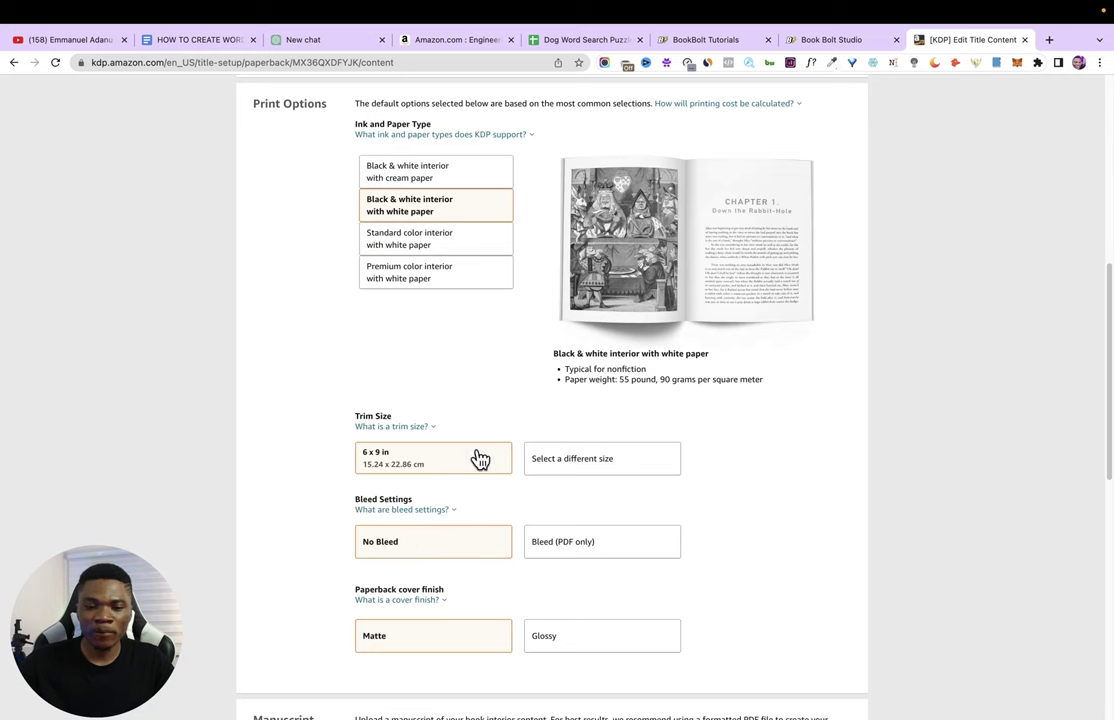
left_click(567, 460)
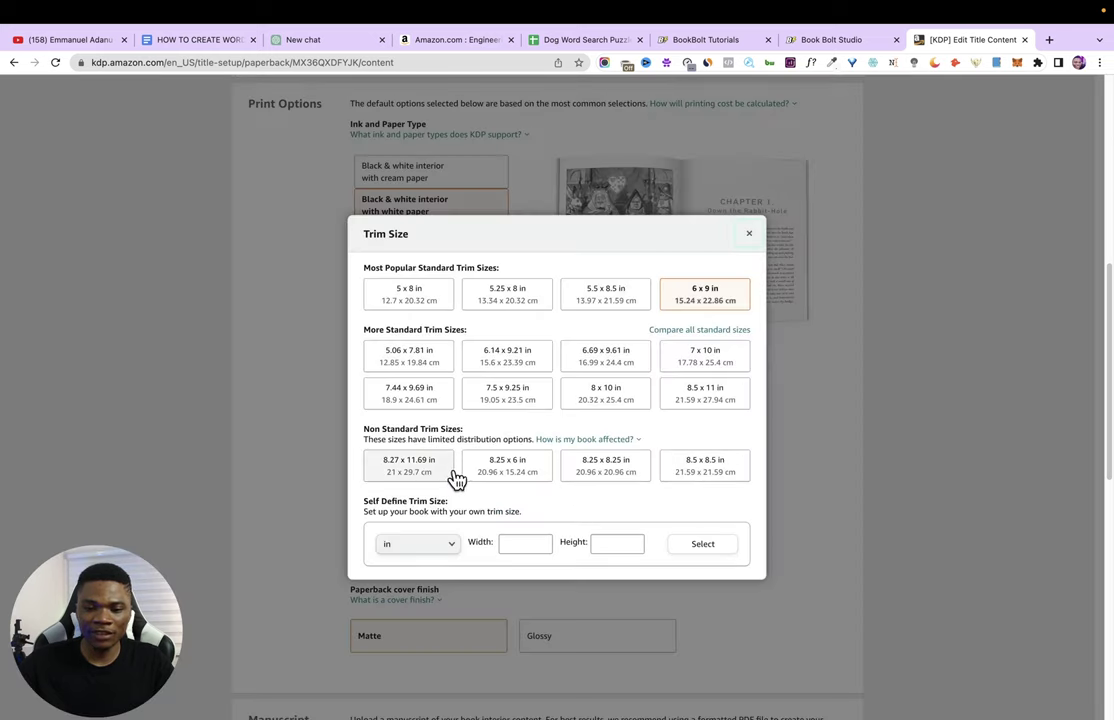
left_click(704, 400)
scroll(617, 568, "down", 3)
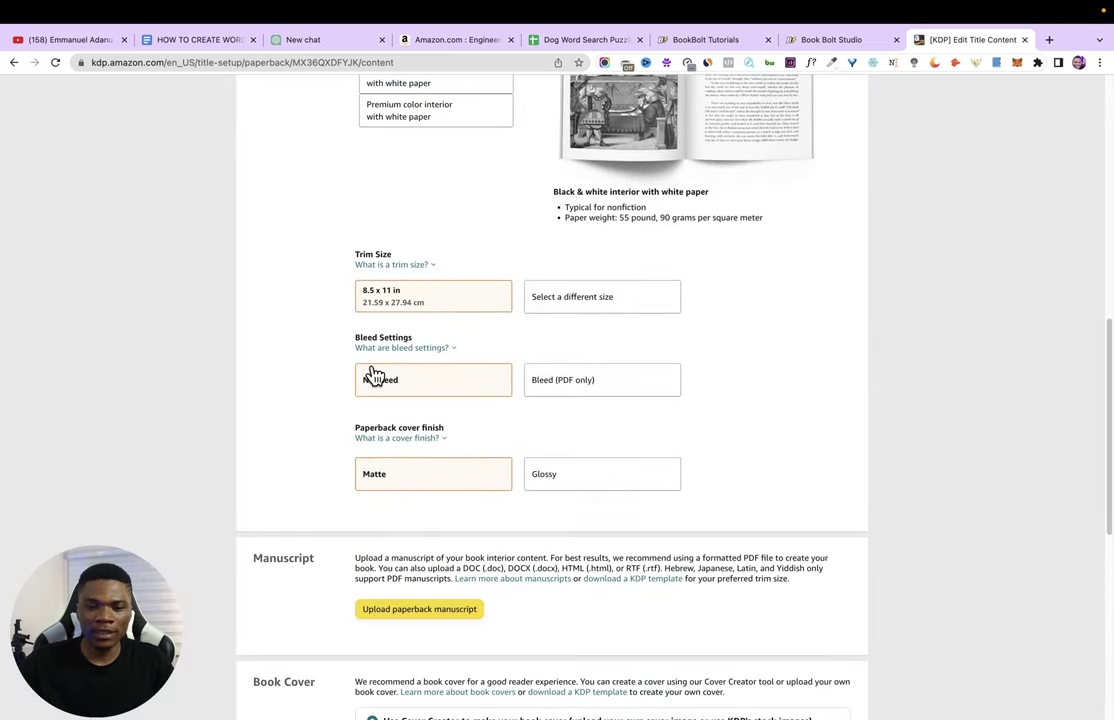
left_click(605, 385)
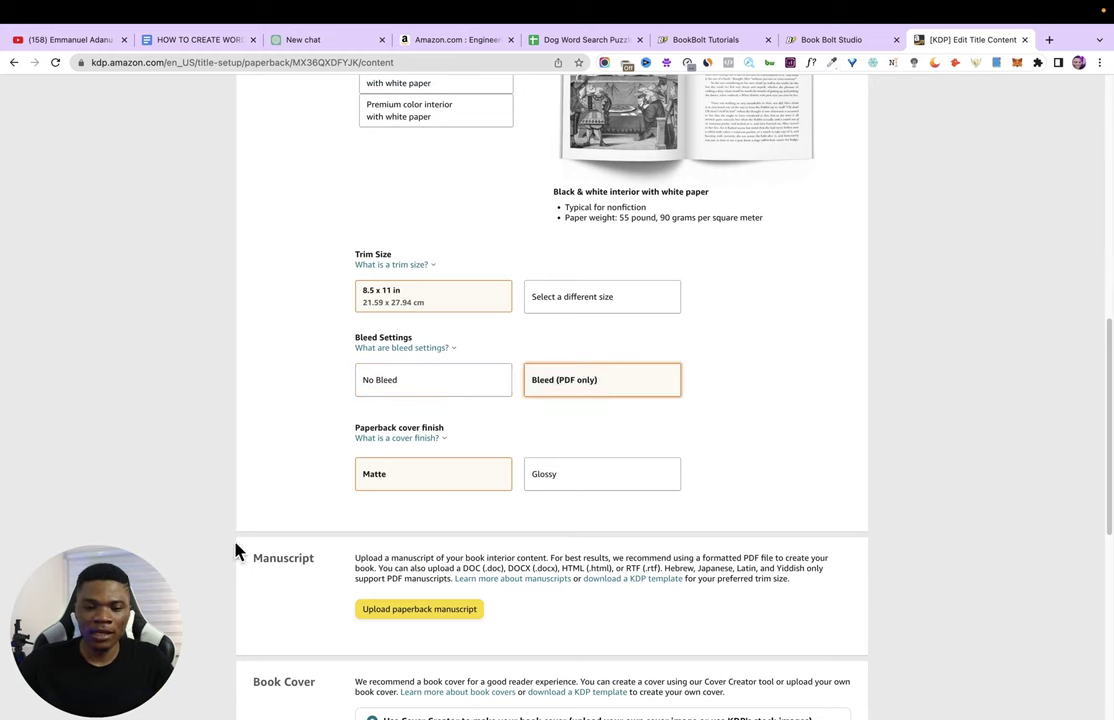
scroll(393, 525, "down", 1)
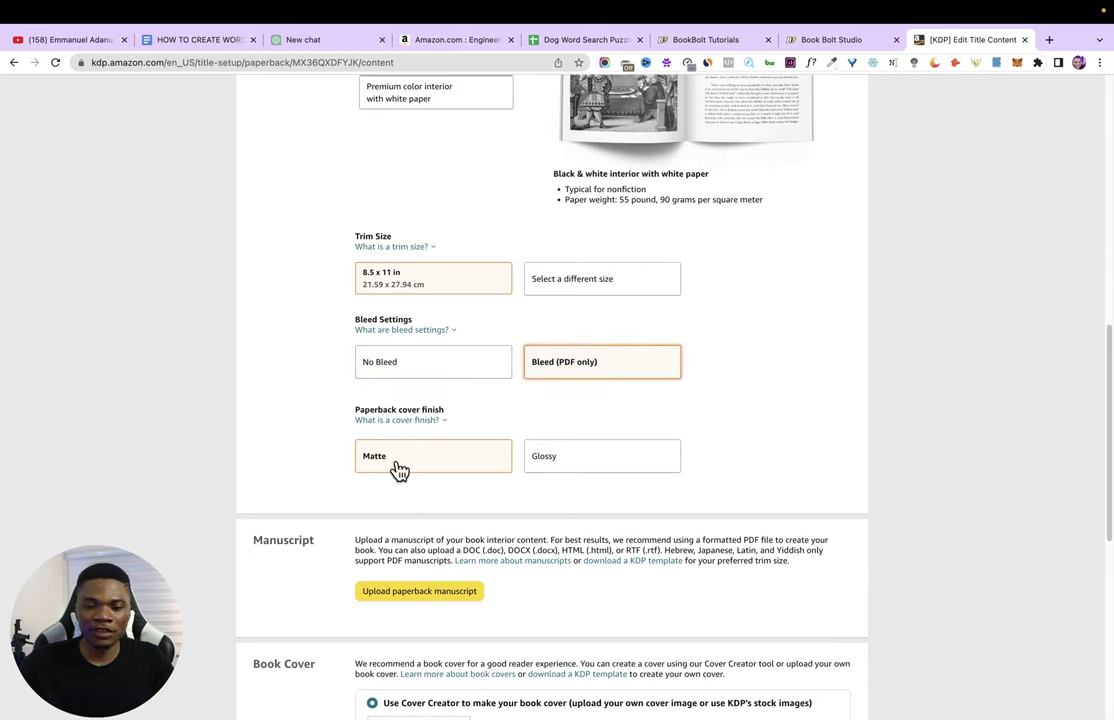
Step: Upload "Paperback Interior (Dog_Word_Search_Puzzles) 8_5X11 54 pages Bleed CMYK.pdf" from the downloaded Dog Word Search Puzzles (CMYK) folder as the paperback manuscript
scroll(352, 487, "down", 5)
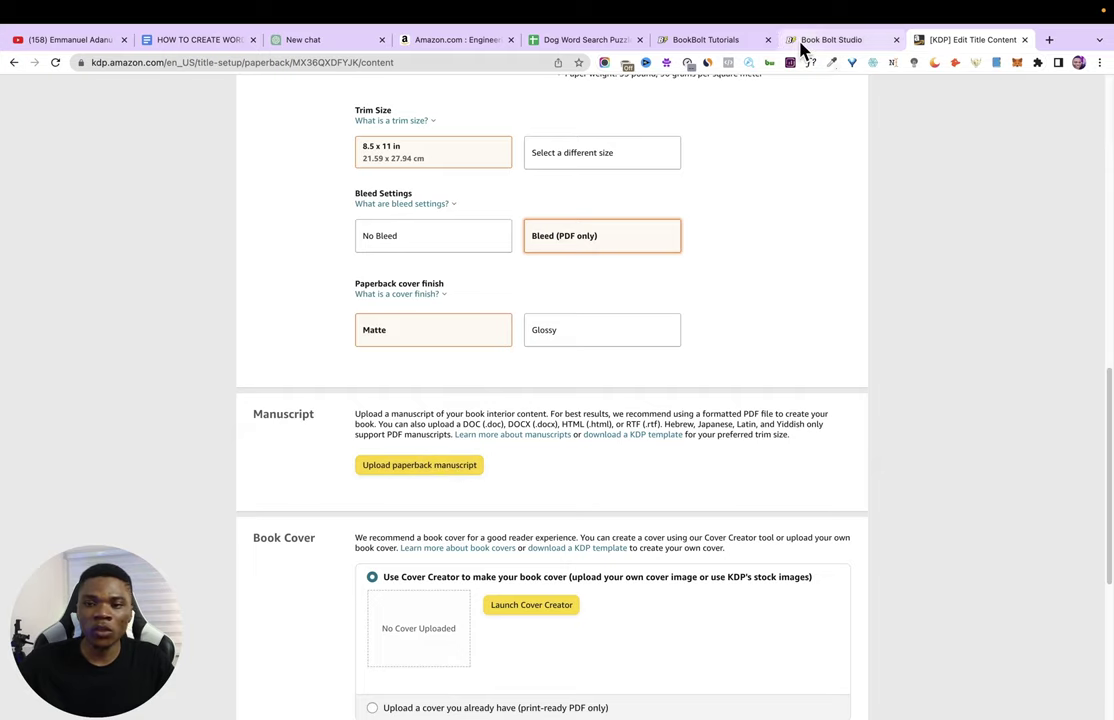
left_click(455, 468)
left_click(272, 313)
left_click(430, 214)
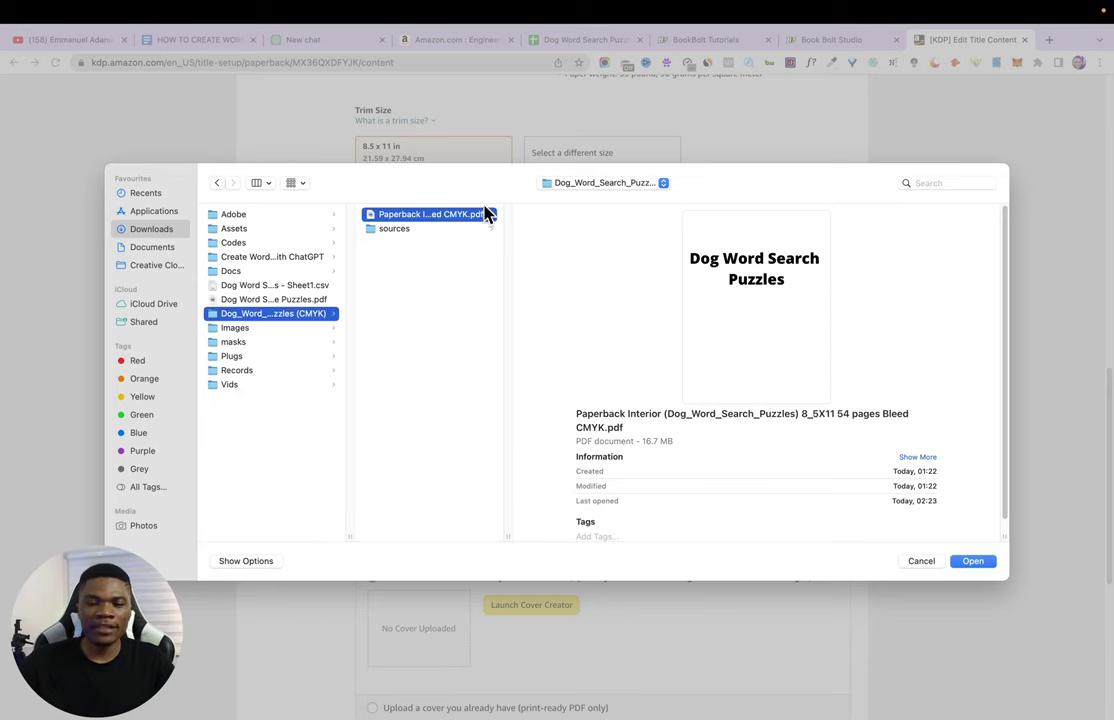
left_click(978, 564)
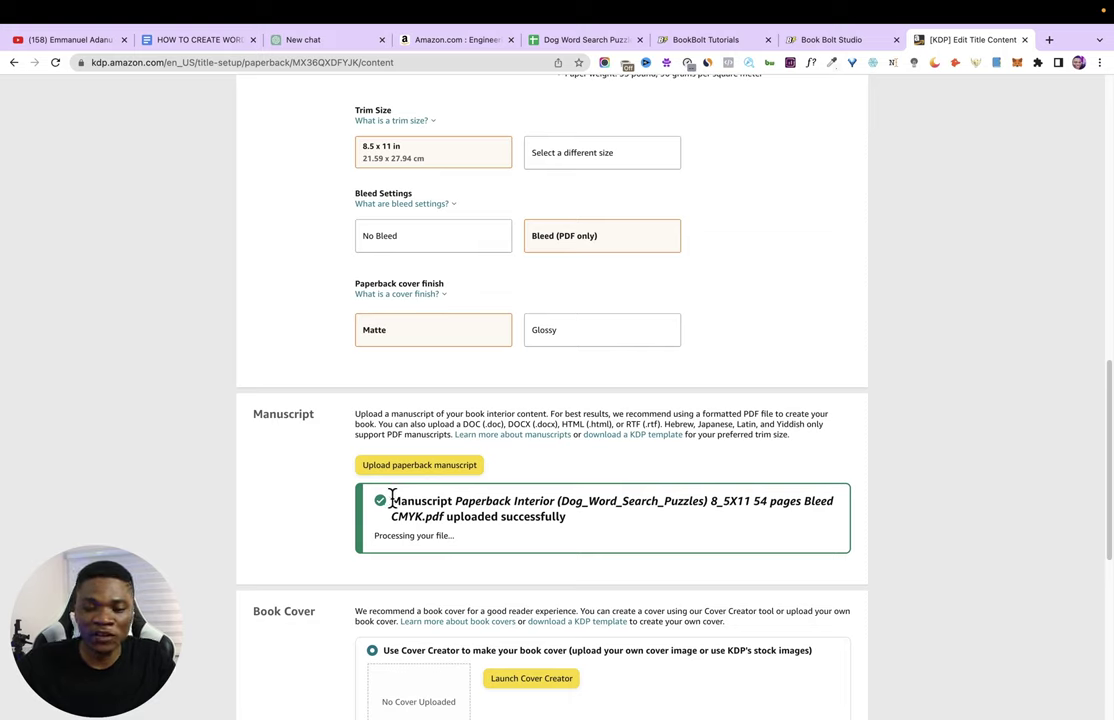
left_click_drag(392, 500, 698, 517)
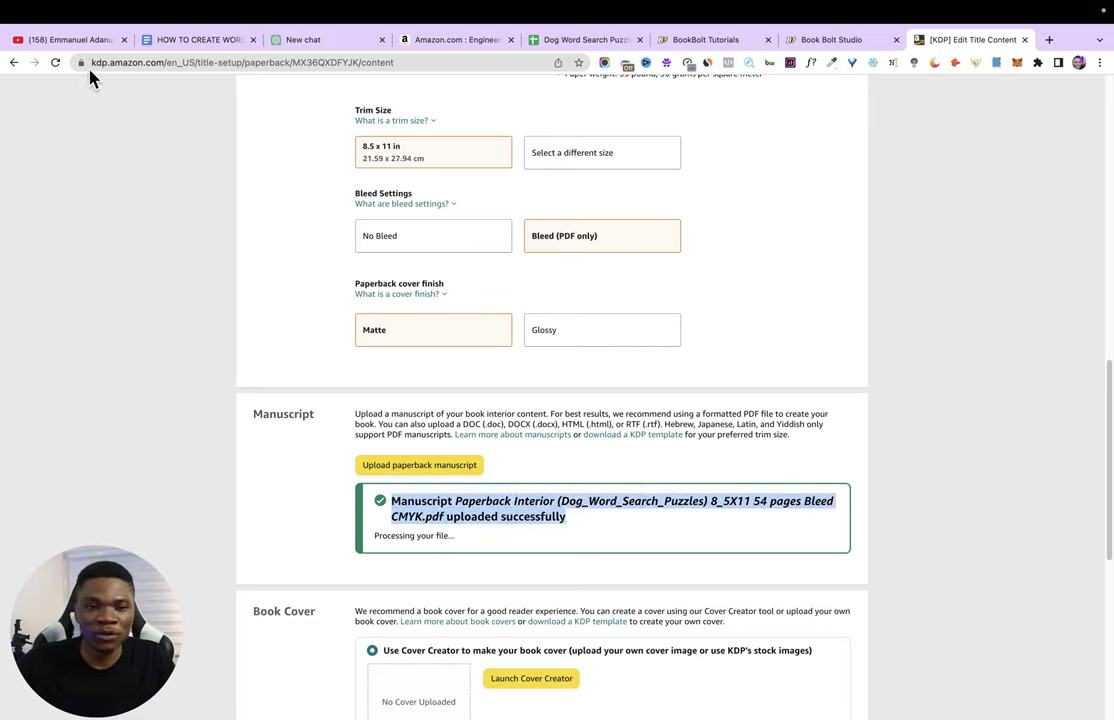
Step: Copy the main title "Dog Word Search Puzzles" from the title section of the Google Docs notes
left_click(188, 40)
left_click(341, 400)
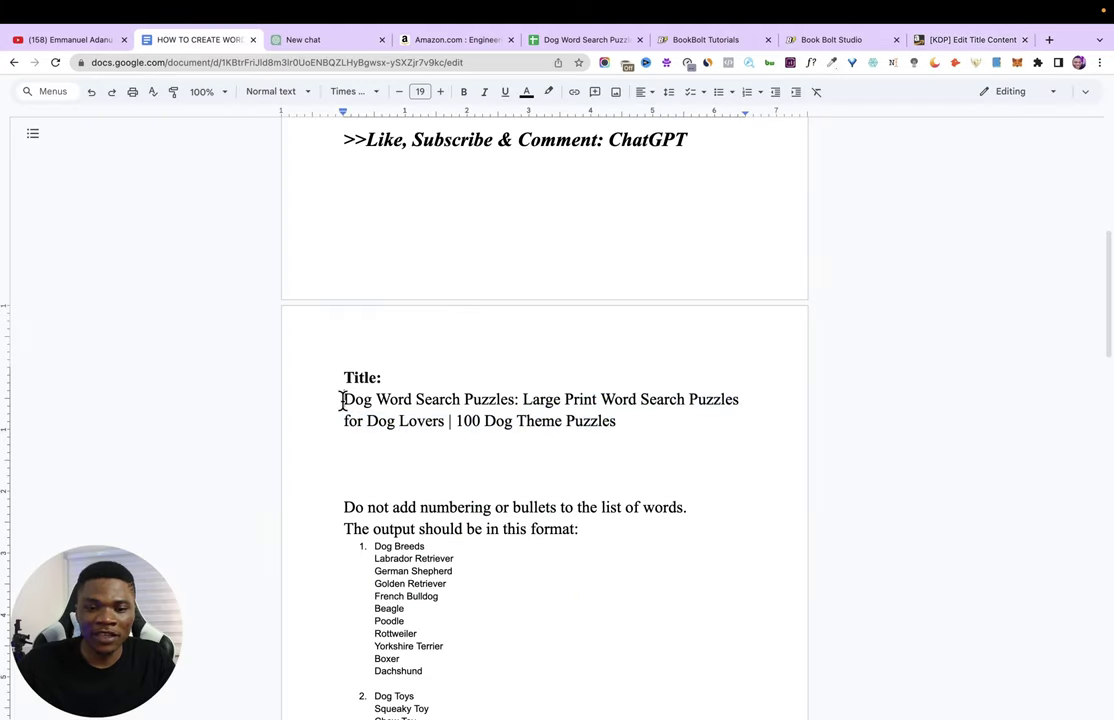
left_click_drag(344, 399, 516, 398)
key("super+c")
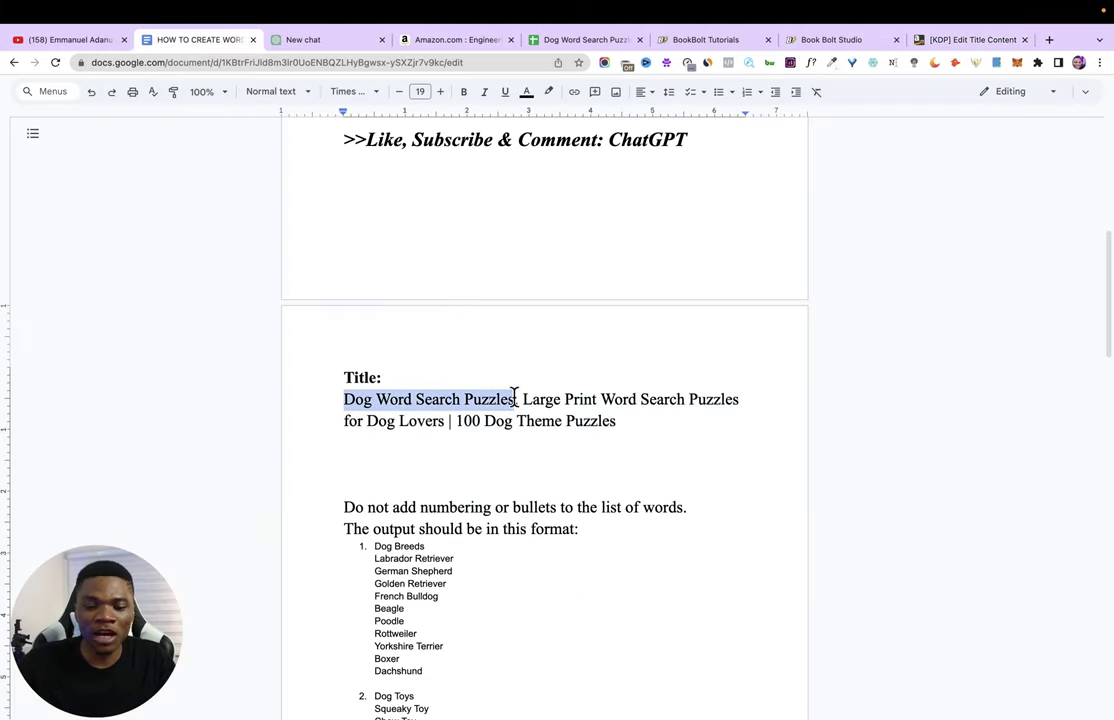
Step: In Finder, rename the paperback interior PDF in the Dog_Word_Search_Puzzles (CMYK) folder to "Dog Word Search Puzzles.pdf" using the copied title
left_click(926, 42)
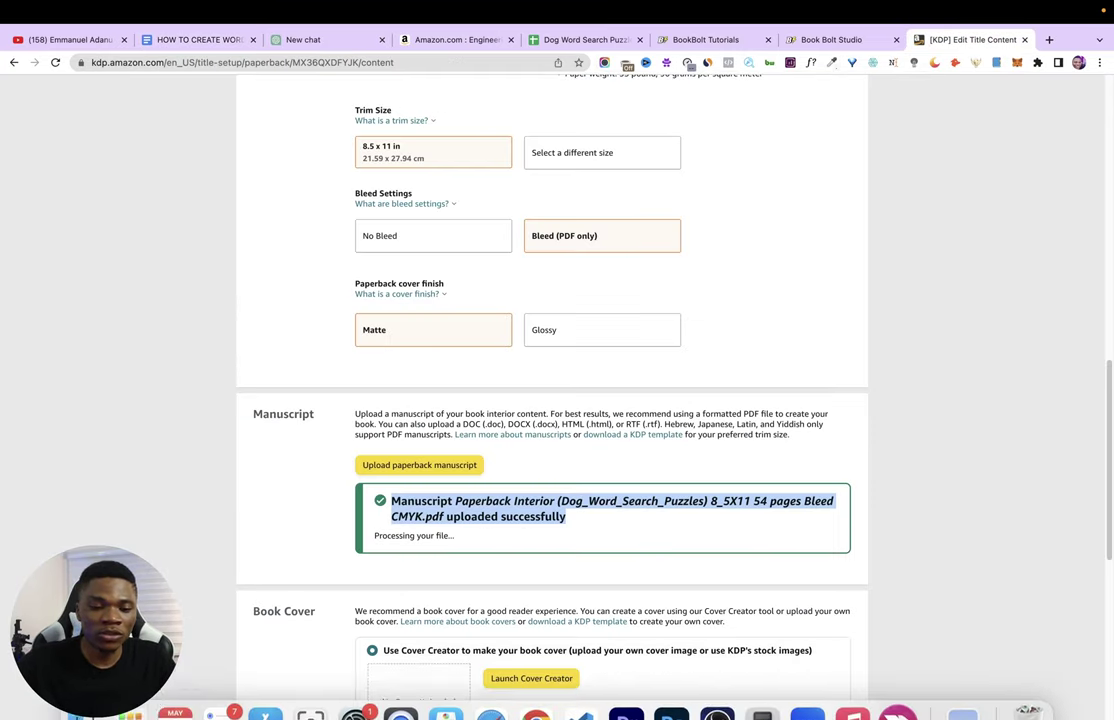
key("ctrl+Right")
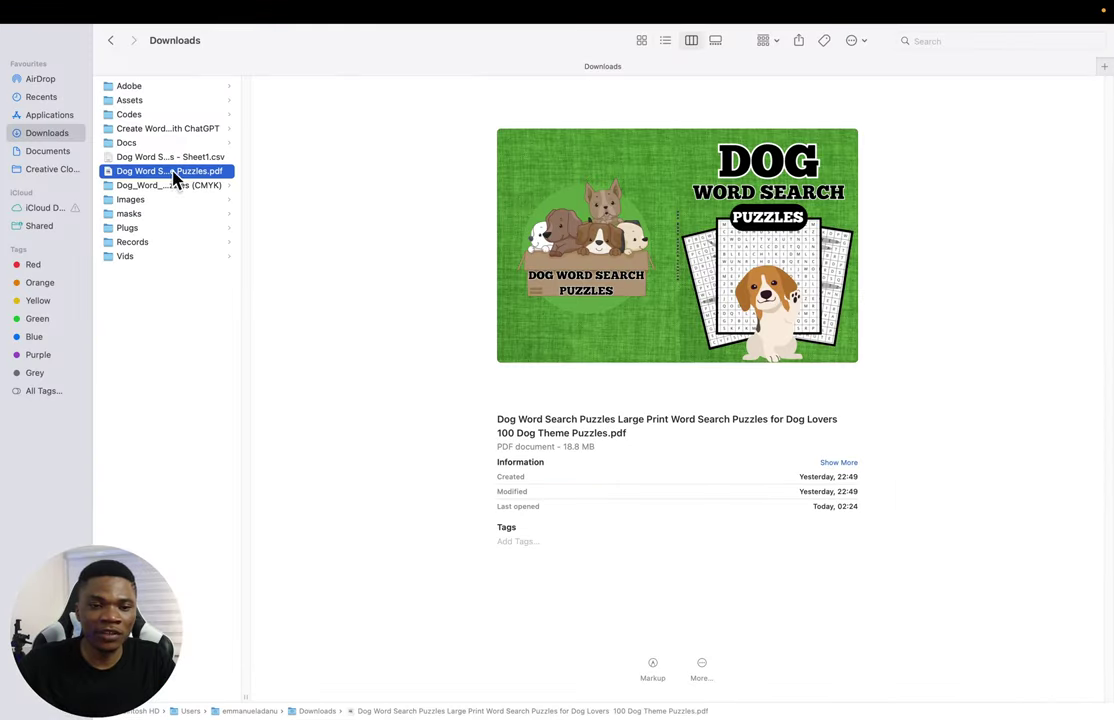
key("Down")
right_click(326, 86)
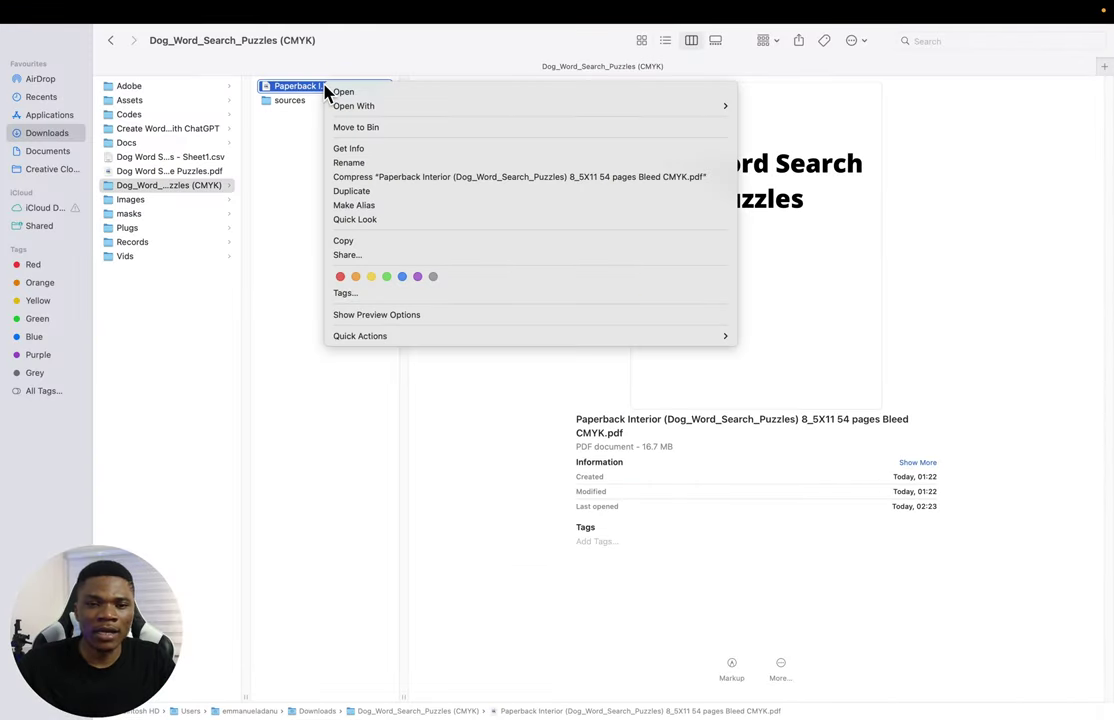
left_click(379, 165)
key("super+v")
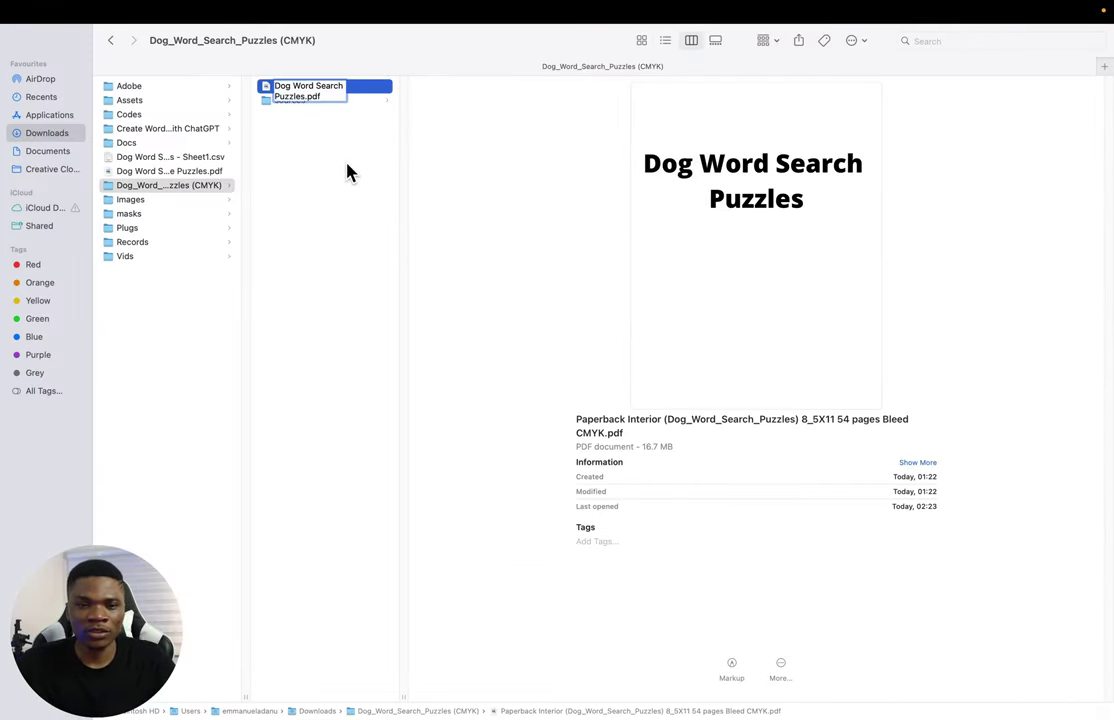
left_click(340, 166)
left_click(305, 87)
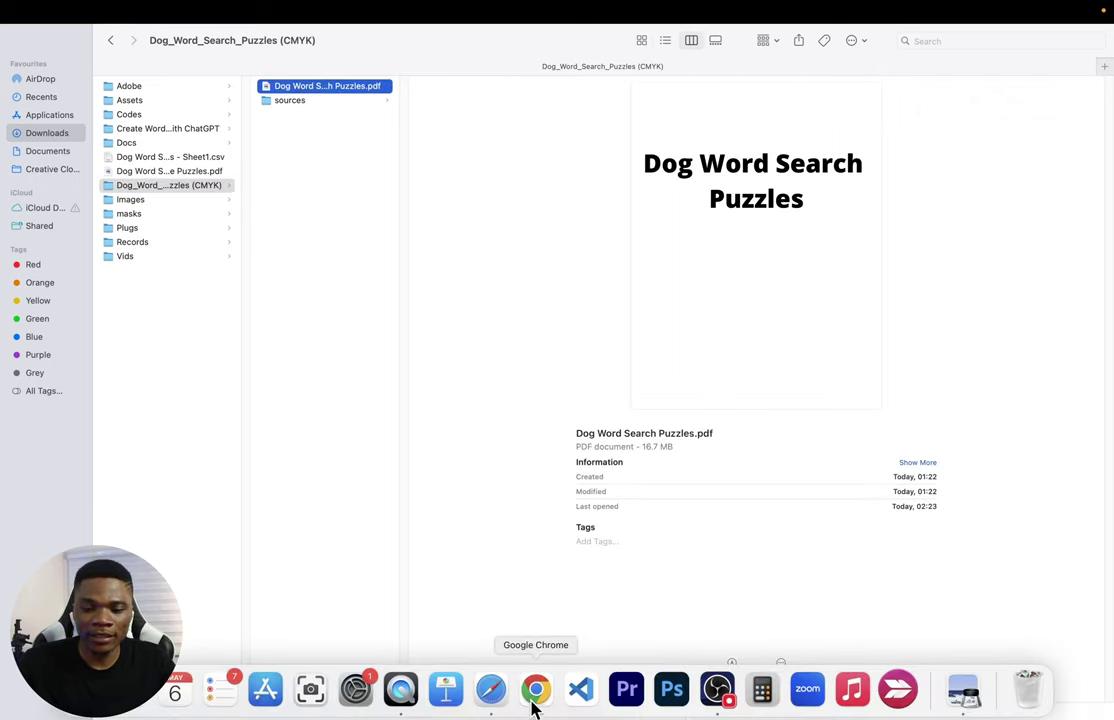
Step: Back in Chrome on the KDP content page, upload "Dog Word Search Puzzles.pdf" as the paperback manuscript
left_click(535, 689)
left_click(436, 467)
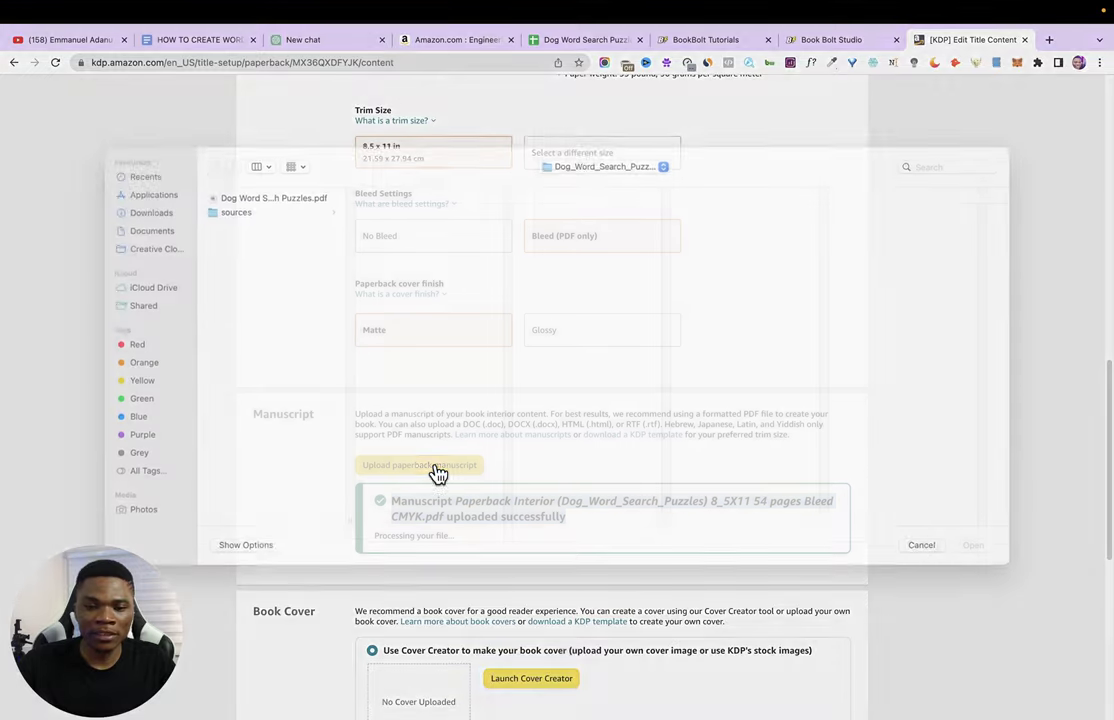
left_click(288, 216)
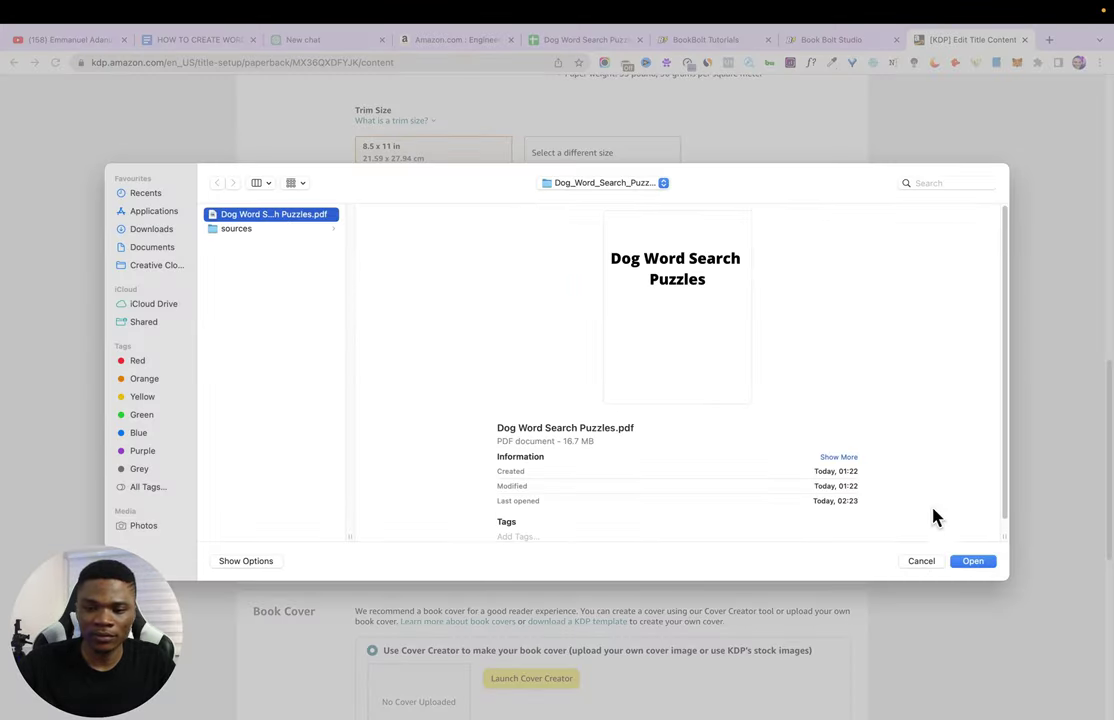
left_click(971, 566)
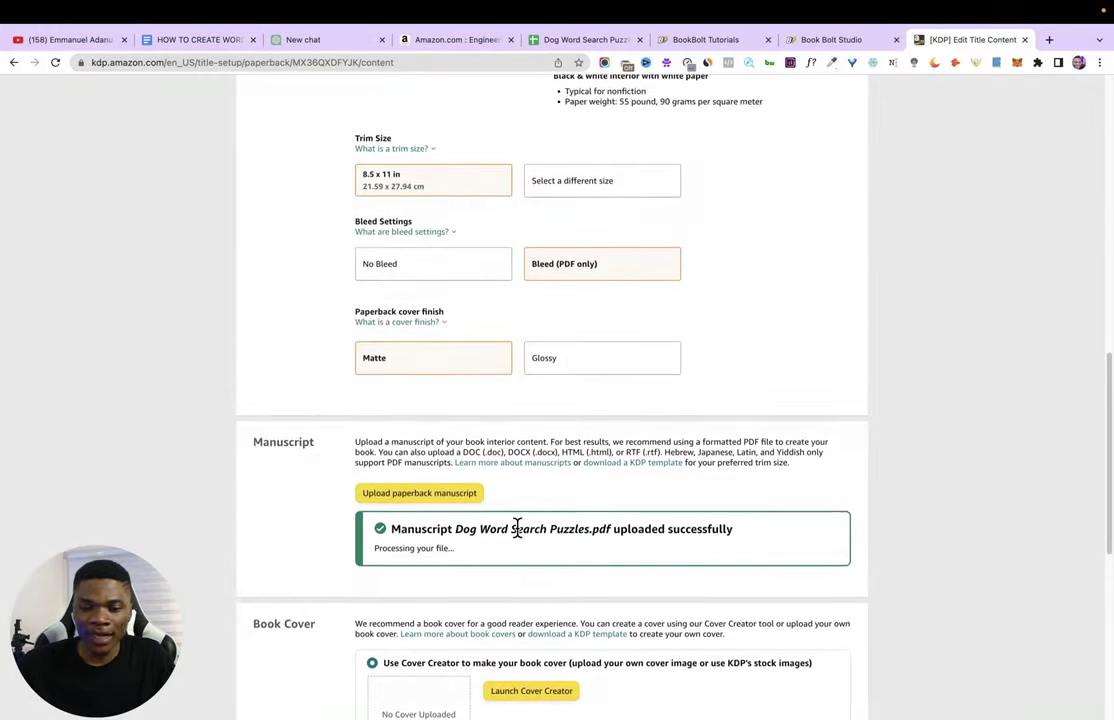
Step: Choose to use an existing print-ready cover and upload "Dog Word Search Puzzles Large Print Word Search Puzzles for Dog Lovers 100 Dog Theme Puzzles.pdf" from Downloads
scroll(515, 530, "down", 1)
scroll(513, 541, "down", 3)
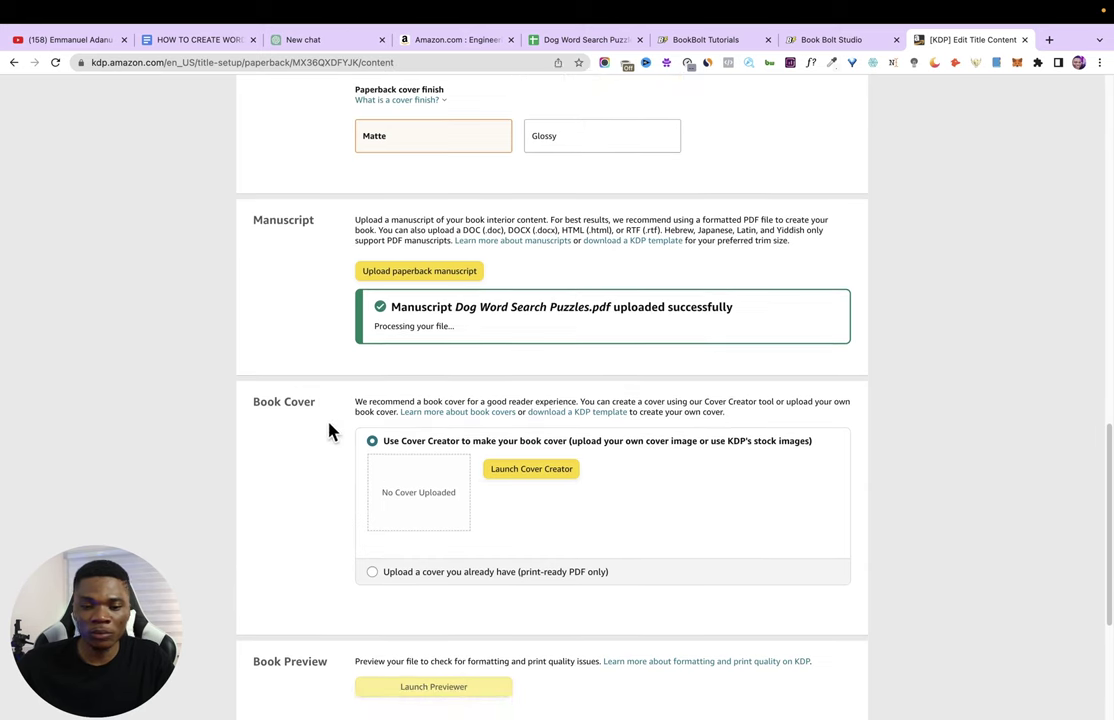
left_click(374, 575)
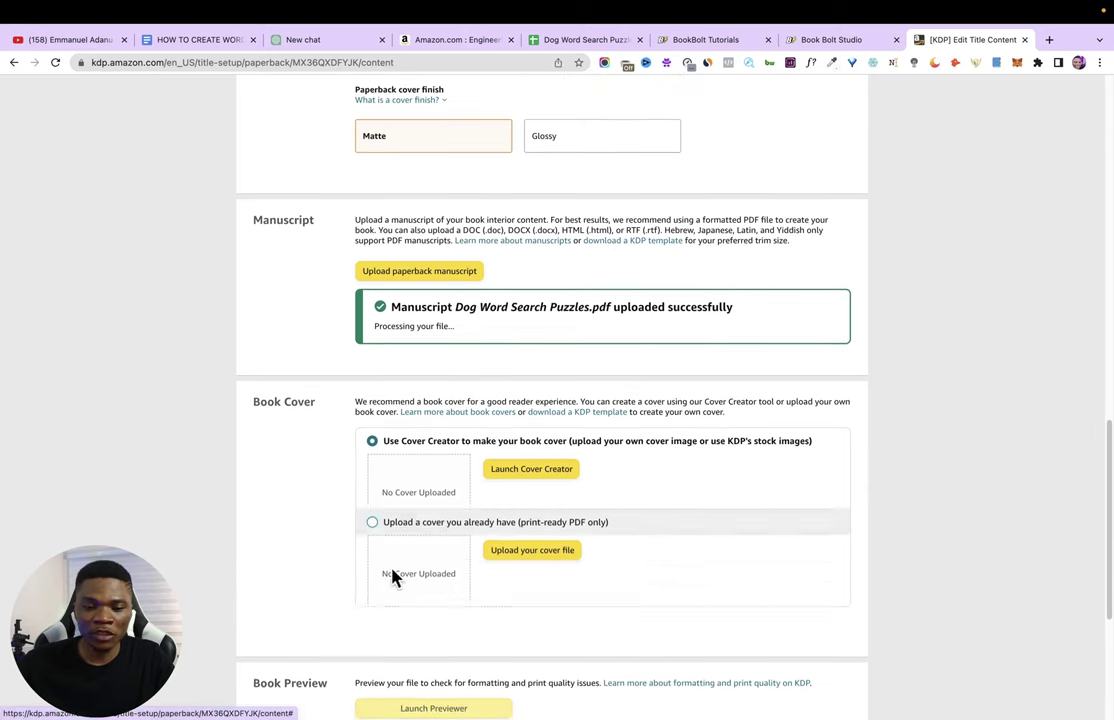
scroll(507, 565, "down", 1)
scroll(507, 565, "down", 1)
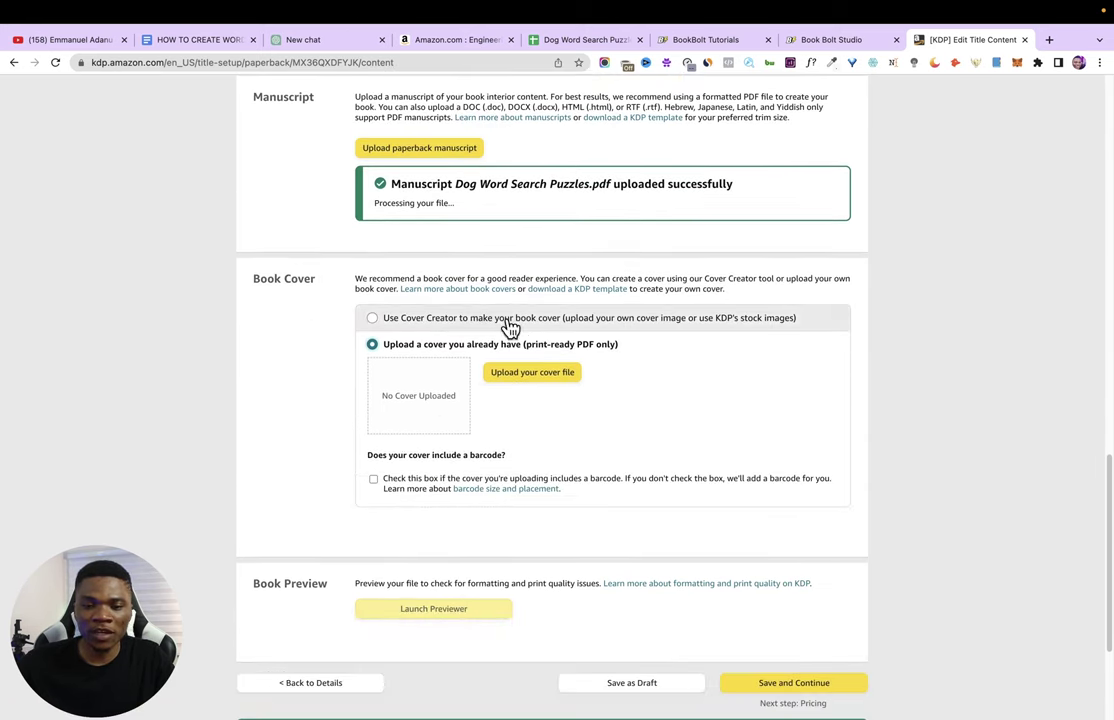
left_click(540, 383)
left_click(160, 229)
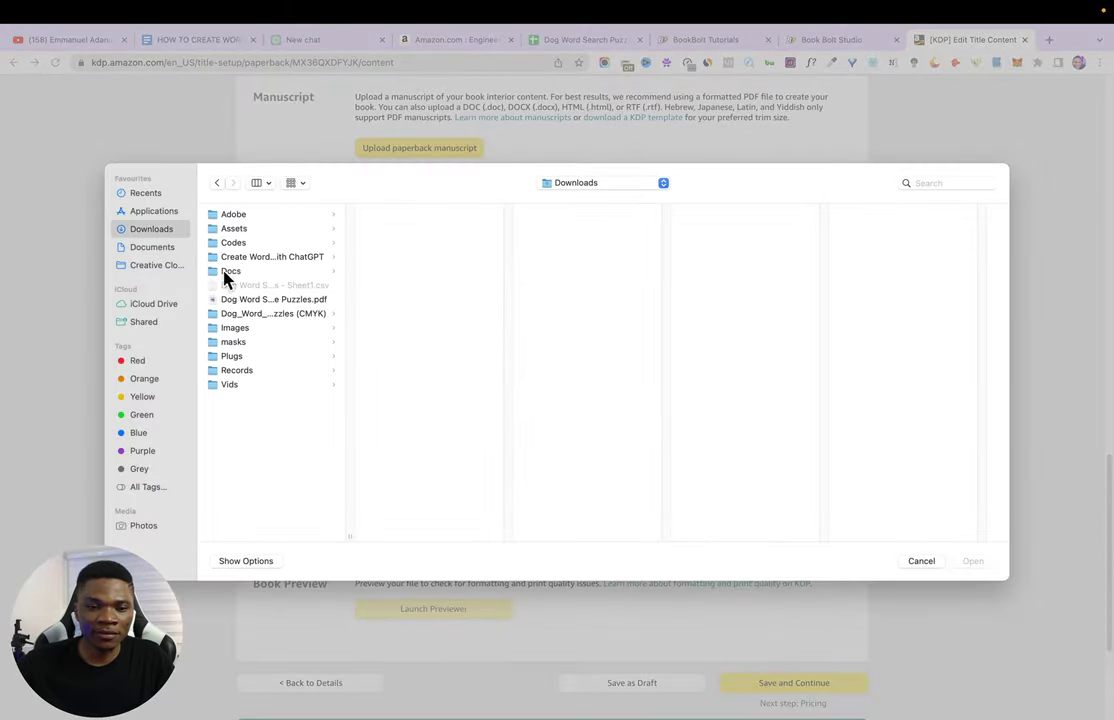
left_click(249, 301)
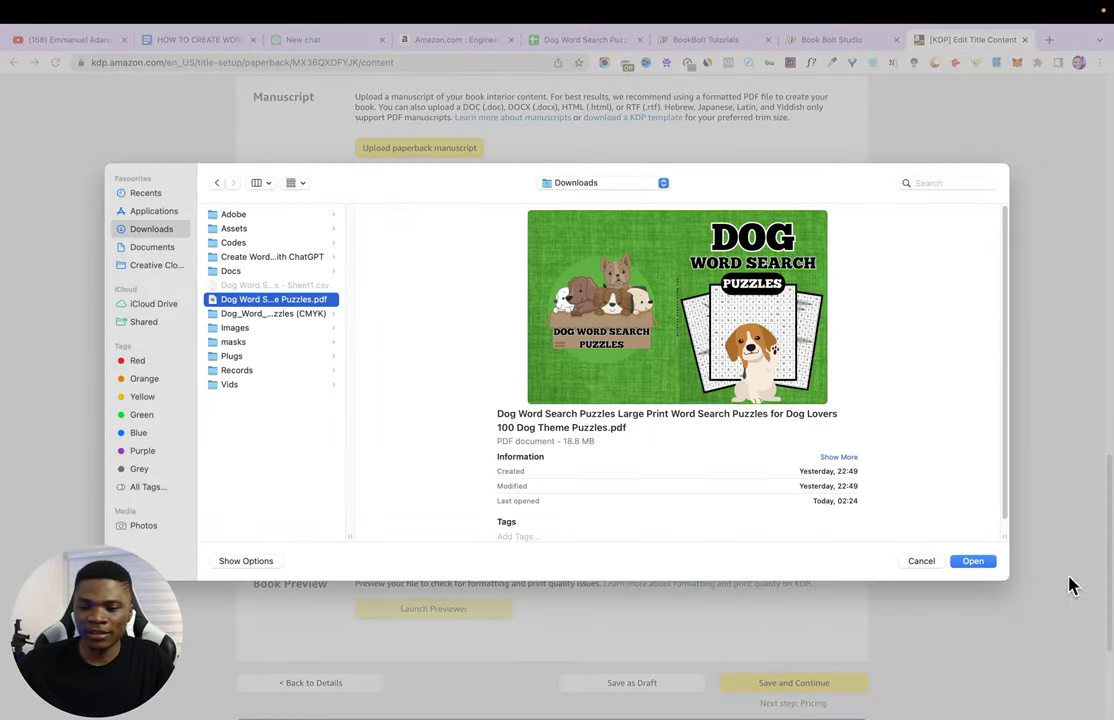
left_click(970, 564)
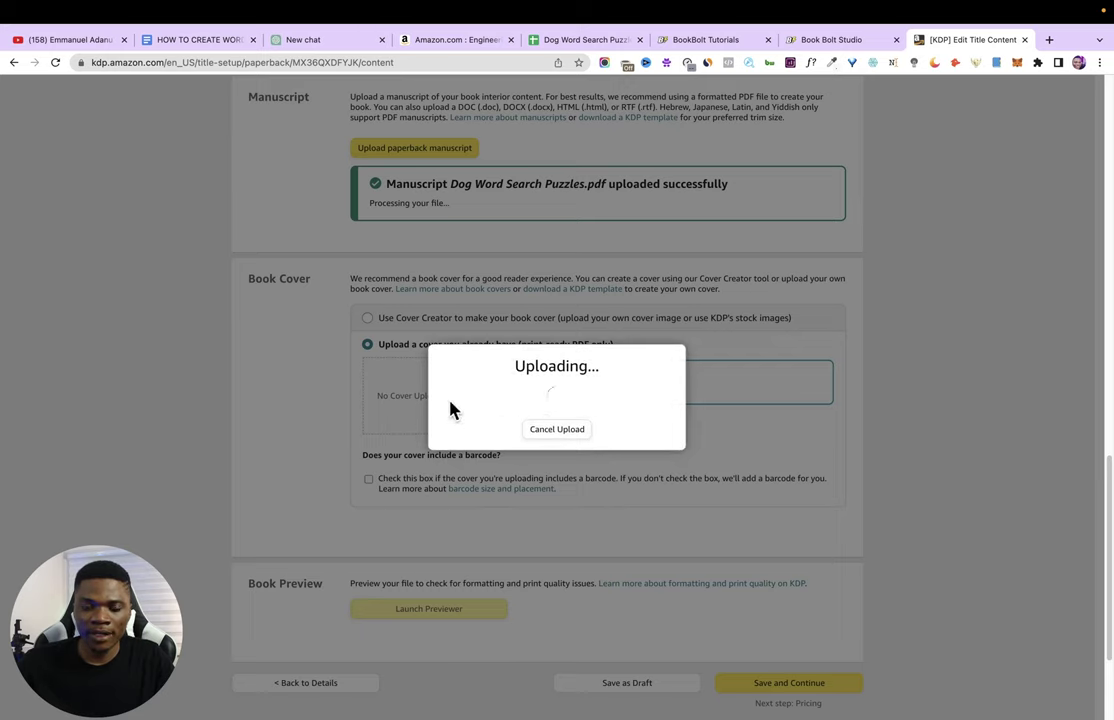
Step: Preview the book's cover, title page and first puzzle page in the Print Previewer, and approve the proof
scroll(676, 417, "down", 3)
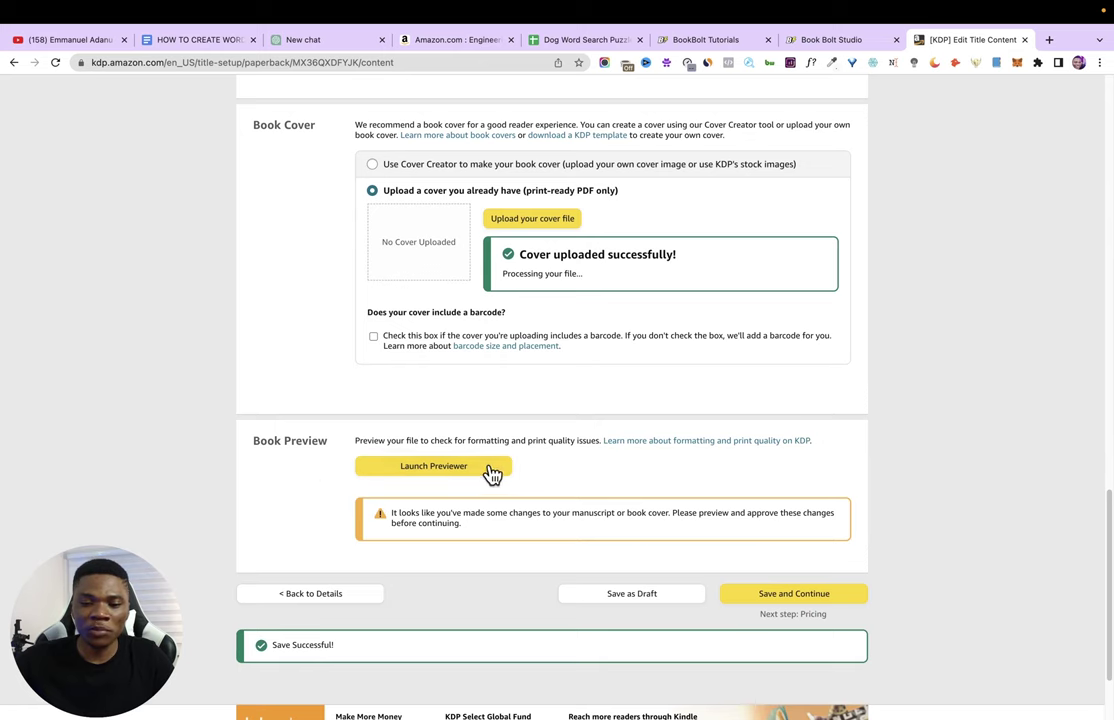
left_click(490, 470)
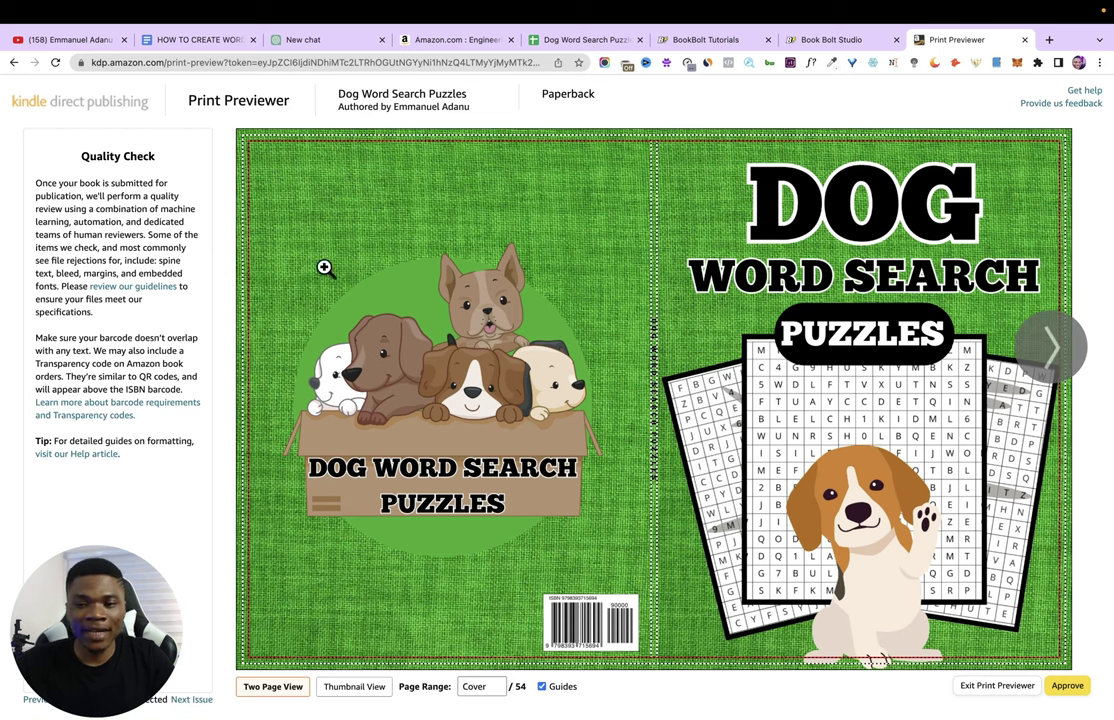
left_click(1047, 348)
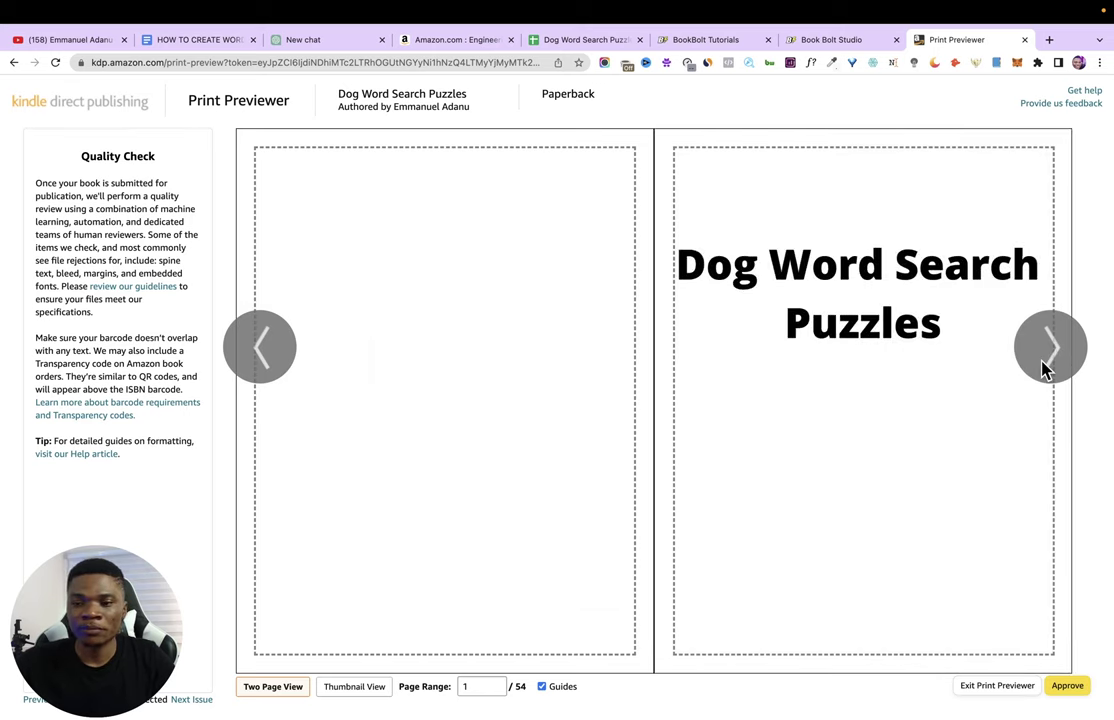
left_click(1045, 368)
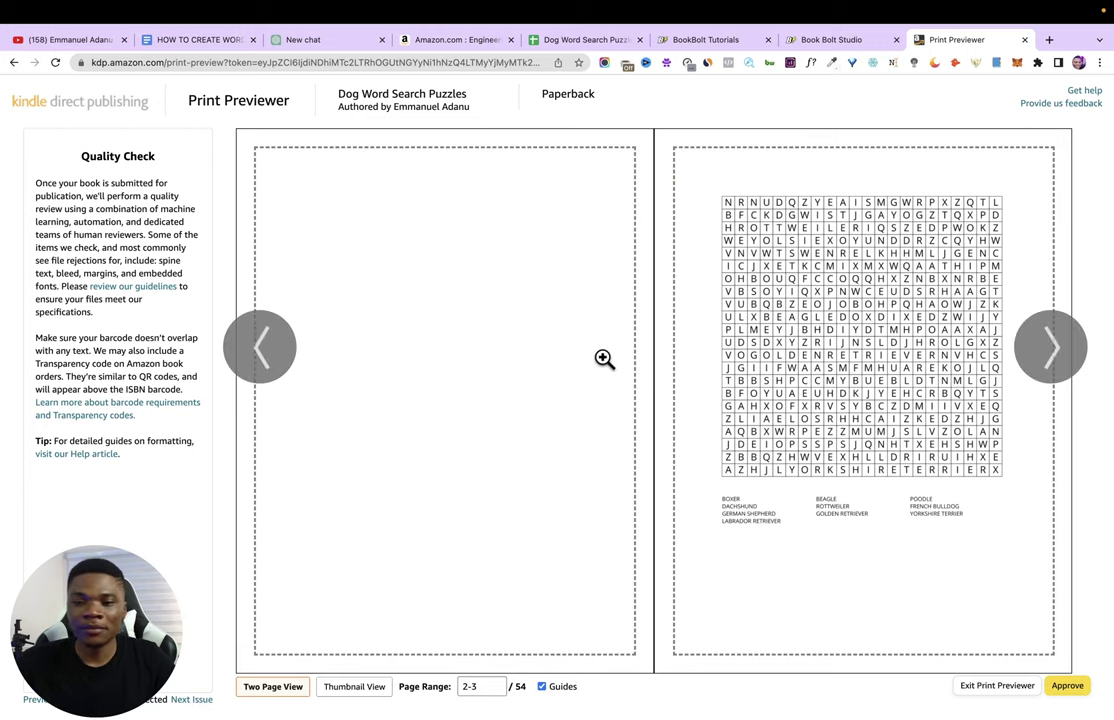
left_click(1068, 690)
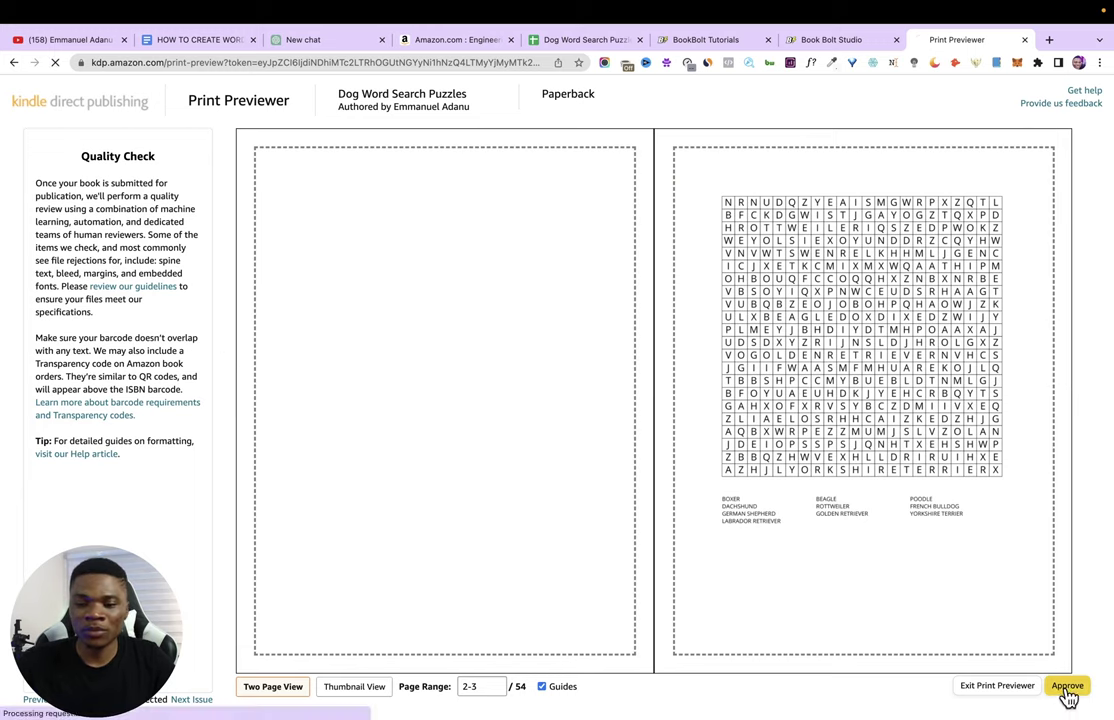
Step: Save the paperback content, continue to rights and pricing, and set the Amazon.com list price to 5.99 USD
scroll(679, 569, "down", 3)
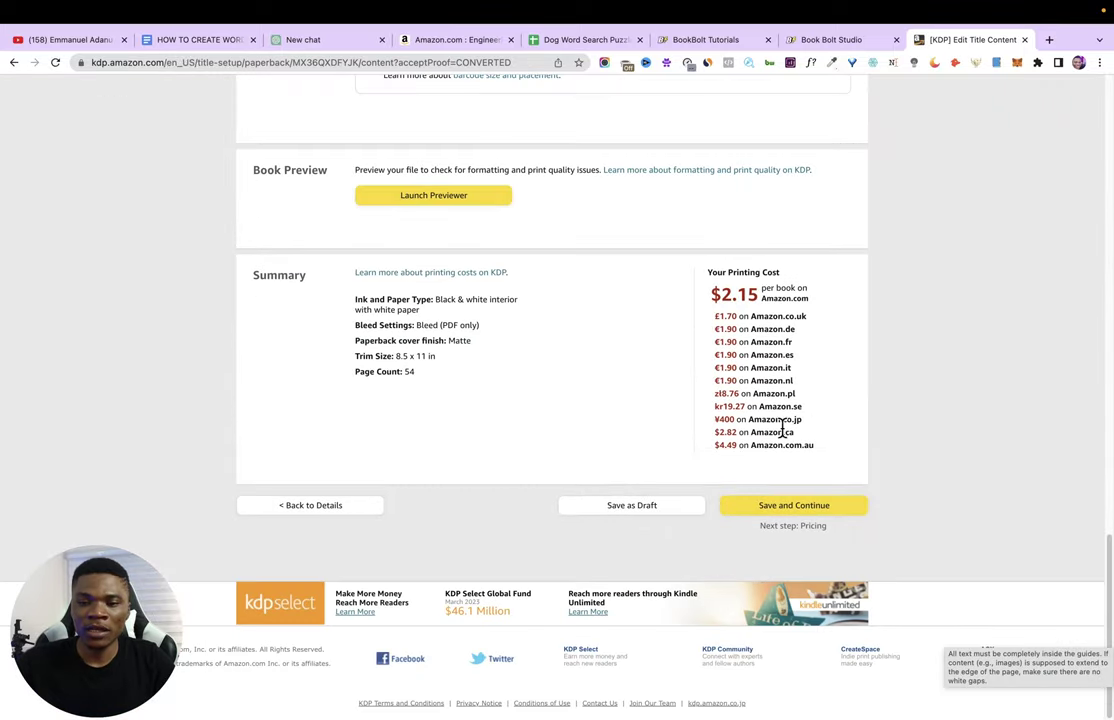
left_click(794, 510)
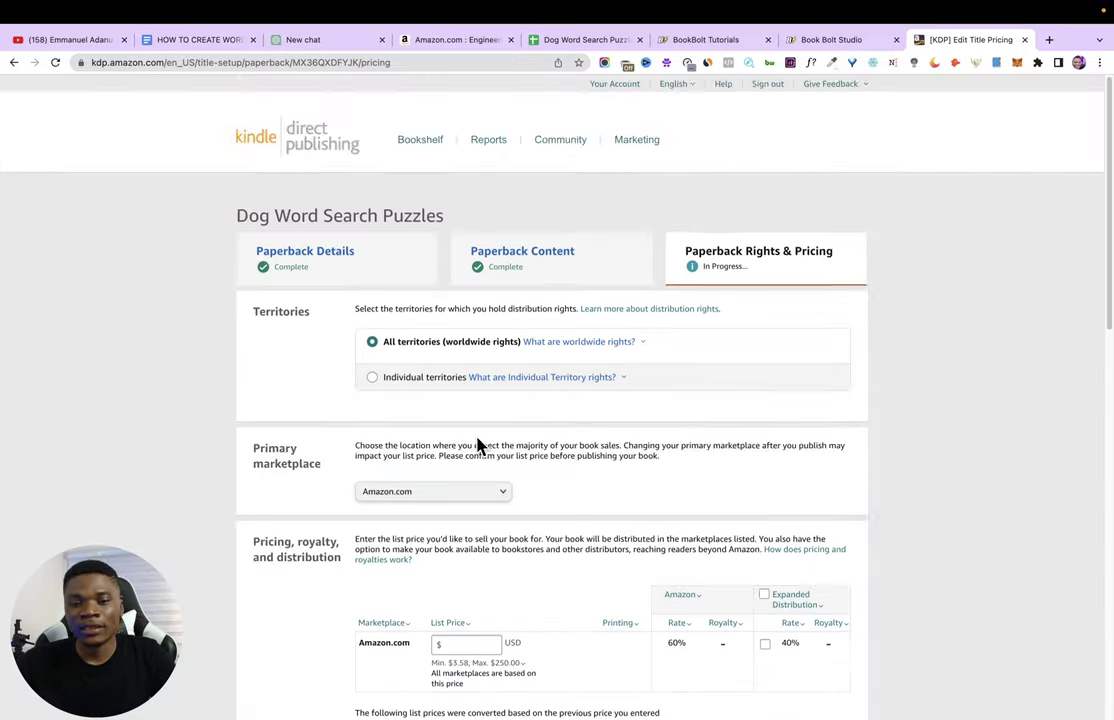
scroll(476, 443, "down", 3)
scroll(485, 405, "up", 3)
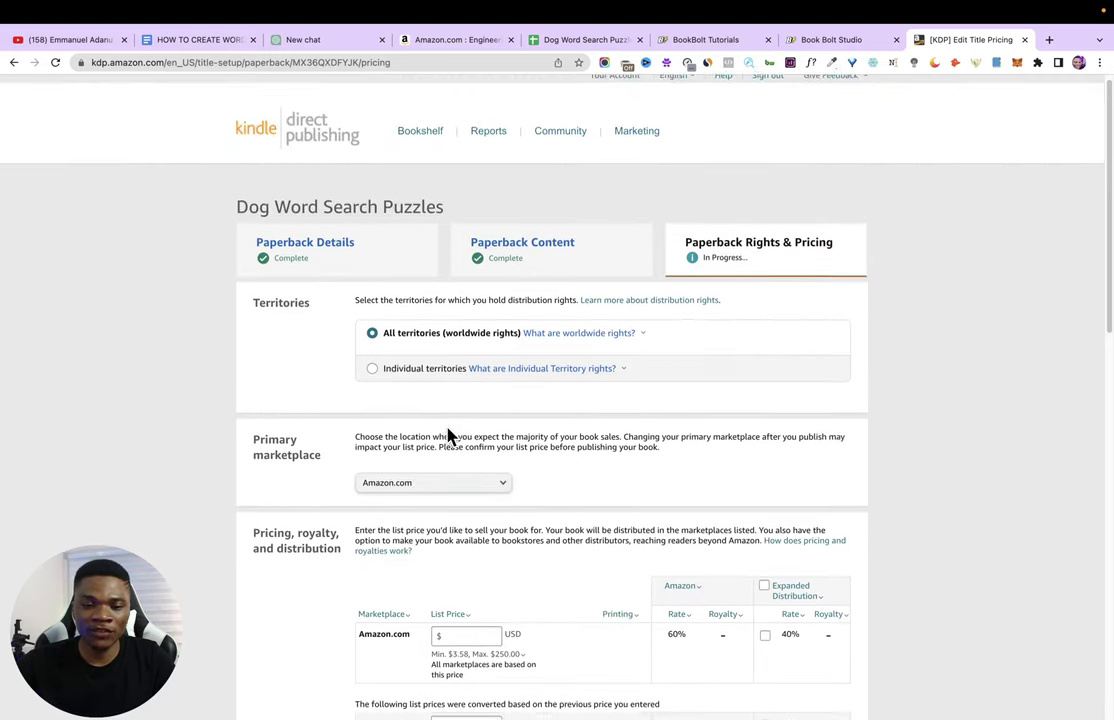
scroll(282, 370, "down", 2)
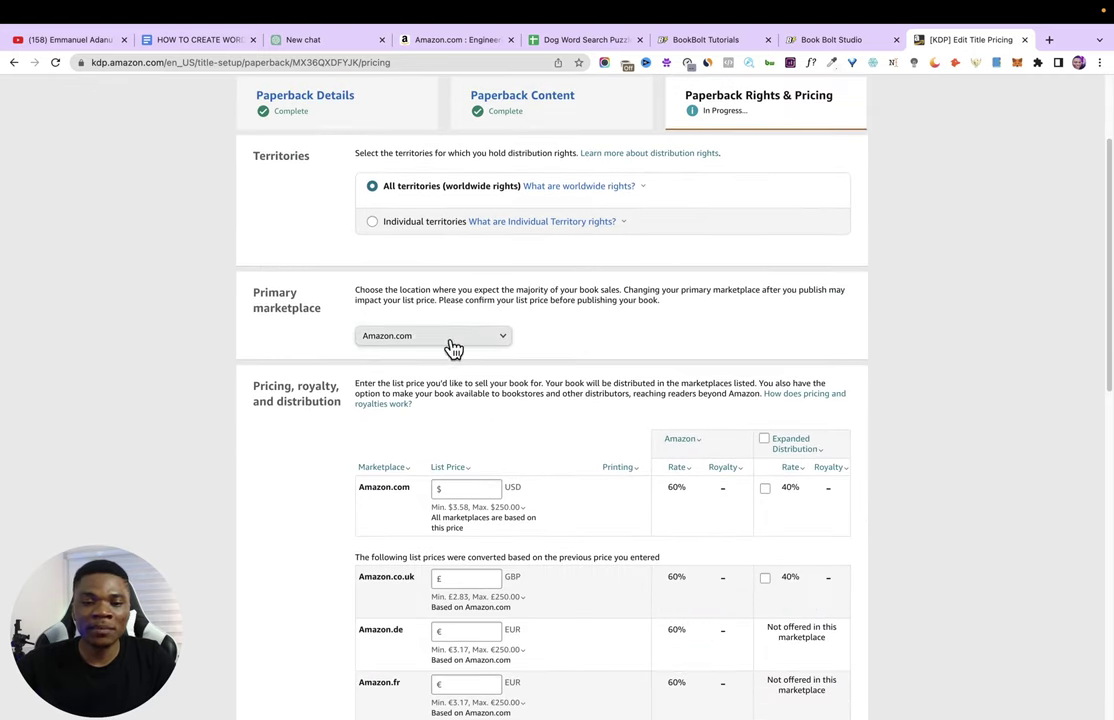
scroll(415, 440, "down", 1)
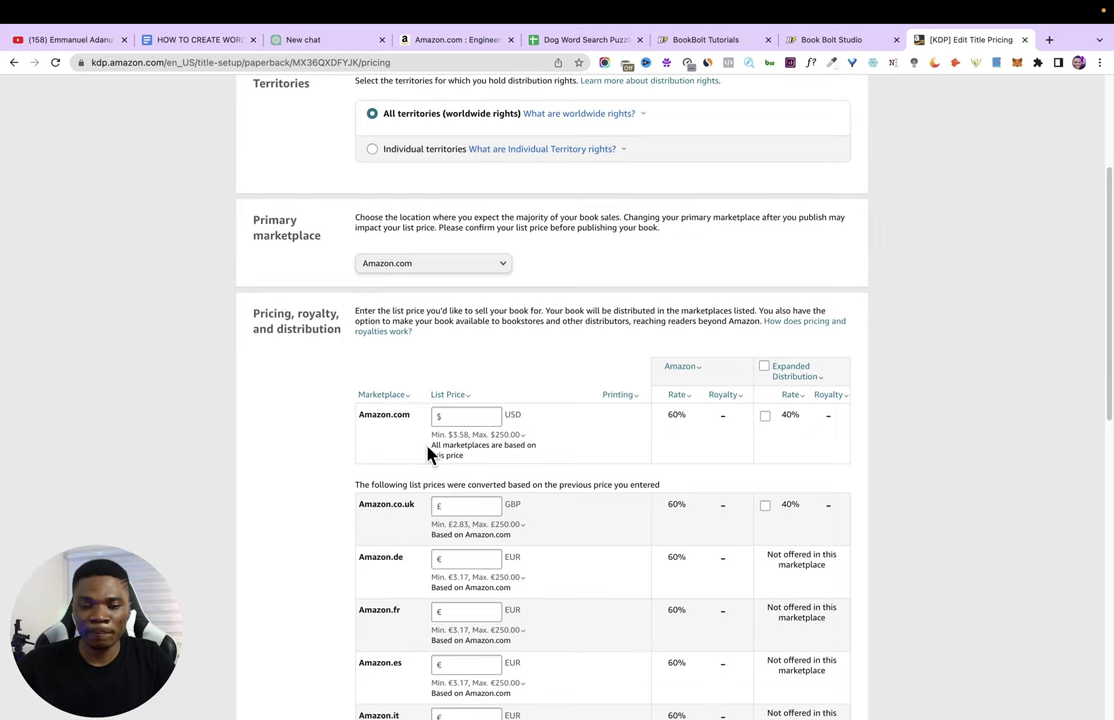
left_click(470, 416)
scroll(472, 405, "down", 1)
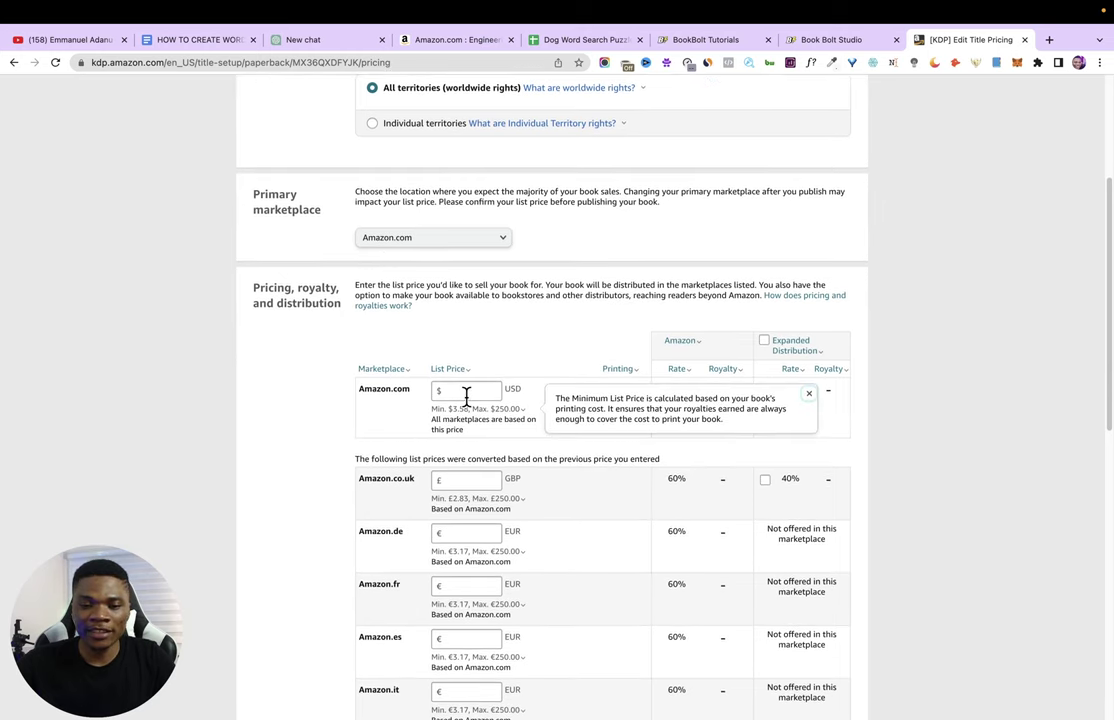
type("5.99")
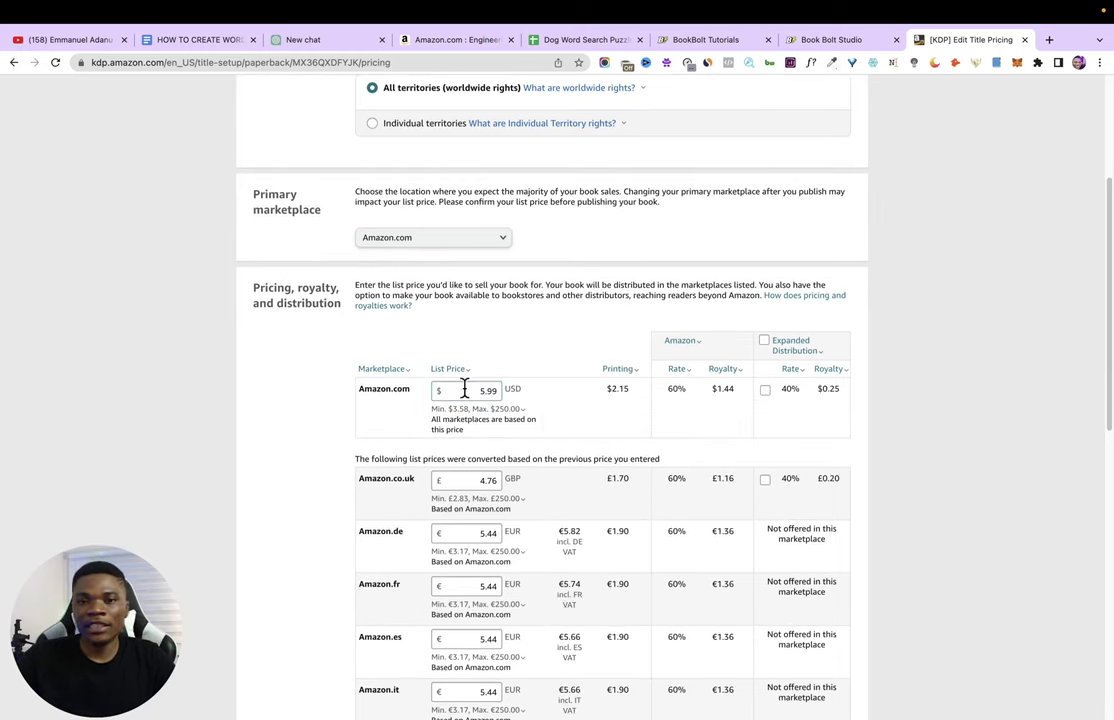
Step: Enable Expanded Distribution for the eligible marketplaces and publish the paperback book
left_click(765, 341)
scroll(733, 428, "down", 4)
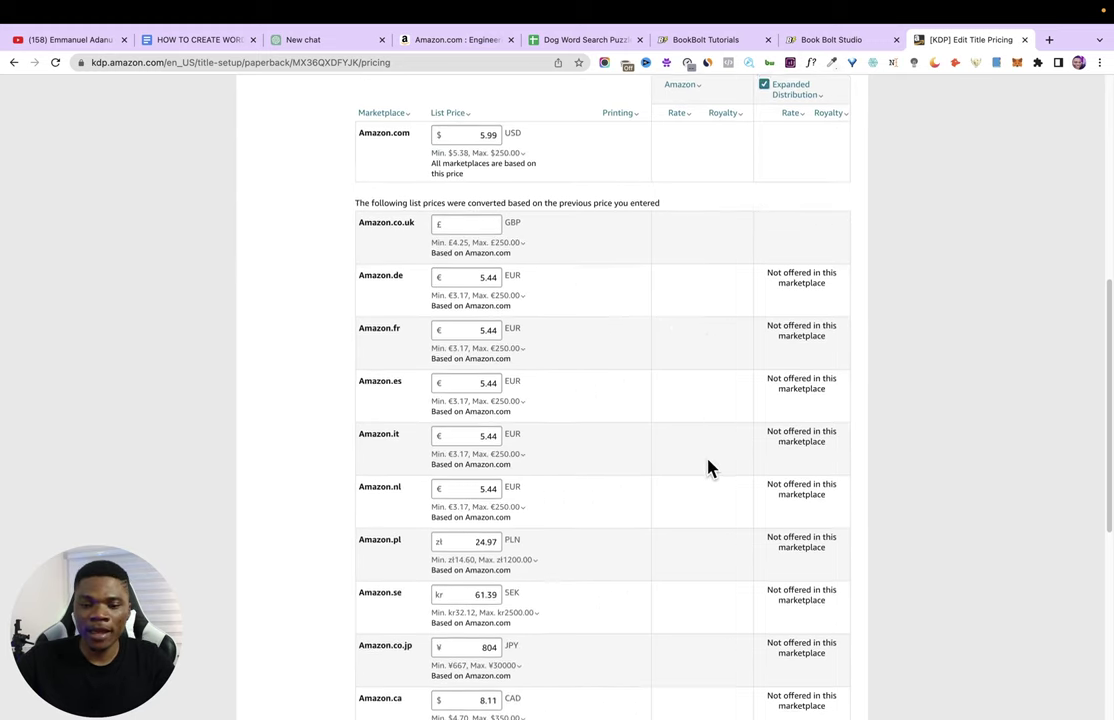
scroll(656, 485, "down", 5)
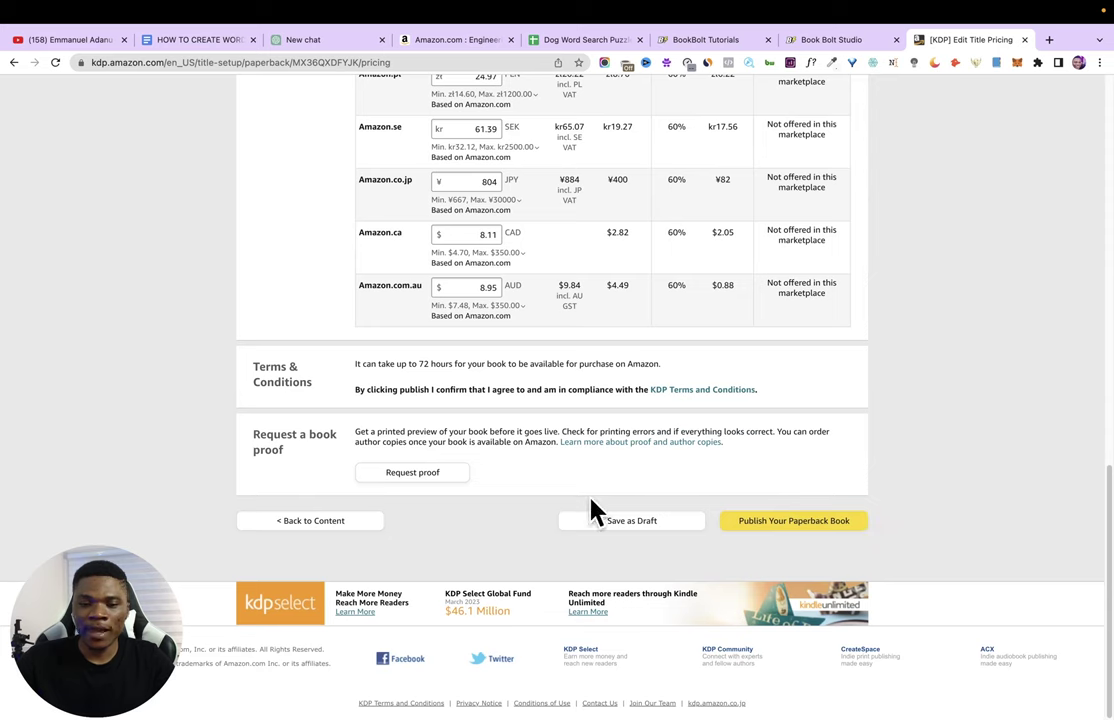
left_click(772, 524)
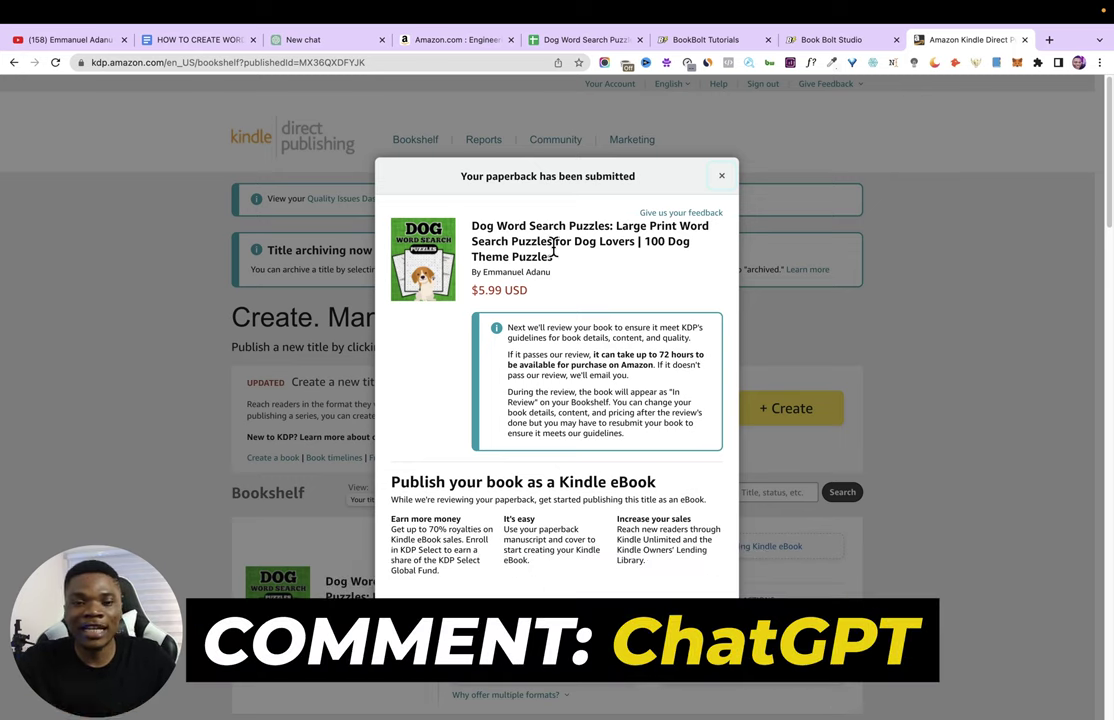
mouse_move(280, 10)
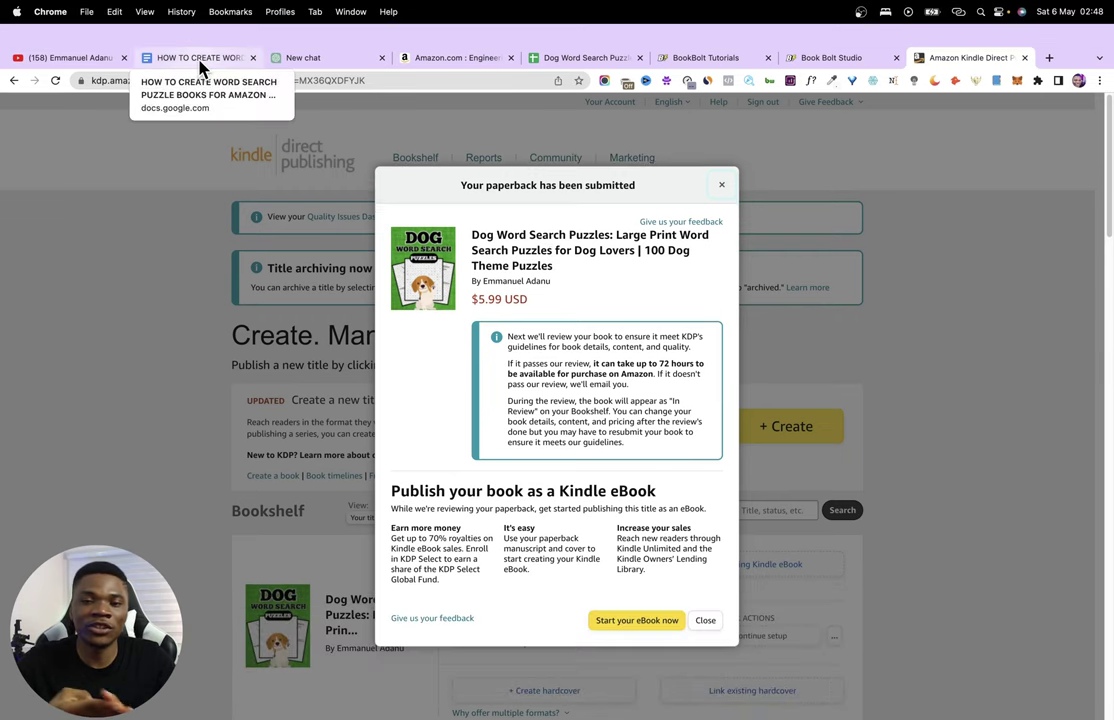